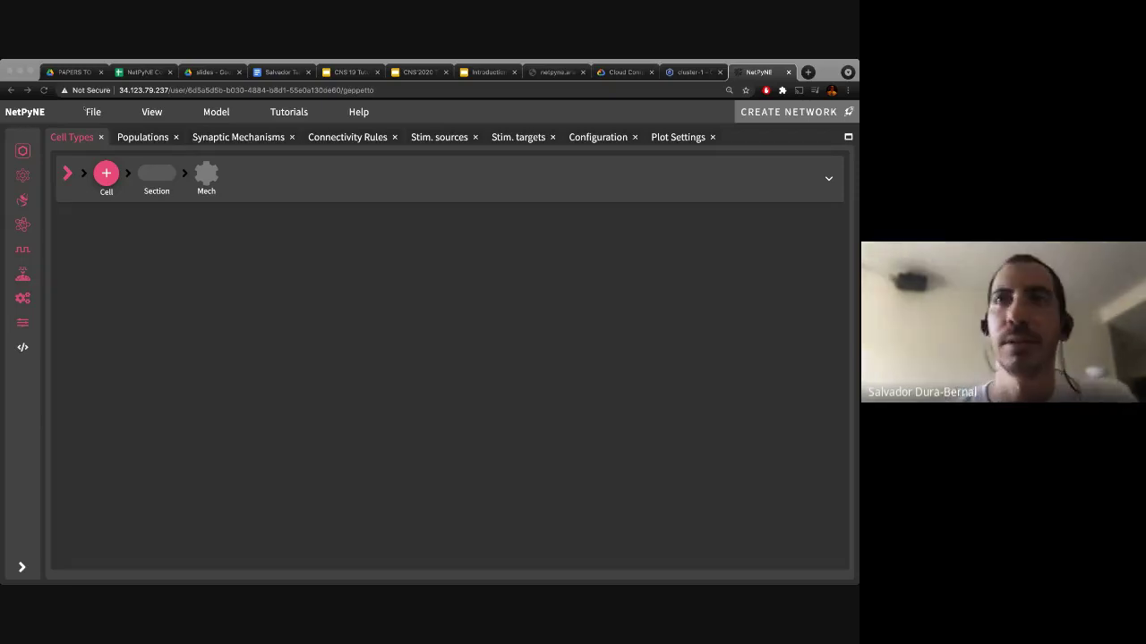
click(85, 111)
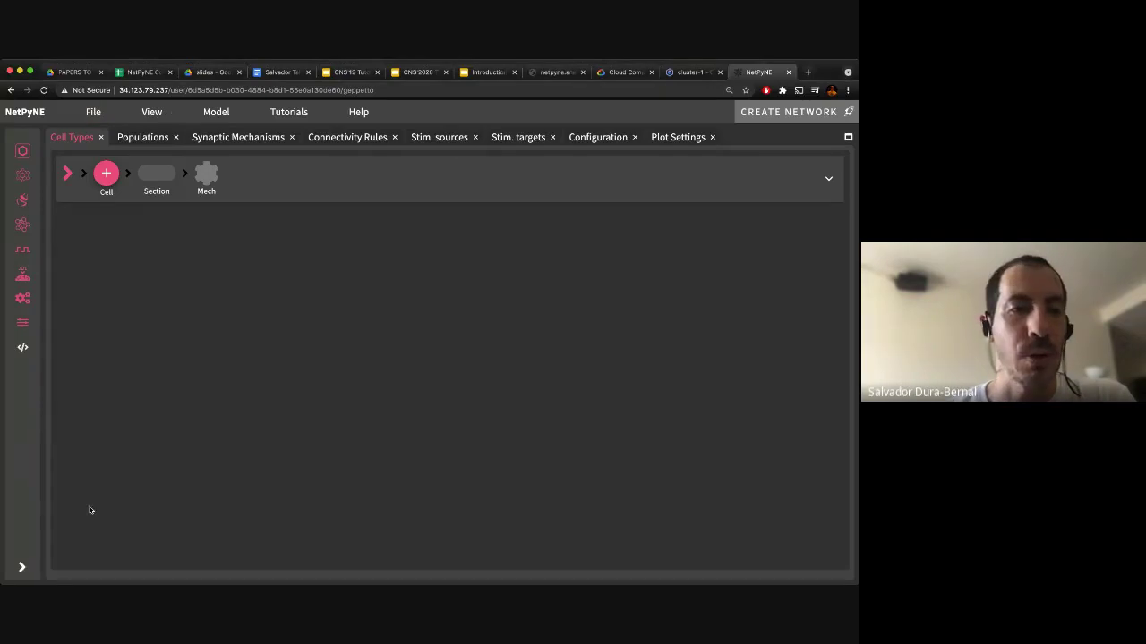
click(23, 569)
click(117, 567)
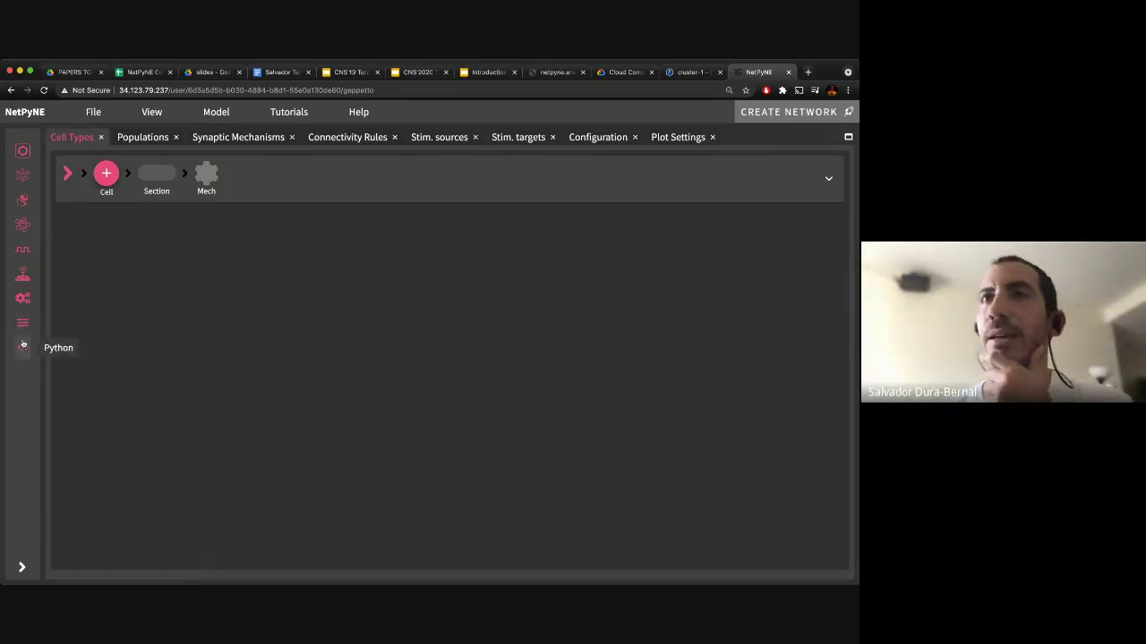
Load the tutorial model "Tut 3a: Multiscale network (low IP3)".
click(291, 117)
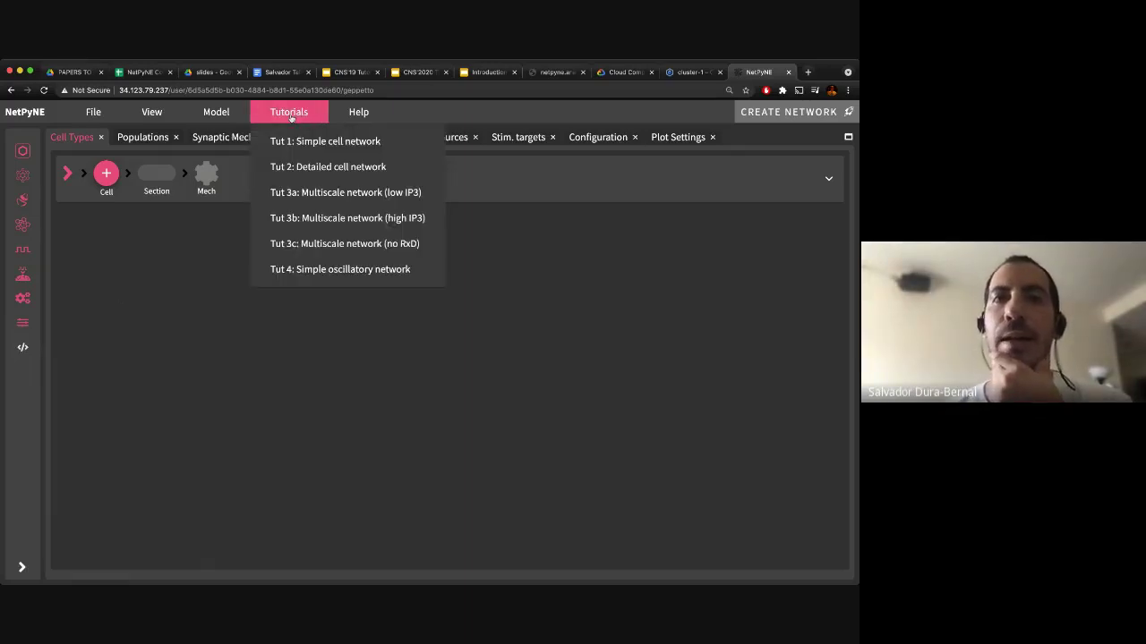
click(318, 197)
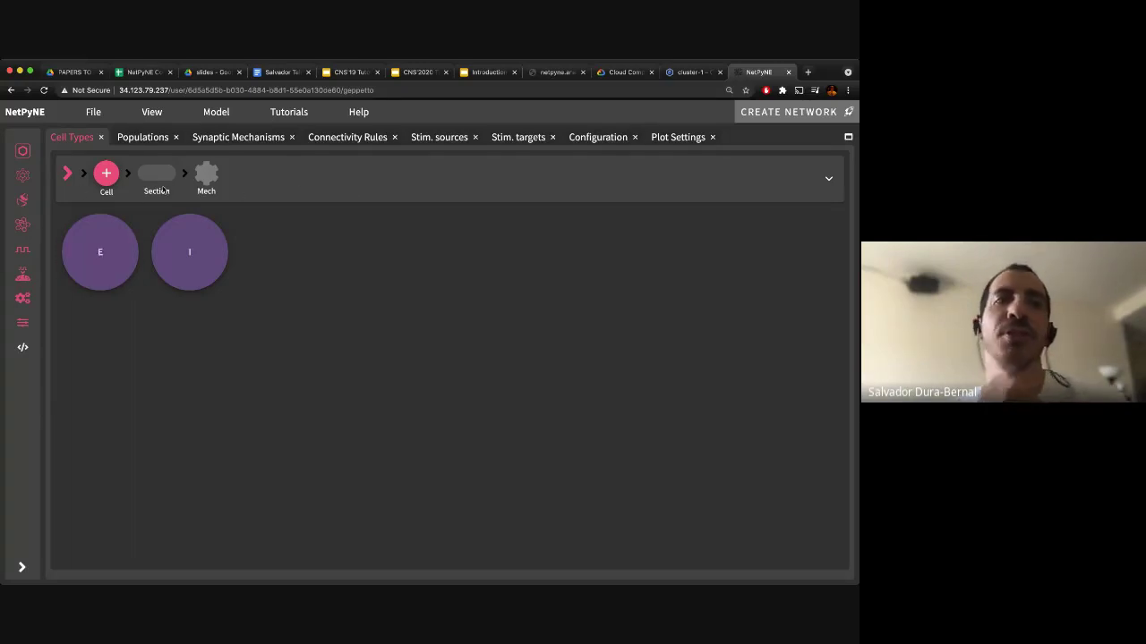
Inspect cell type E and its list of sections, viewing the Adend1 and soma sections.
mouse_move(91, 235)
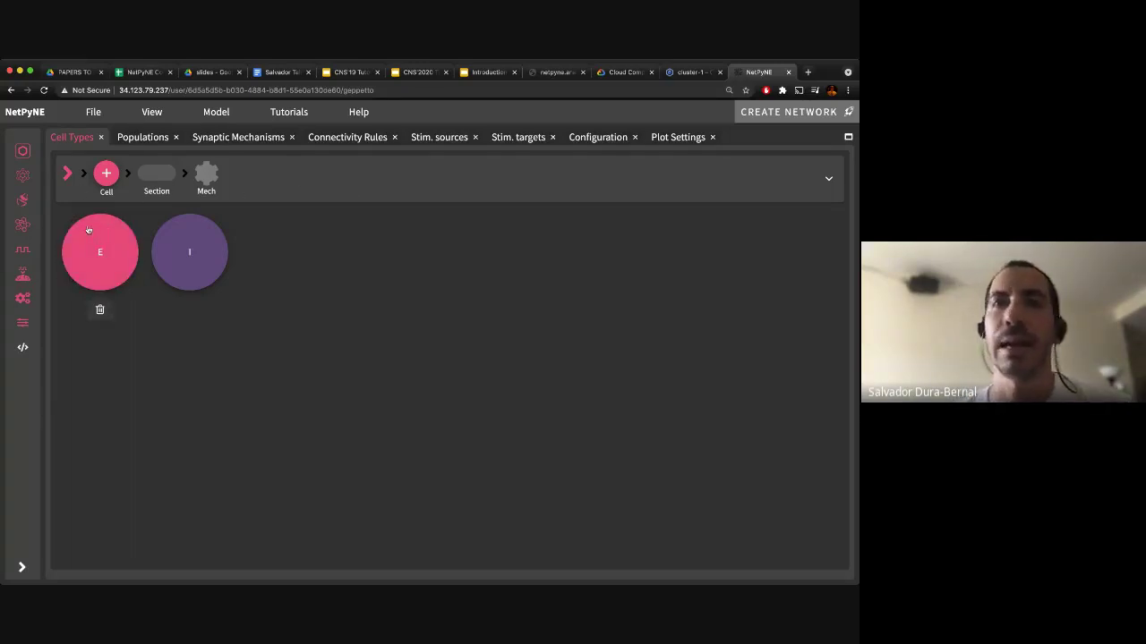
click(95, 230)
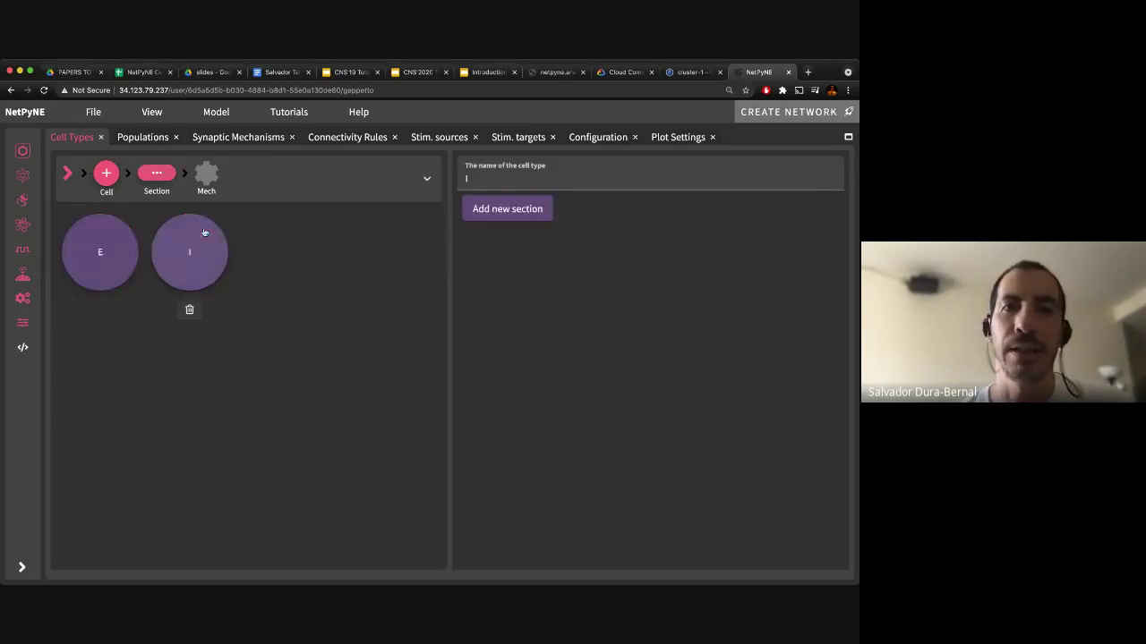
click(149, 180)
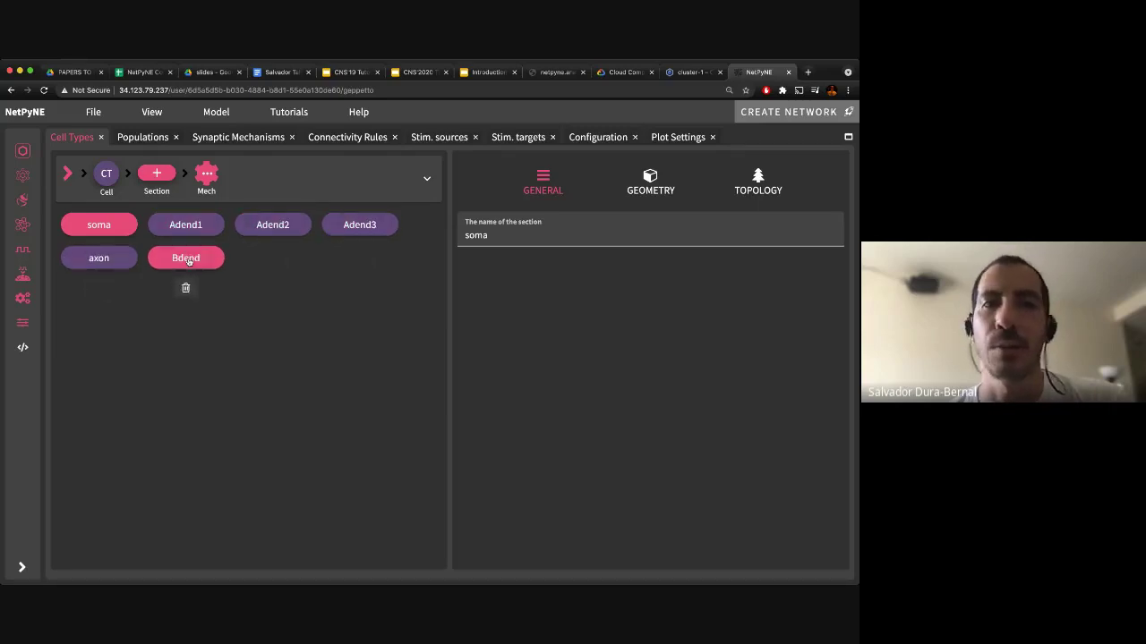
click(209, 229)
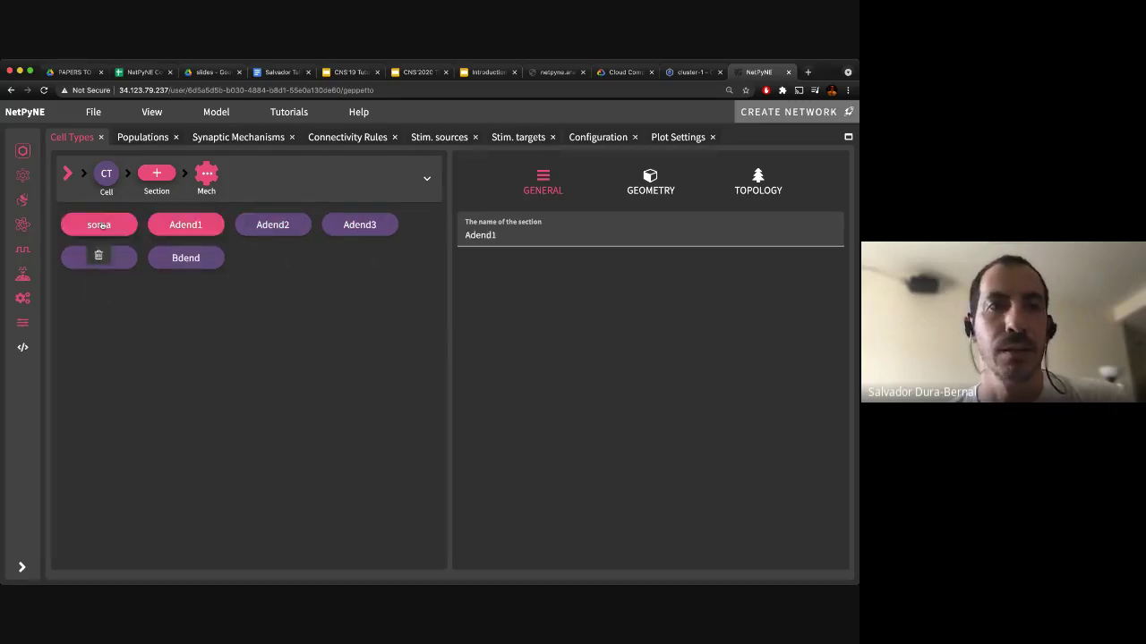
click(98, 225)
Examine the mechanisms inserted in the soma and Adend1 sections of cell type E.
click(208, 175)
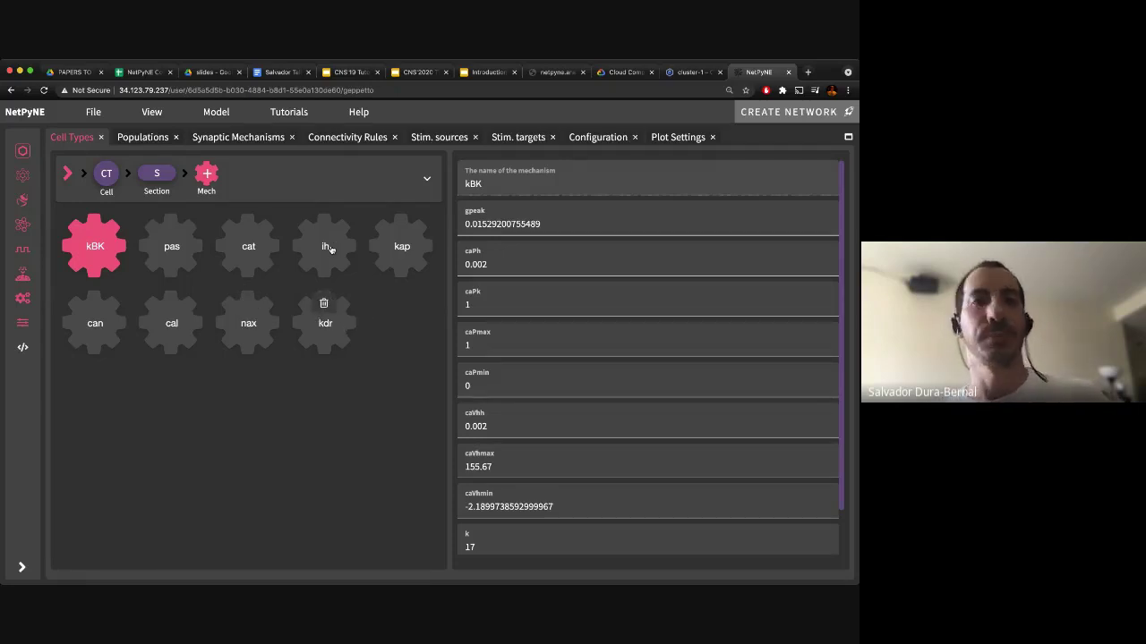
click(157, 176)
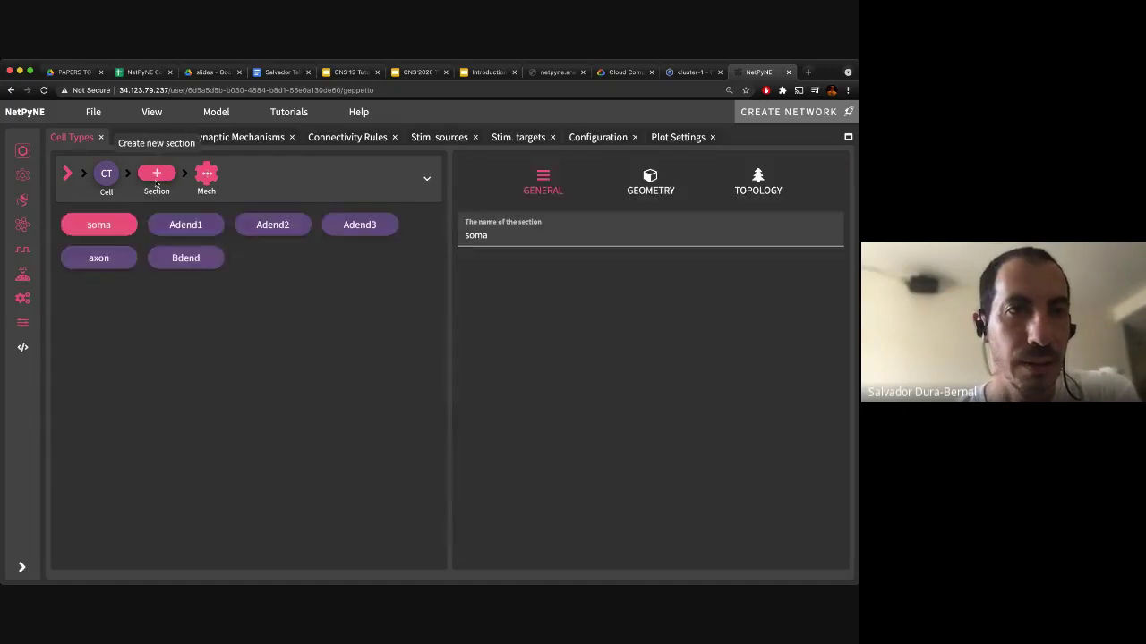
click(185, 225)
click(209, 176)
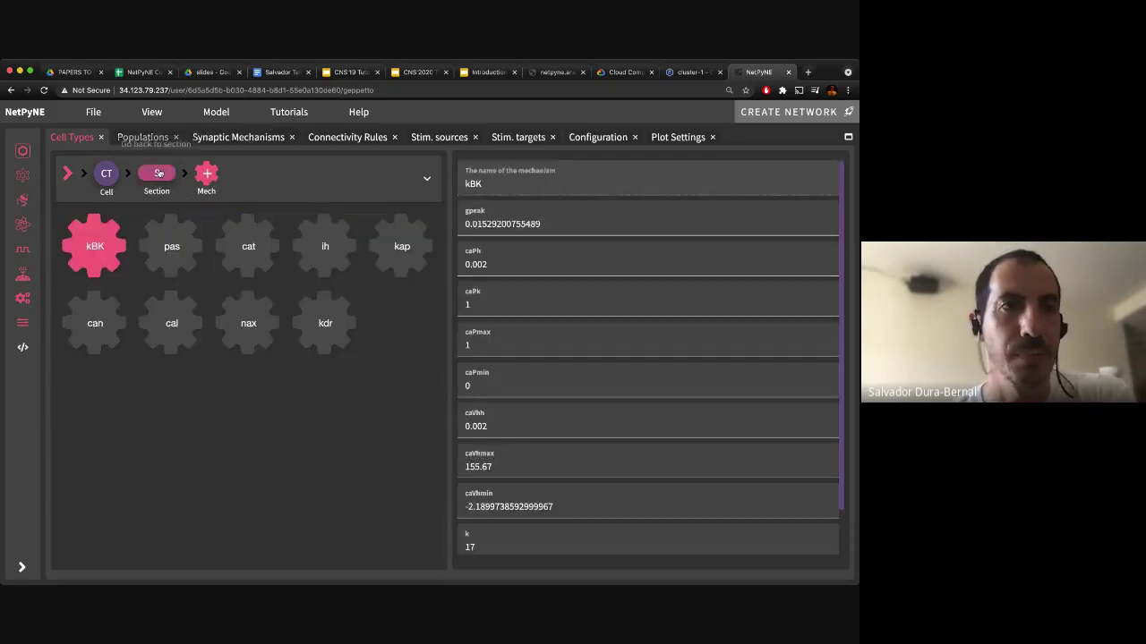
click(158, 174)
Examine the sections of cell type I and its soma mechanisms, returning to the cell type overview.
click(113, 178)
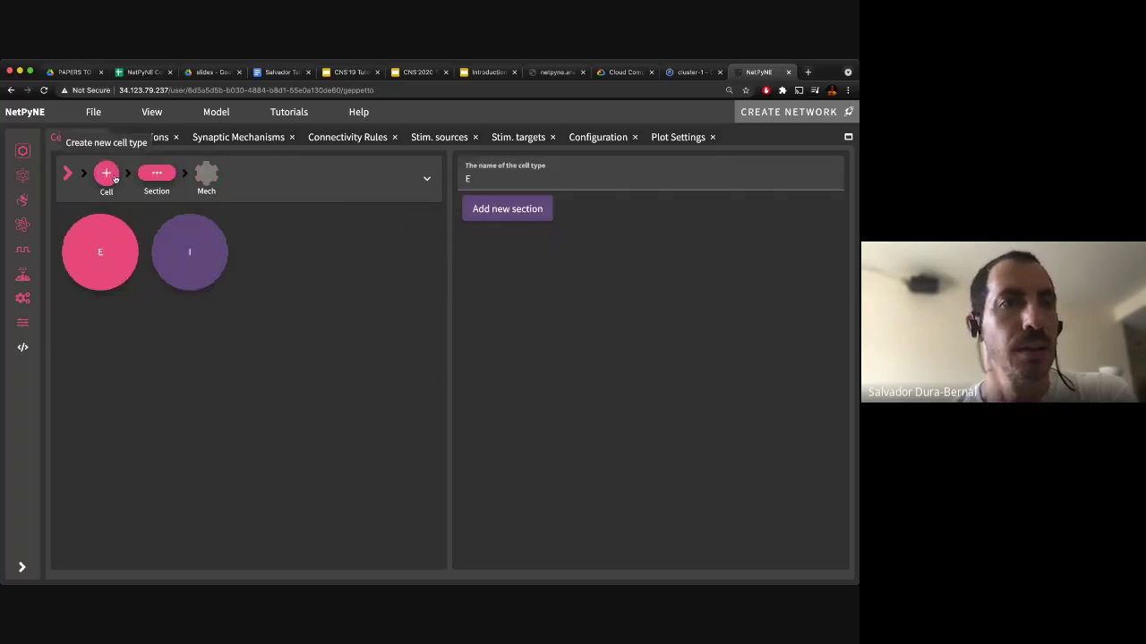
click(199, 242)
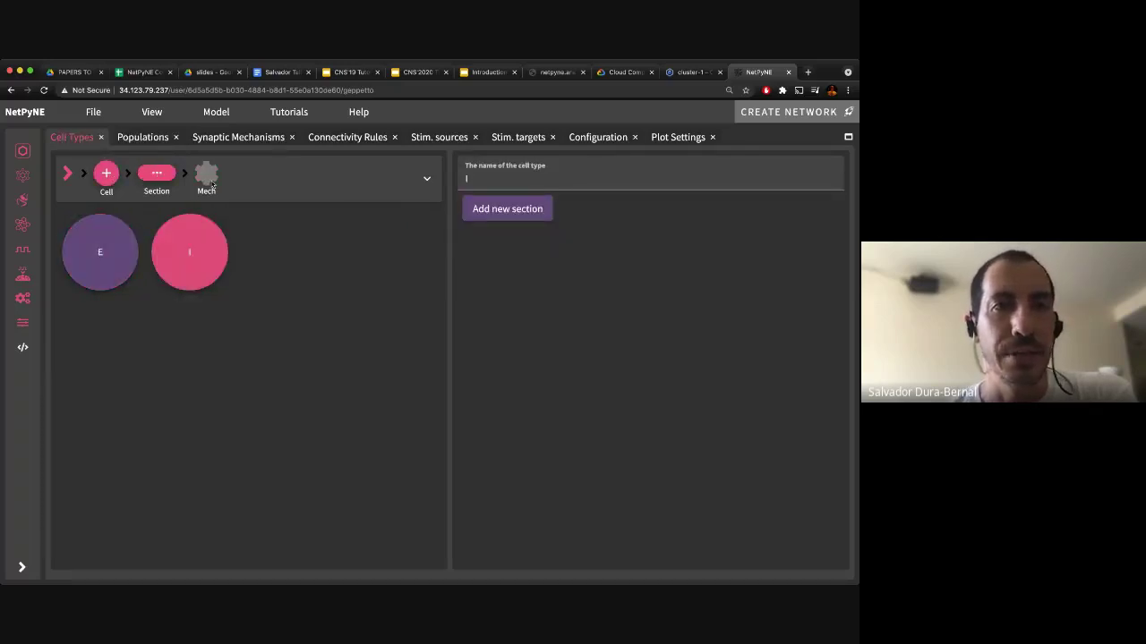
click(157, 173)
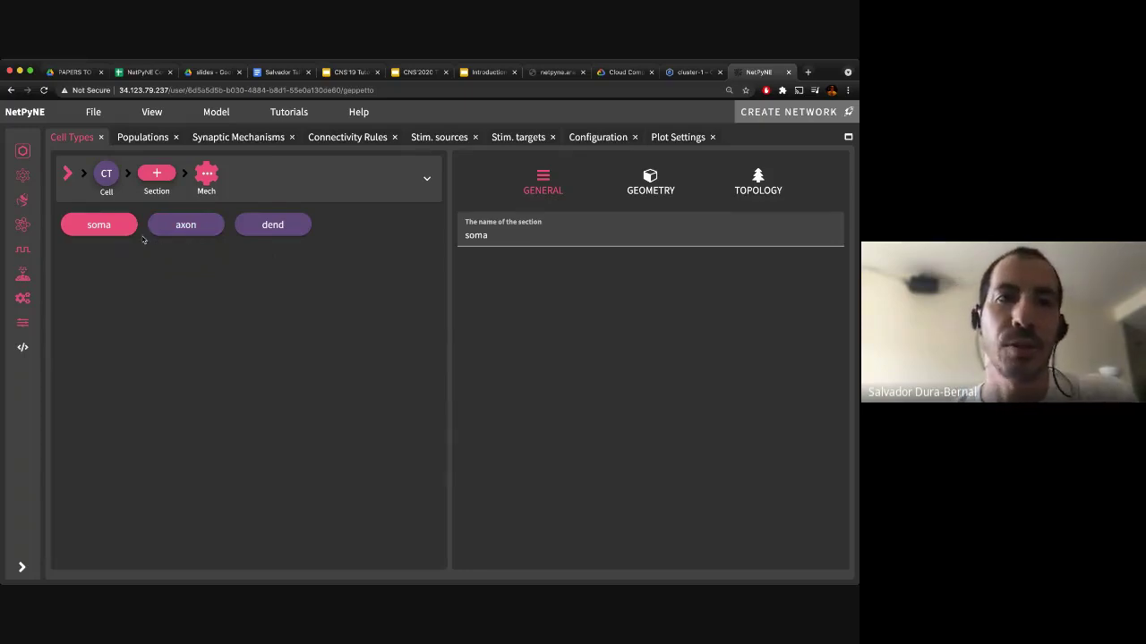
click(214, 179)
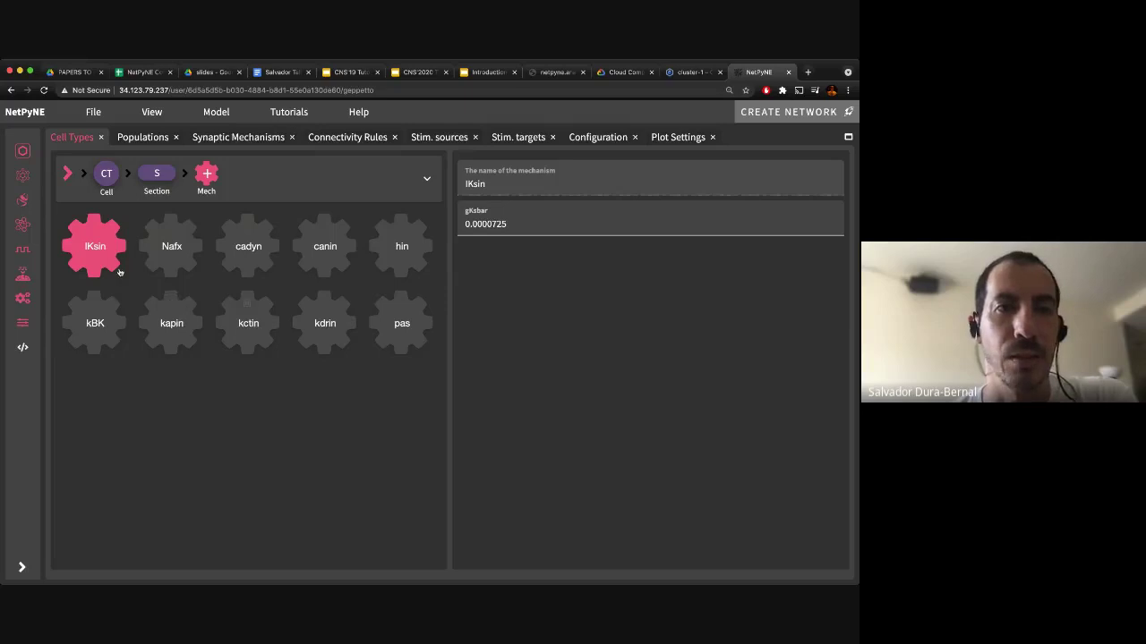
click(107, 174)
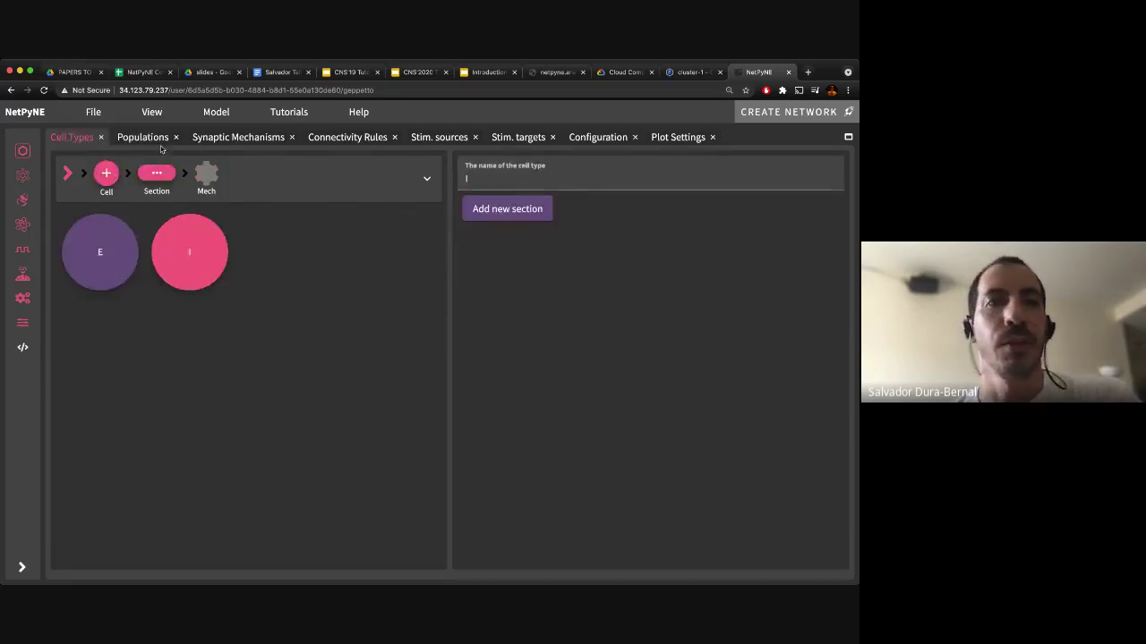
Review the network's populations, comparing the general settings of E2 and I2.
click(141, 139)
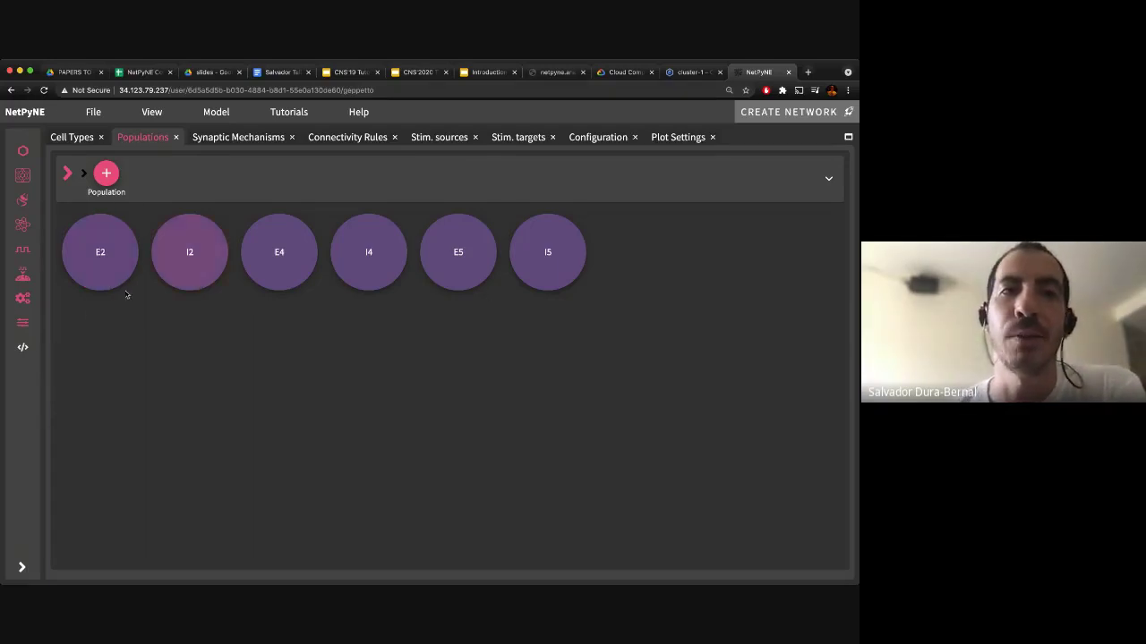
mouse_move(105, 273)
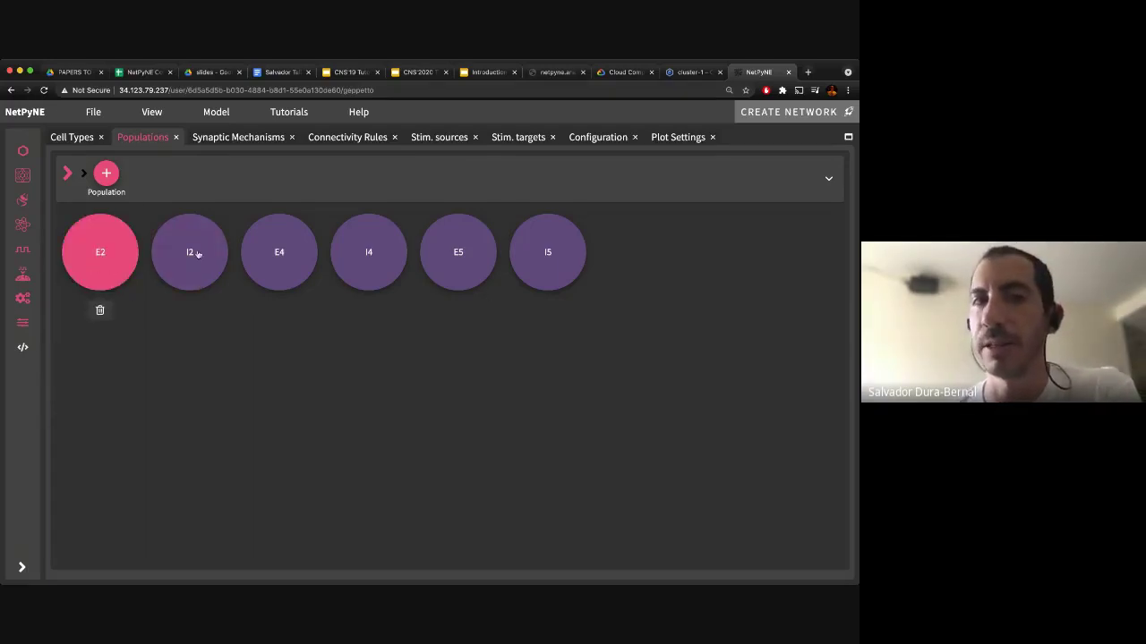
mouse_move(209, 270)
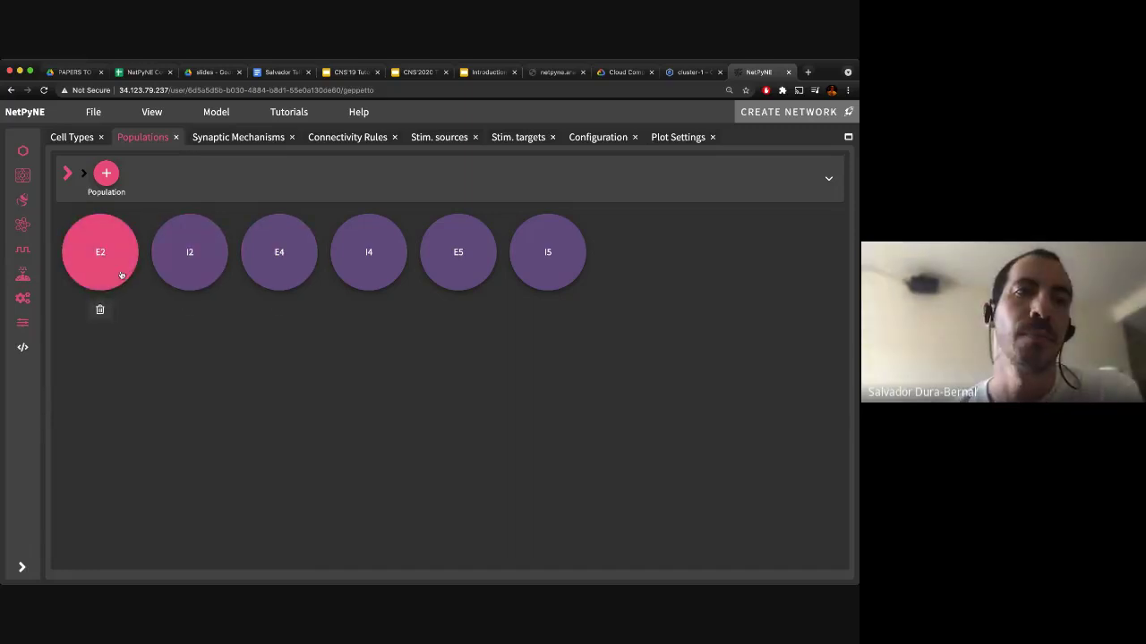
click(121, 275)
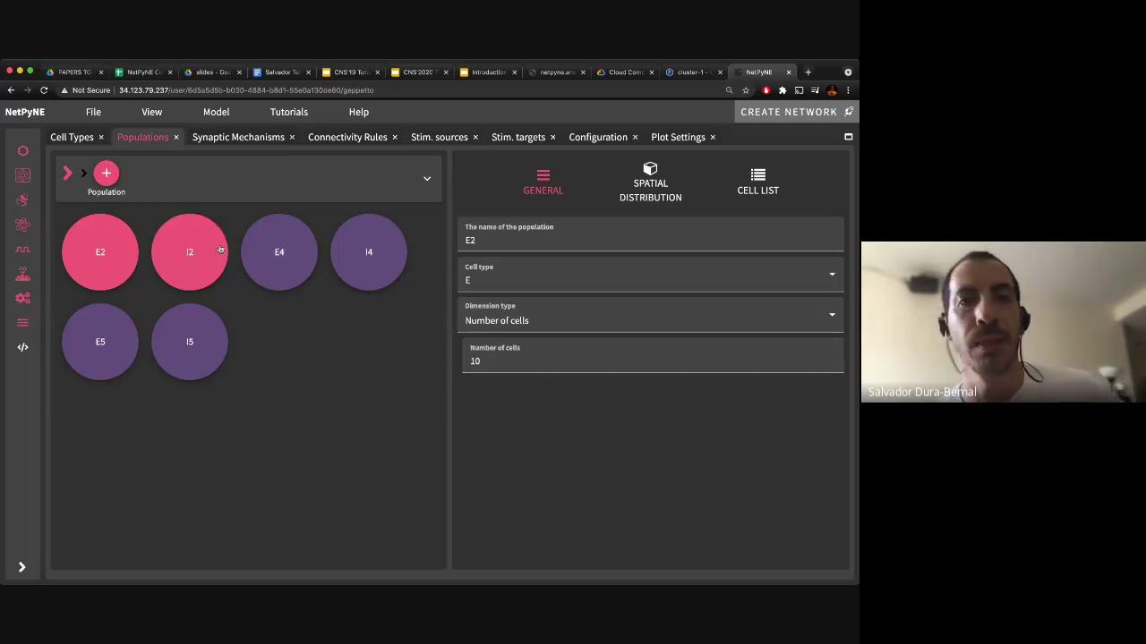
click(190, 264)
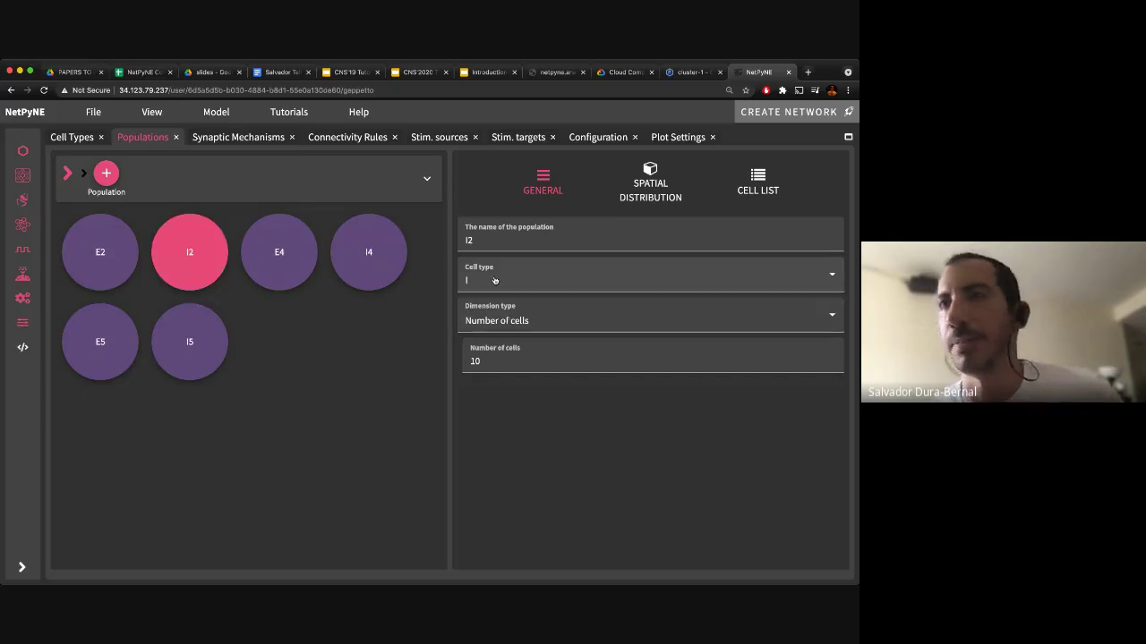
click(114, 267)
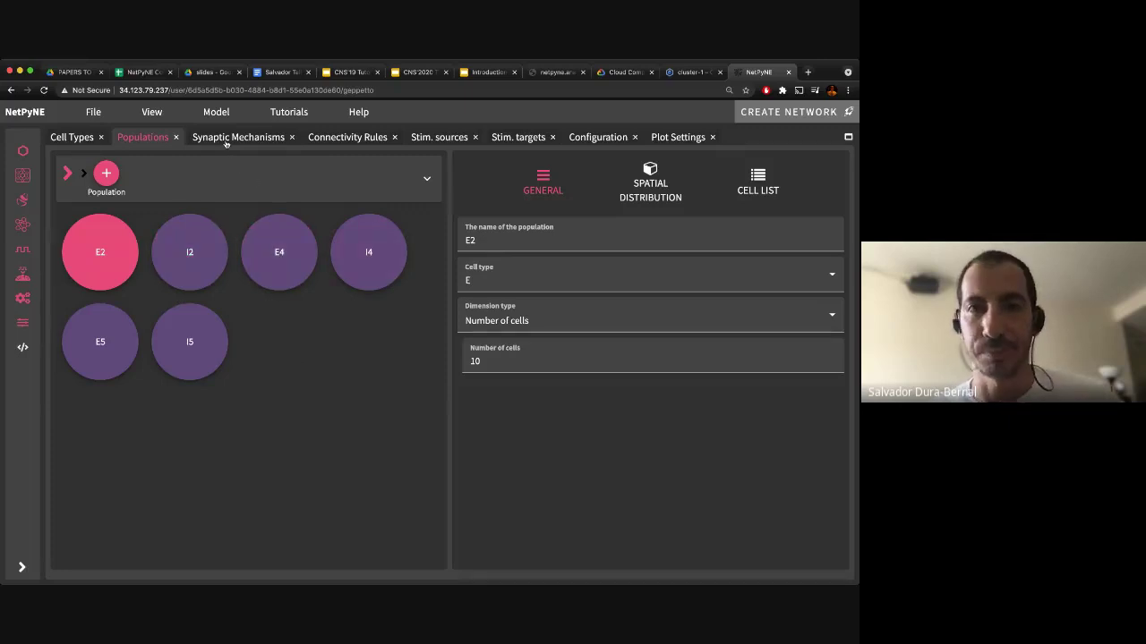
Review the parameters of the exc and inh synaptic mechanisms.
click(226, 139)
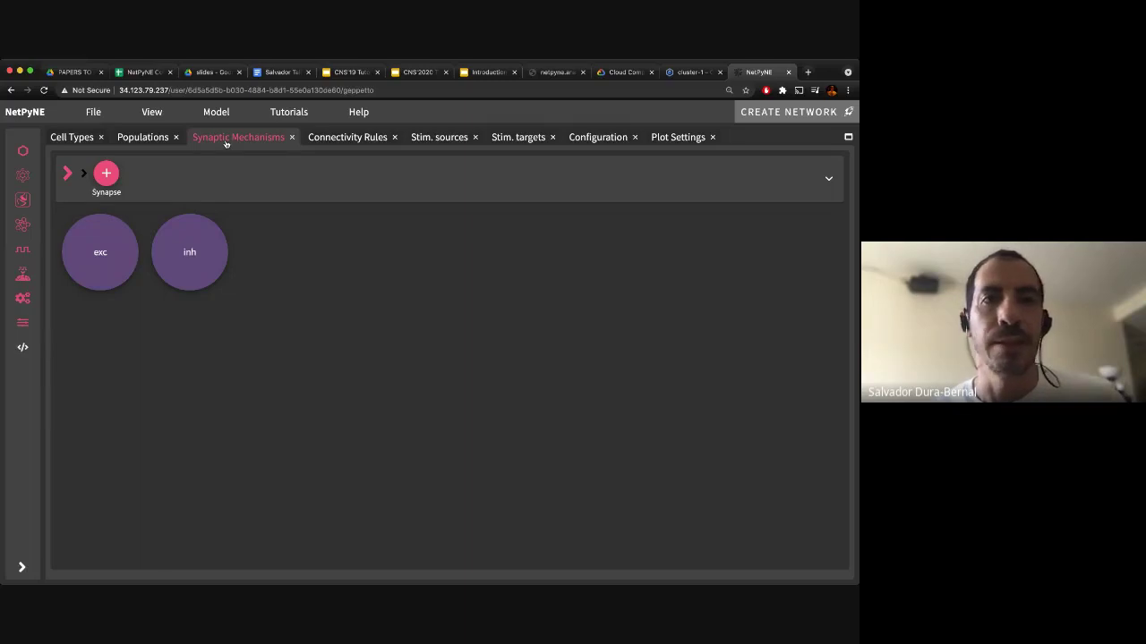
click(109, 220)
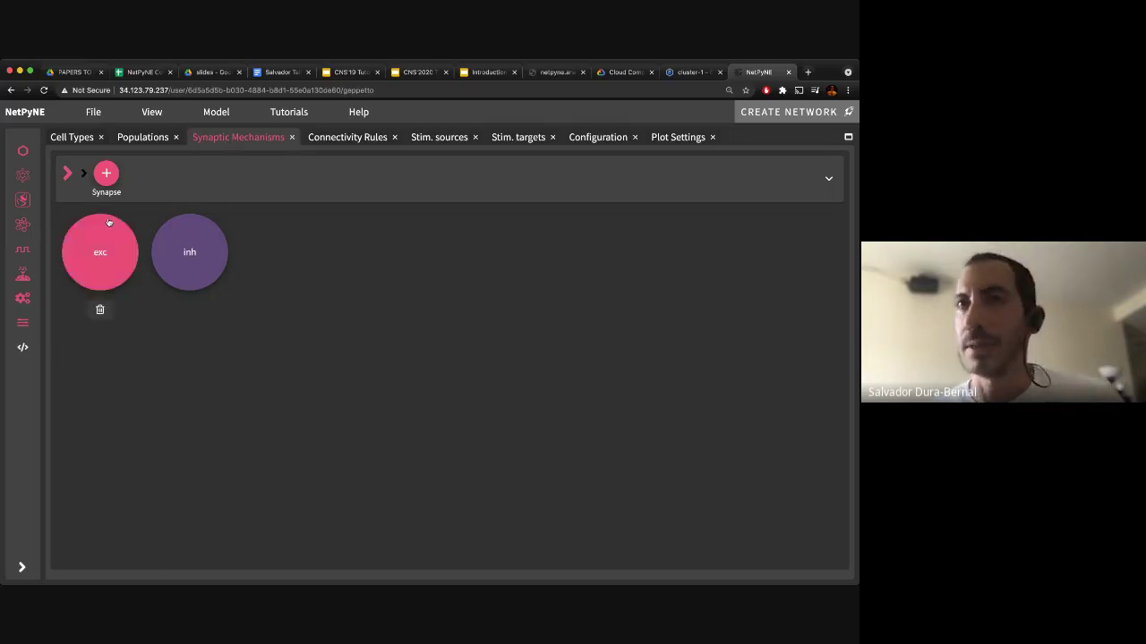
click(116, 226)
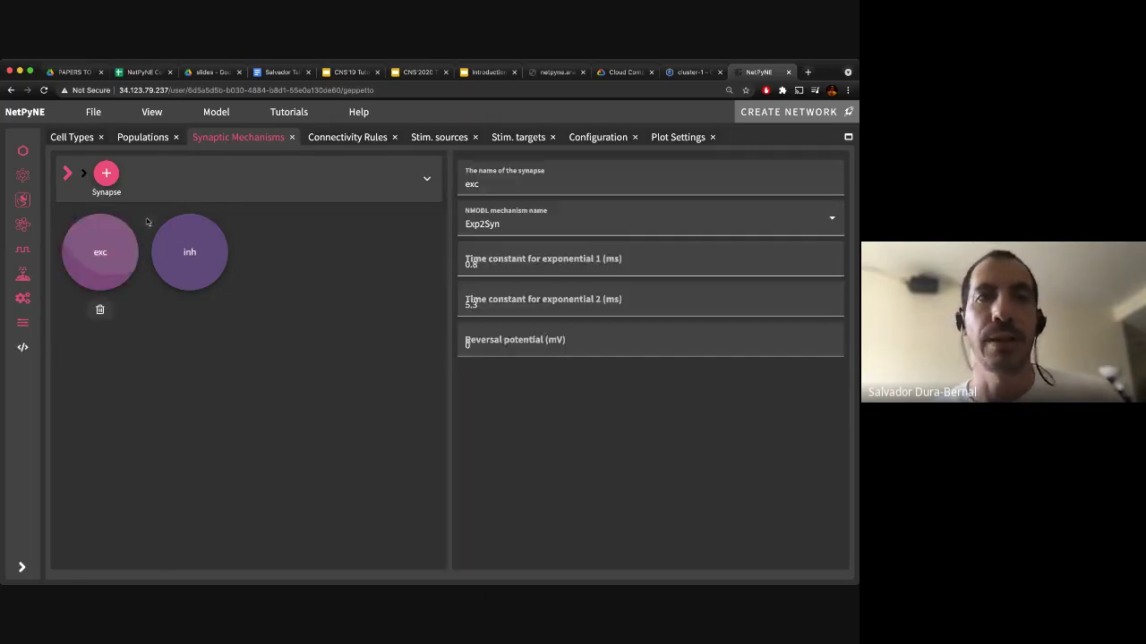
click(190, 225)
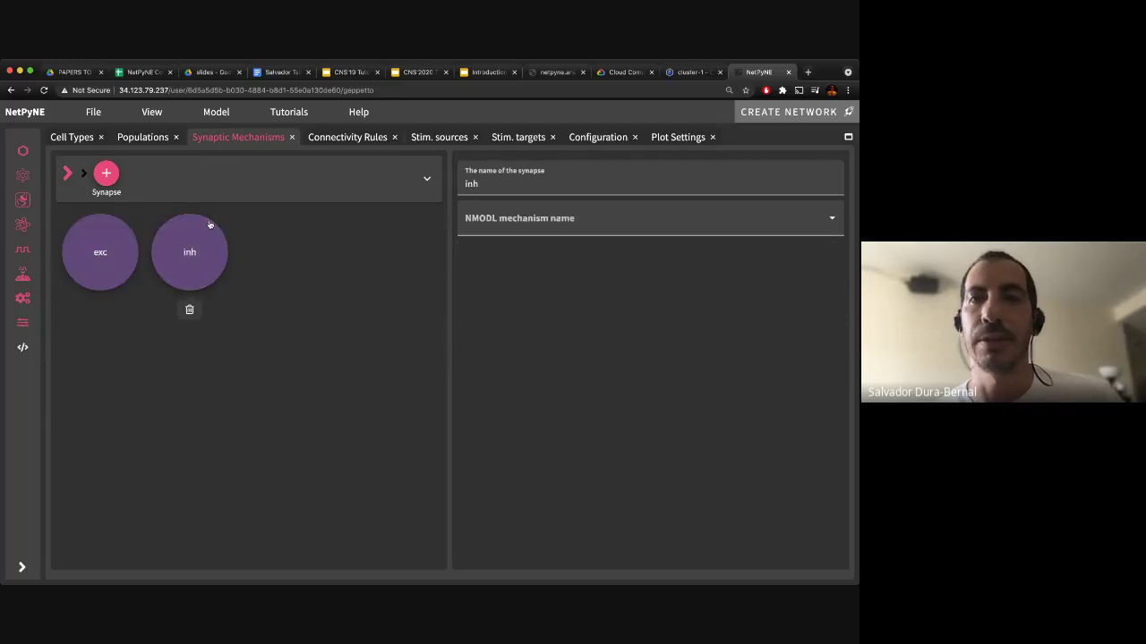
Open the E->all connectivity rule and look through its general settings.
click(338, 142)
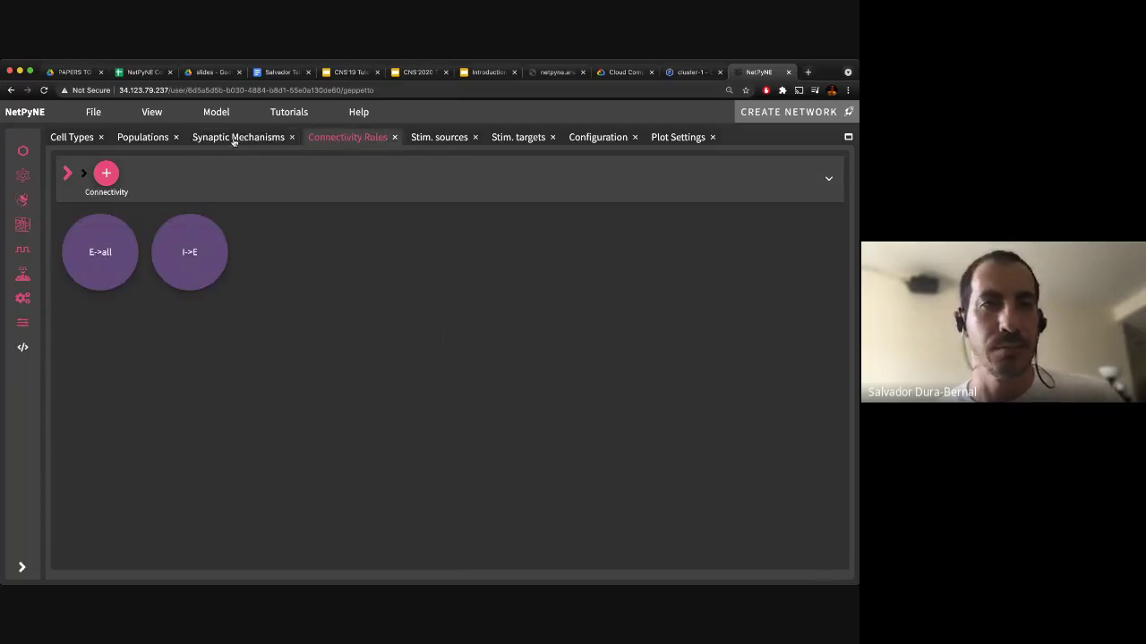
click(129, 263)
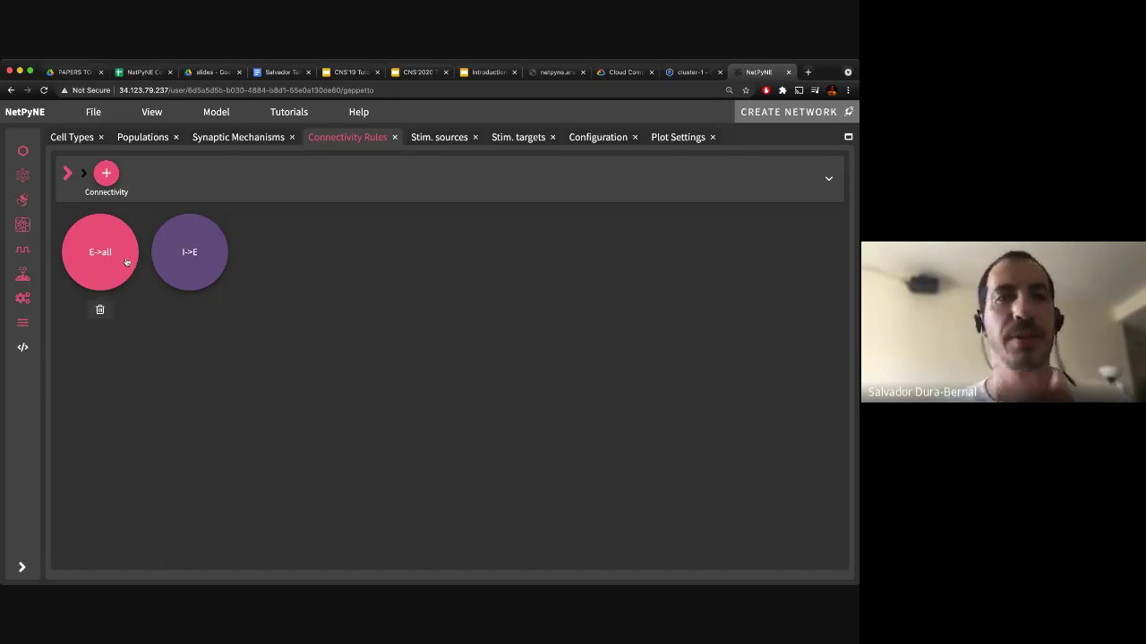
click(123, 266)
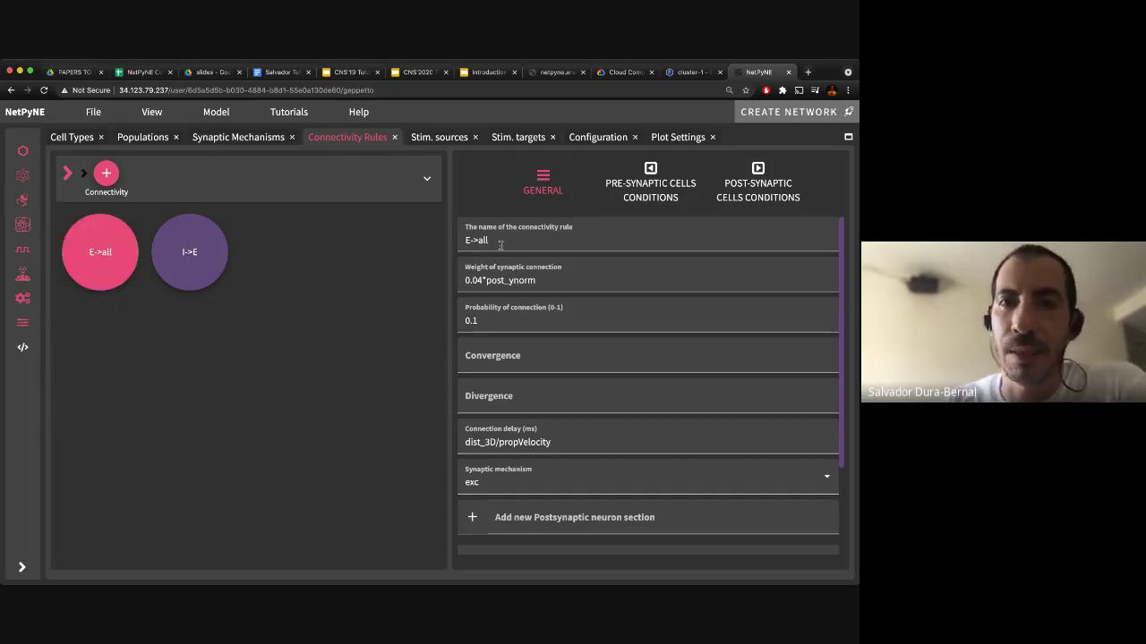
scroll(550, 333, down, 1)
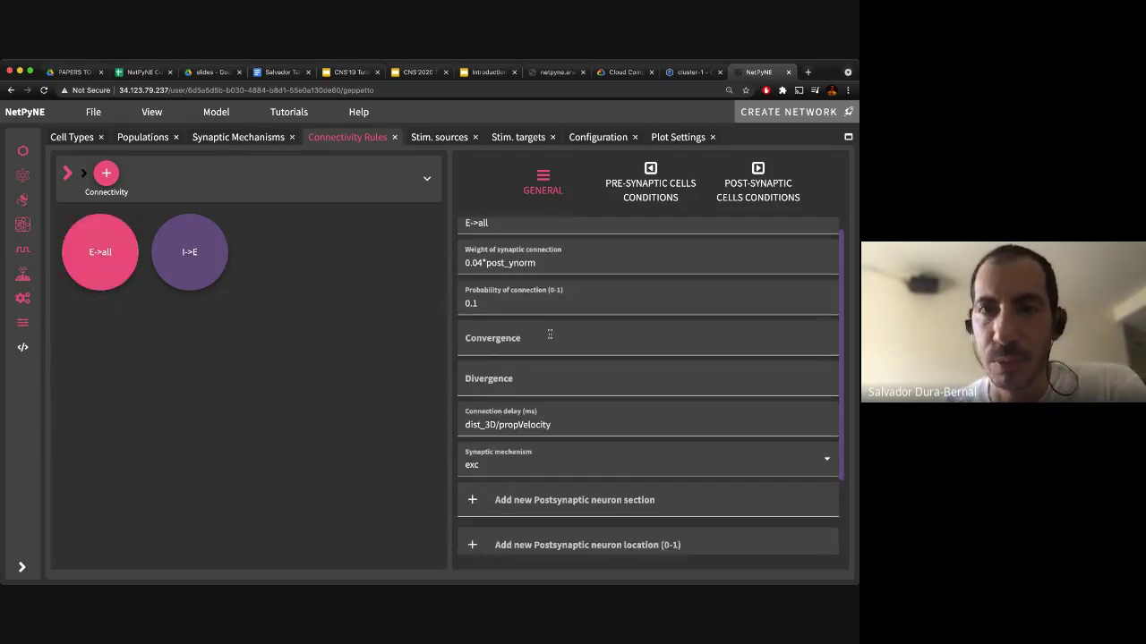
Highlight the E->all rule's synaptic weight expression and its post_ynorm term for closer examination.
click(562, 259)
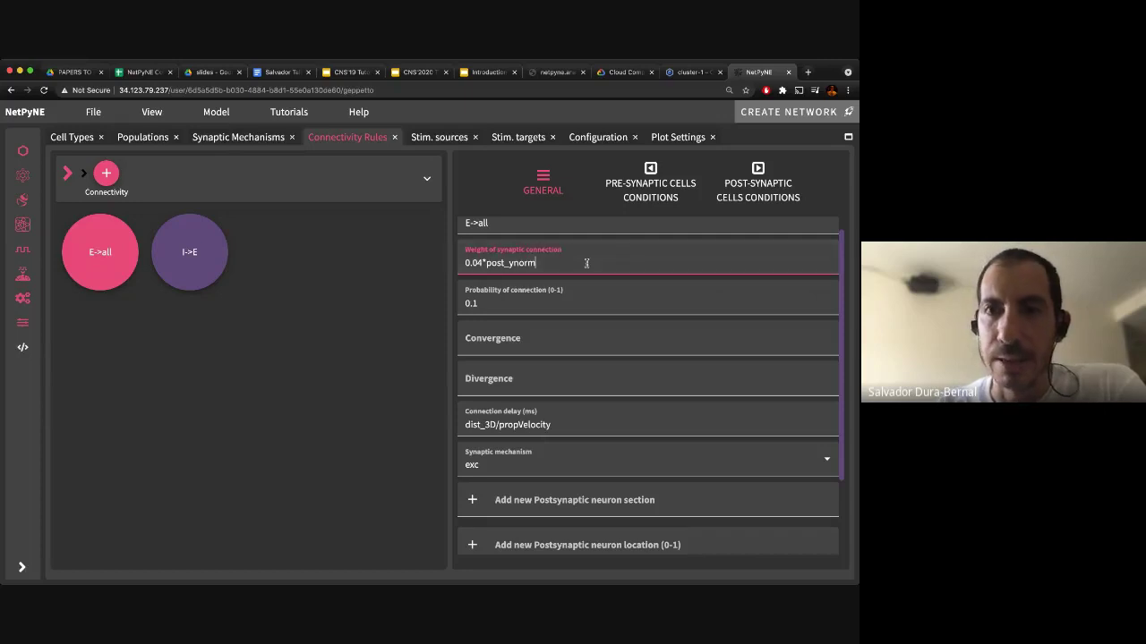
scroll(562, 261, up, 1)
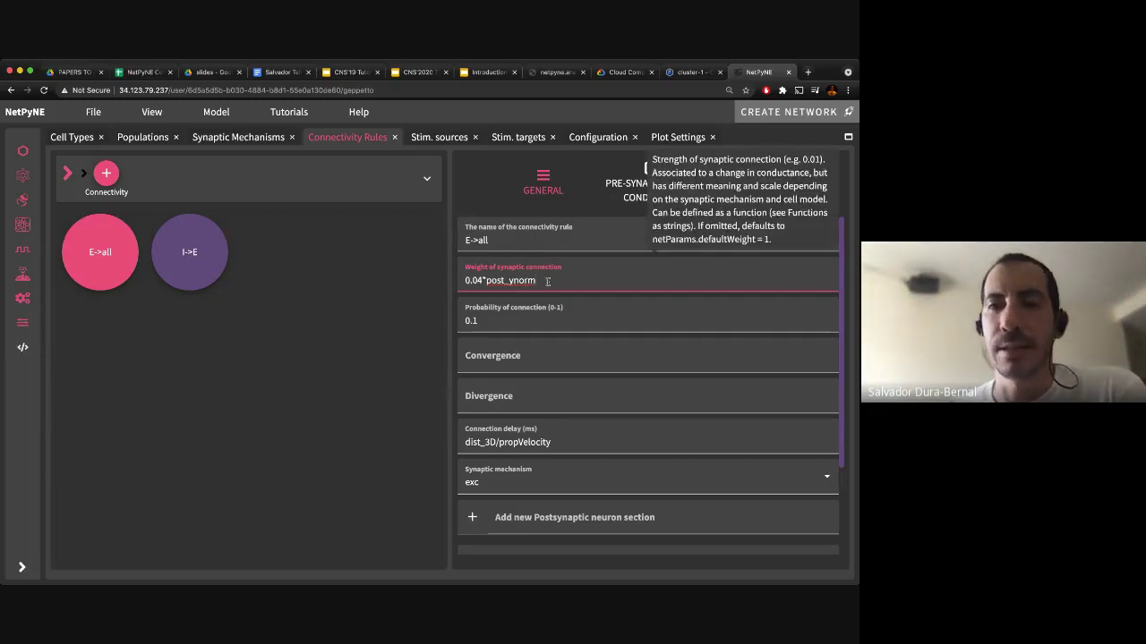
drag(546, 280, 466, 282)
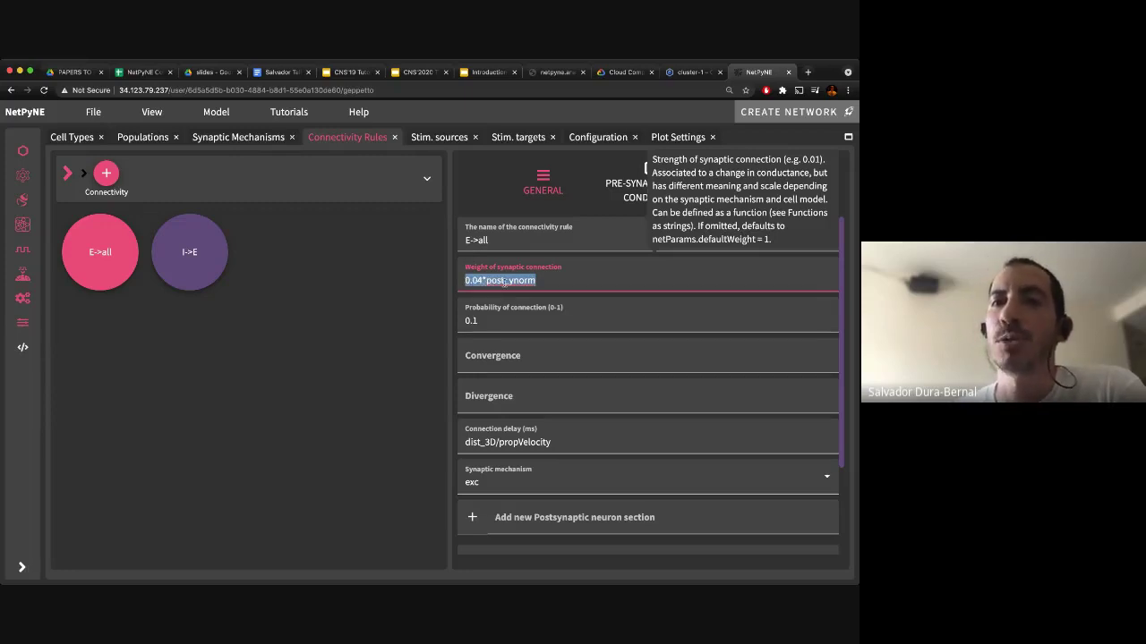
click(567, 278)
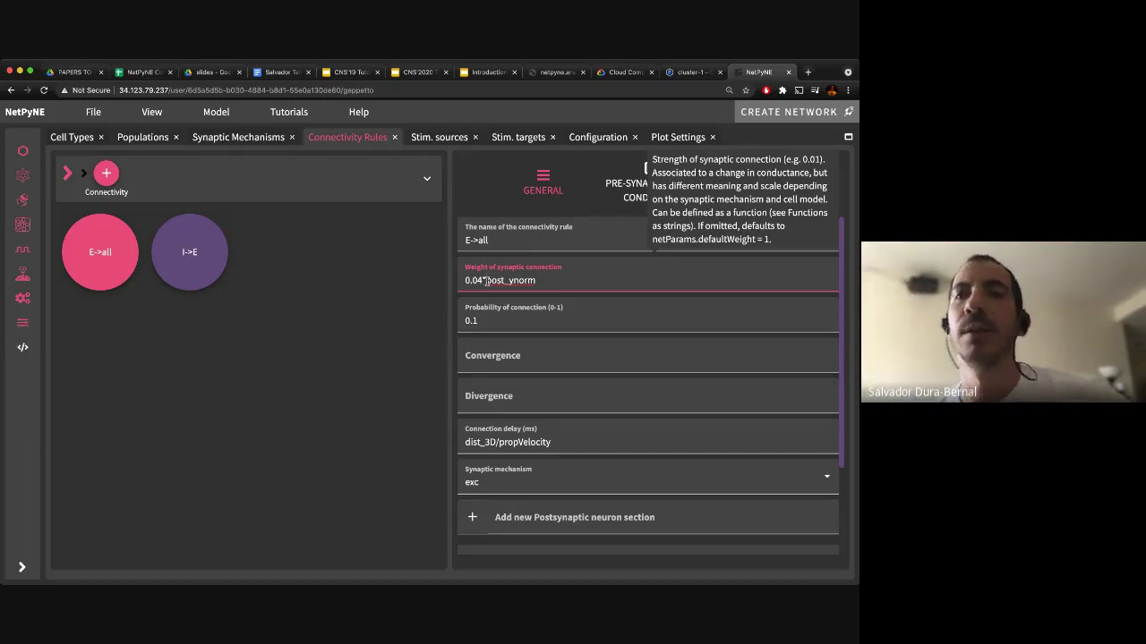
drag(486, 281, 541, 281)
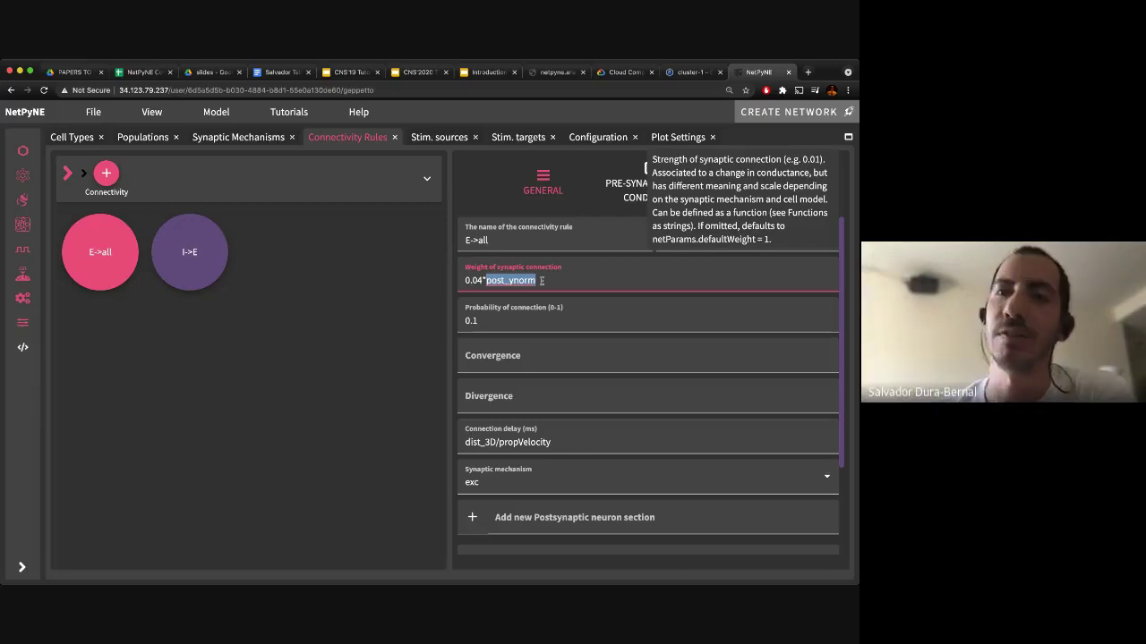
Open the NetPyNE documentation site netpyne.org in a new browser tab.
click(542, 280)
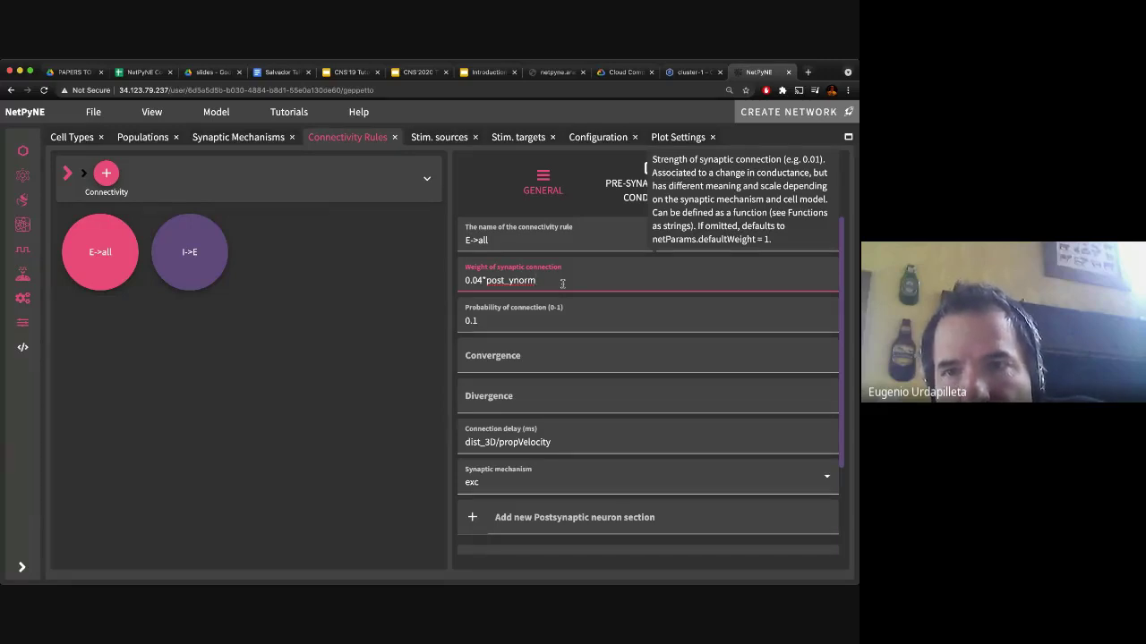
click(808, 72)
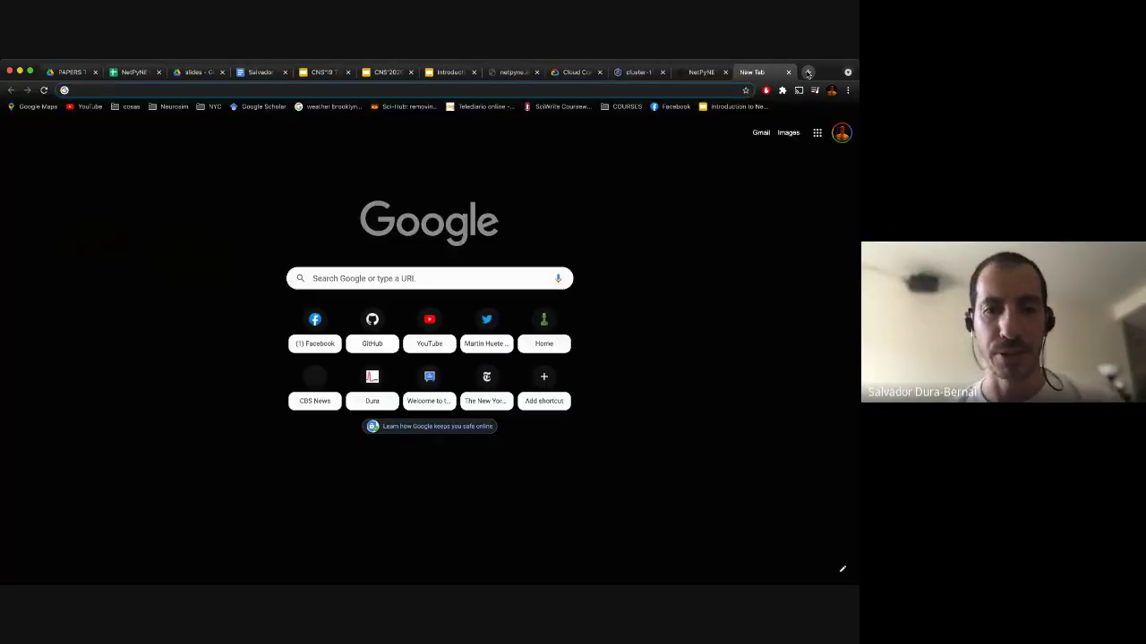
text(netpyne.org)
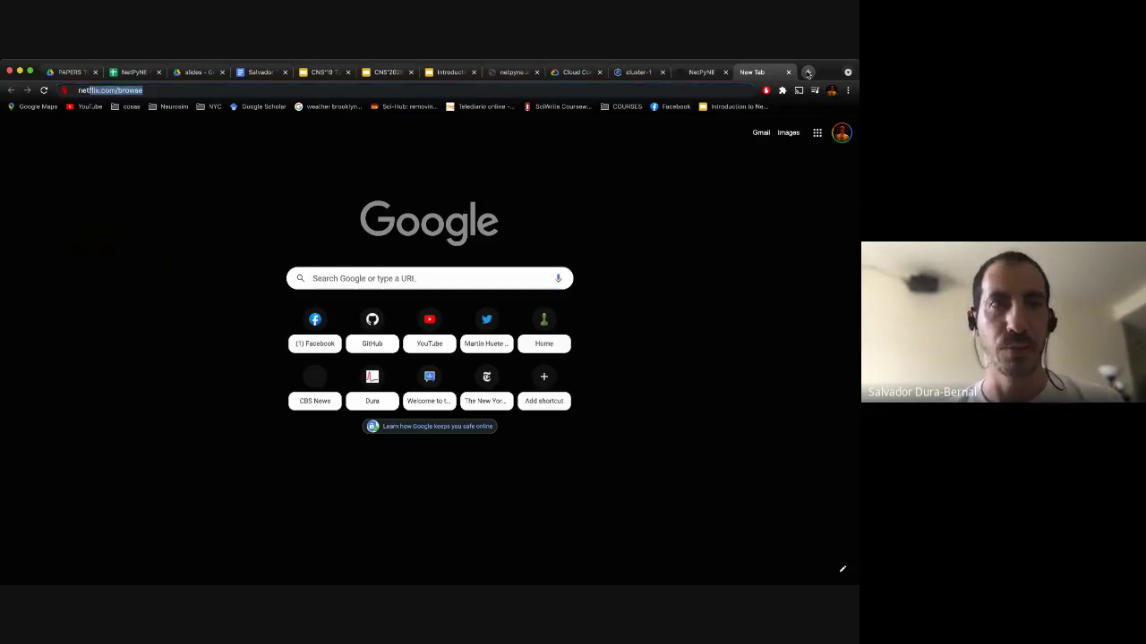
key(Return)
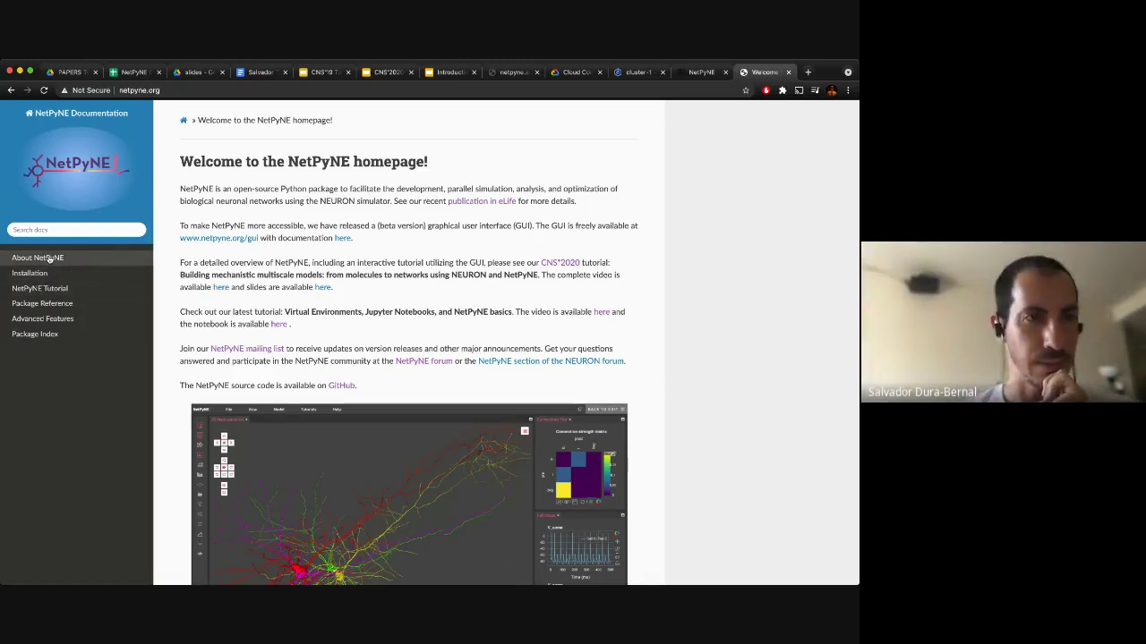
Open the Functions as strings section within the Package Reference's network parameters.
click(54, 256)
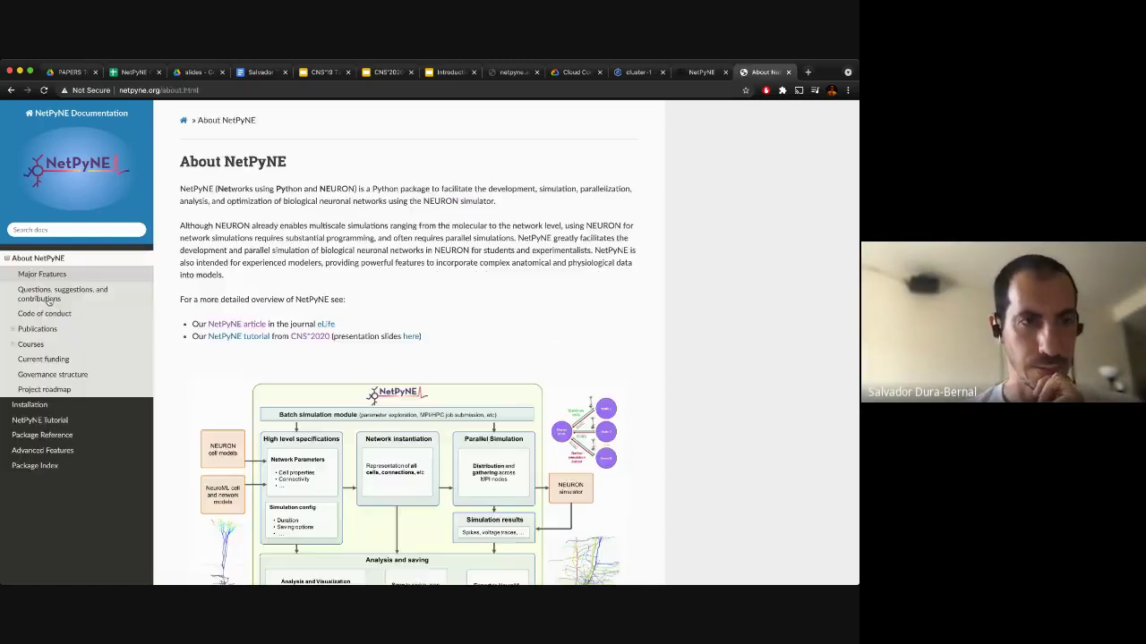
click(42, 435)
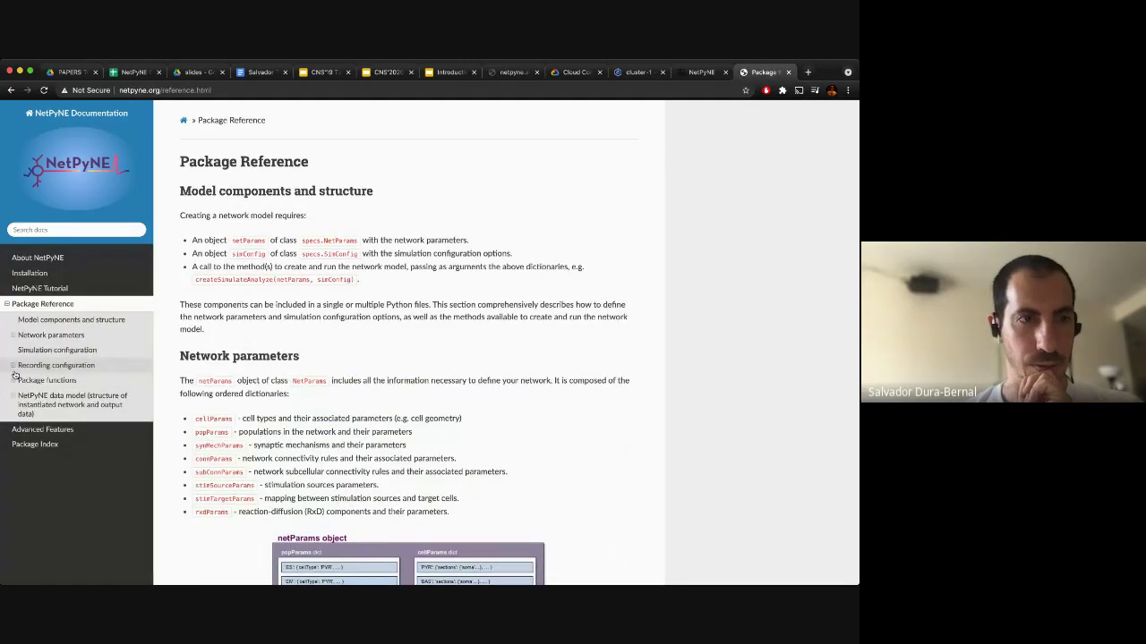
click(12, 335)
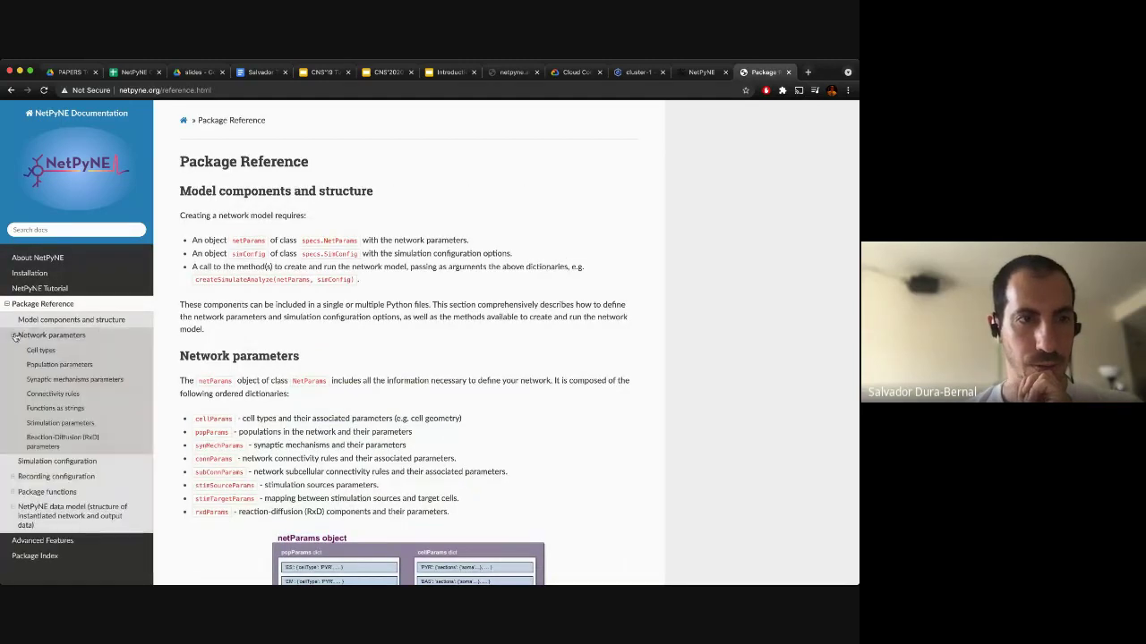
click(80, 410)
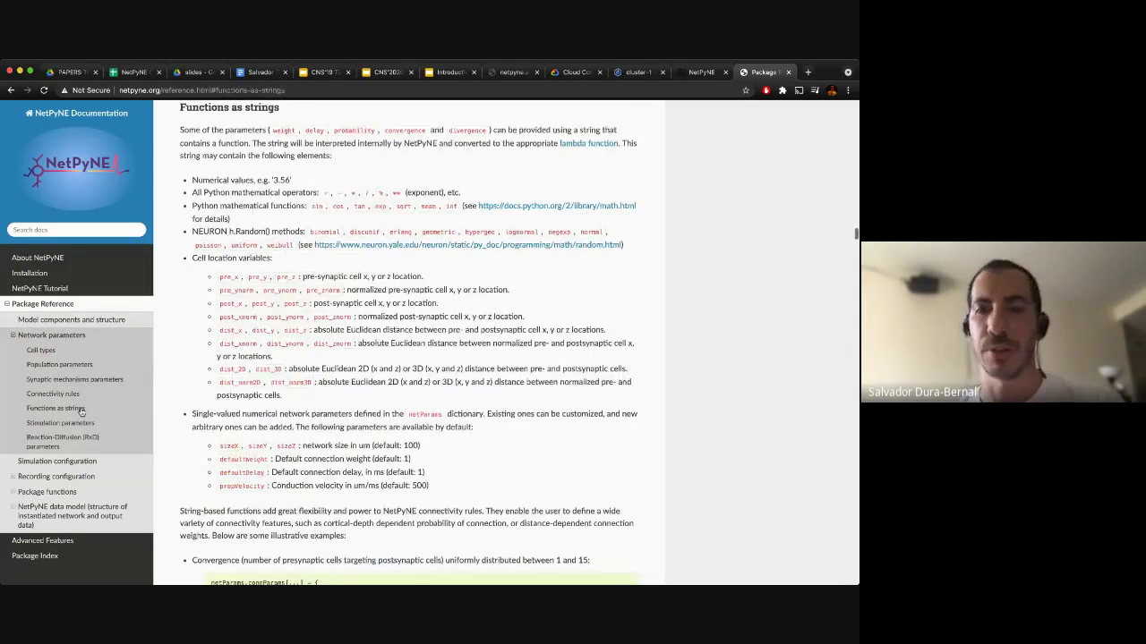
Enlarge the documentation page and look through the connectivity rule parameters and example code around the Functions as strings section.
key(super+equal)
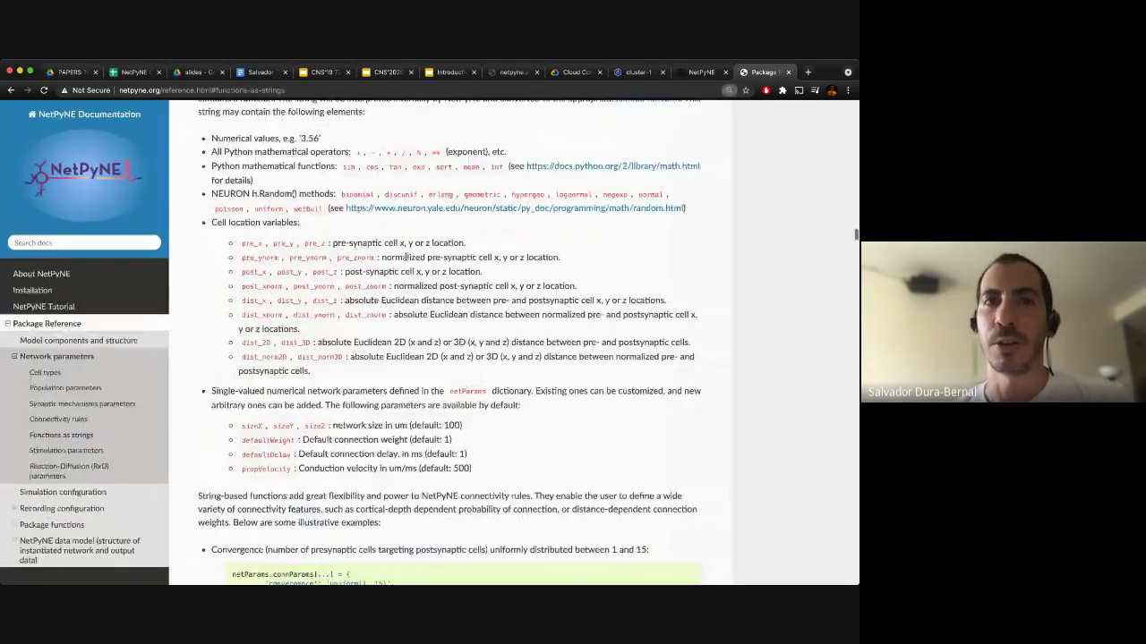
key(super+equal)
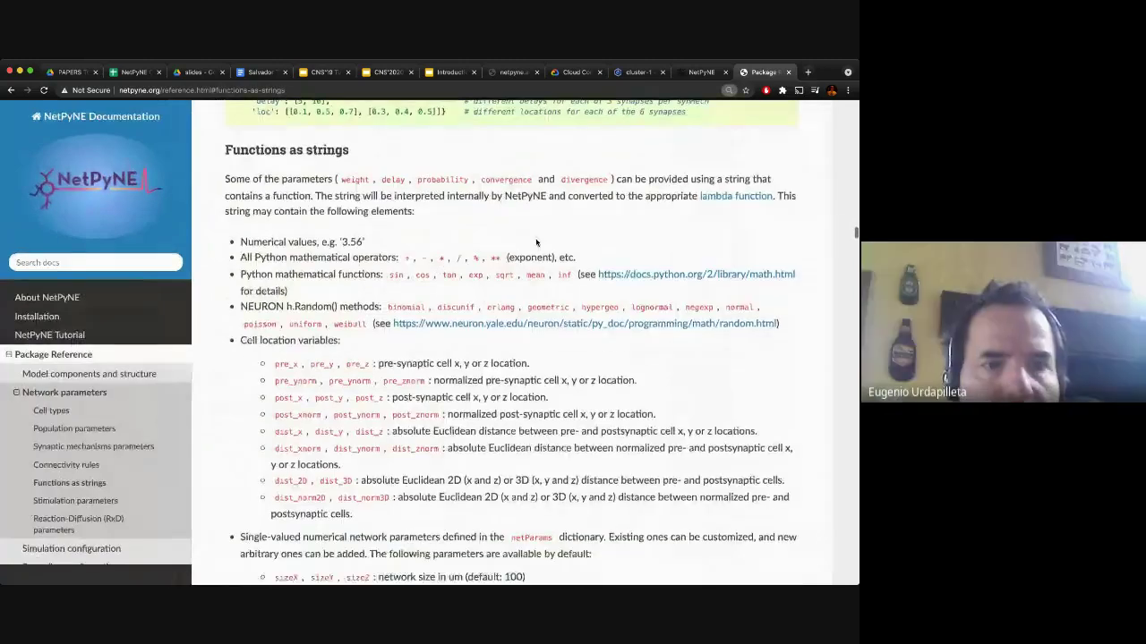
key(super+equal)
scroll(536, 242, up, 5)
scroll(536, 242, up, 10)
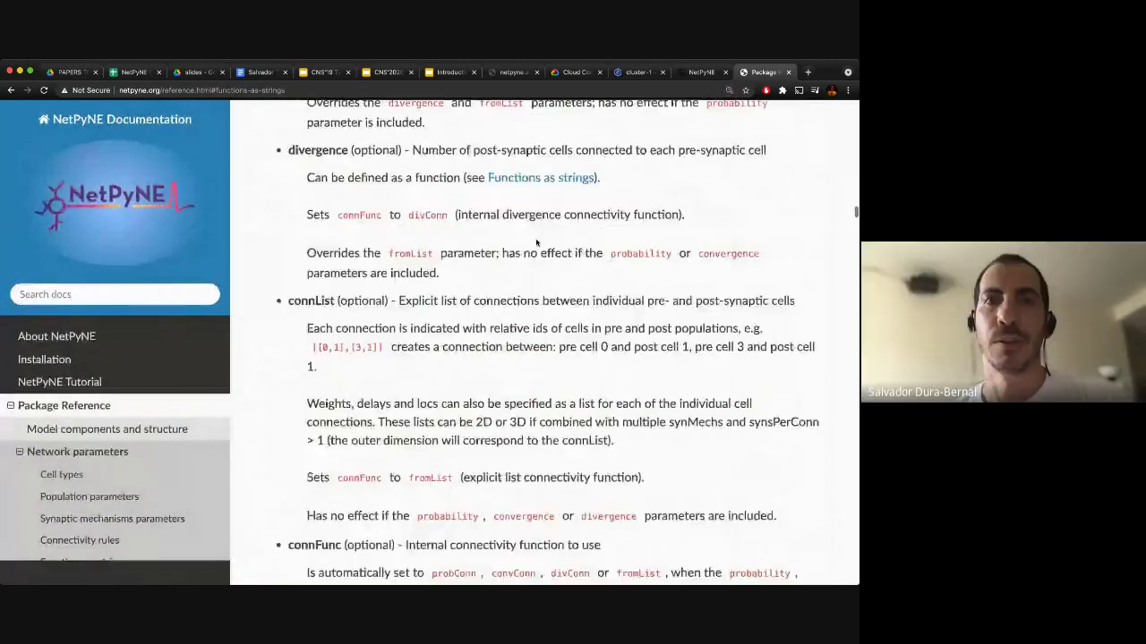
scroll(535, 239, down, 15)
scroll(535, 239, down, 10)
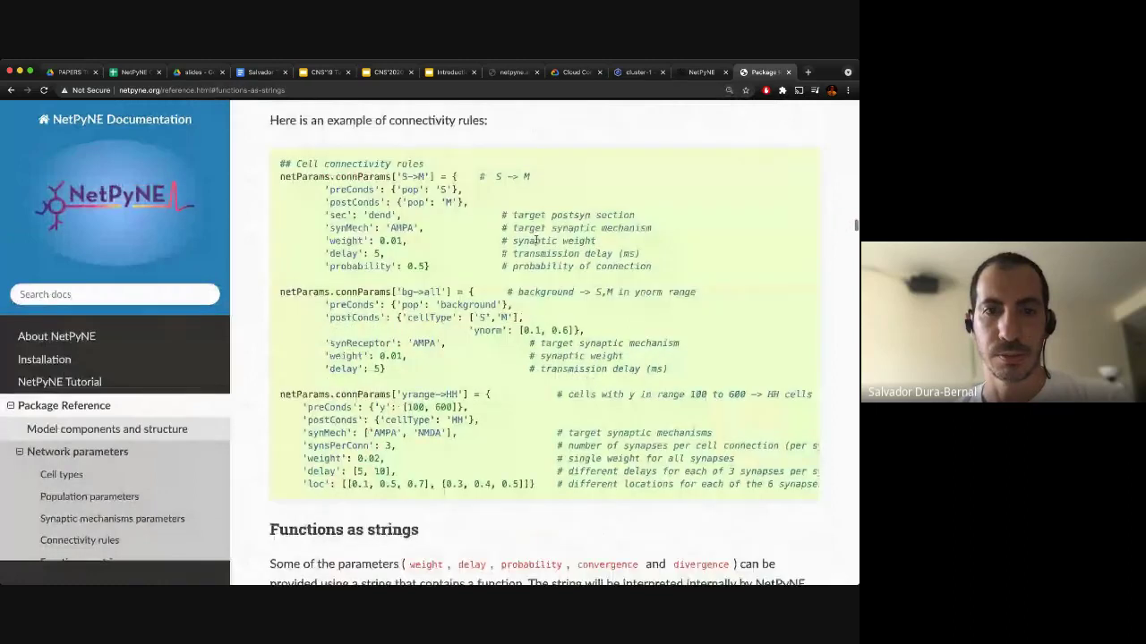
scroll(537, 240, up, 4)
scroll(536, 242, down, 2)
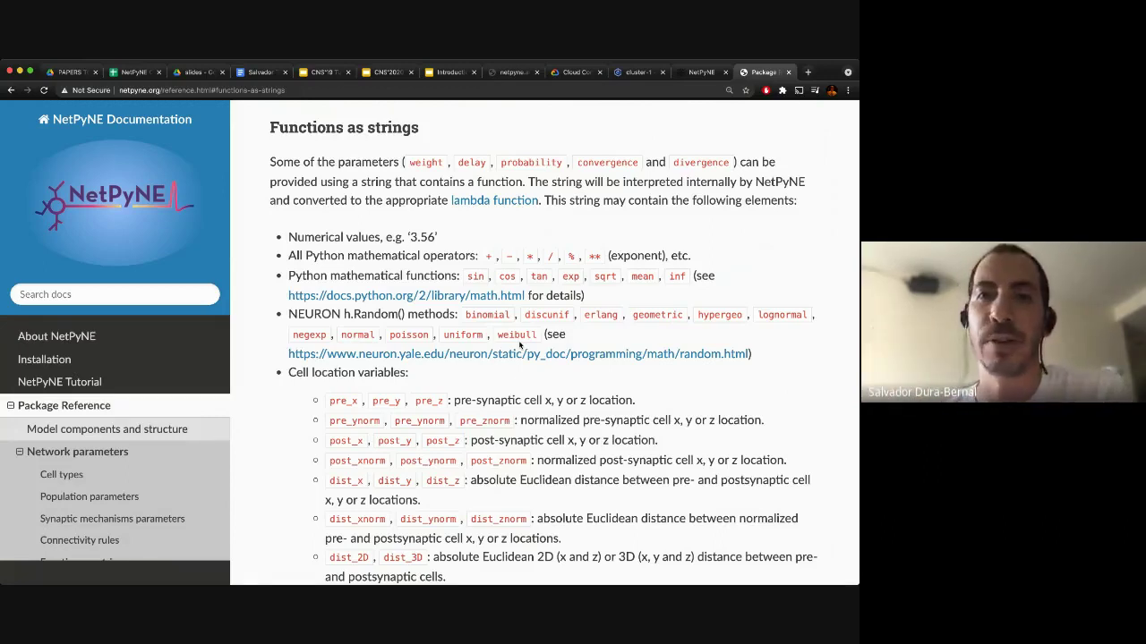
Review the cell location variables, highlighting the pre_x, pre_y, pre_z entries and their normalized pre-synaptic counterparts.
scroll(503, 379, down, 1)
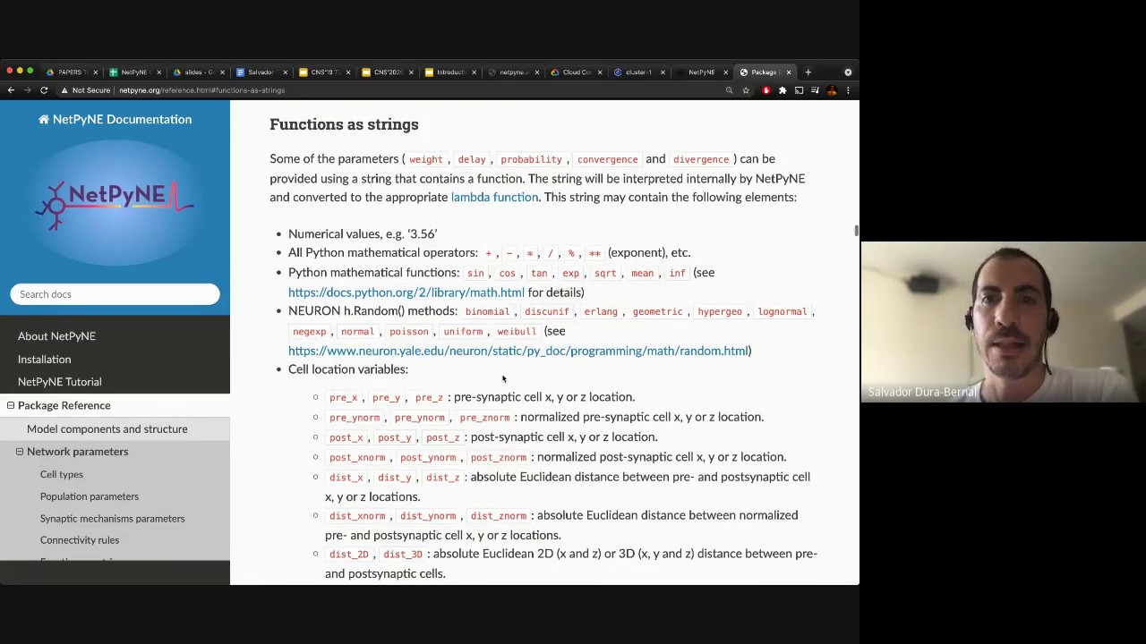
scroll(503, 380, down, 2)
scroll(503, 380, down, 2)
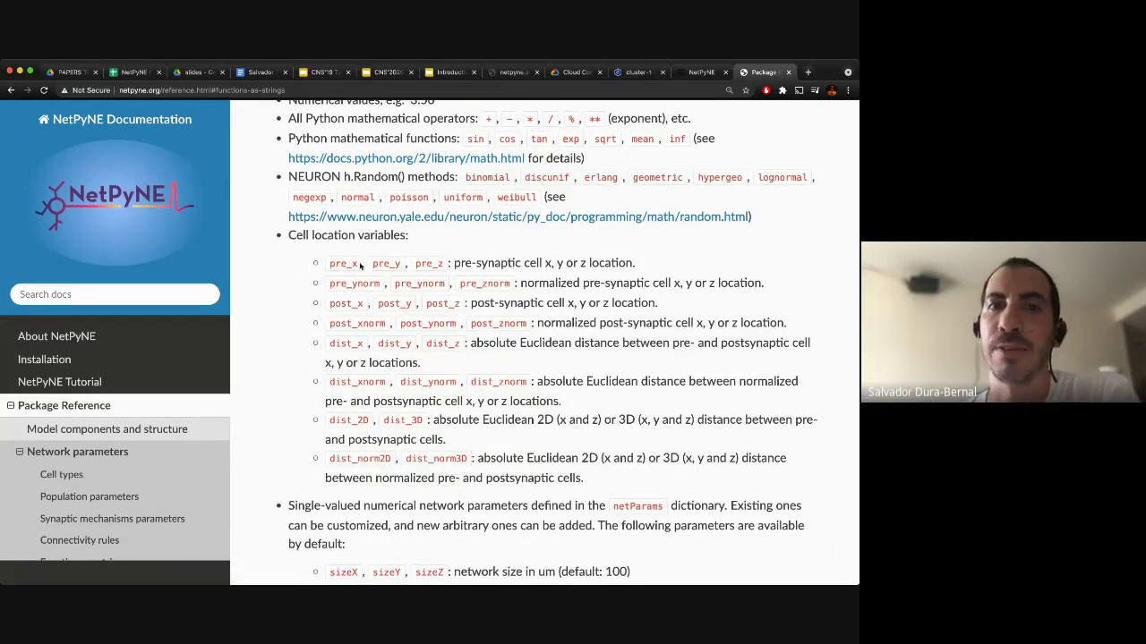
drag(345, 263, 441, 263)
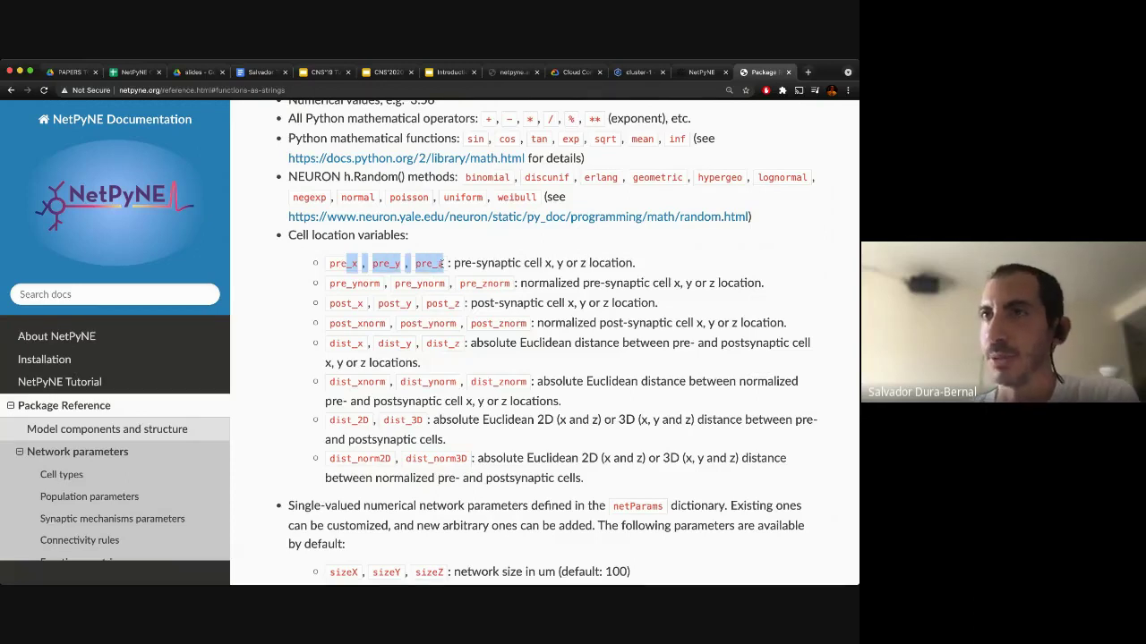
click(480, 257)
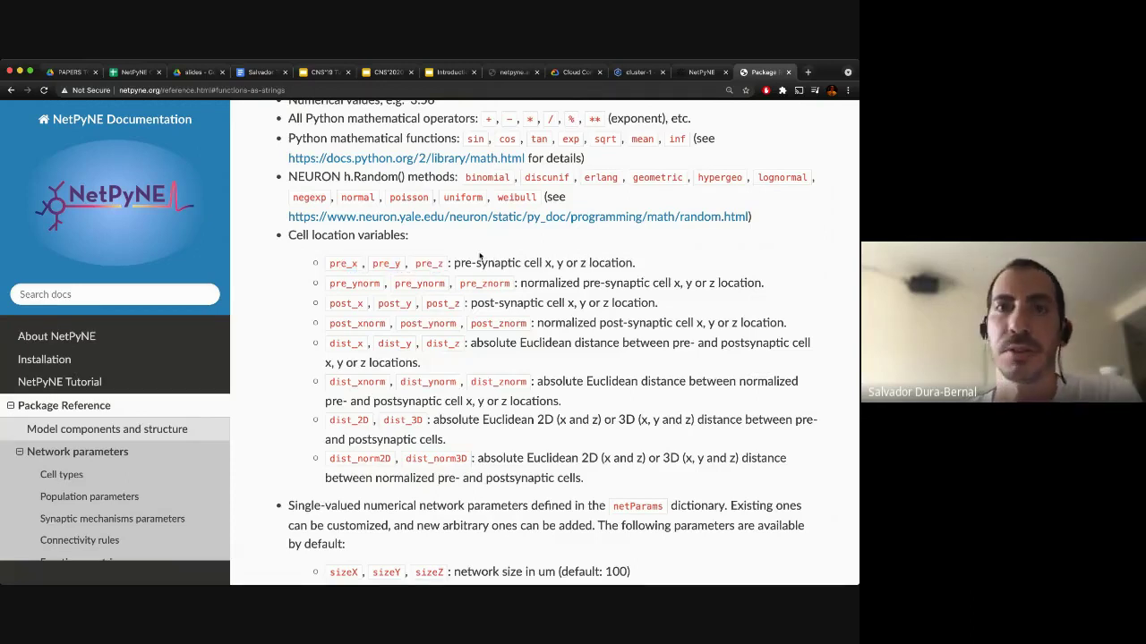
drag(343, 283, 509, 283)
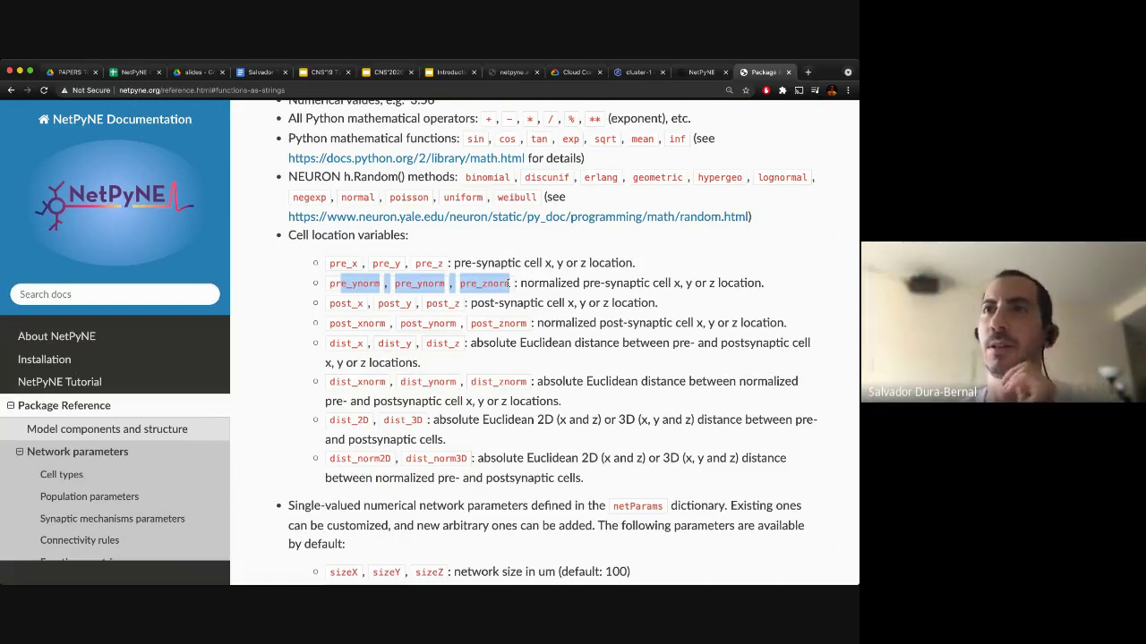
Switch back to the NetPyNE app and examine the x, y and z dimensions in the configuration's network attributes.
click(697, 72)
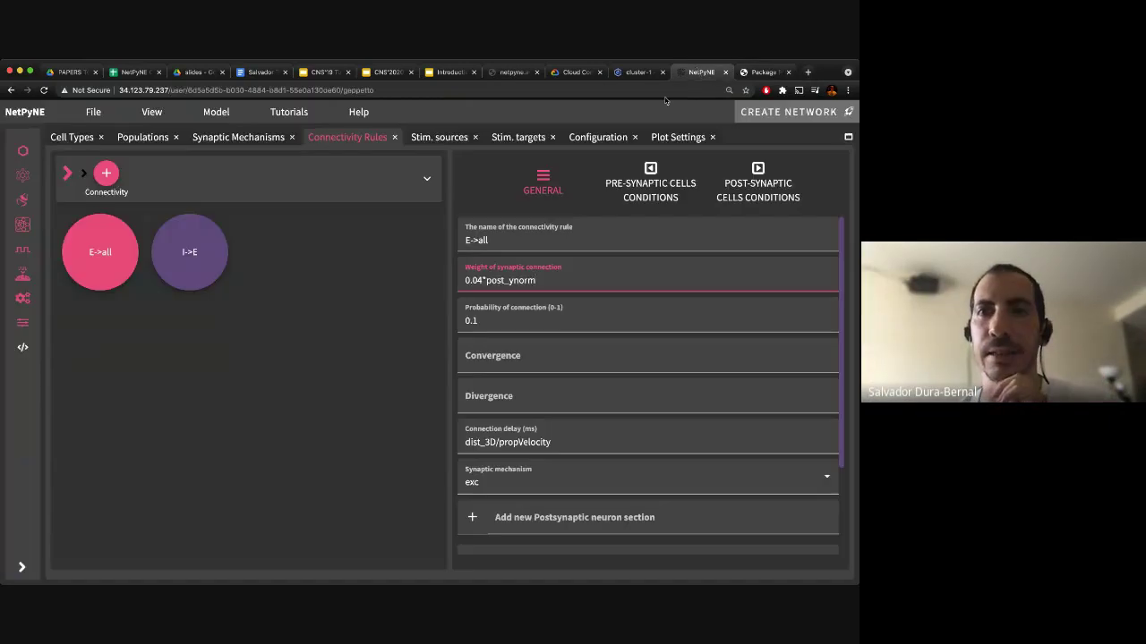
click(592, 139)
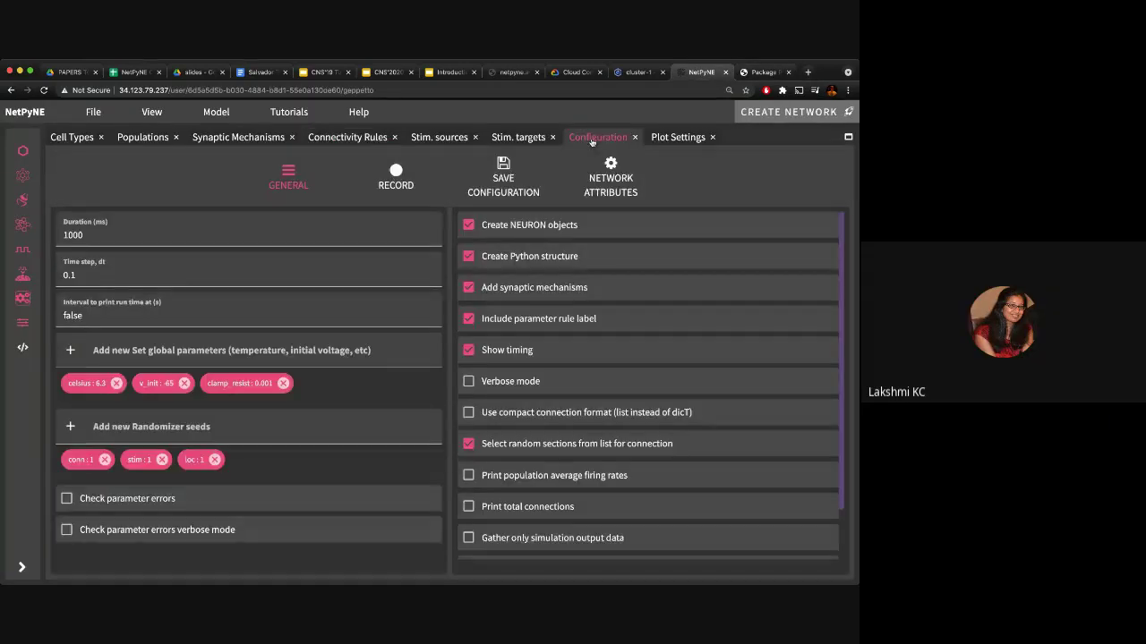
click(608, 178)
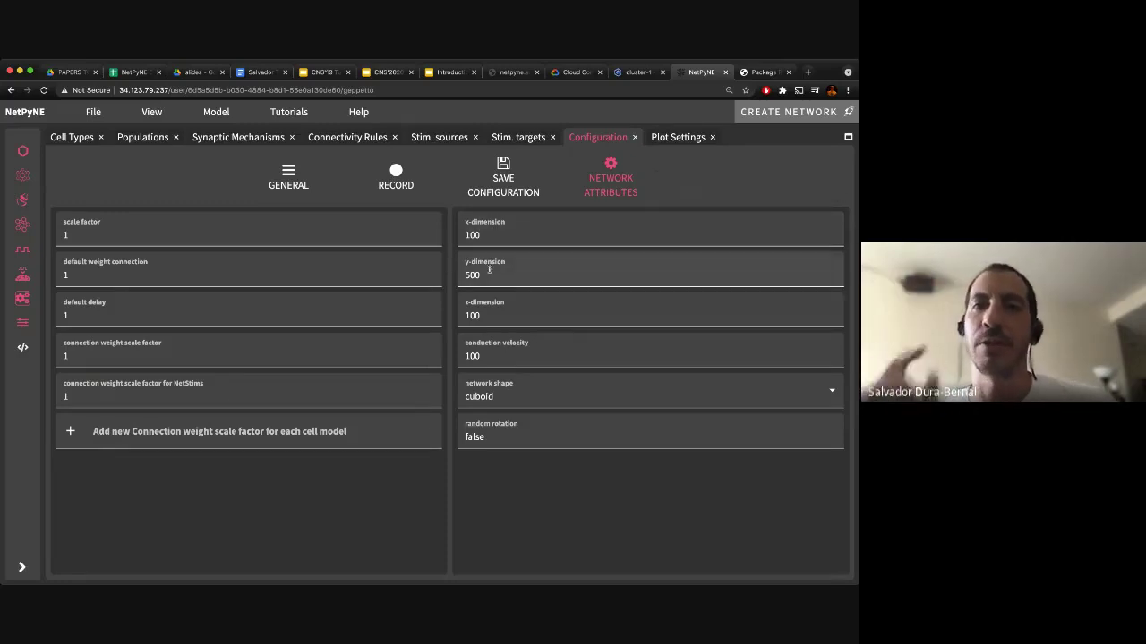
mouse_move(489, 270)
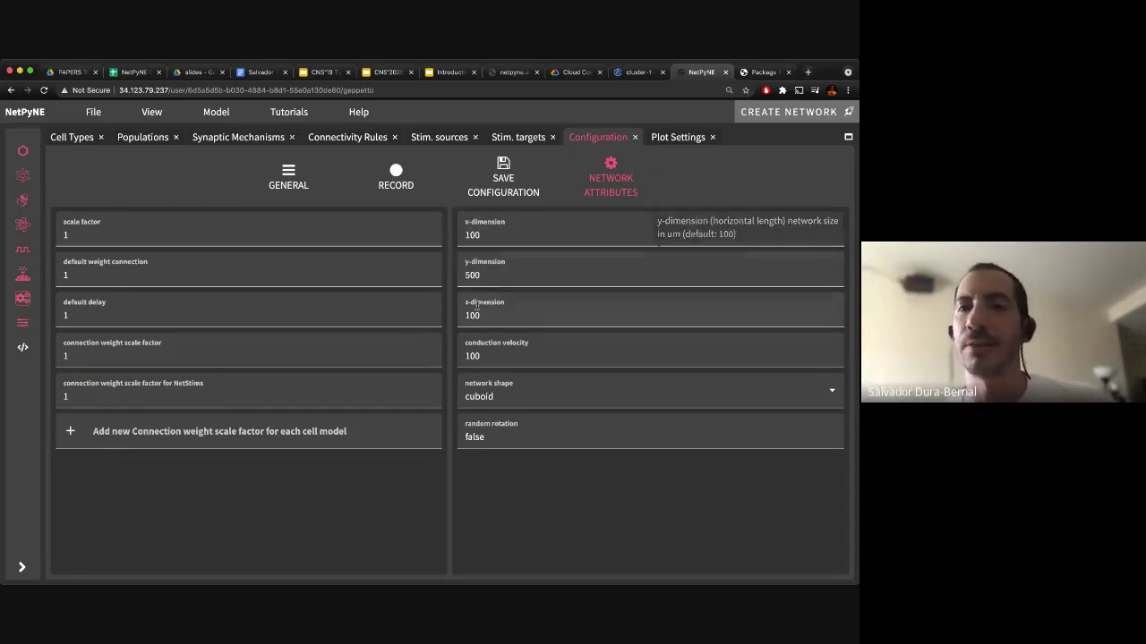
mouse_move(493, 315)
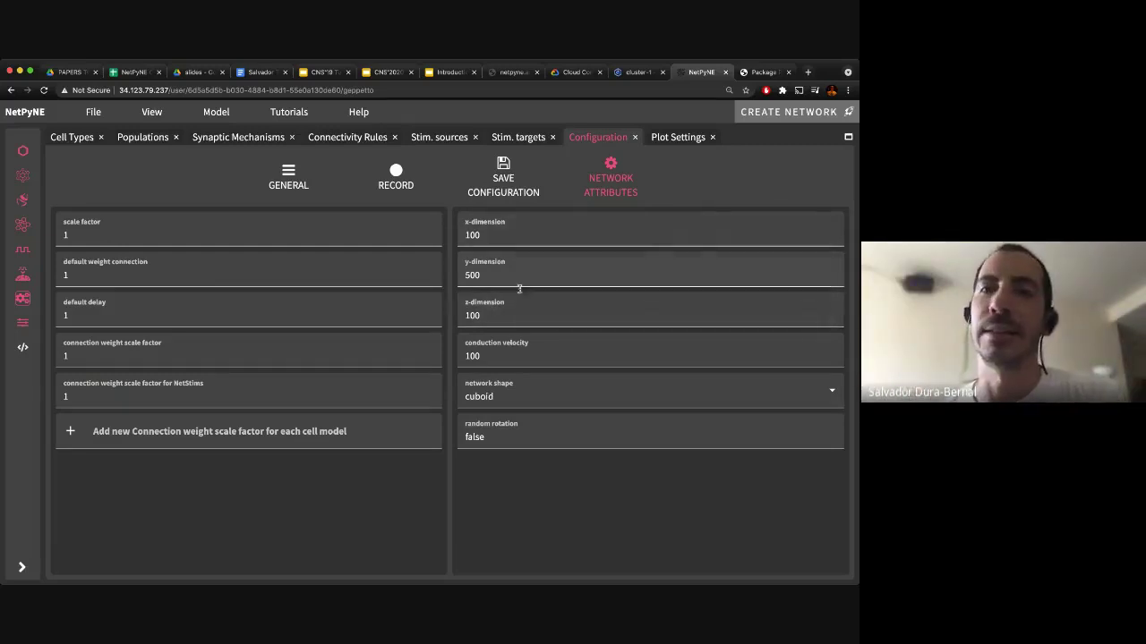
Return to the documentation and review the distance variables, such as dist_z and dist_3D, and the default network parameters.
click(756, 73)
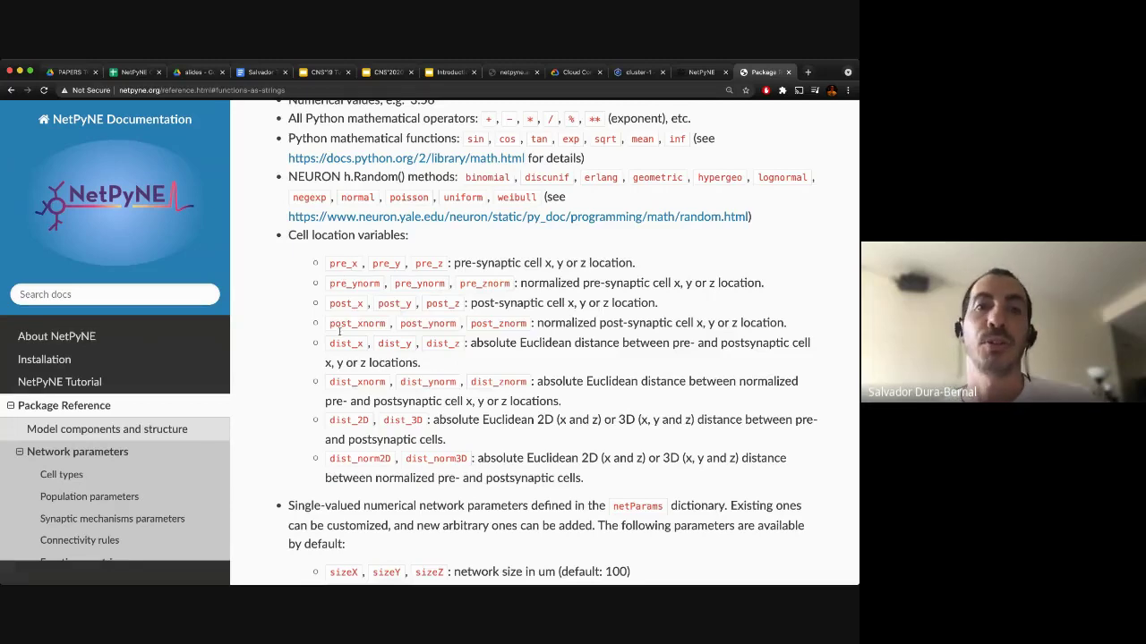
double_click(455, 344)
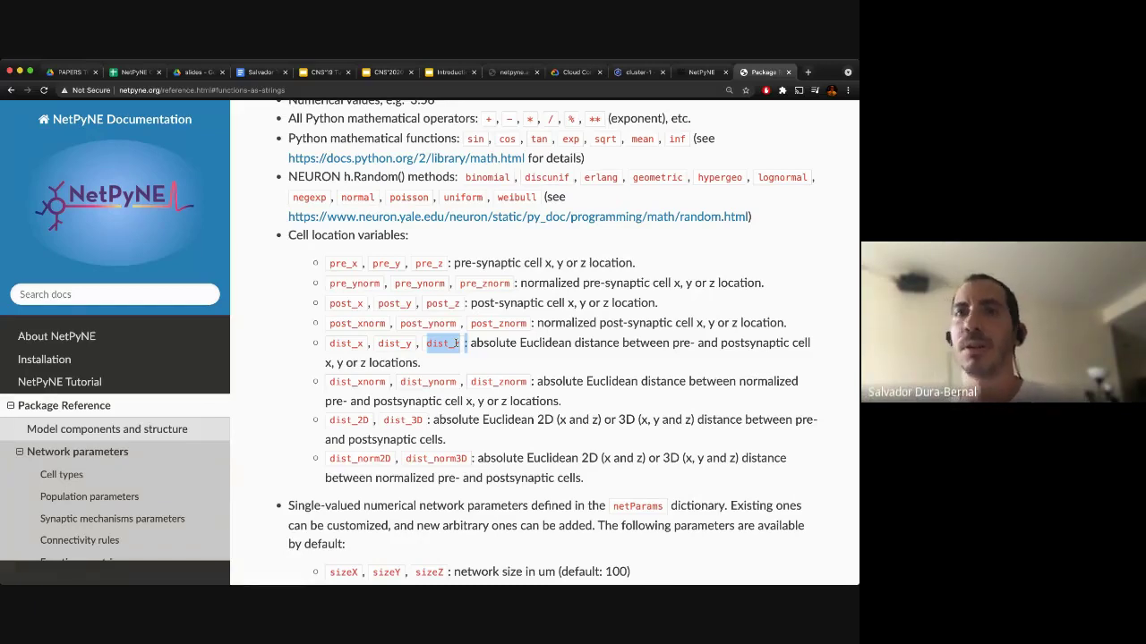
click(396, 344)
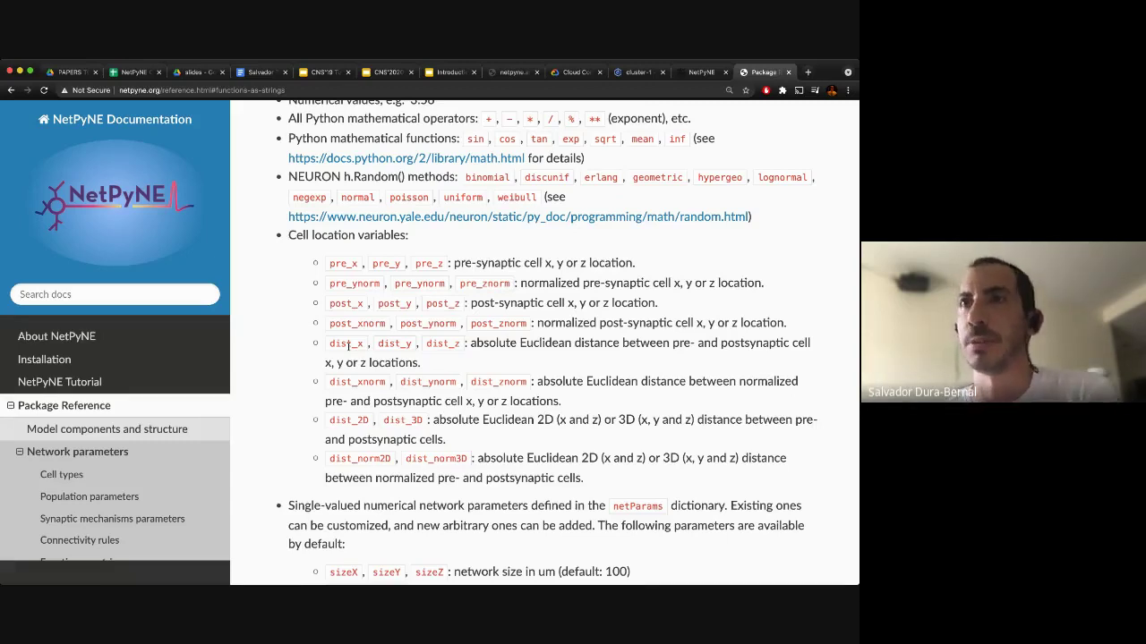
scroll(360, 394, down, 1)
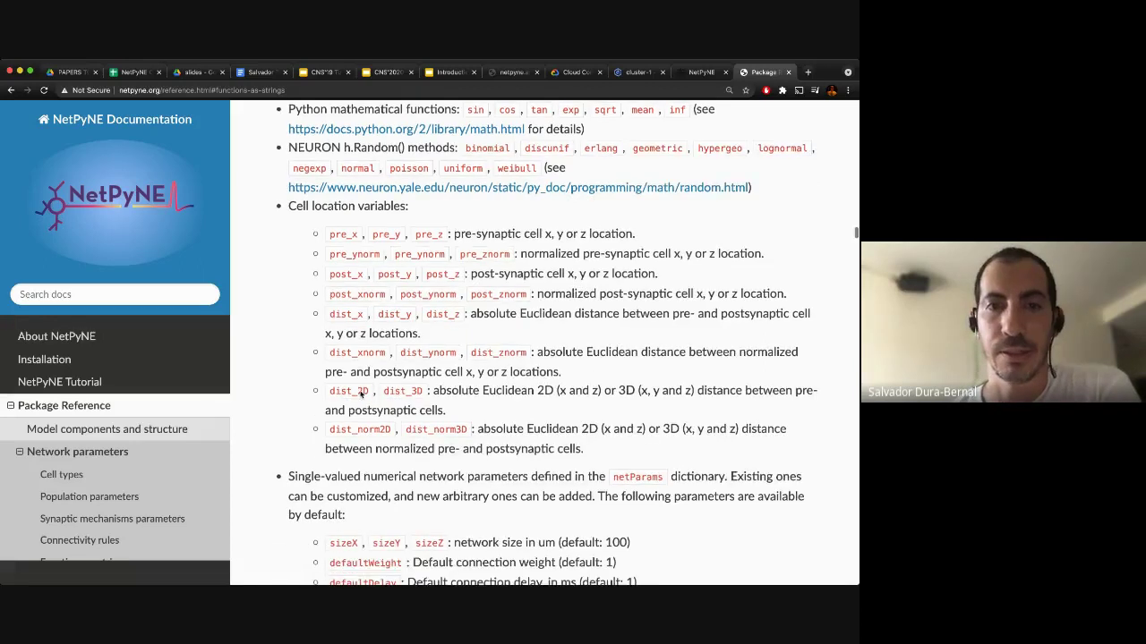
scroll(361, 394, down, 3)
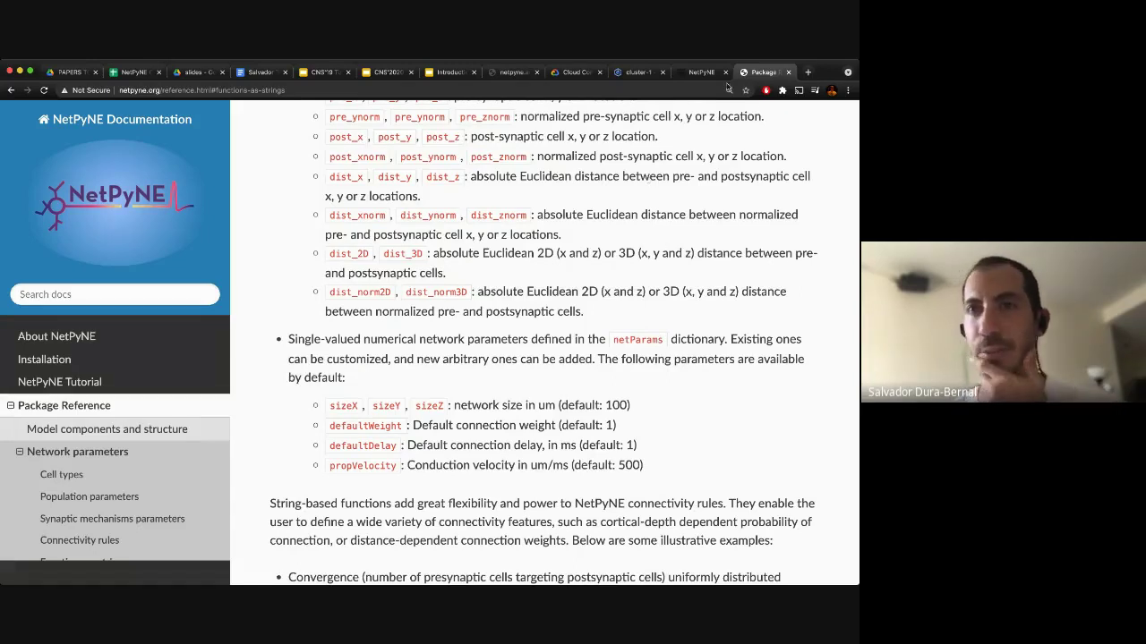
Return to the E->all connectivity rule in the NetPyNE app and highlight its weight expression, including the post_ynorm term.
click(694, 74)
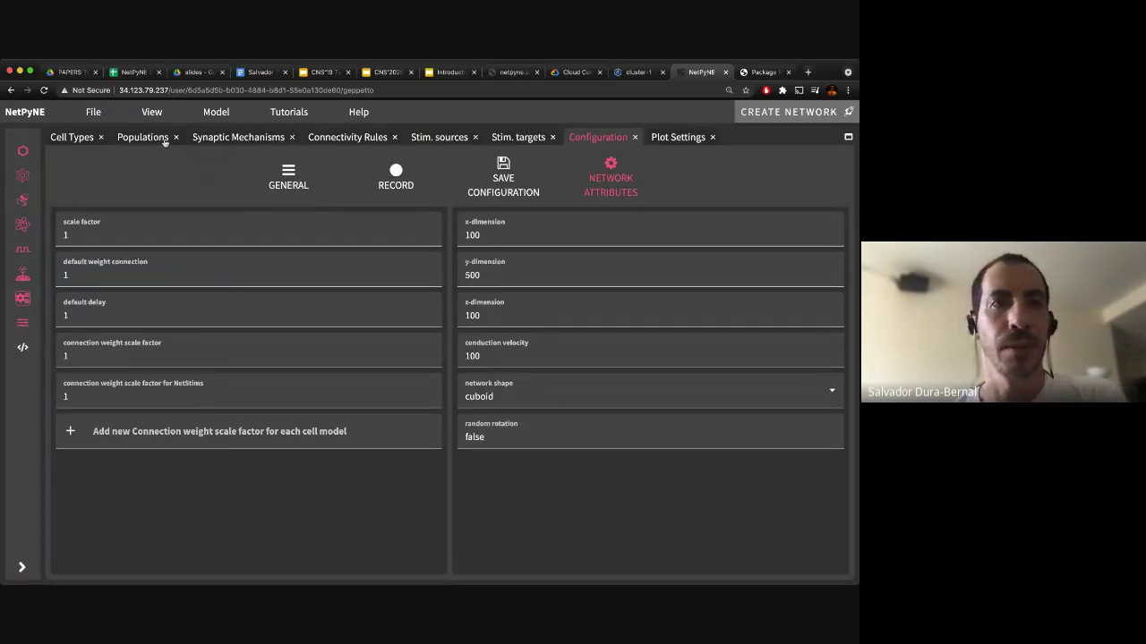
click(331, 141)
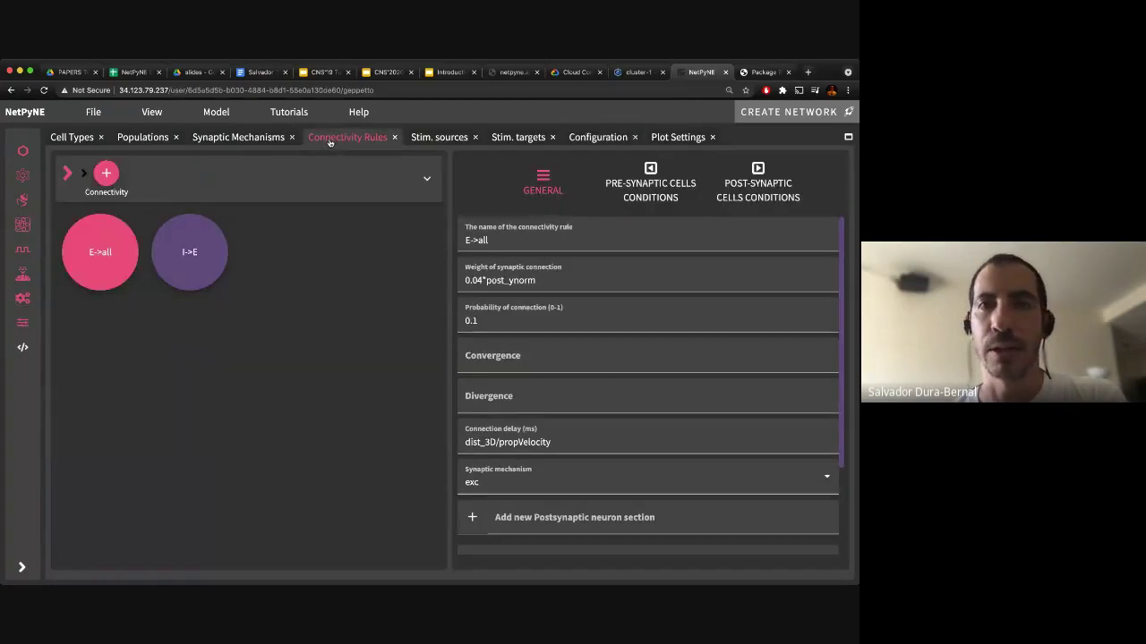
click(582, 280)
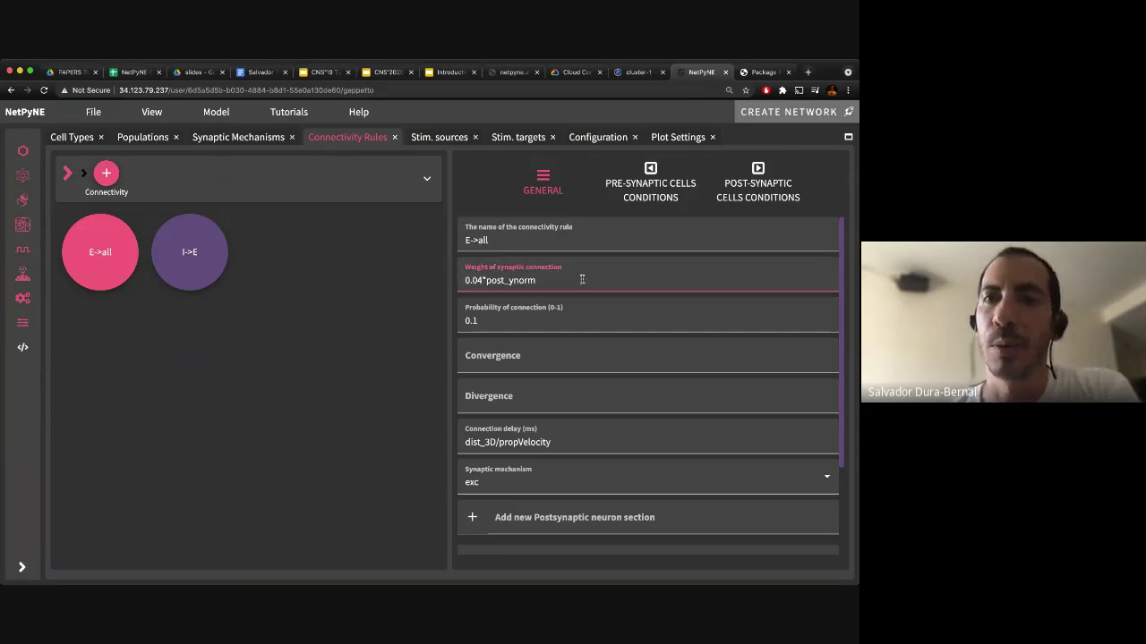
drag(580, 280, 459, 280)
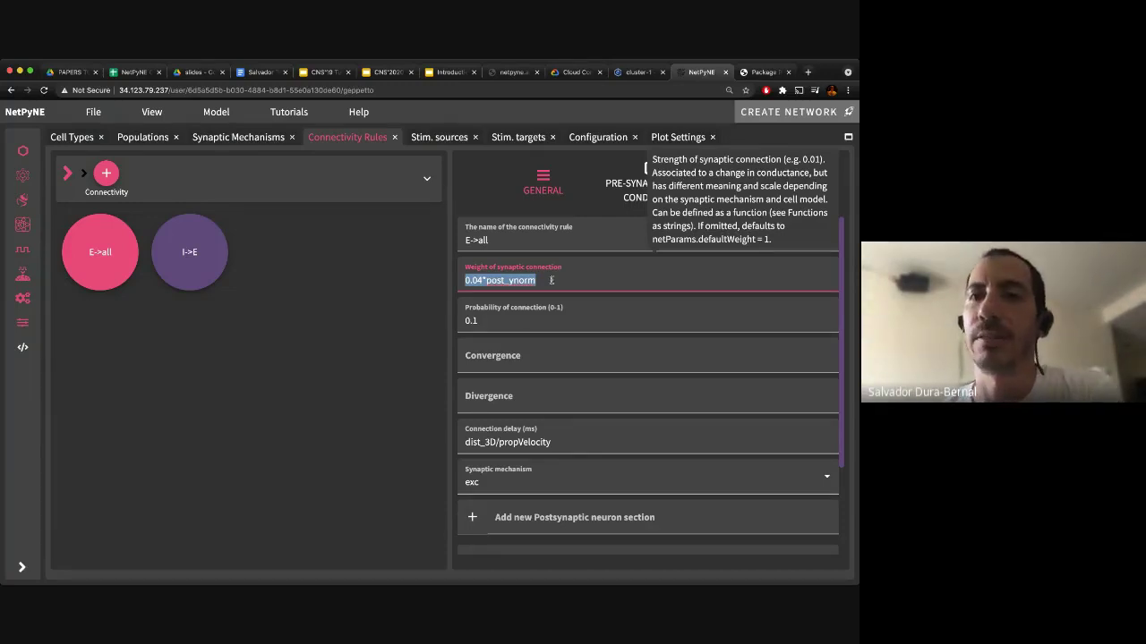
click(586, 280)
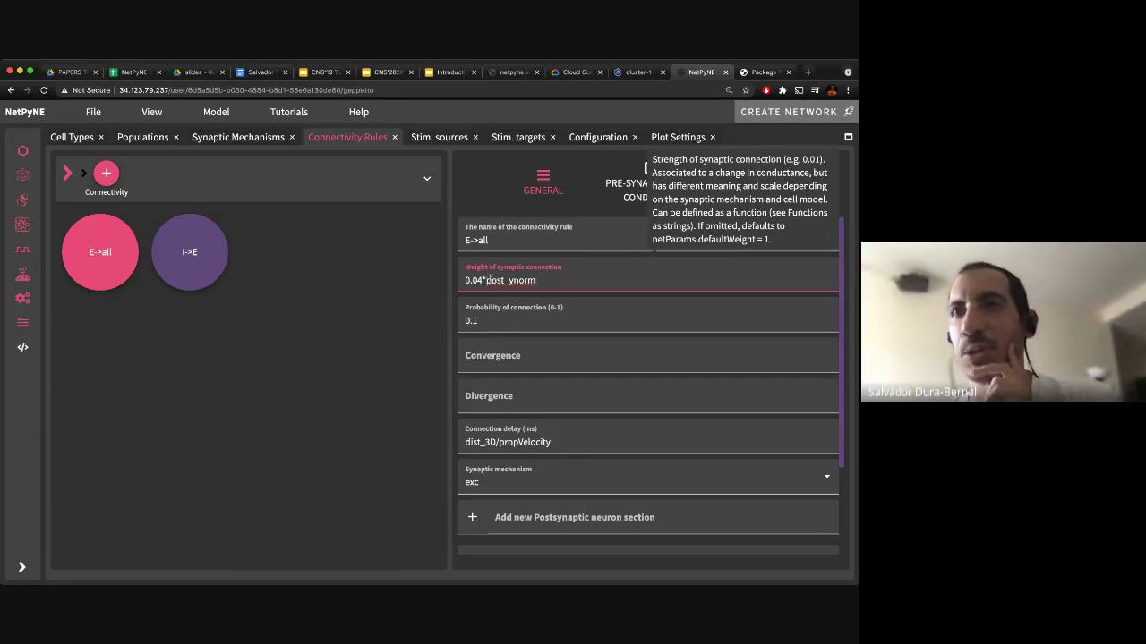
drag(486, 280, 539, 281)
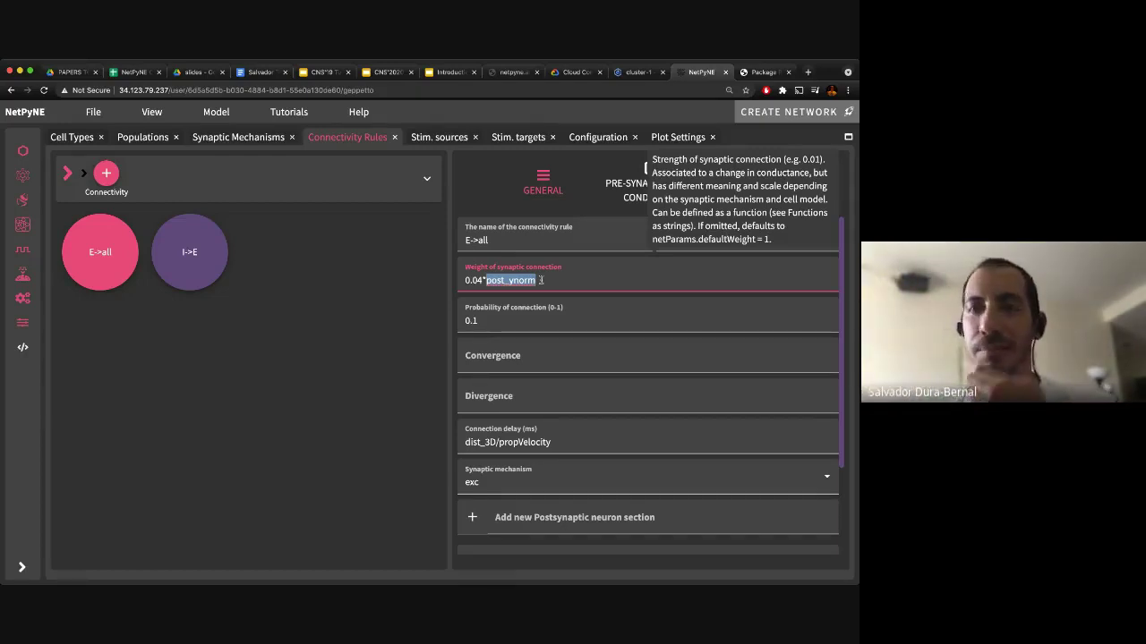
click(548, 278)
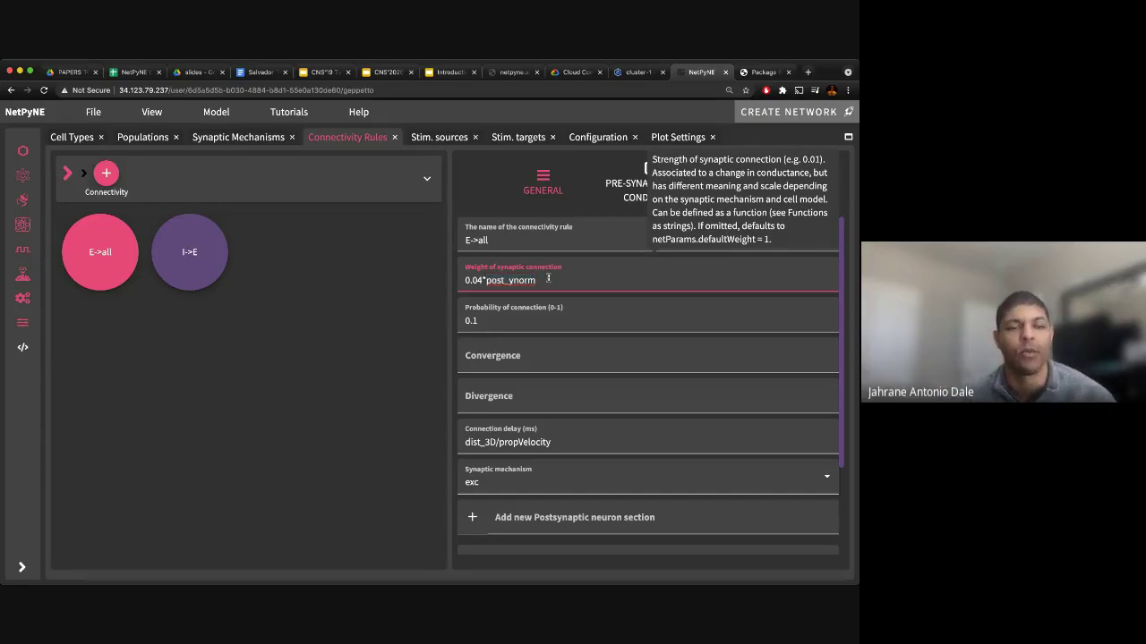
Set the E->all rule's weight of synaptic connection to 0.04*(1-post_ynorm).
click(486, 280)
text((1-)
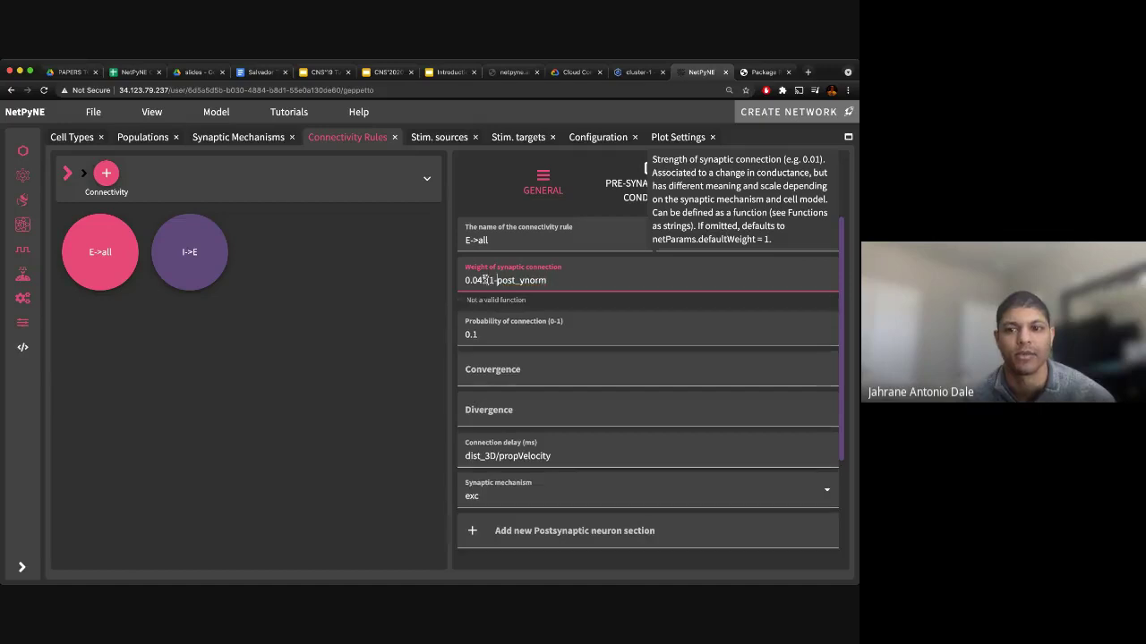
key(End)
text())
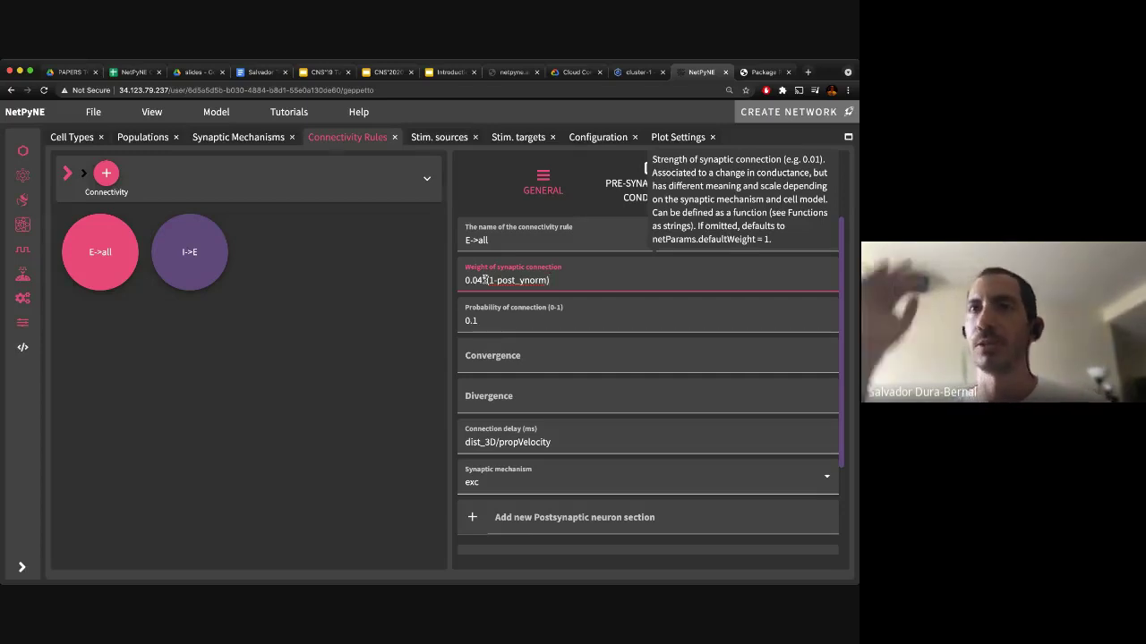
Change the E->all weight expression to 0.04*dist_y, checking the distance variable's name in the documentation.
key(BackSpace)
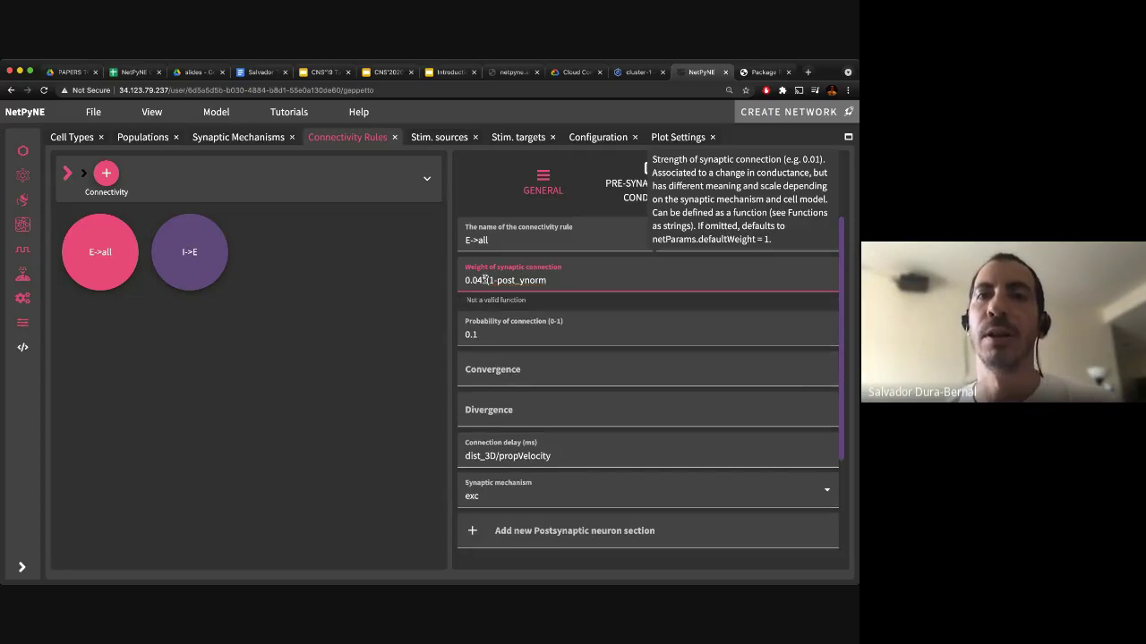
key(alt+shift+Left)
key(alt+shift+Left)
key(shift+Left)
key(BackSpace)
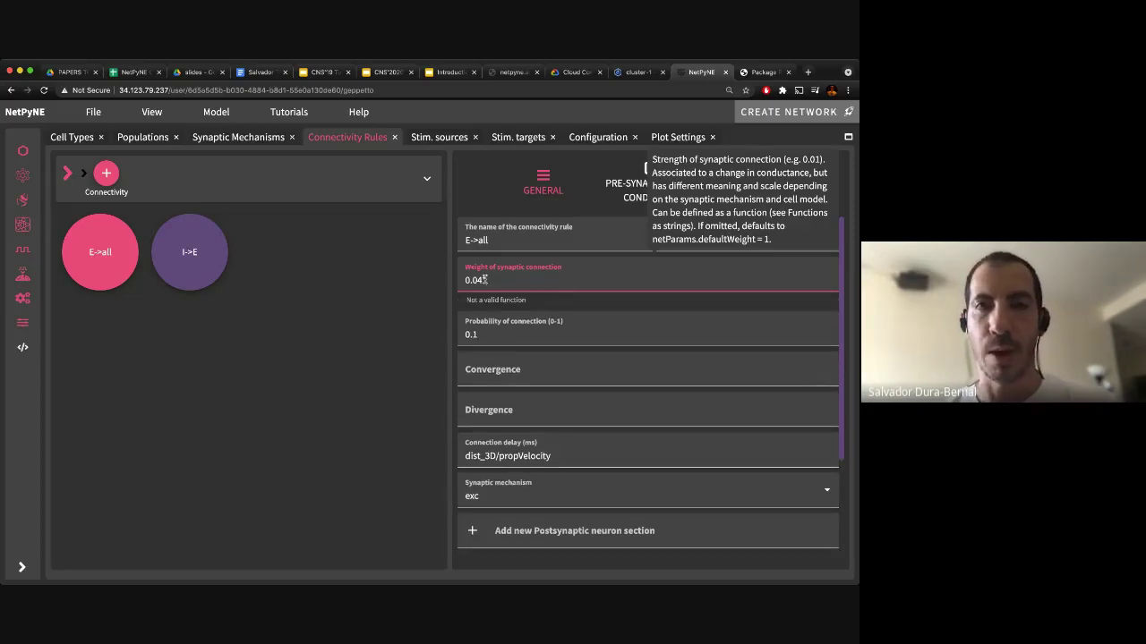
text(dist)
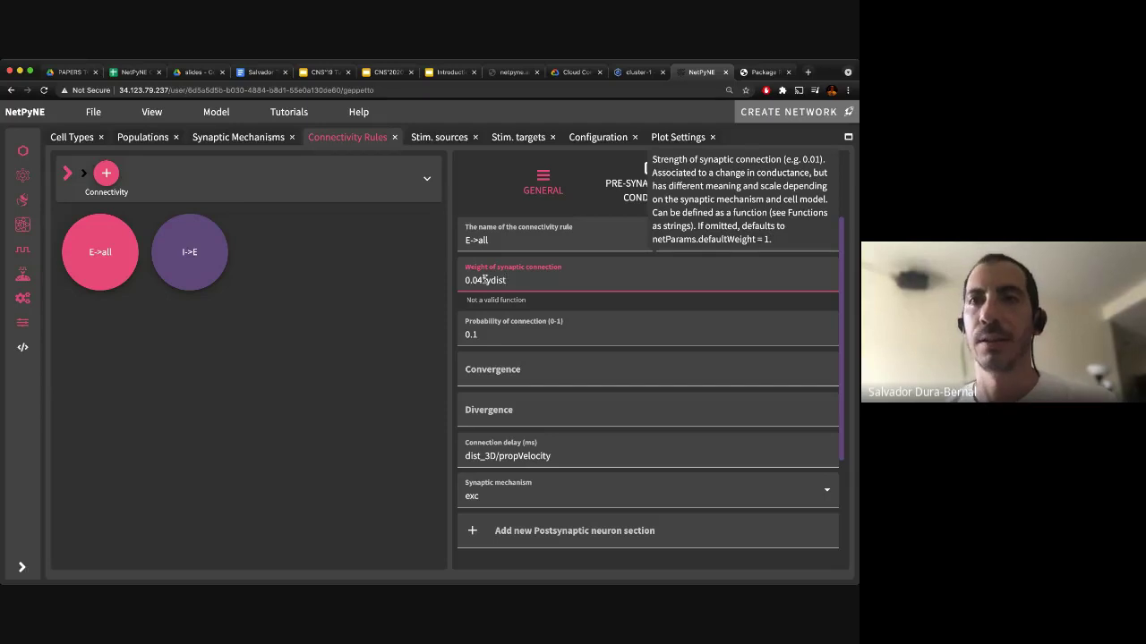
click(764, 73)
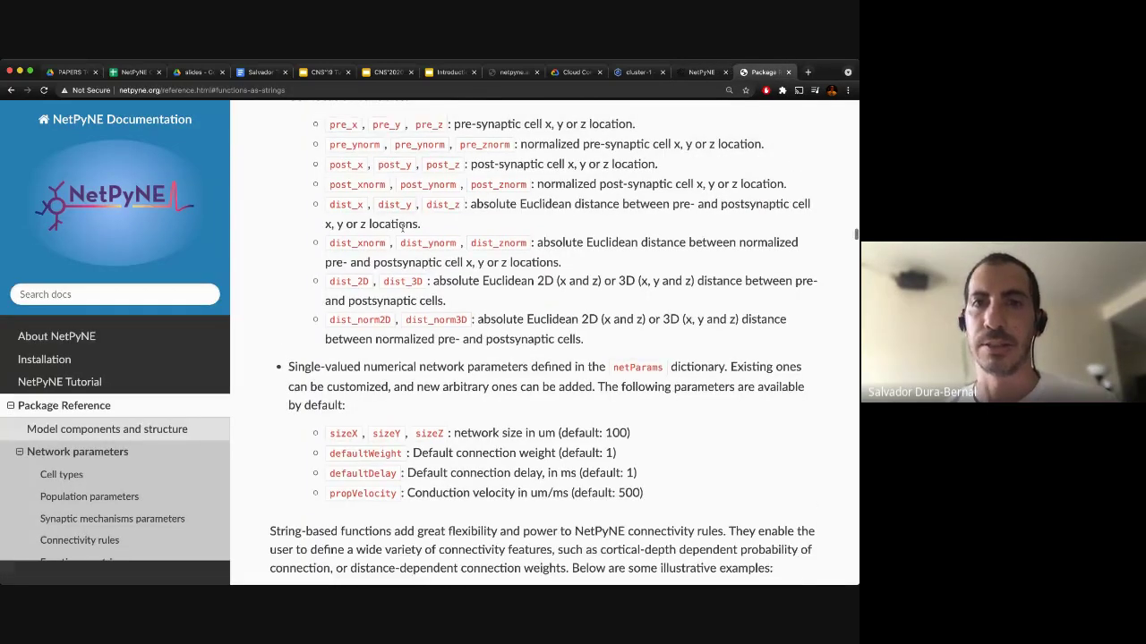
click(695, 72)
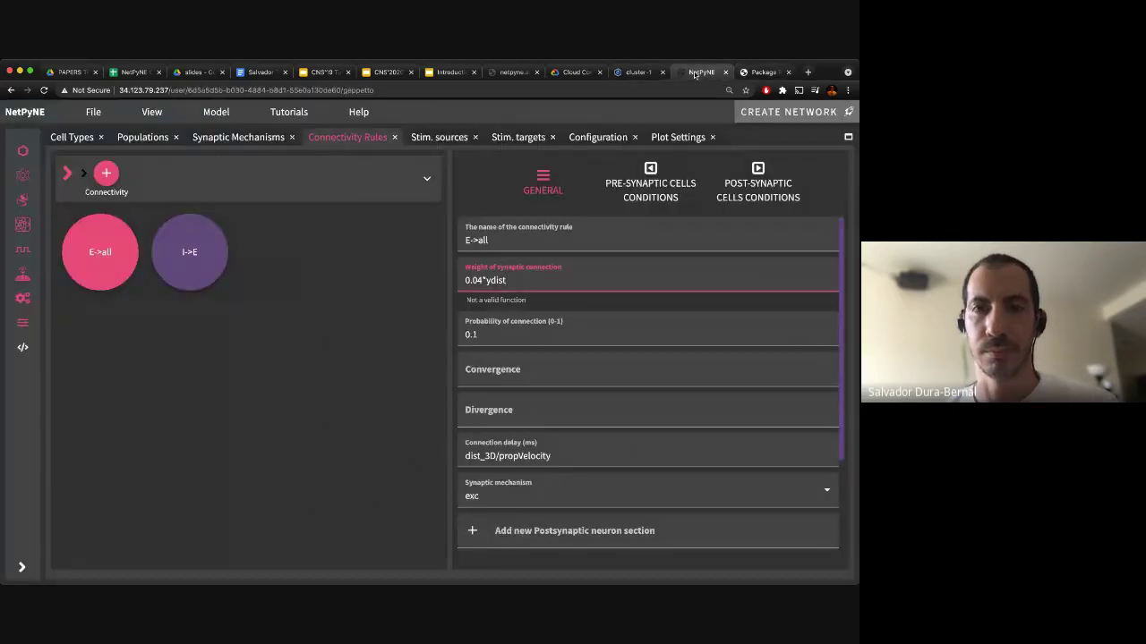
key(alt+shift+Left)
text(dis)
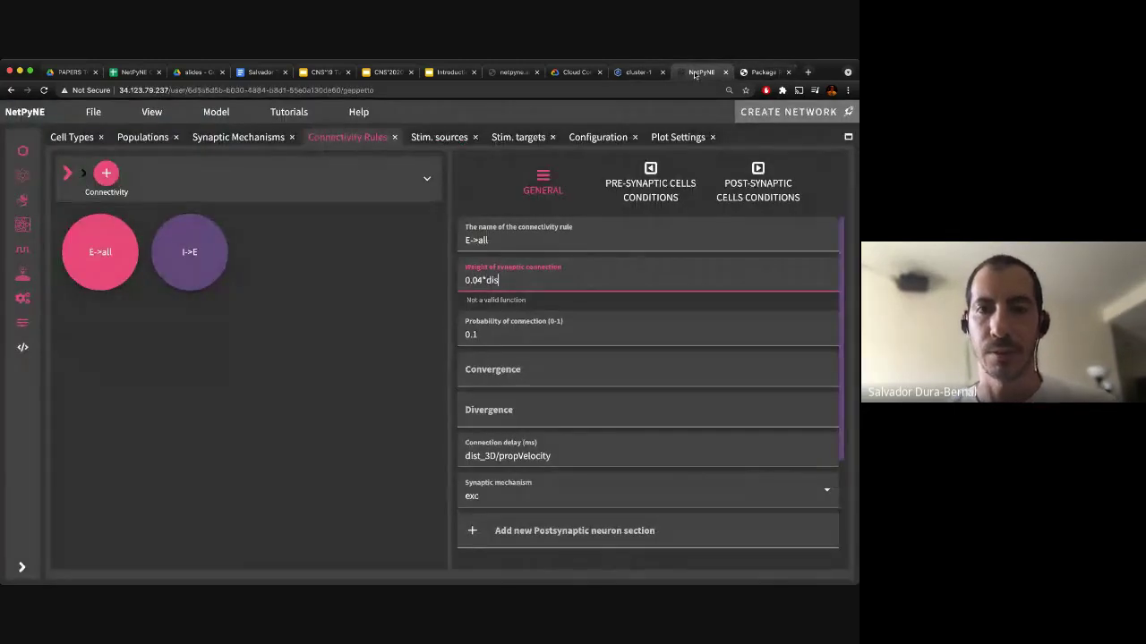
text(t_y)
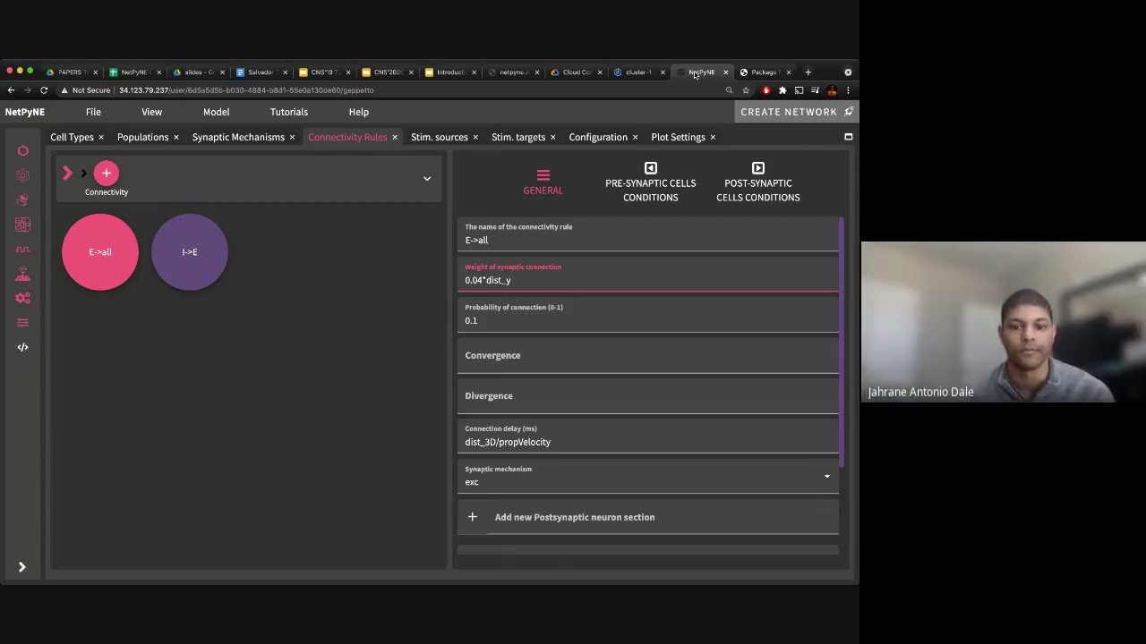
Restore the E->all weight expression to 0.04*post_ynorm.
key(BackSpace)
key(BackSpace)
key(BackSpace)
key(BackSpace)
key(BackSpace)
key(BackSpace)
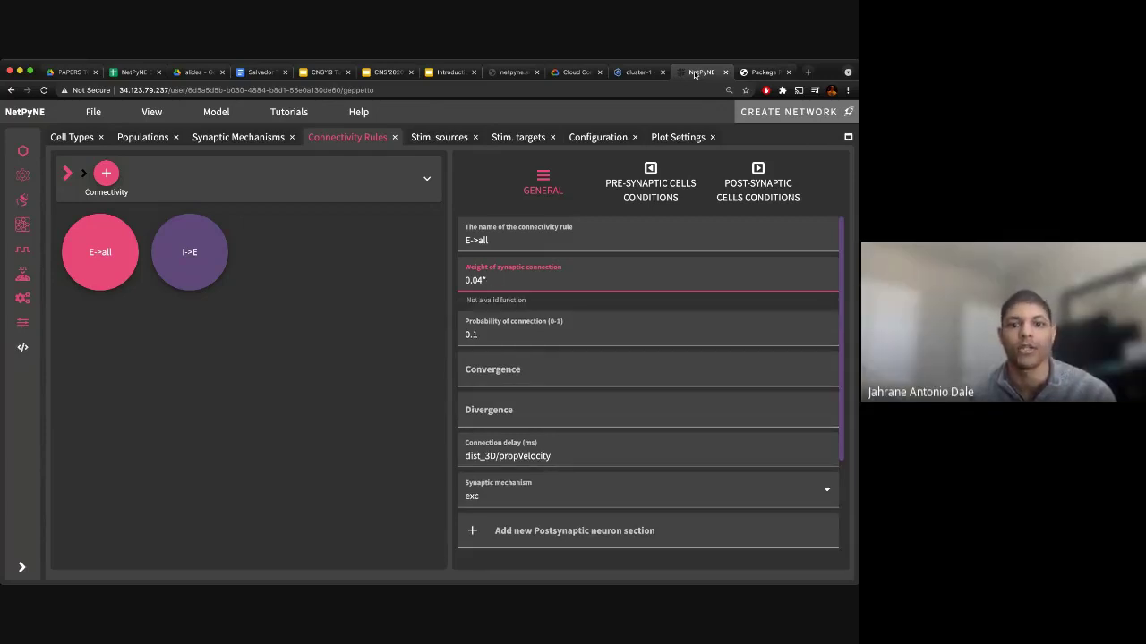
text(post_ynorm)
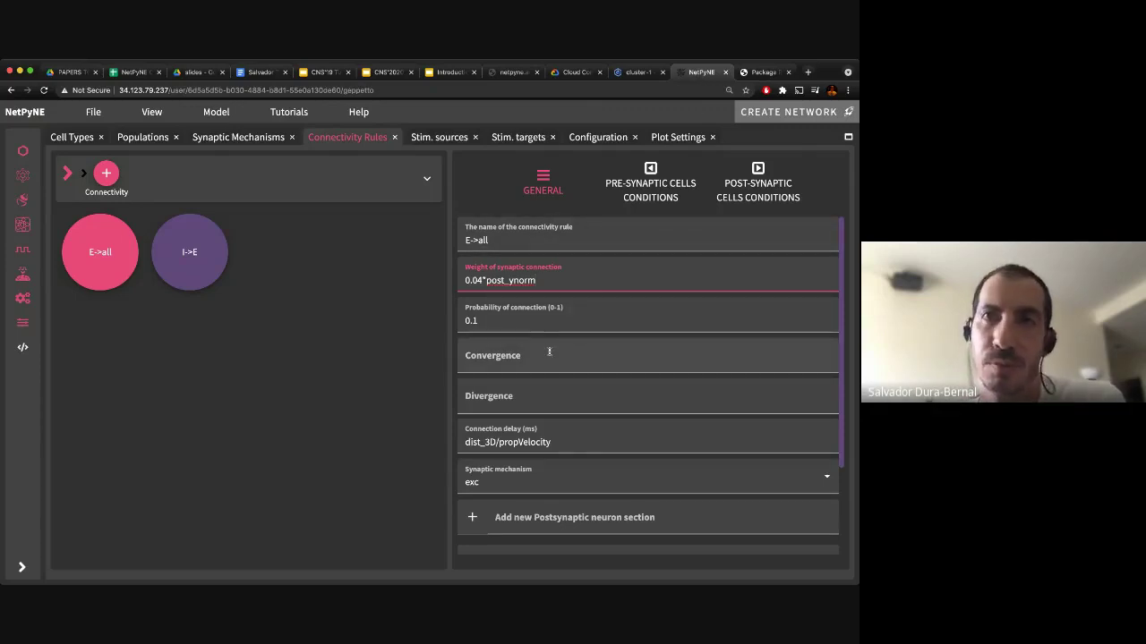
Read the help text for the rule's probability of connection and highlight the full synaptic weight expression.
mouse_move(550, 352)
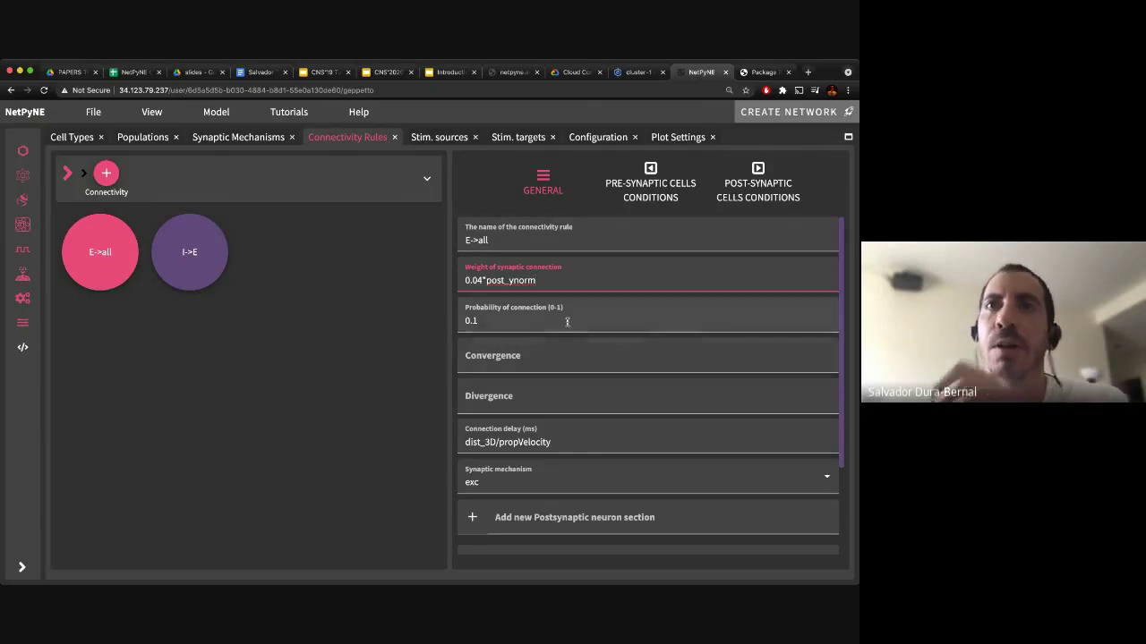
mouse_move(566, 322)
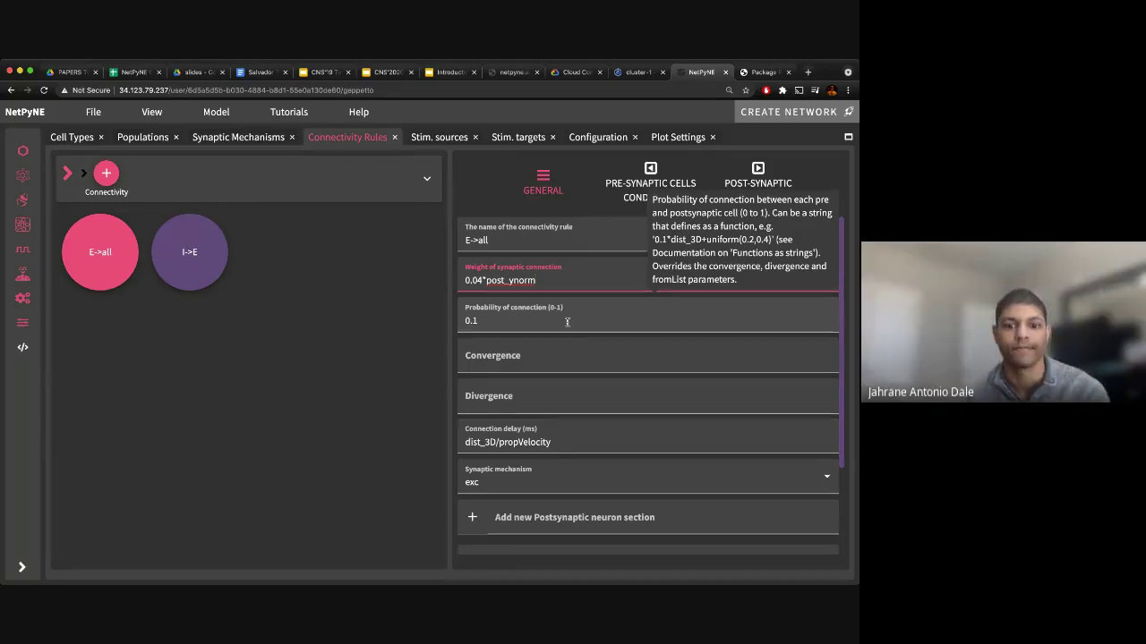
click(398, 366)
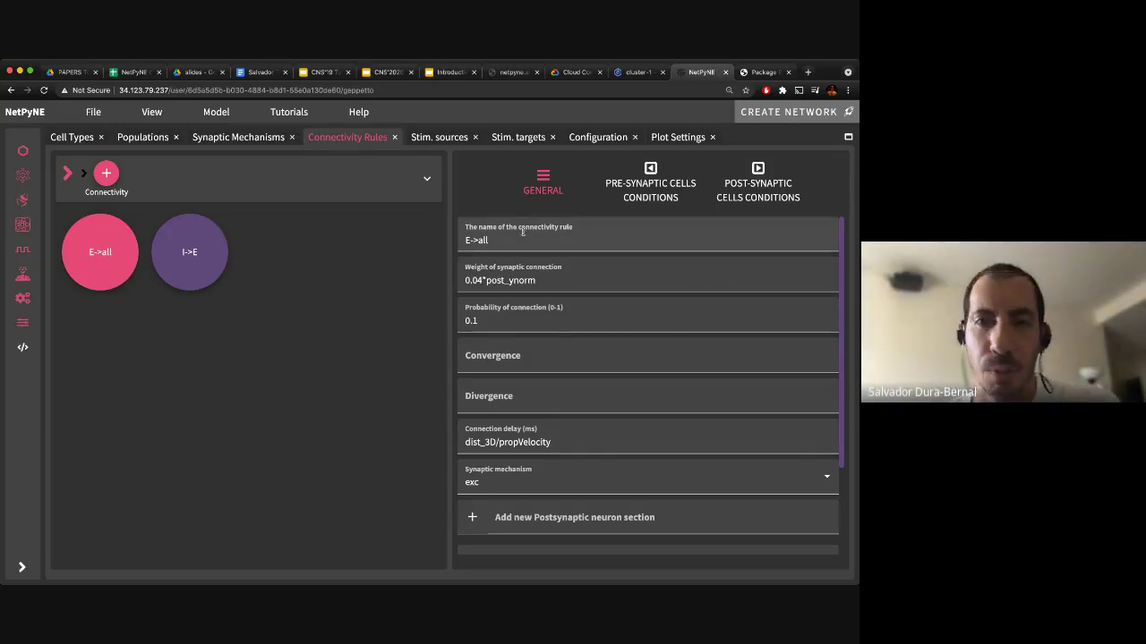
drag(572, 281, 458, 278)
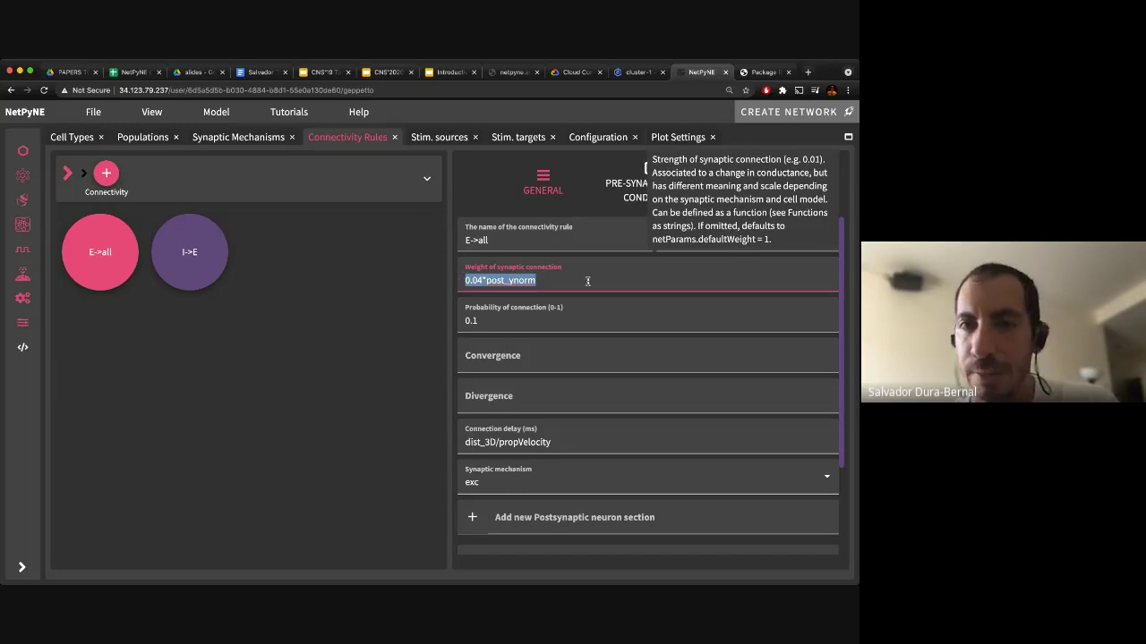
Examine the rule's connection delay expression, highlighting its propVelocity term.
click(566, 441)
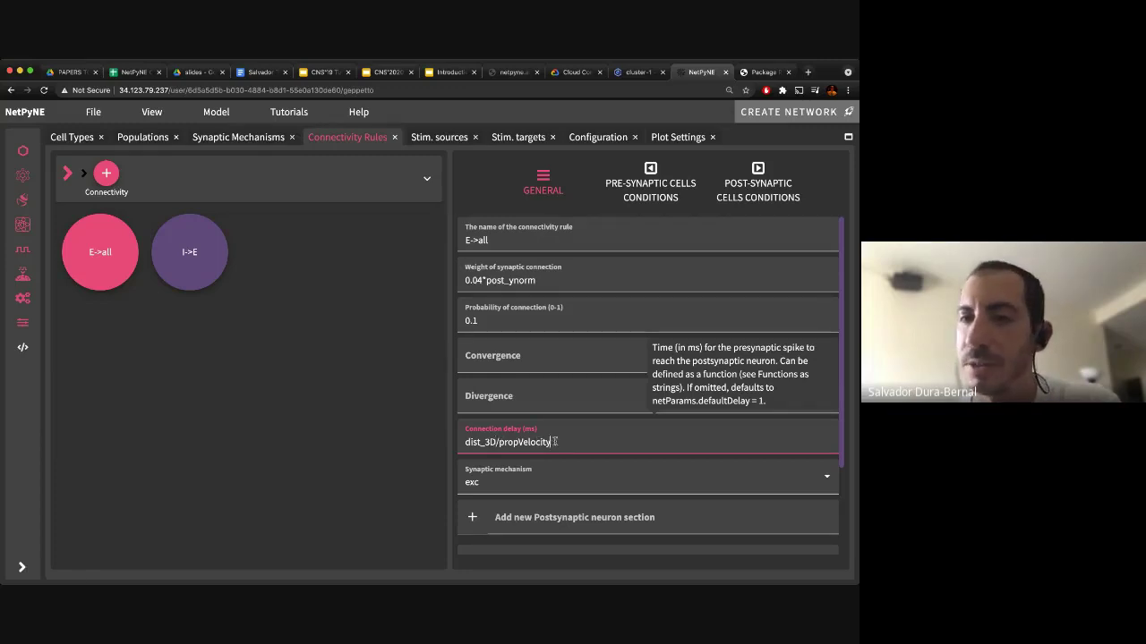
drag(560, 442, 498, 442)
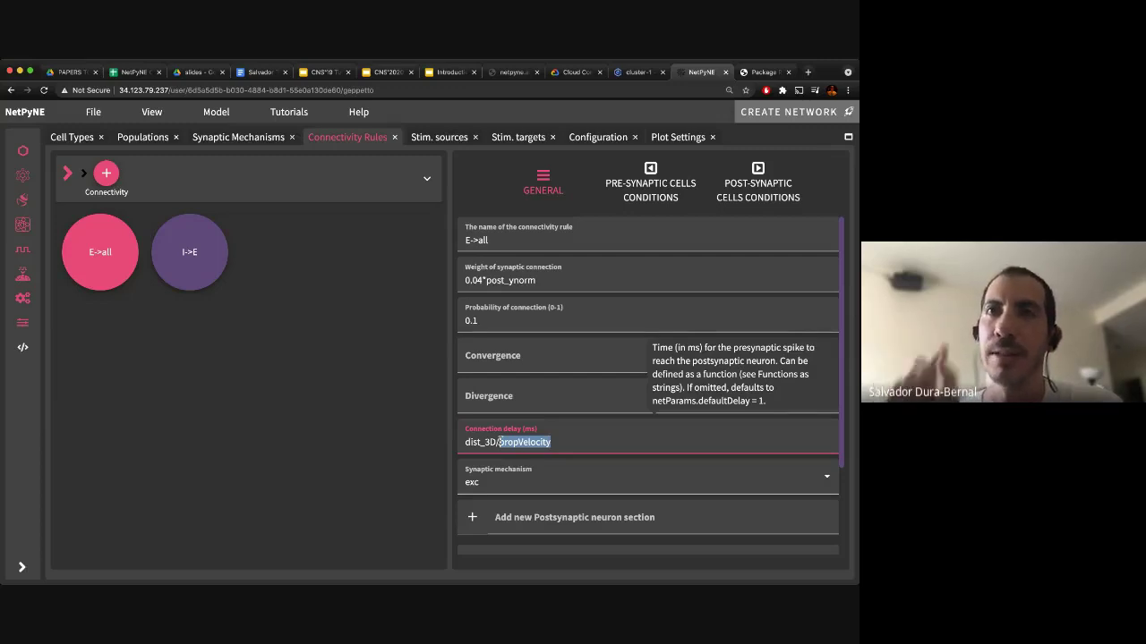
click(560, 443)
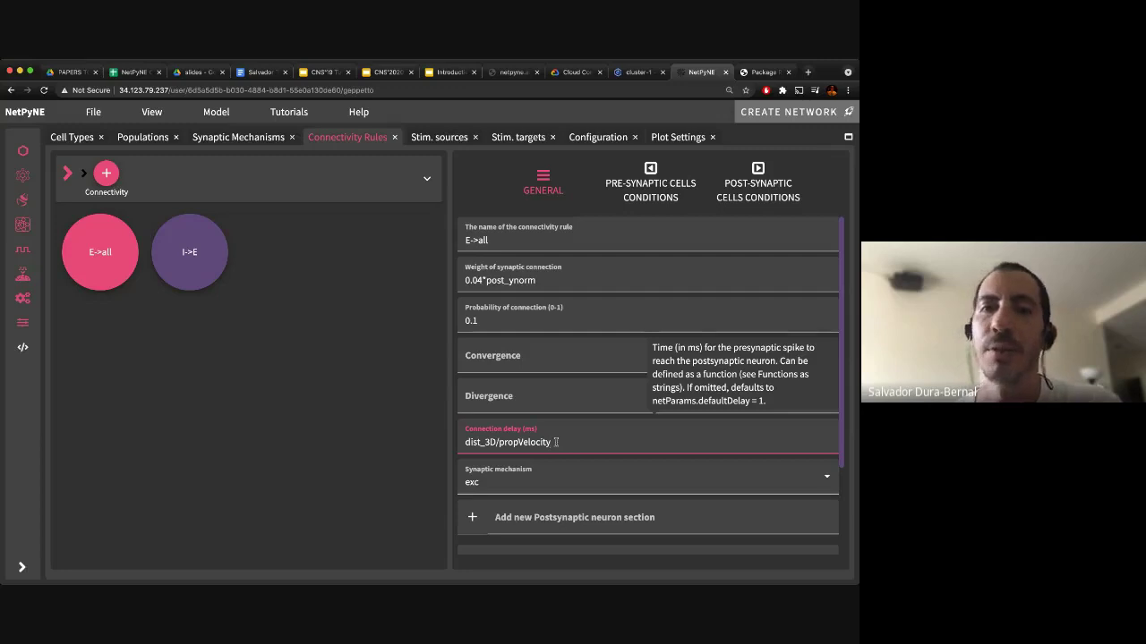
drag(552, 442, 500, 442)
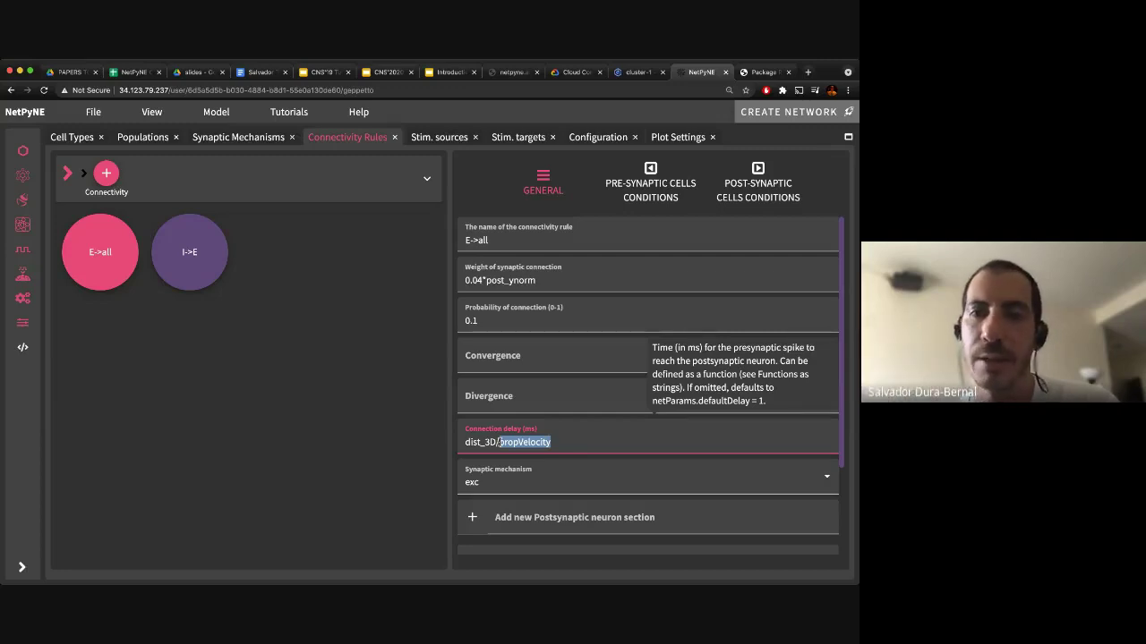
click(492, 443)
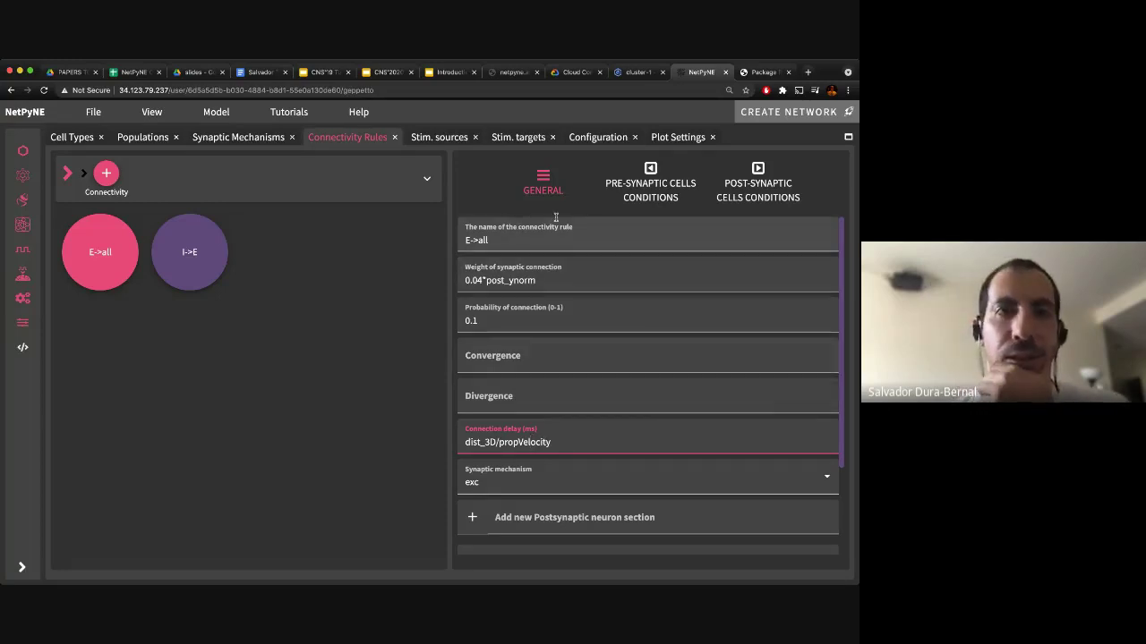
View the E->all rule's pre- and post-synaptic cell conditions and inspect the populations available as pre-synaptic cells.
click(645, 184)
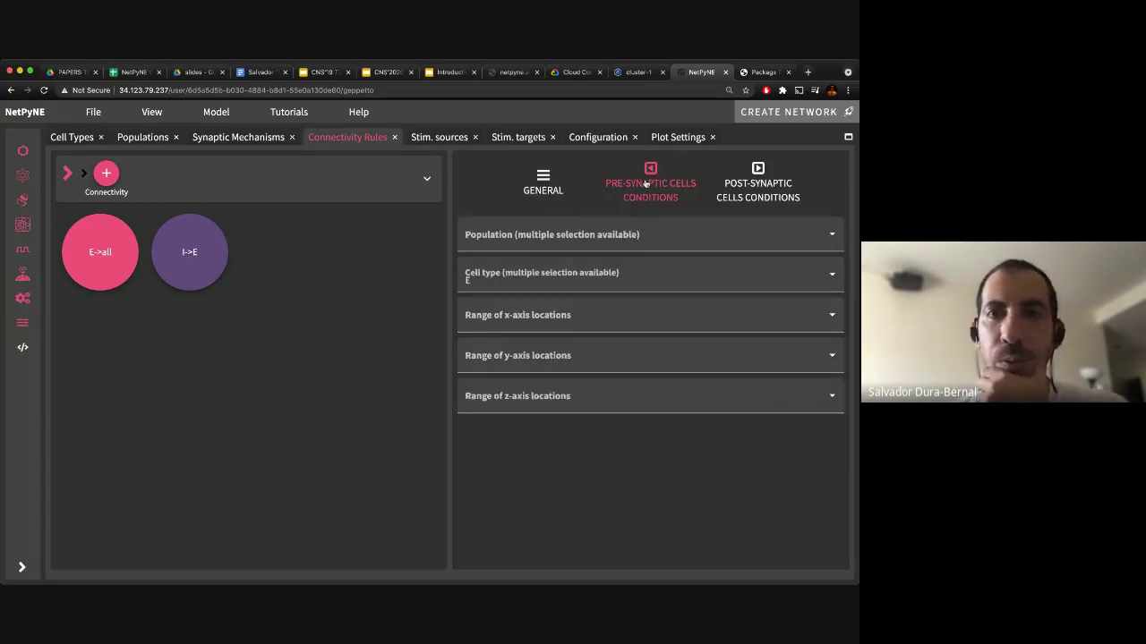
click(756, 183)
click(664, 185)
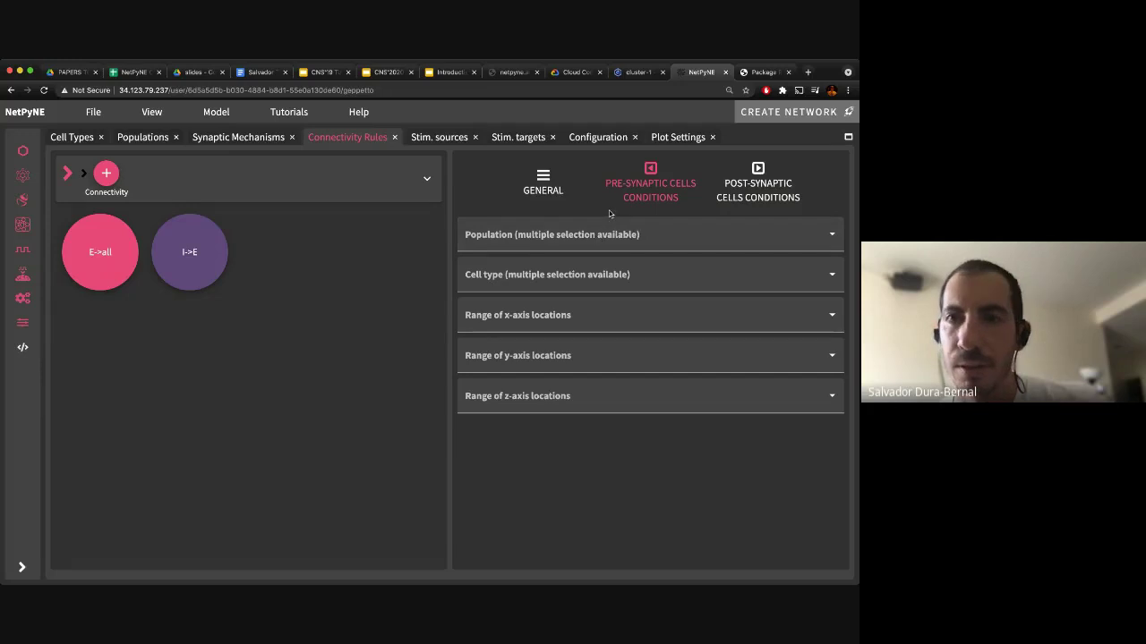
click(660, 235)
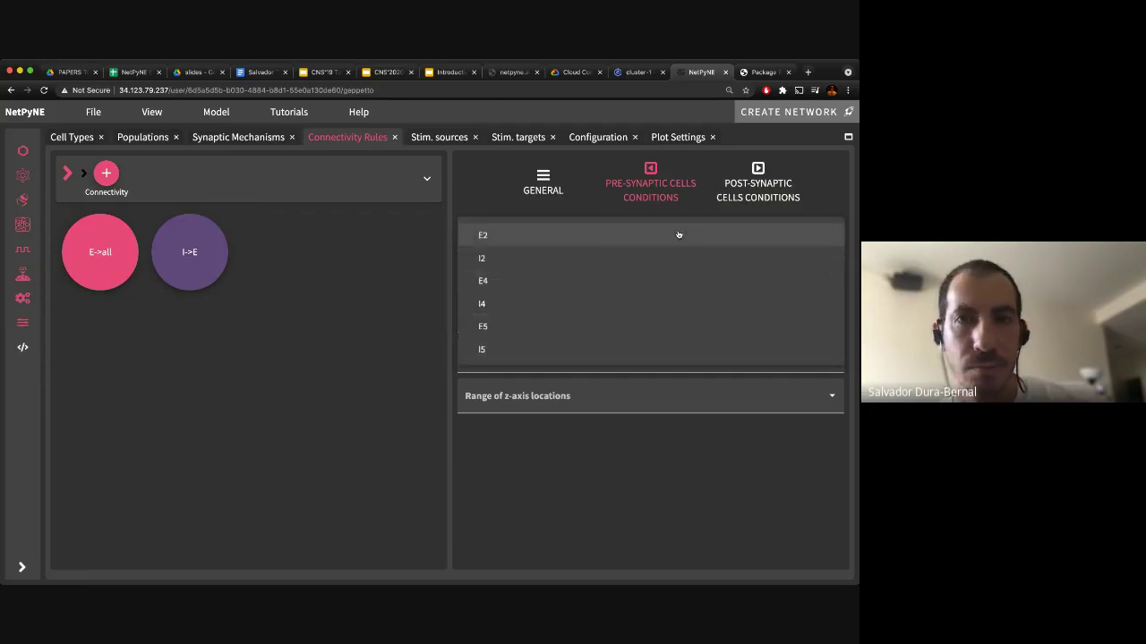
click(632, 215)
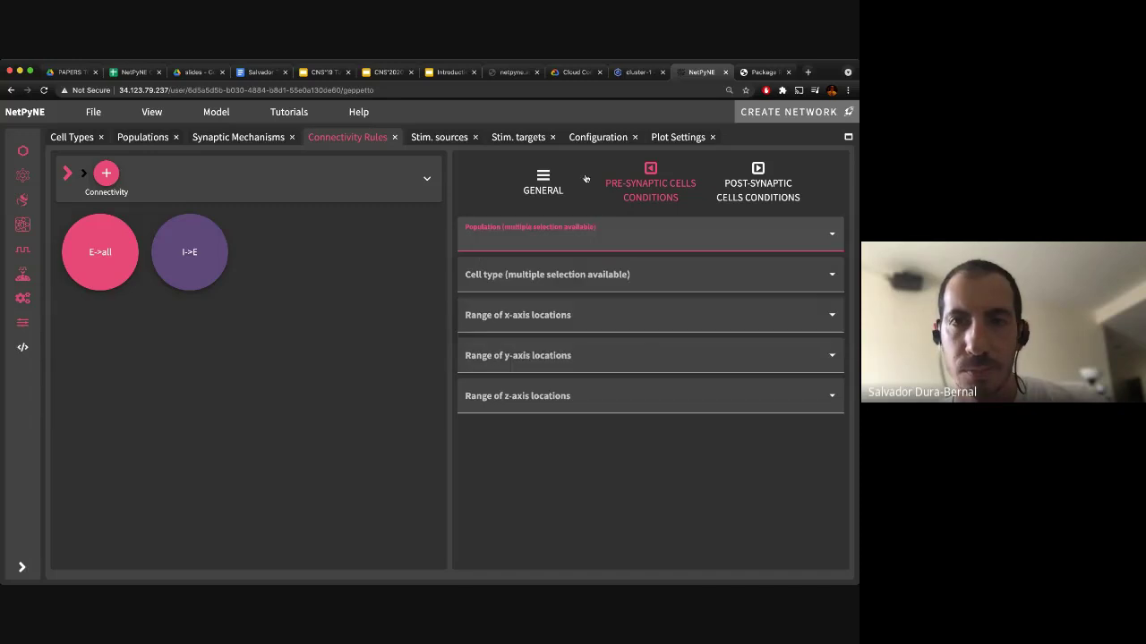
Set the pre-synaptic cell type of the E->all rule to E.
click(621, 273)
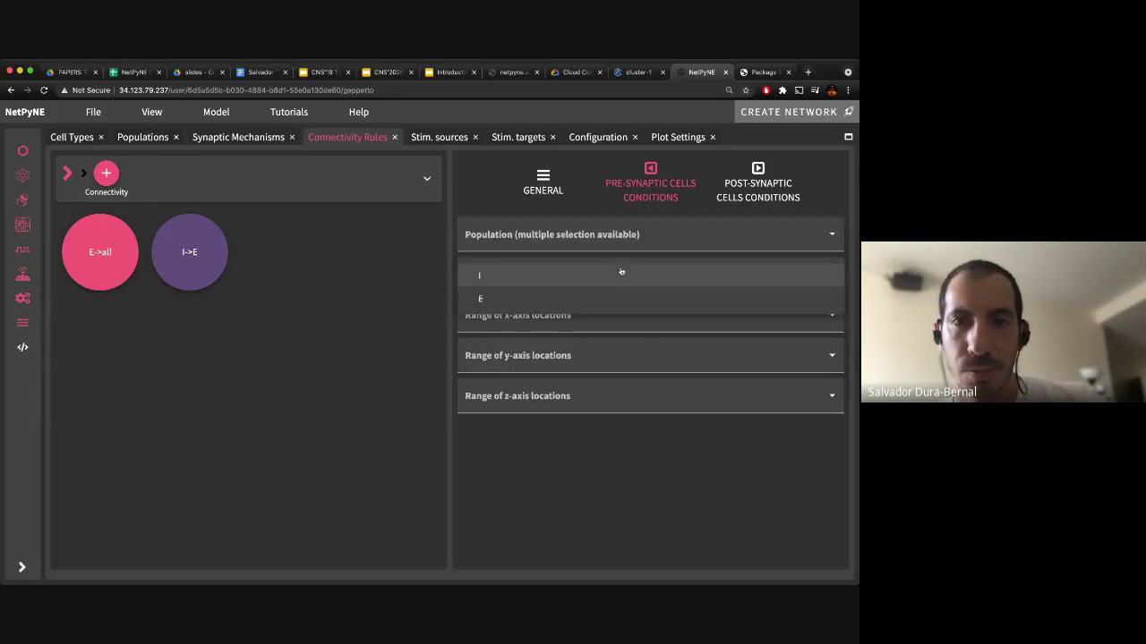
click(537, 301)
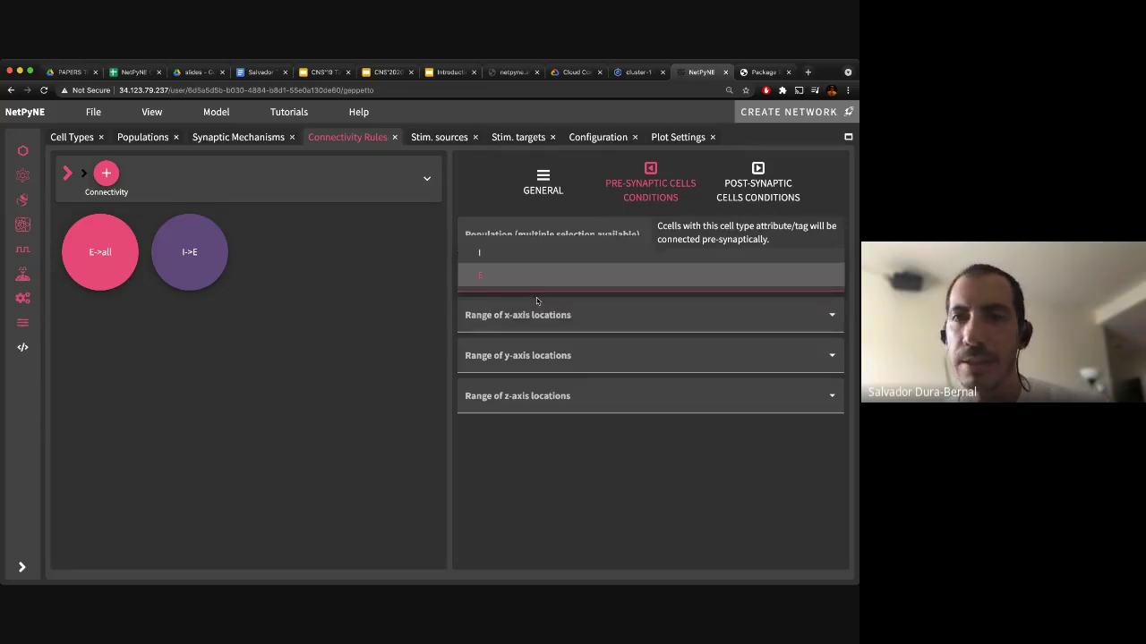
click(507, 210)
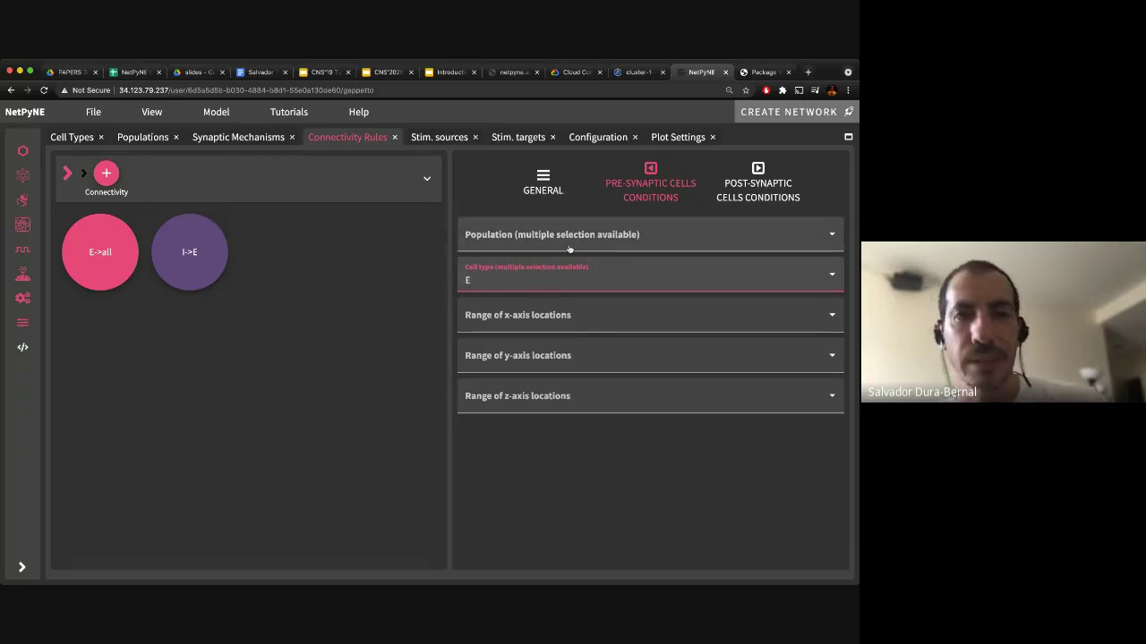
Examine the rule's post-synaptic y-axis range and compare it with the spatial distributions of populations E2, E4 and I5.
click(758, 176)
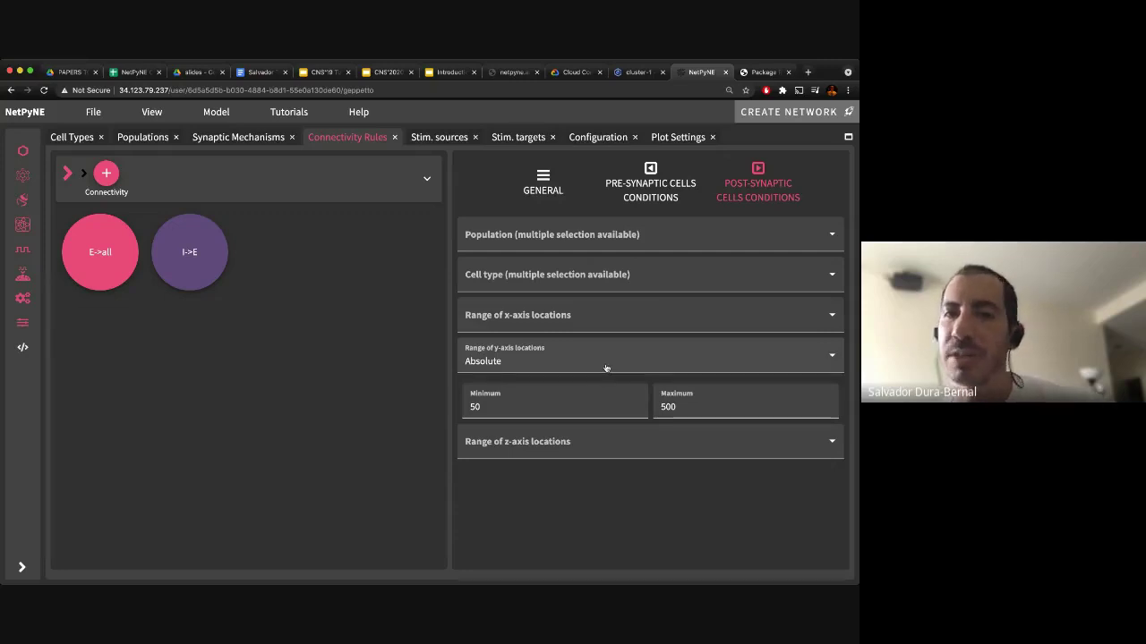
mouse_move(605, 368)
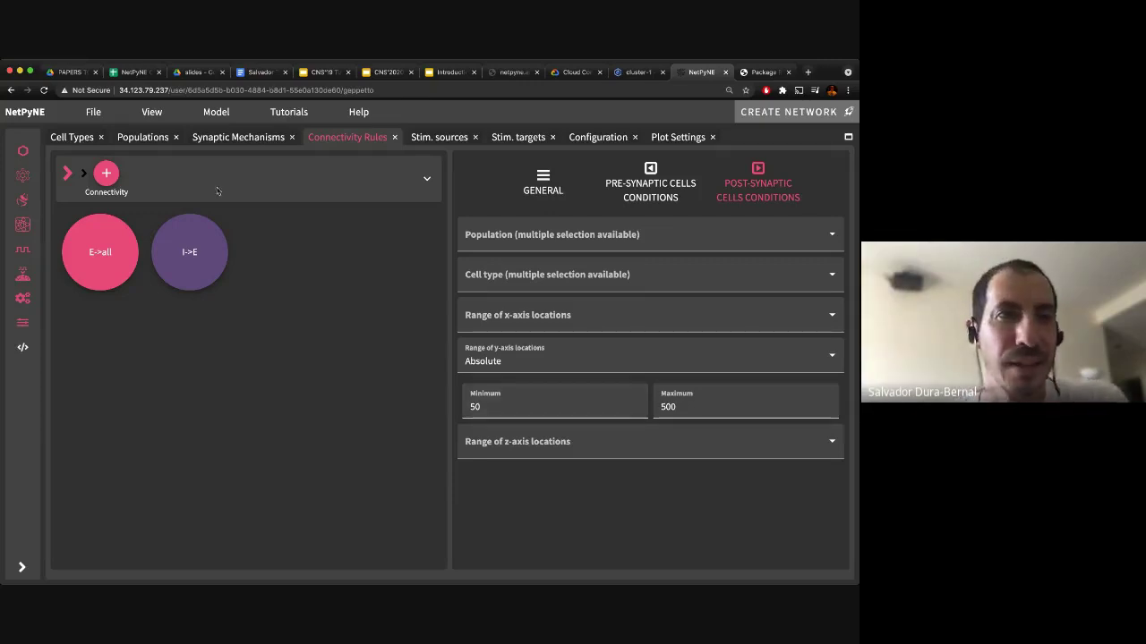
click(146, 137)
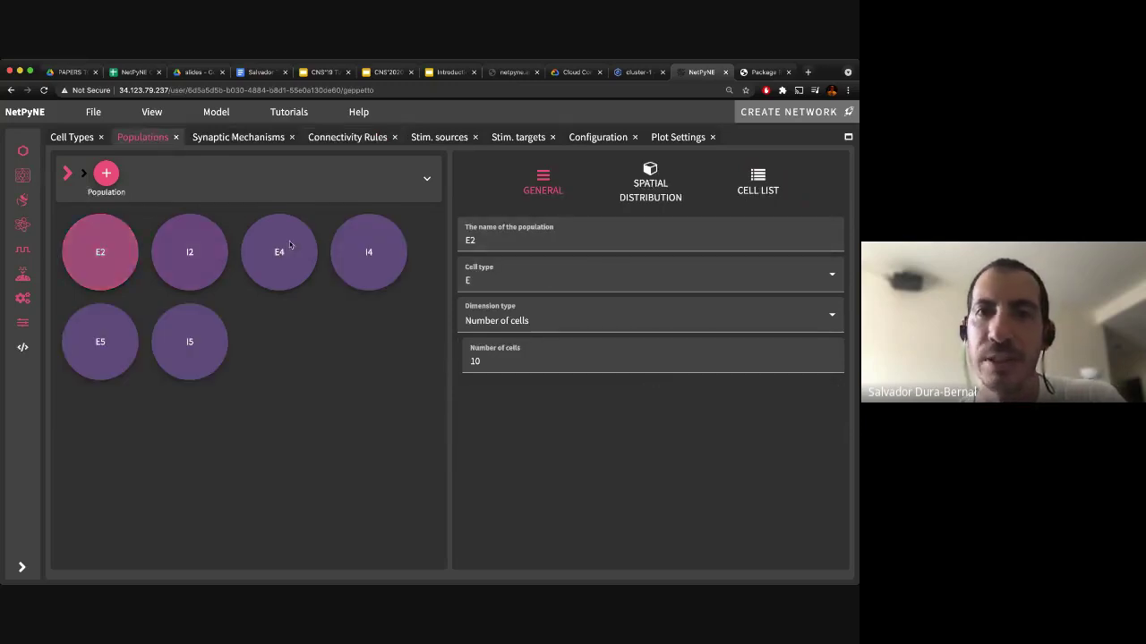
click(641, 184)
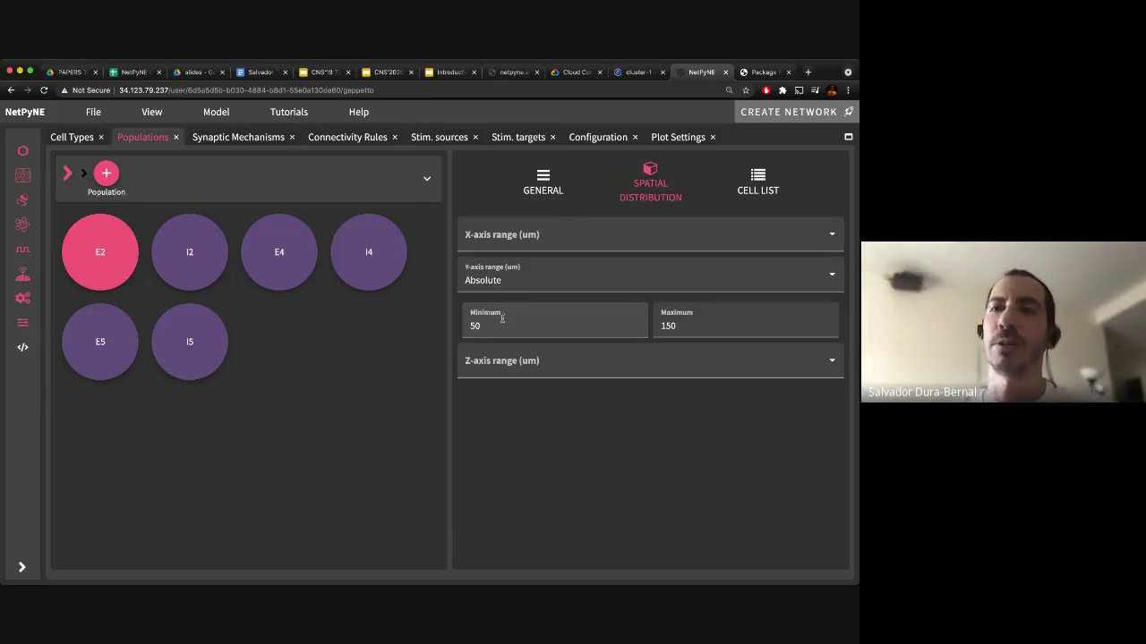
click(288, 282)
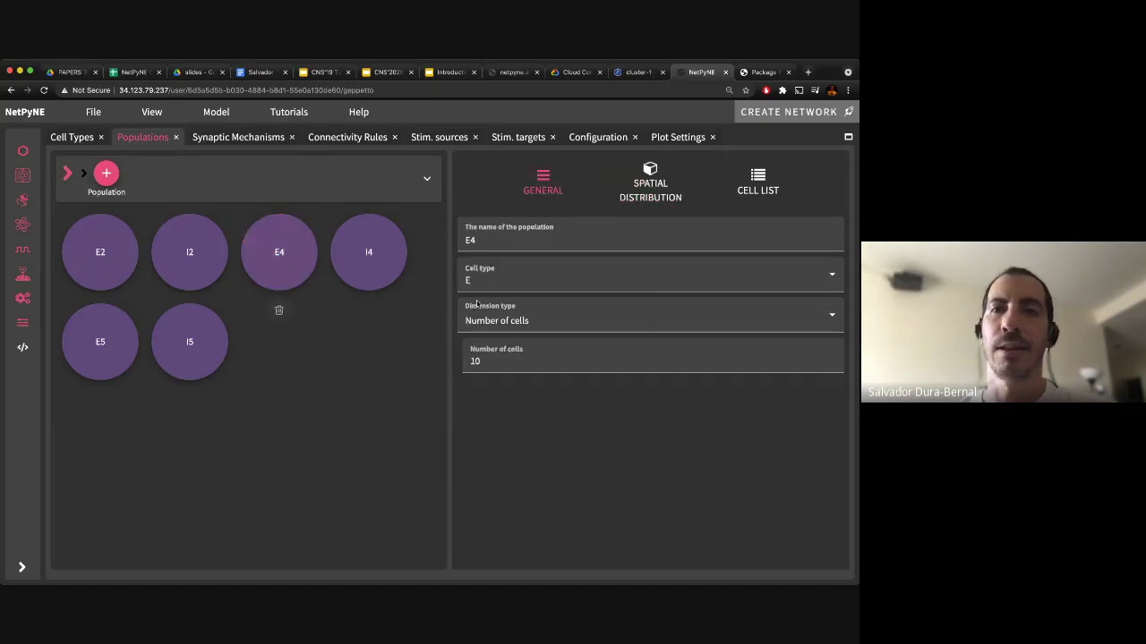
click(648, 184)
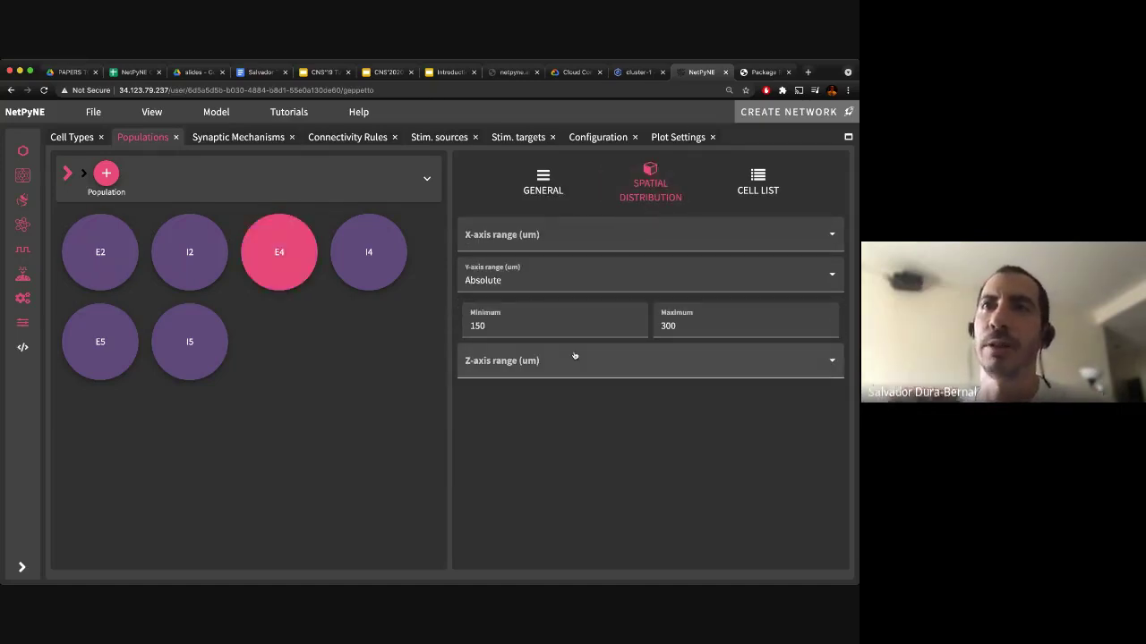
mouse_move(575, 358)
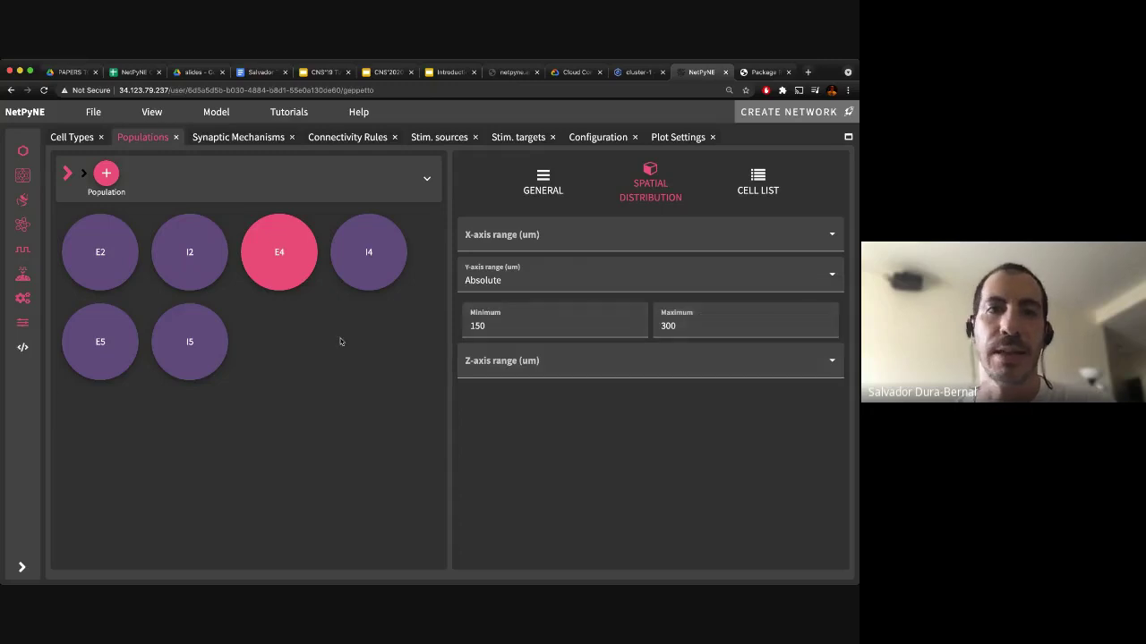
click(159, 345)
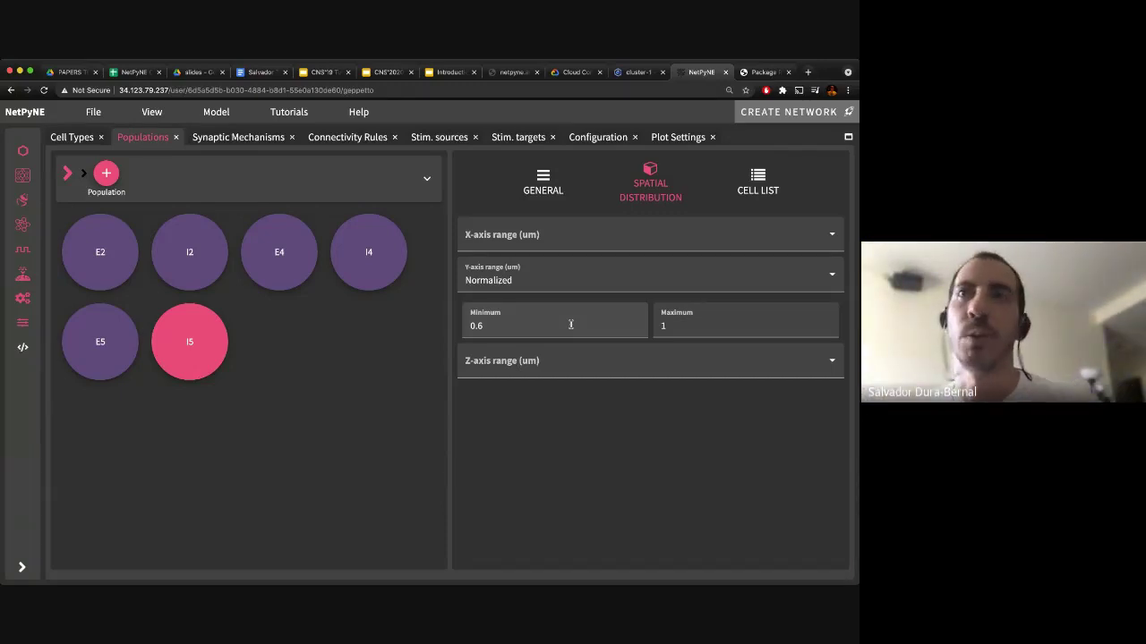
Return to the connectivity rules, and view the settings of the inh and exc synaptic mechanisms.
click(357, 139)
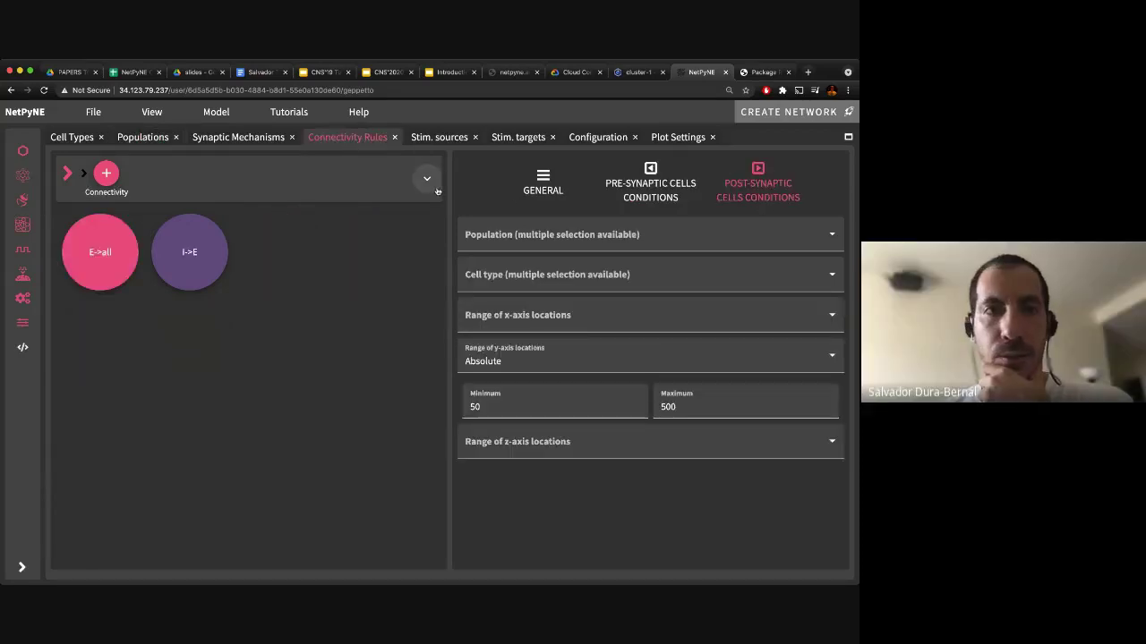
click(199, 235)
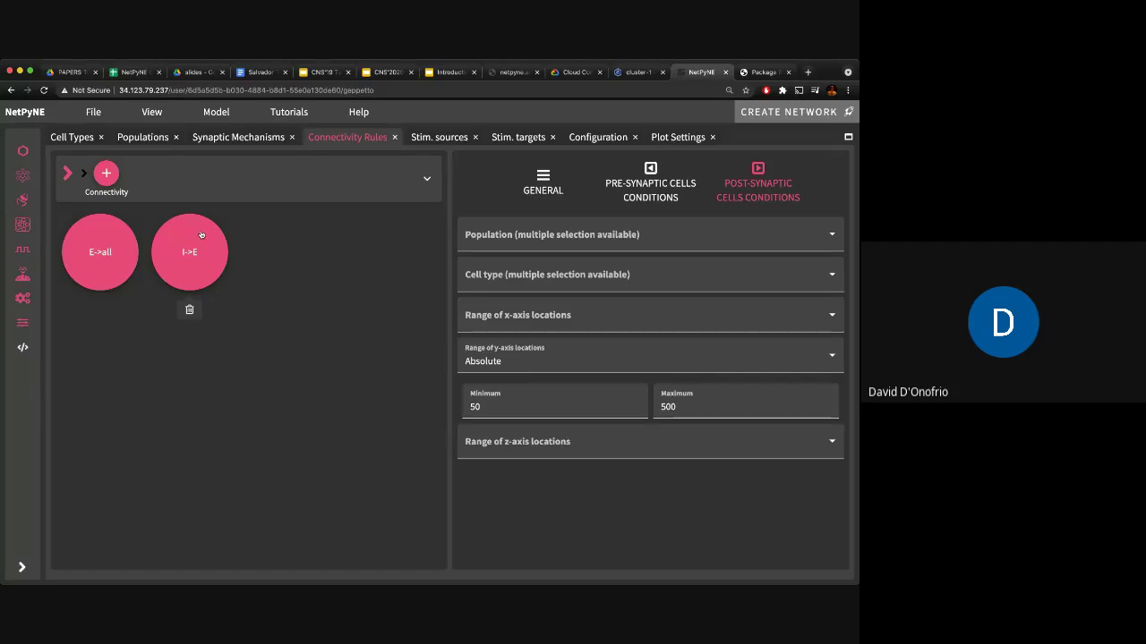
click(238, 137)
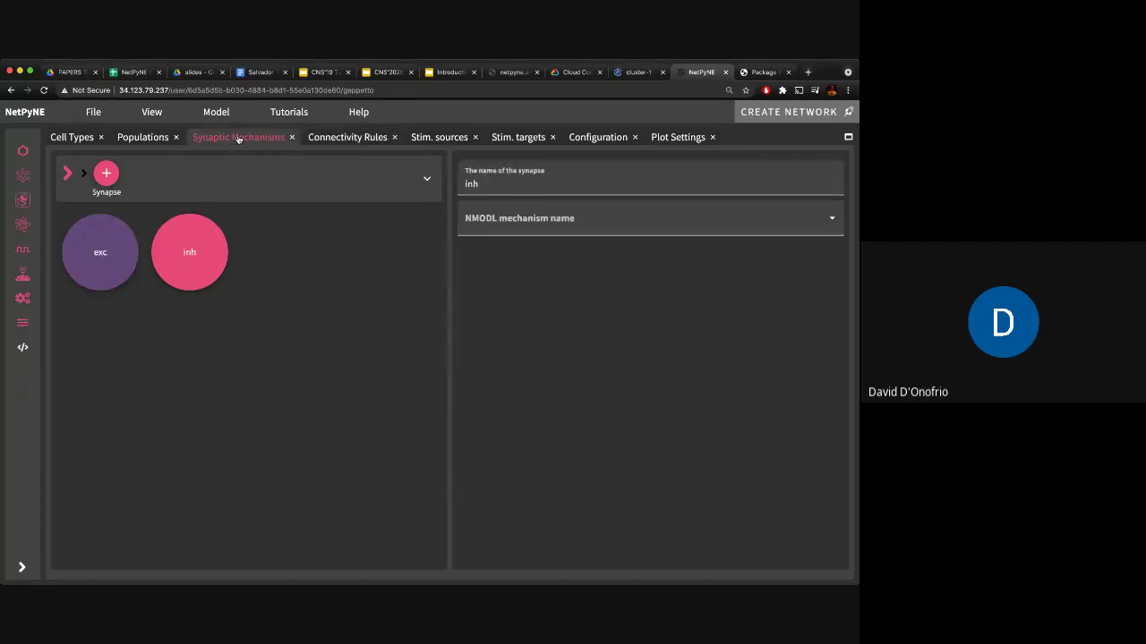
click(113, 239)
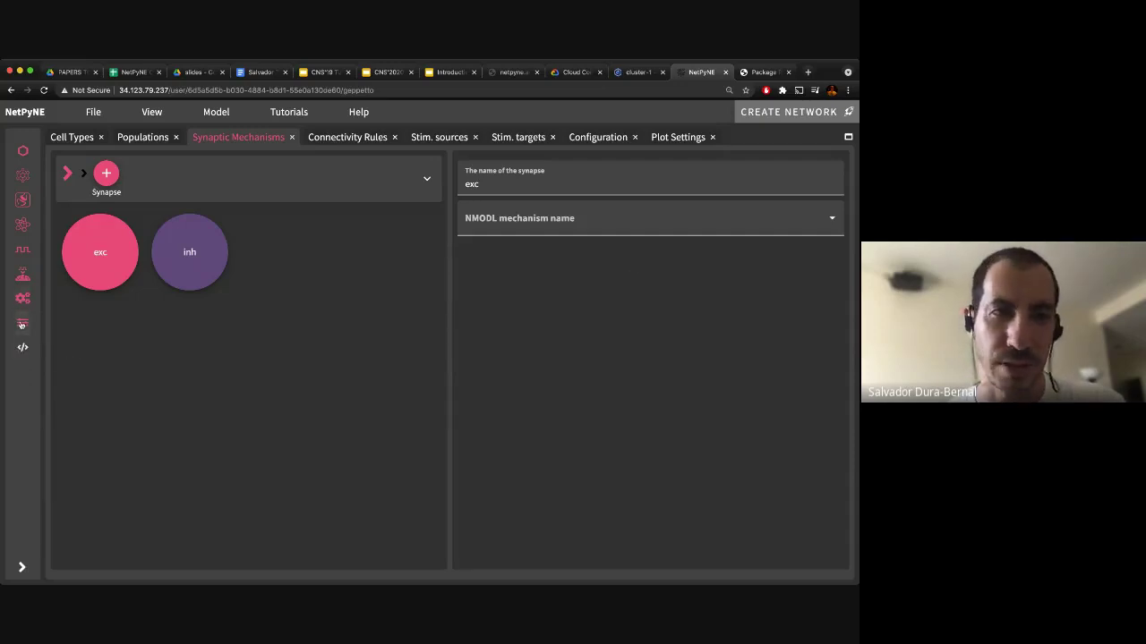
Open an enlarged Python console and evaluate netpyne_geppetto.netParams, highlighting the returned object type.
click(19, 353)
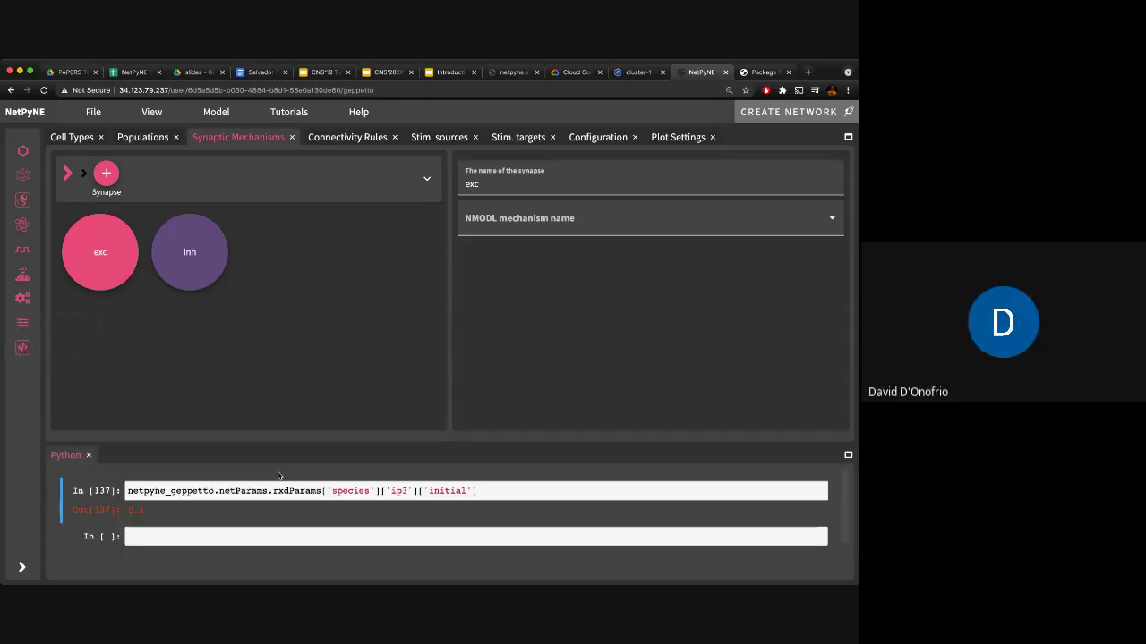
click(337, 535)
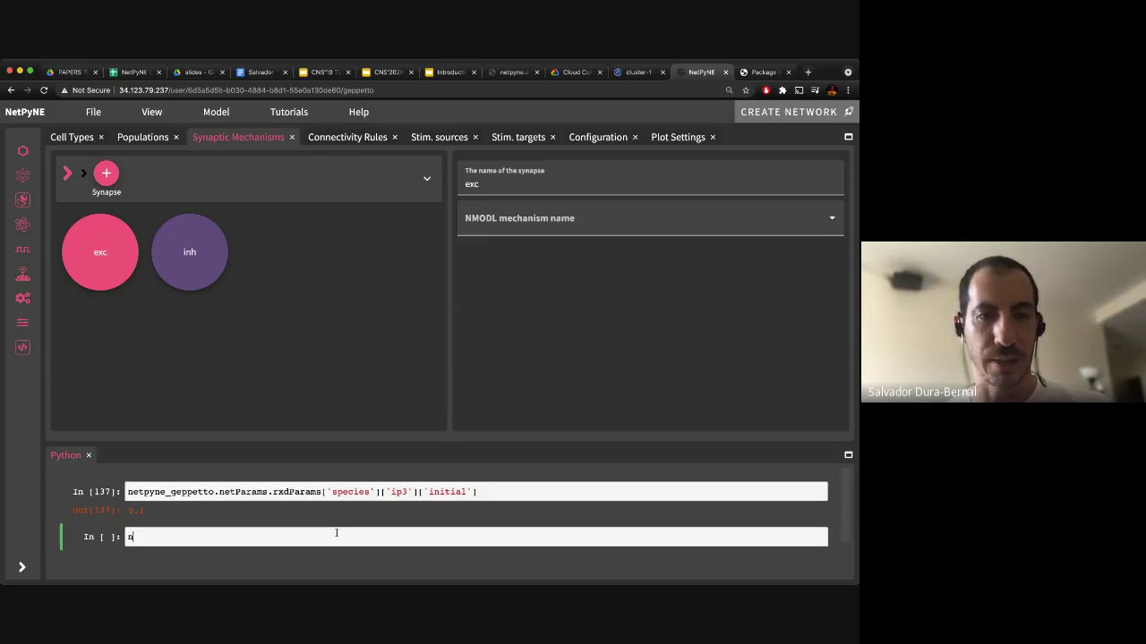
text(netpynet_g)
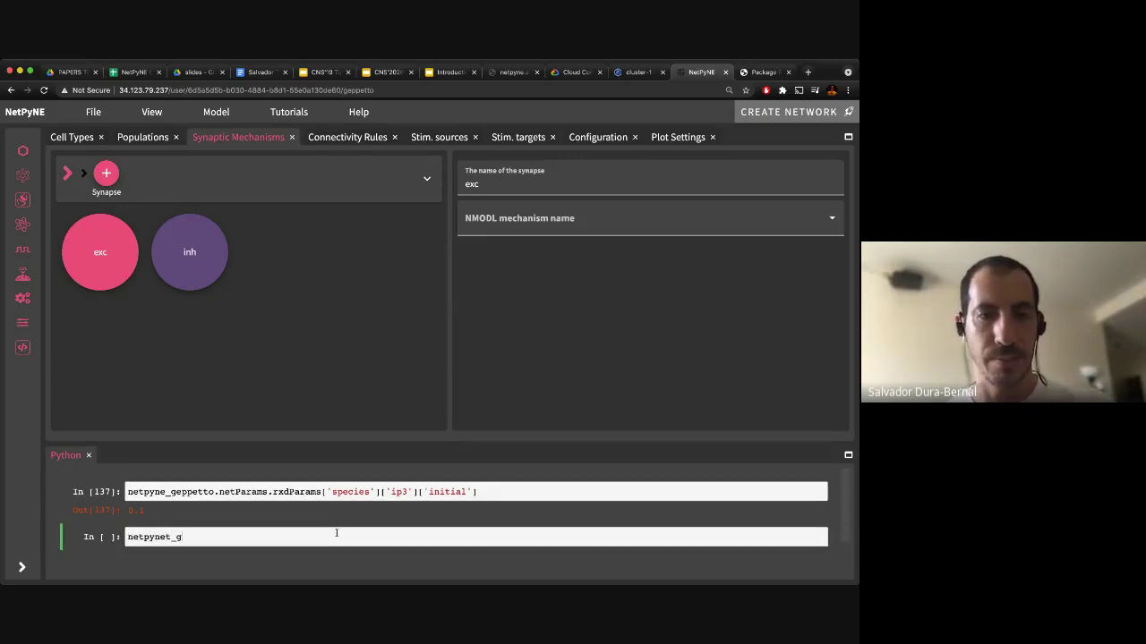
text(eppetto.)
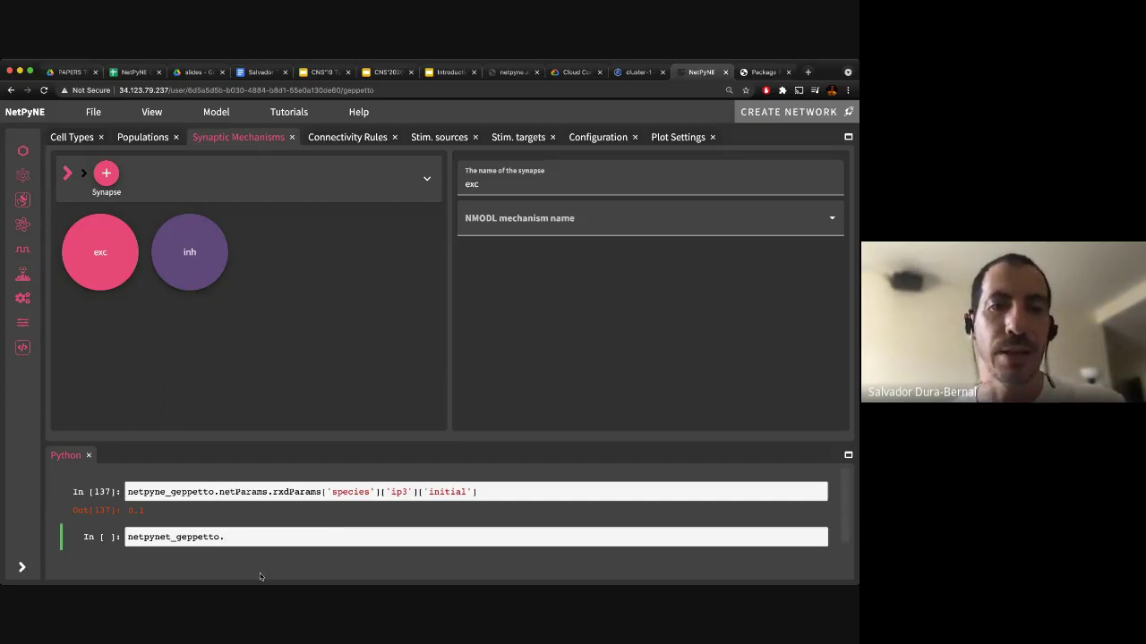
key(BackSpace)
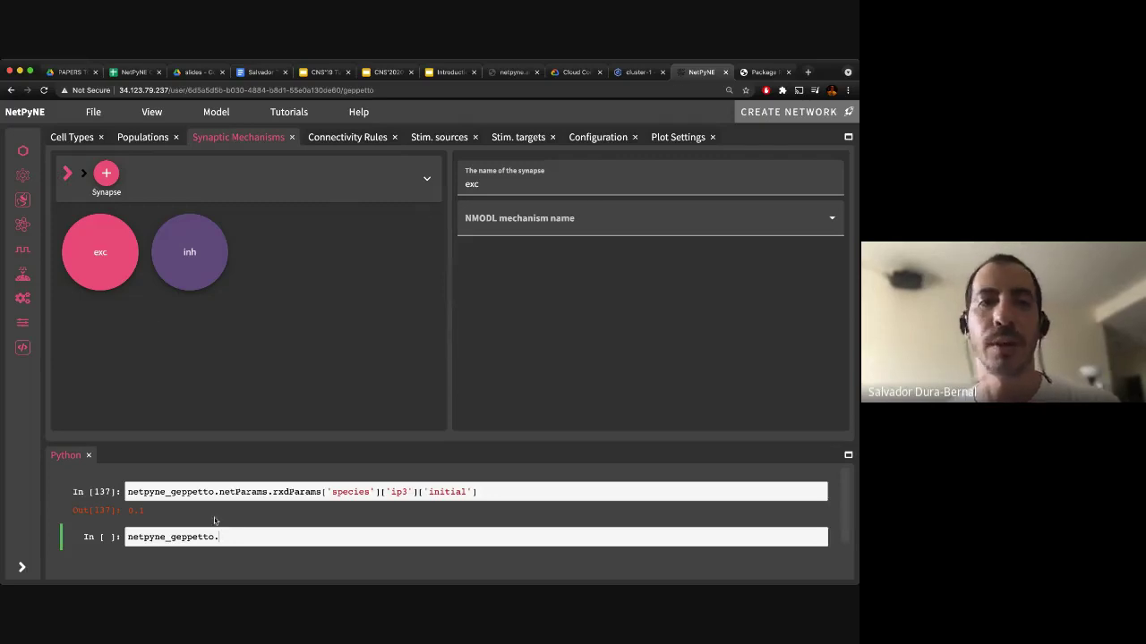
drag(308, 441, 312, 399)
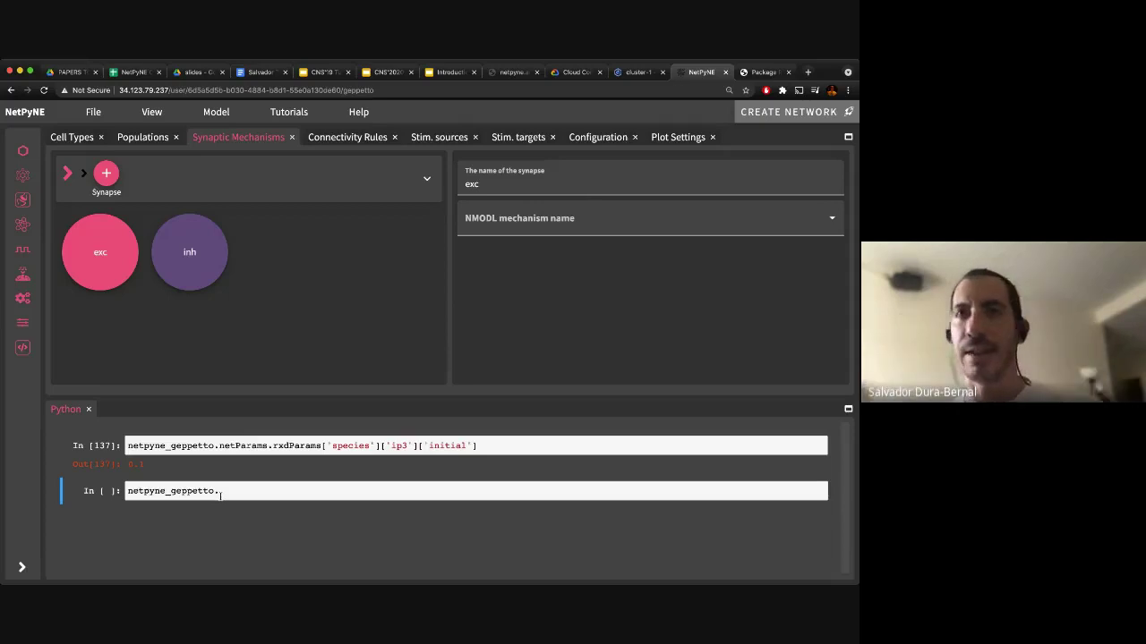
click(220, 493)
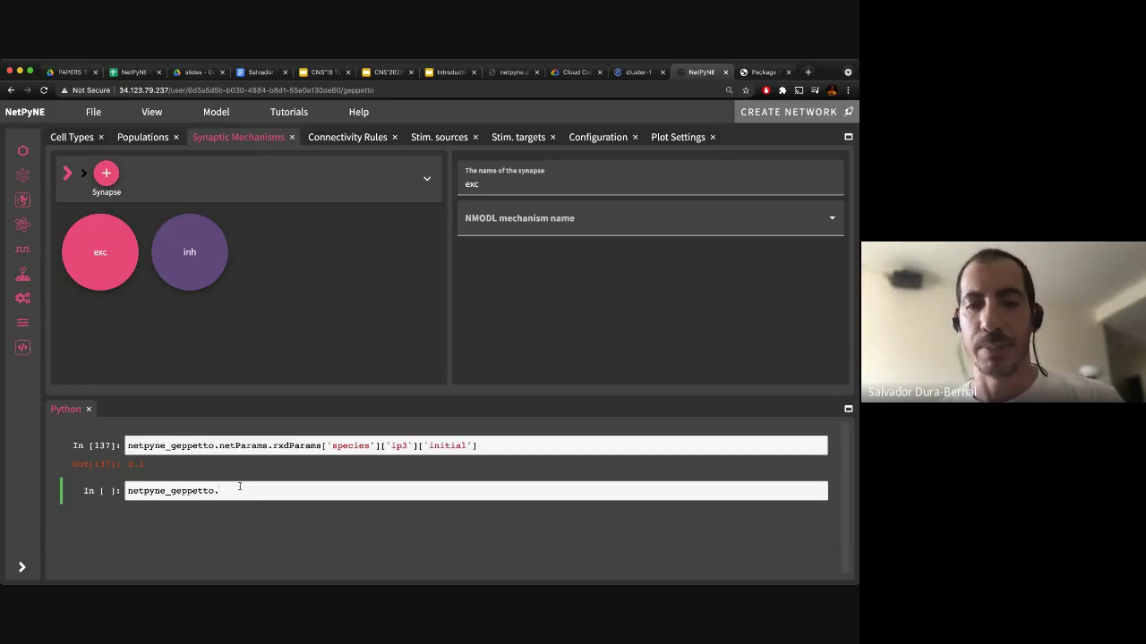
text(netP)
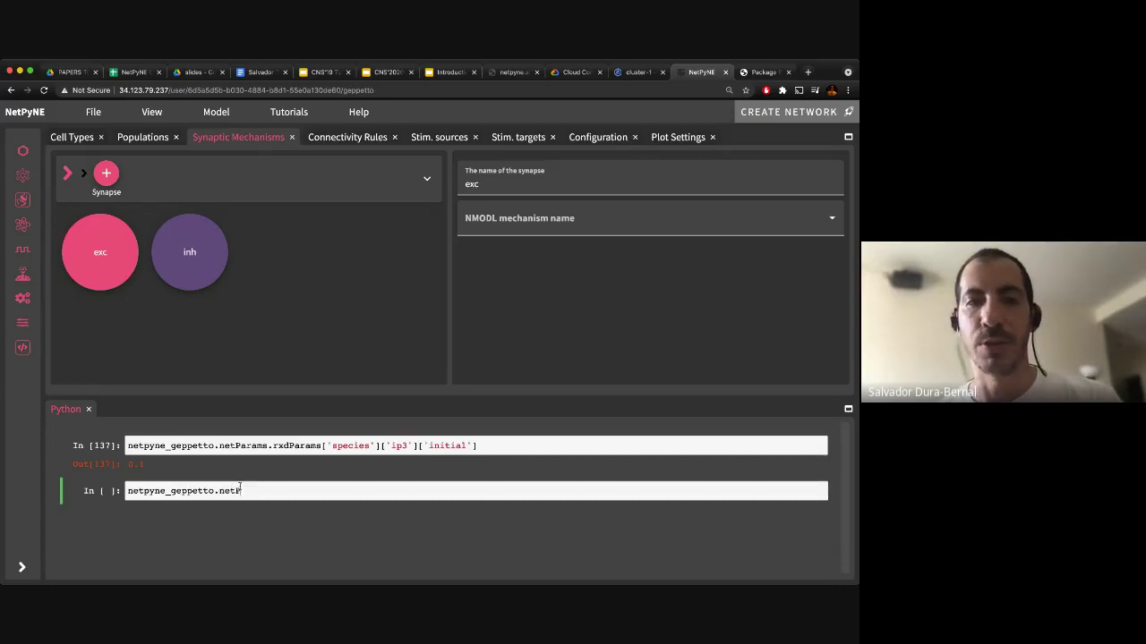
text(arams)
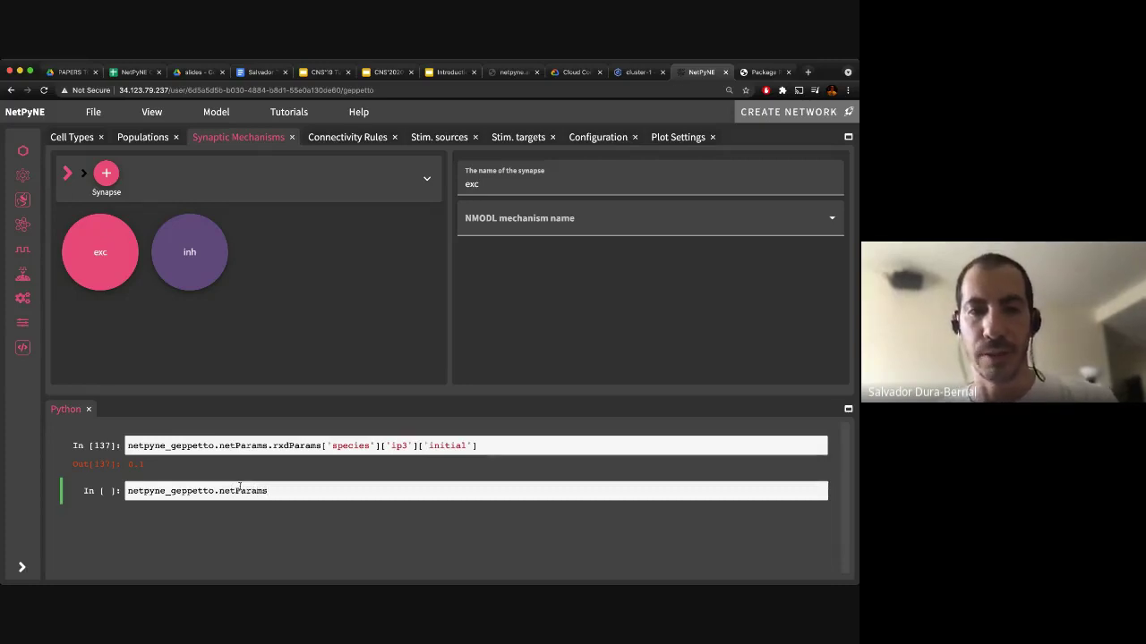
key(shift+Return)
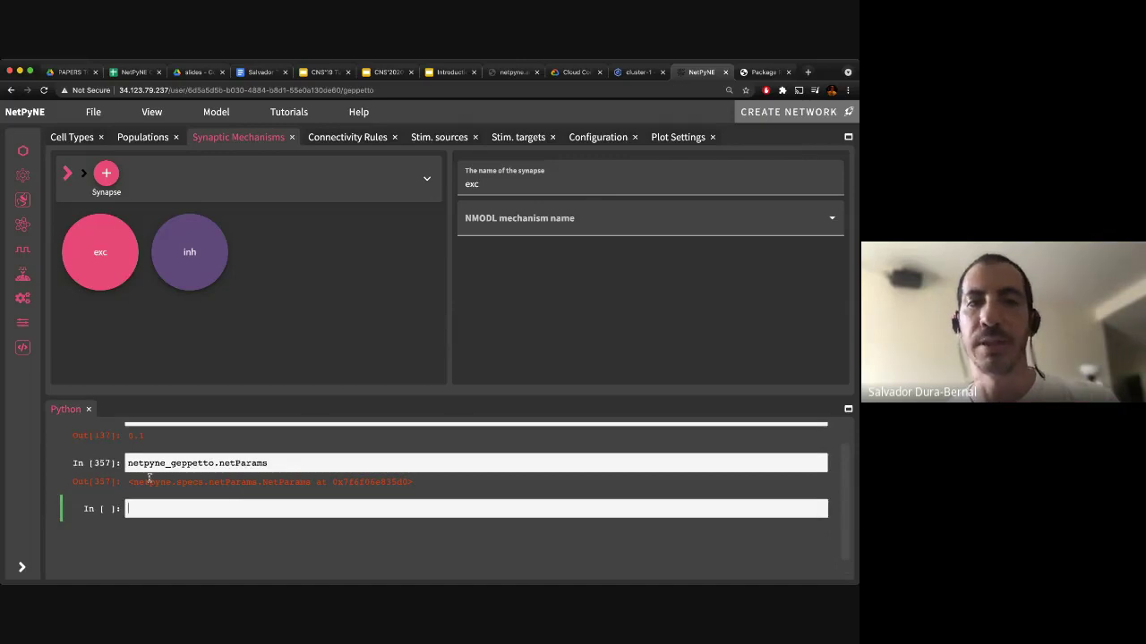
drag(133, 481, 305, 484)
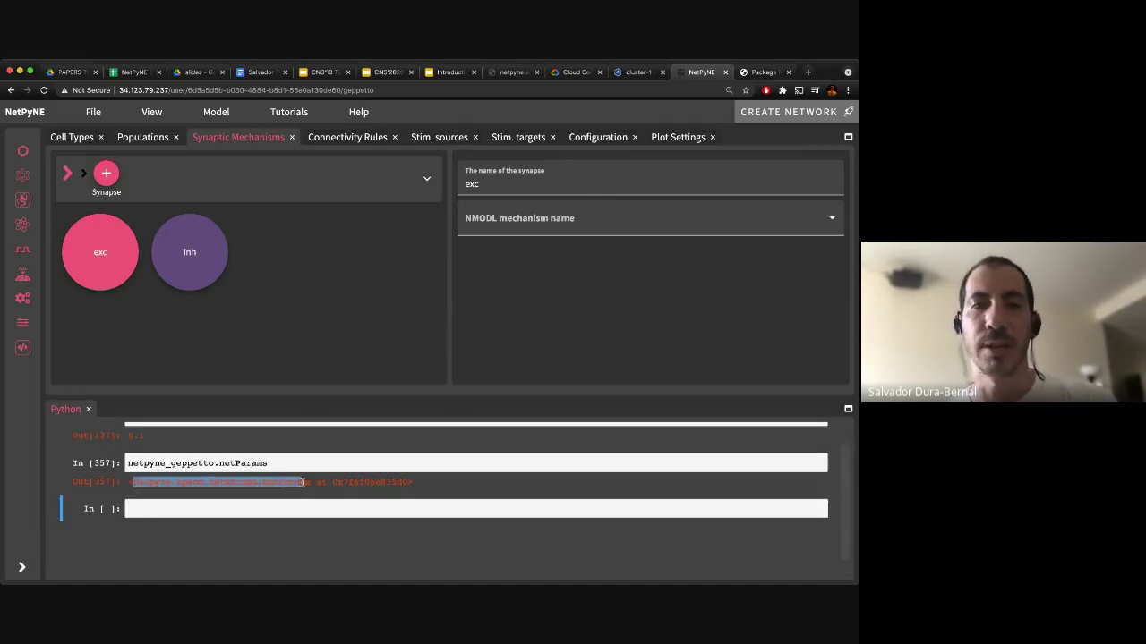
Extend the console command to netpyne_geppetto.netParams.synMechParams, run it and examine the exc and inh parameters in its output.
click(293, 462)
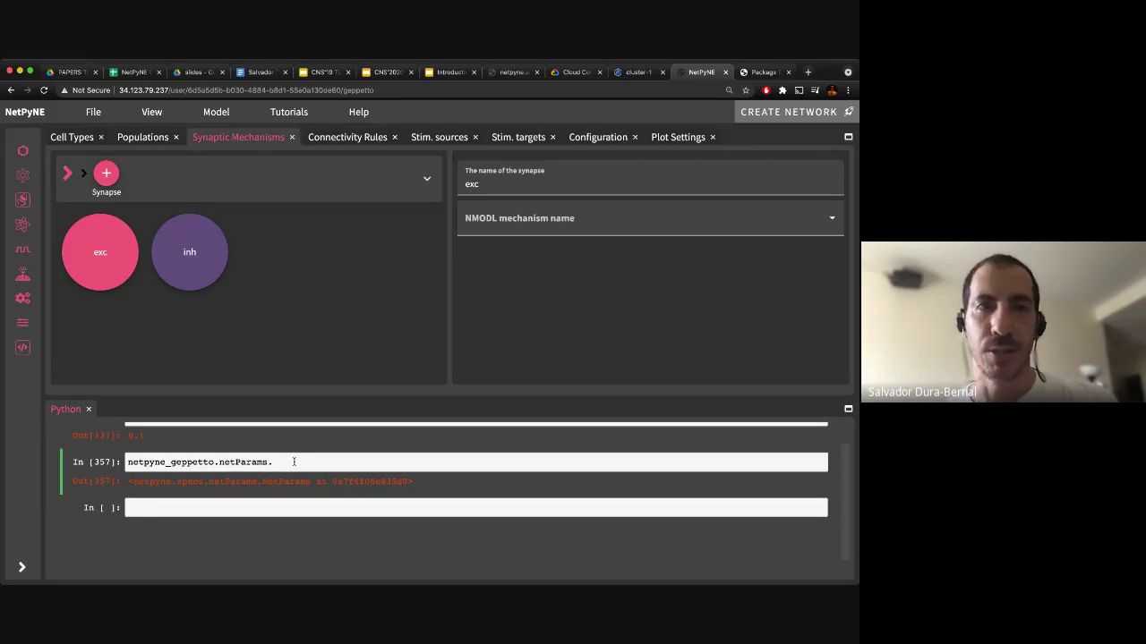
text(.)
text(synMec)
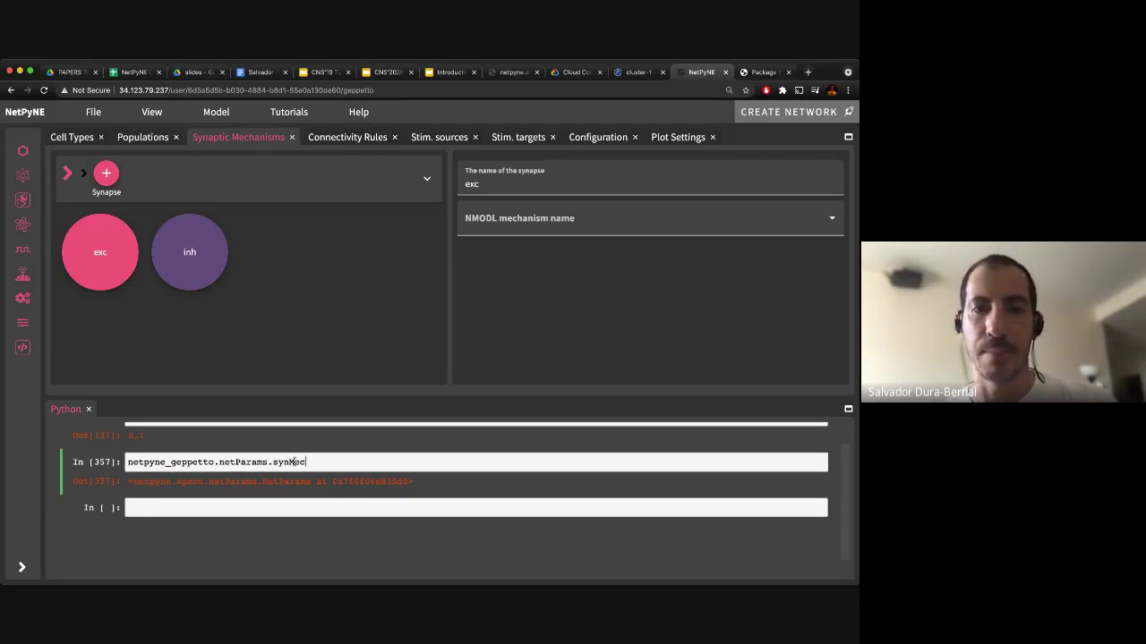
text(hParams)
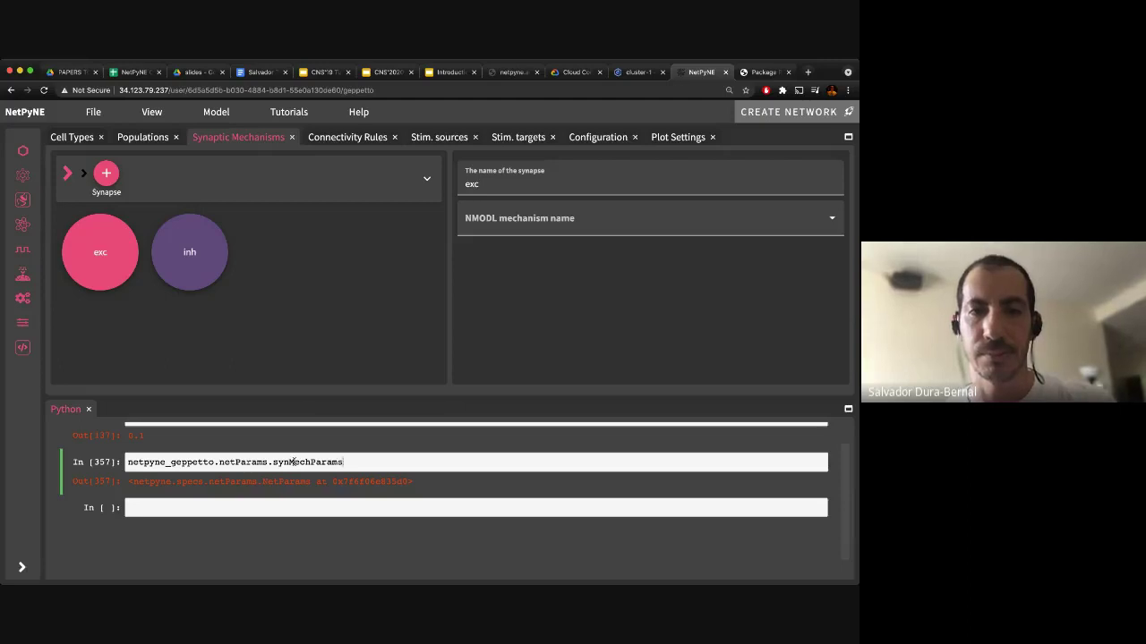
key(shift+Return)
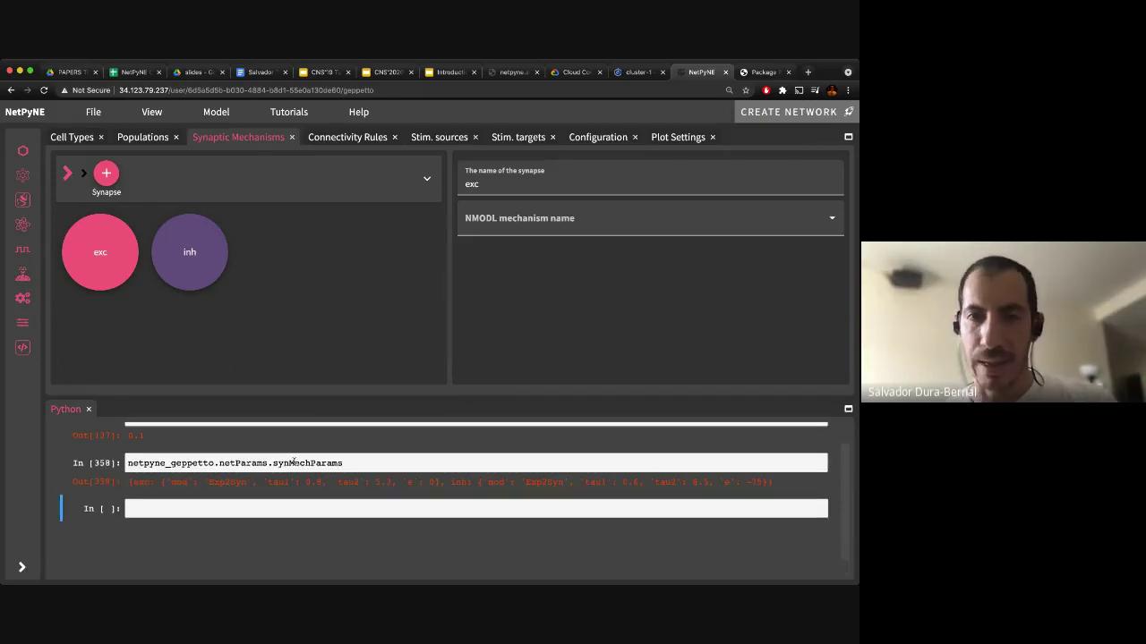
click(369, 461)
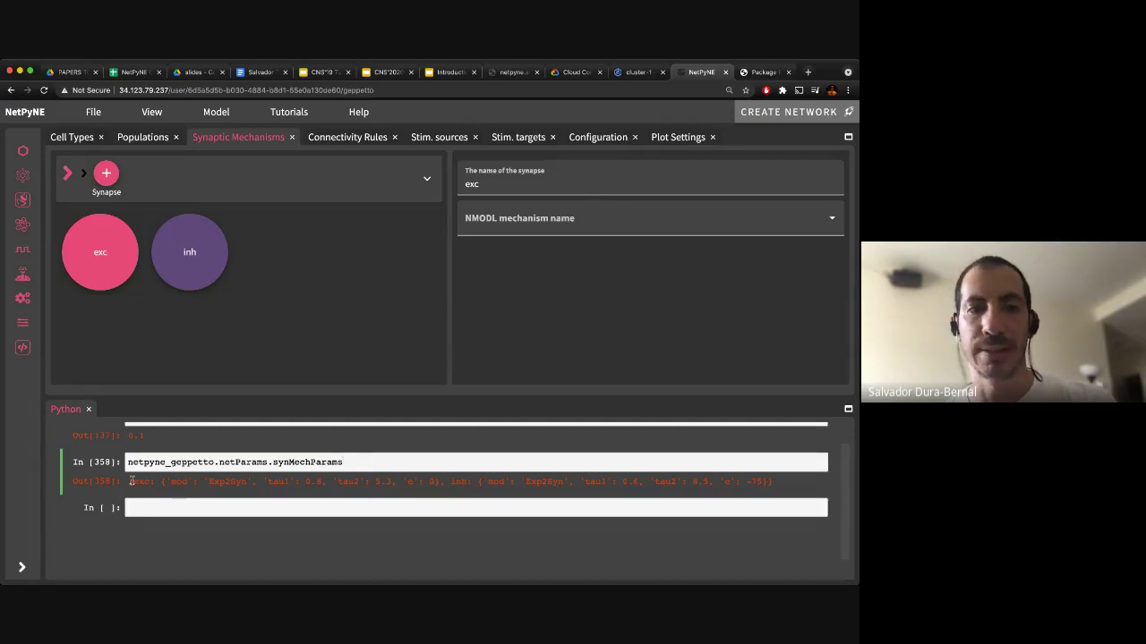
drag(131, 481, 499, 488)
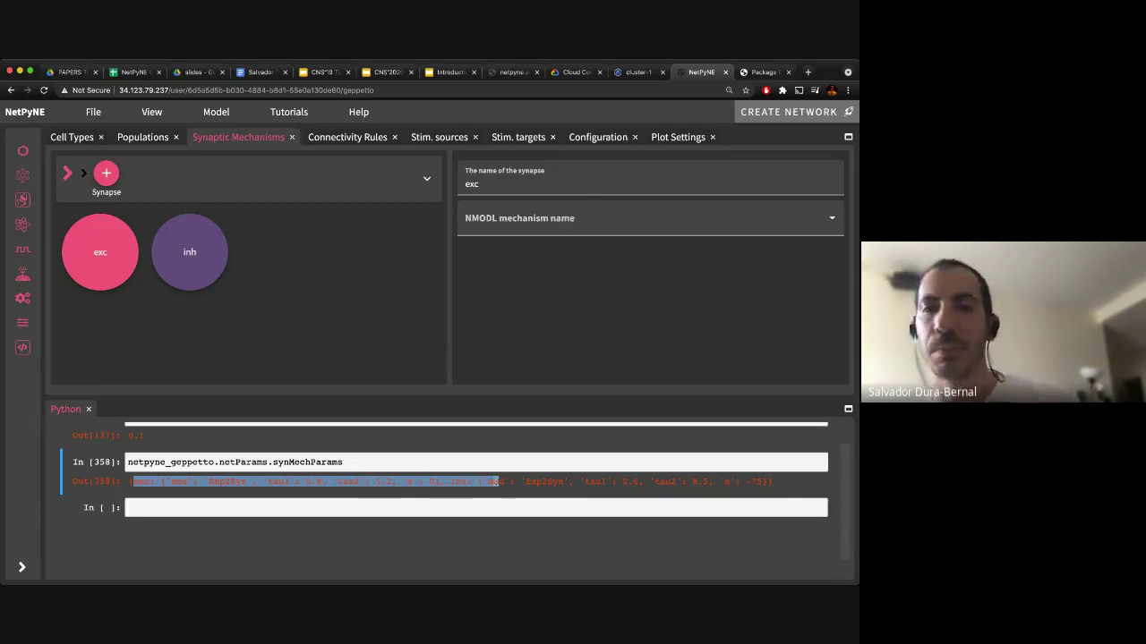
click(494, 482)
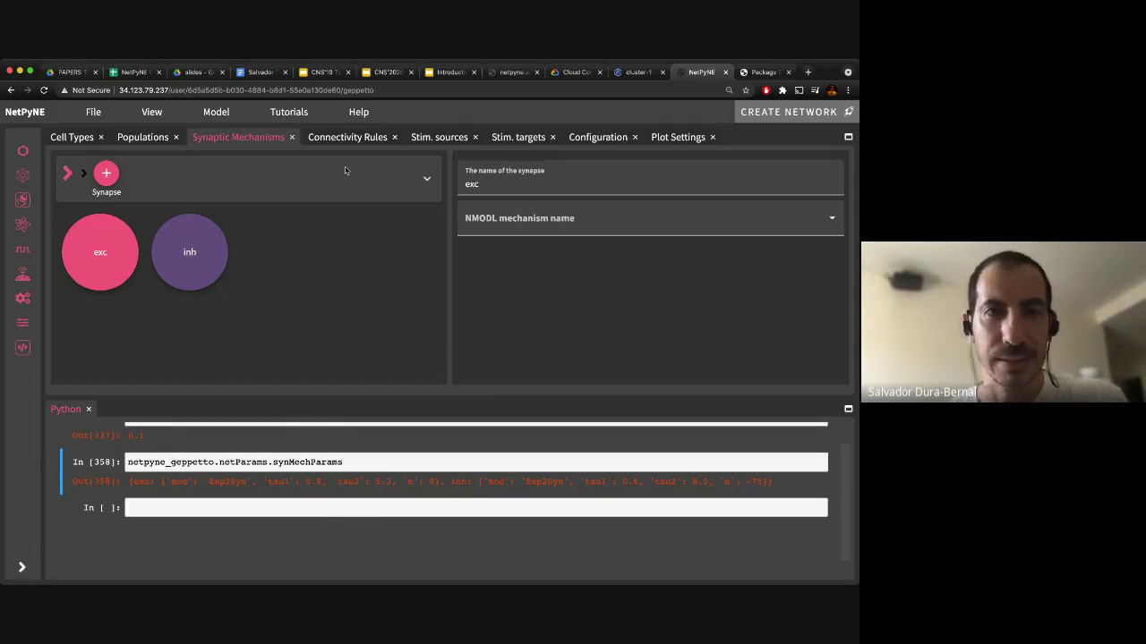
Close the Python console and examine the I->E connectivity rule's general settings, focusing on its connection probability expression.
click(334, 139)
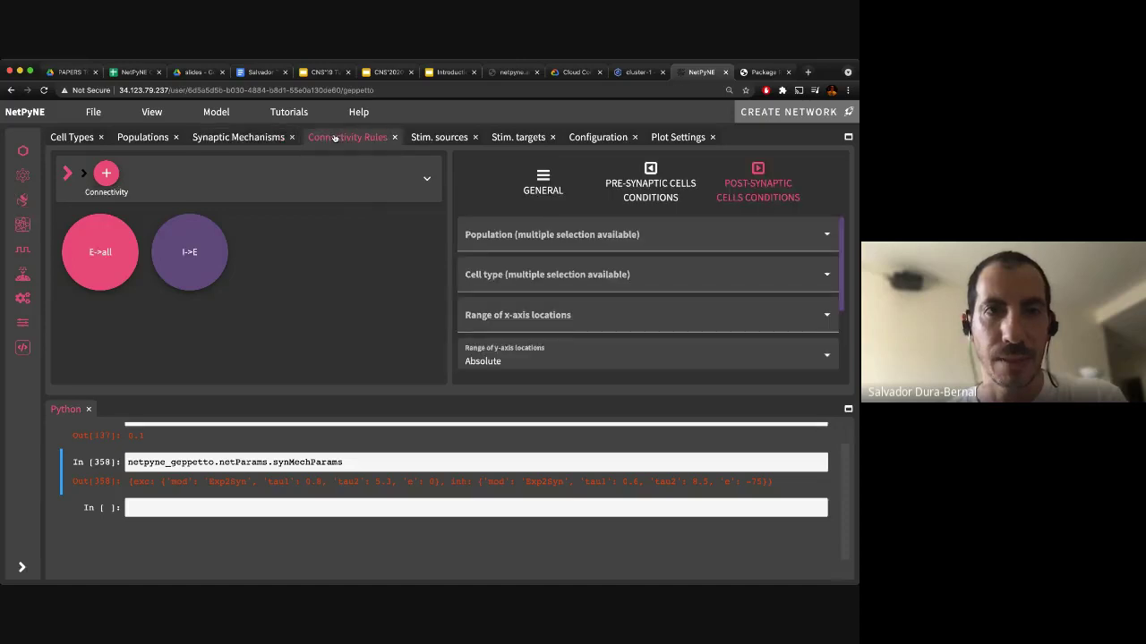
click(88, 409)
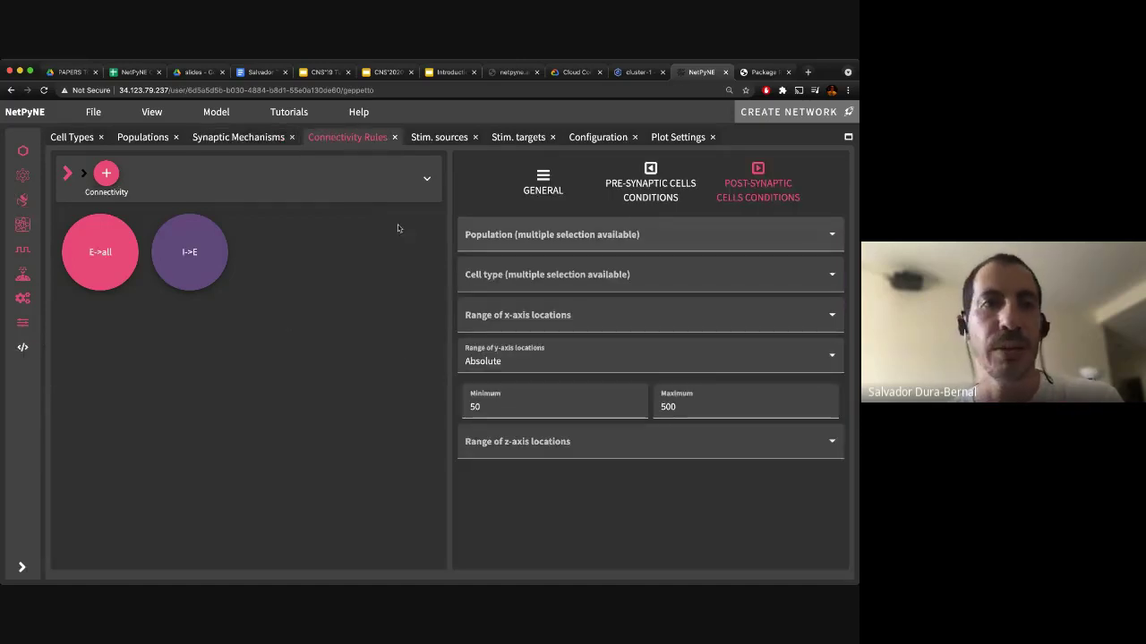
click(213, 249)
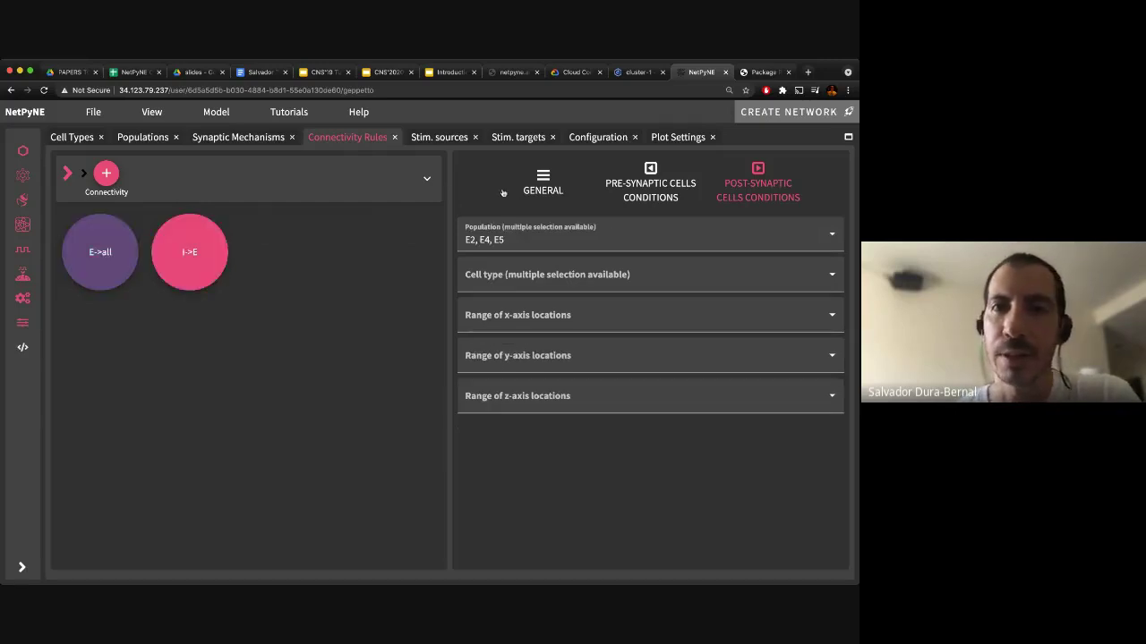
click(544, 184)
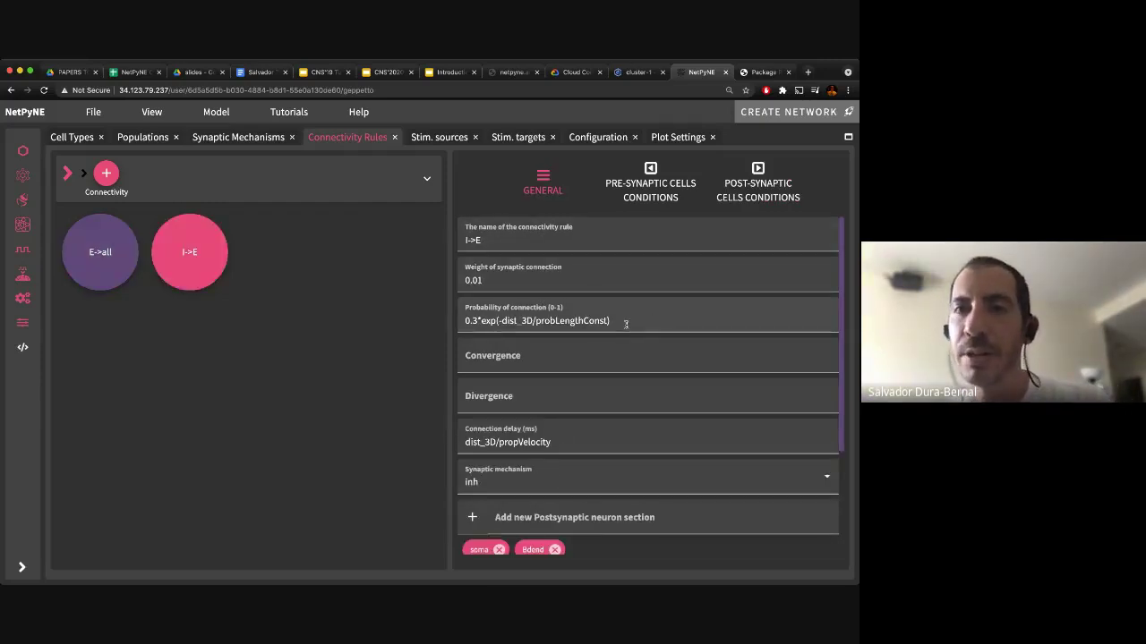
mouse_move(515, 318)
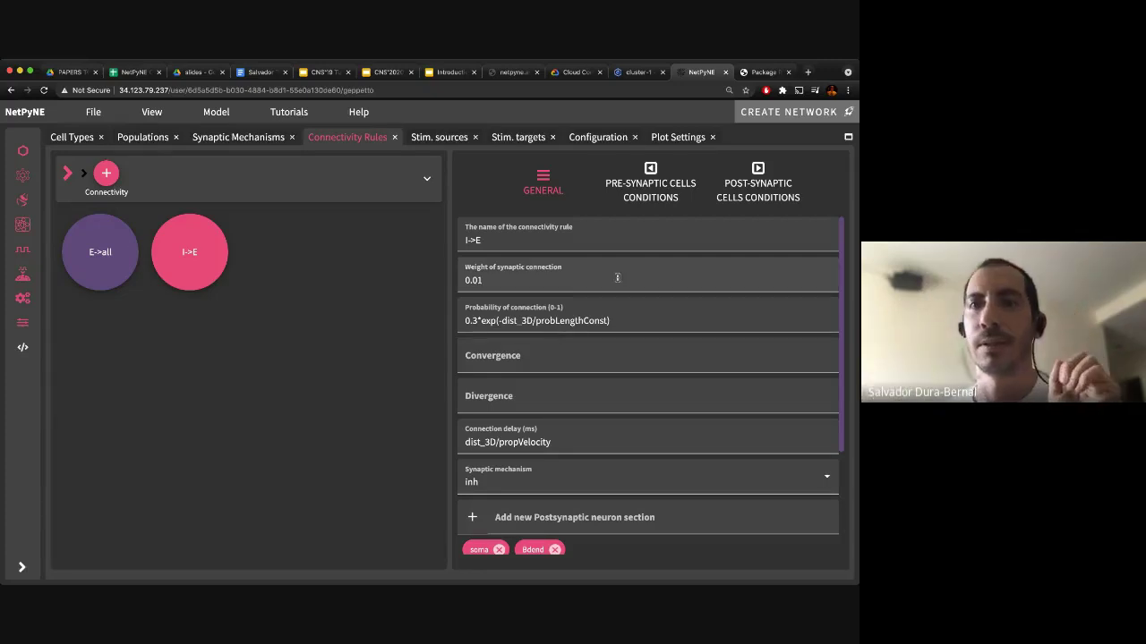
click(574, 323)
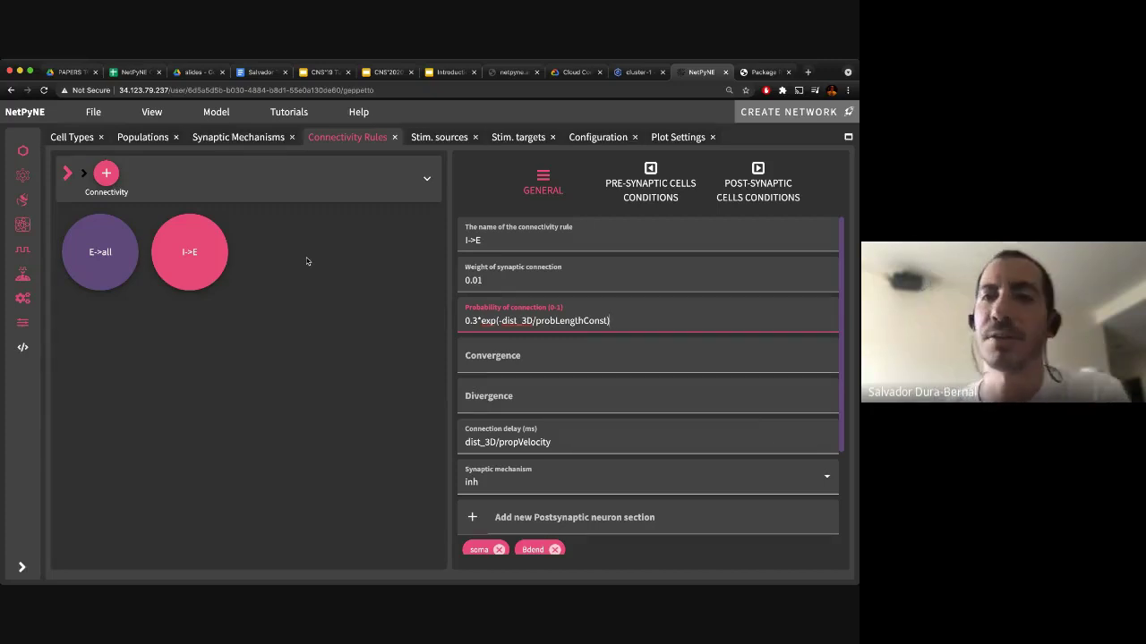
click(366, 321)
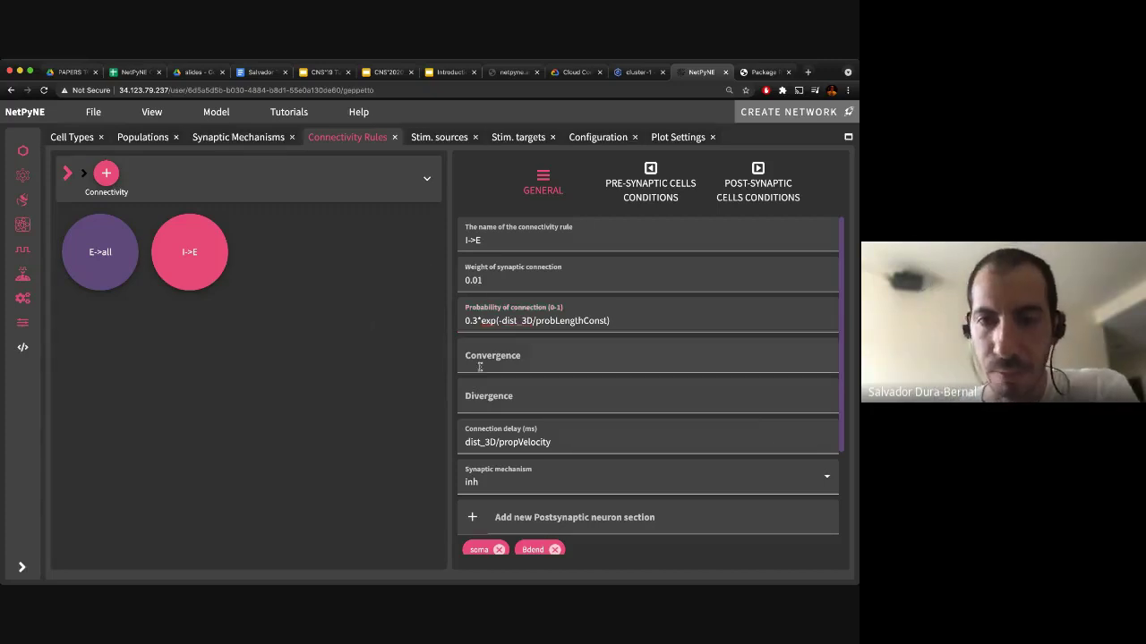
scroll(480, 367, down, 1)
scroll(495, 379, up, 1)
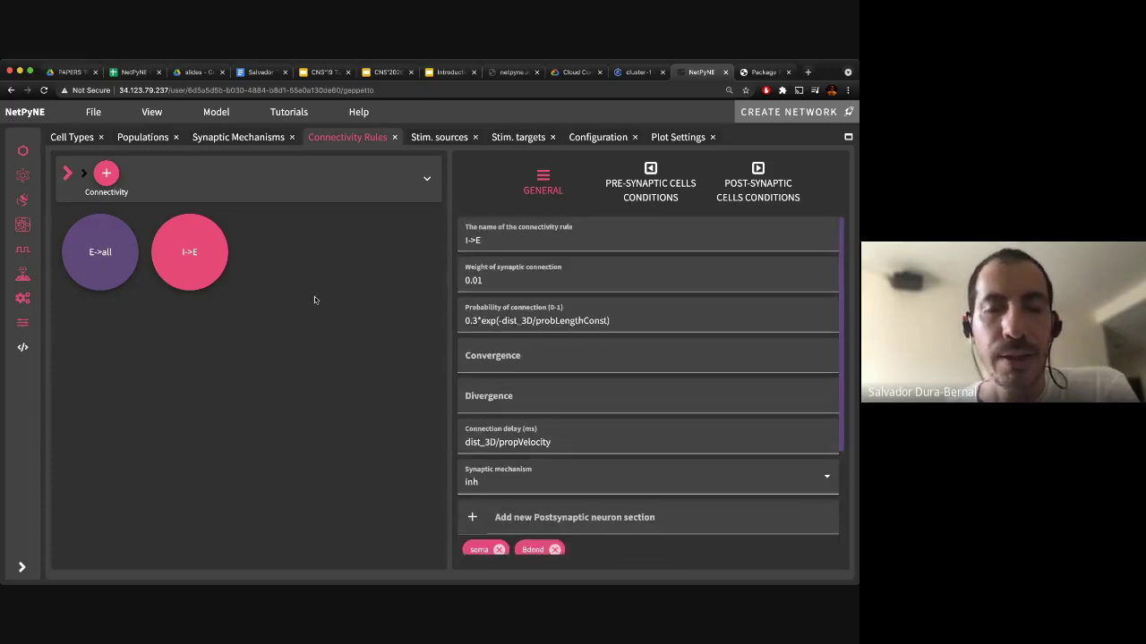
Examine the bkg stimulation source's point process, firing rate and noise fraction, reading the help text for the rate and noise settings.
click(443, 138)
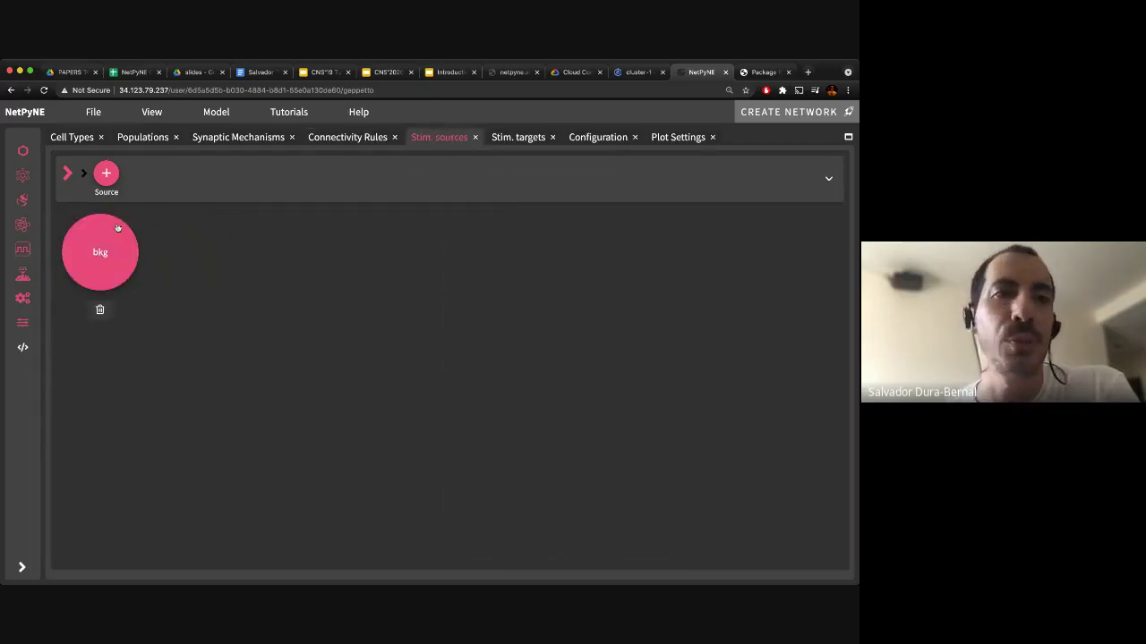
click(117, 227)
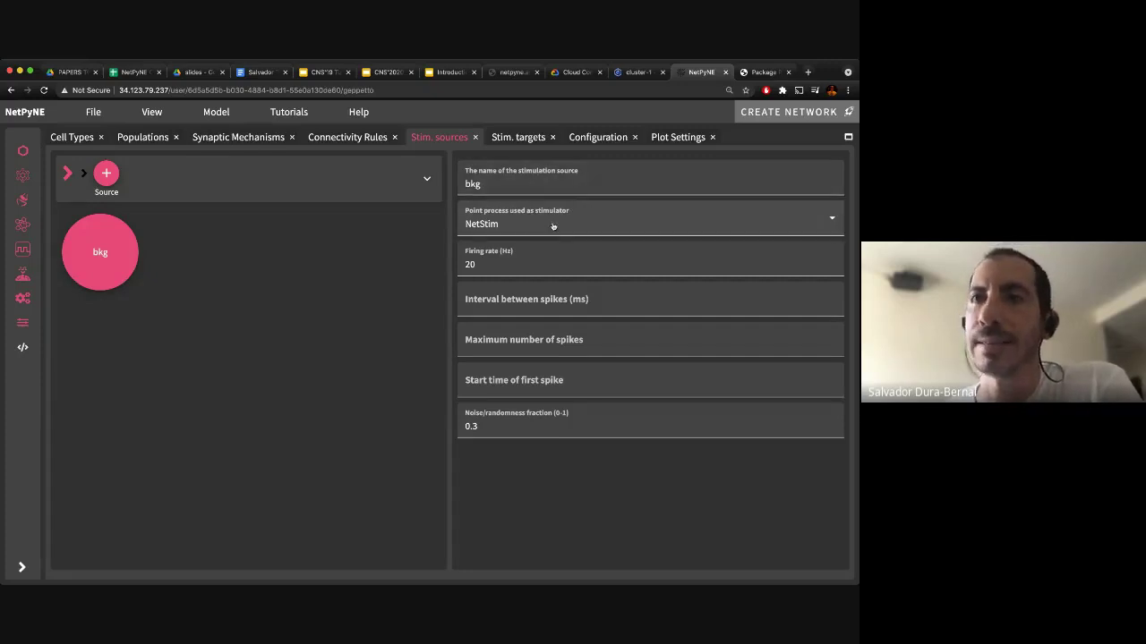
mouse_move(552, 225)
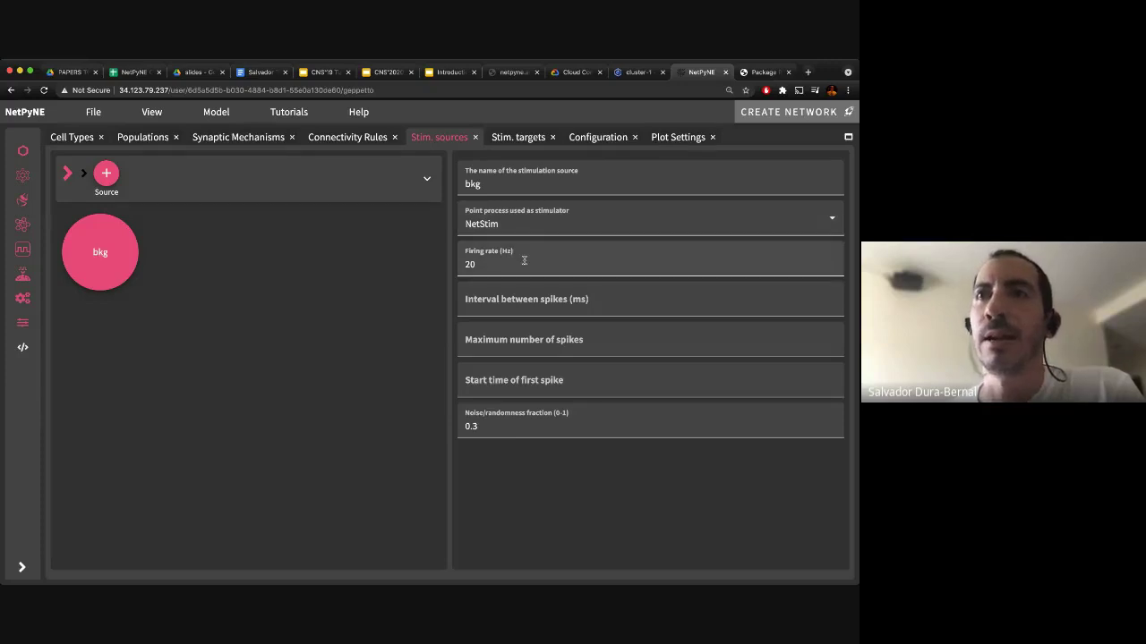
mouse_move(524, 261)
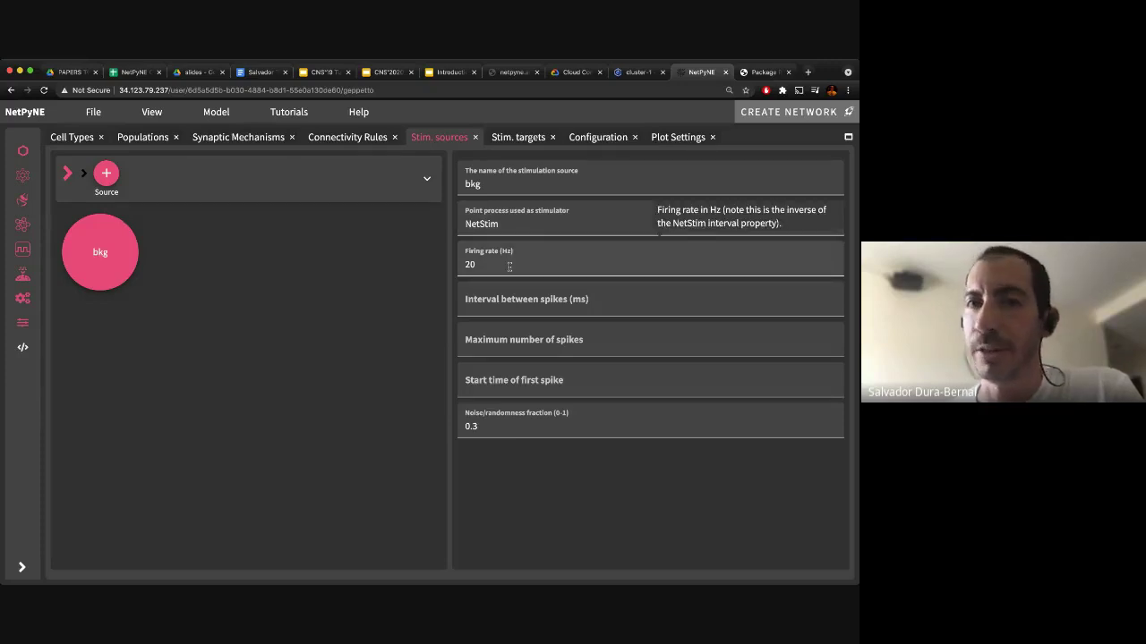
click(520, 427)
mouse_move(520, 427)
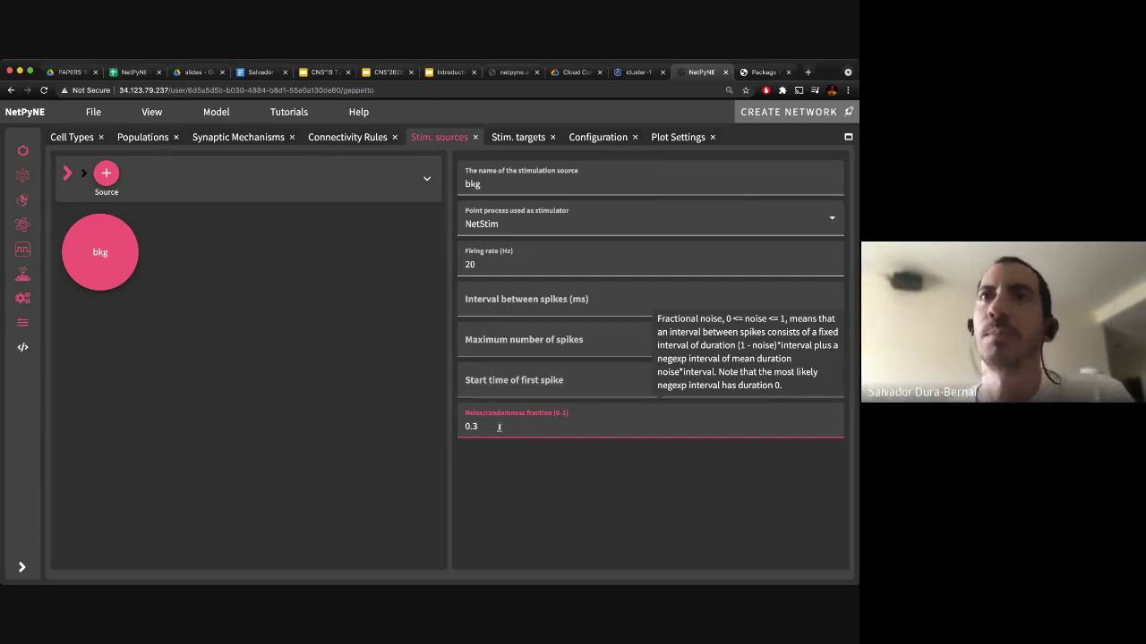
Examine the bkg->E stimulation target's general settings and conditions, and the general settings of the bkg->I target.
click(376, 432)
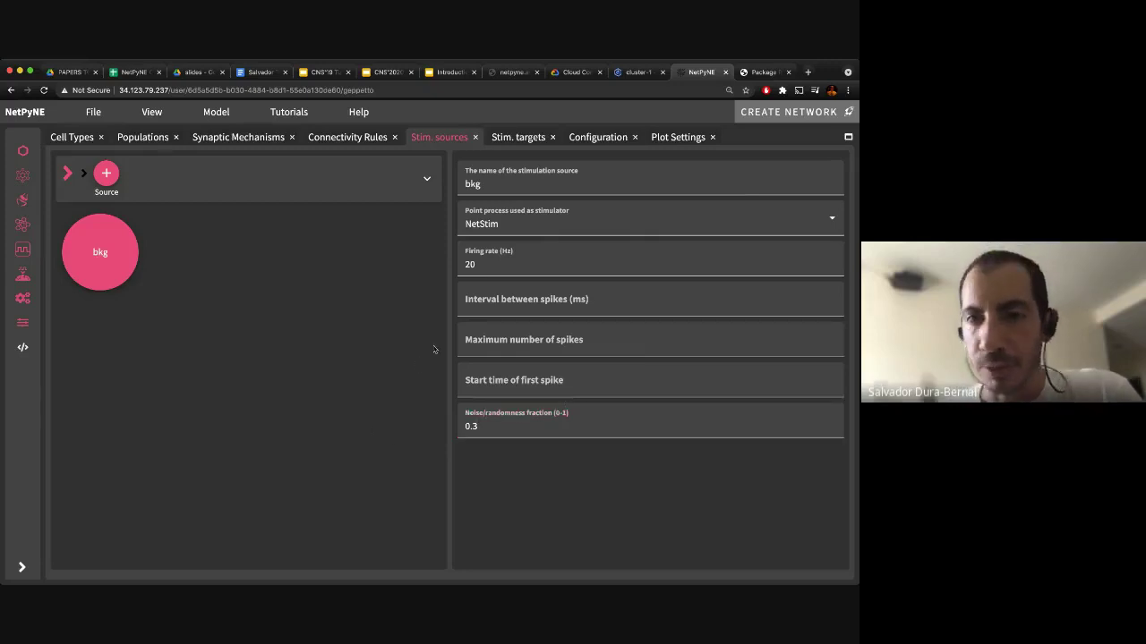
click(519, 139)
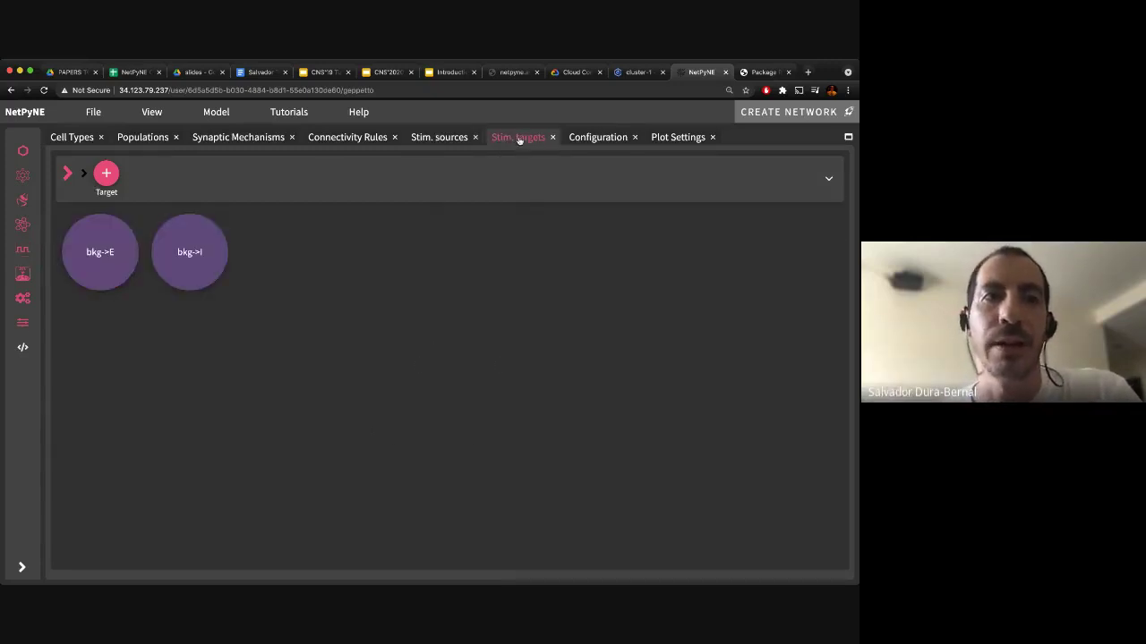
click(115, 232)
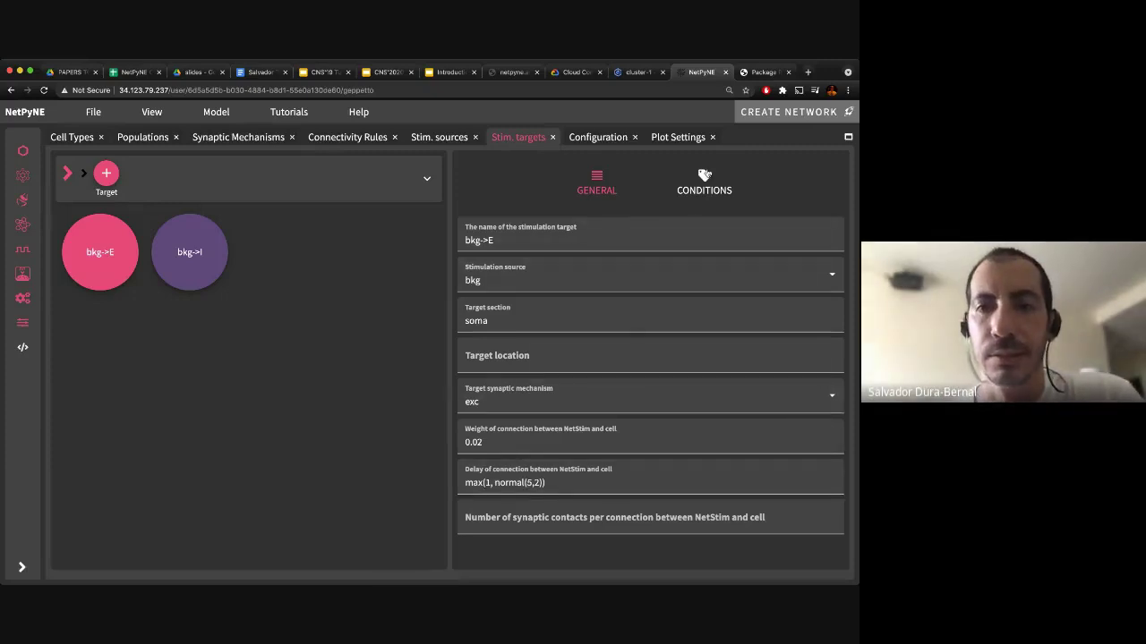
click(705, 174)
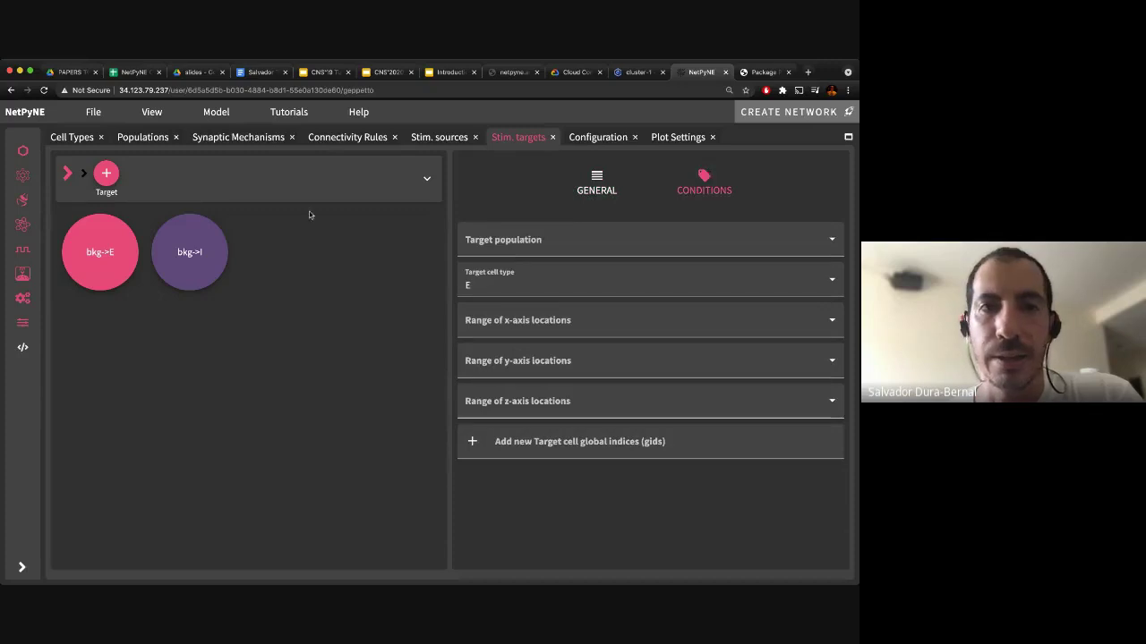
click(209, 240)
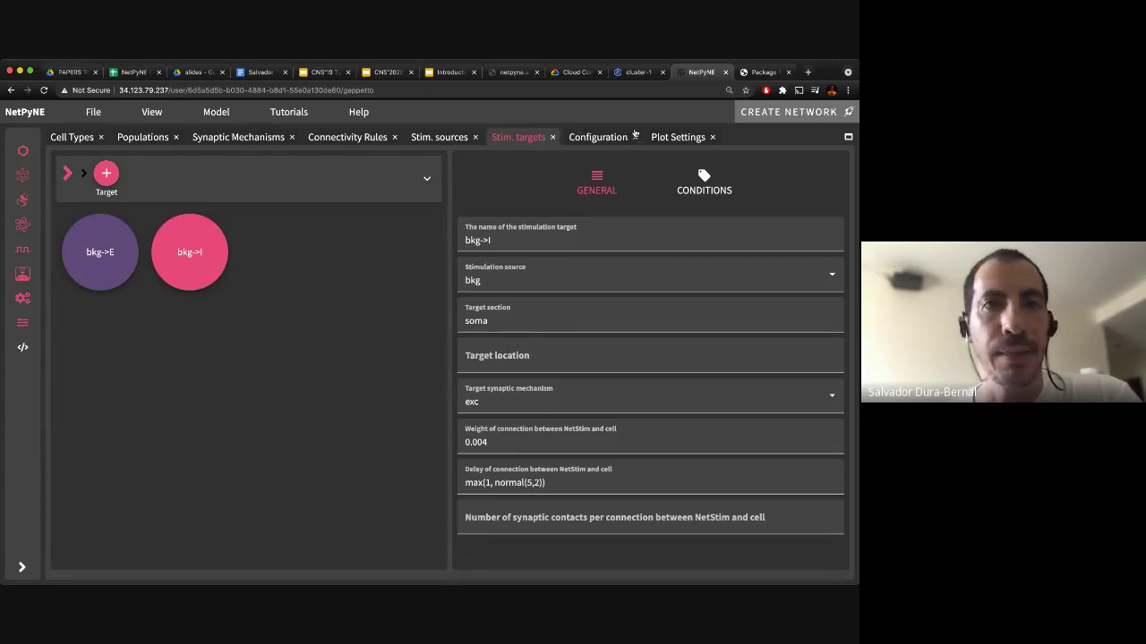
Create the network from the current model and view its cells up close in the 3D representation.
click(788, 112)
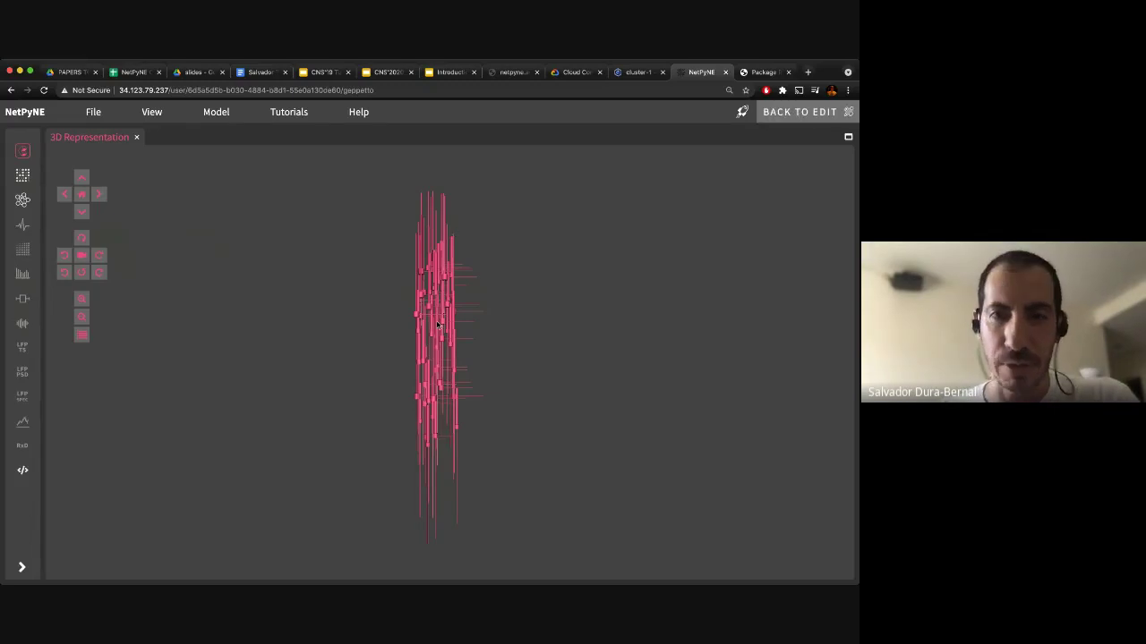
drag(438, 325, 451, 402)
scroll(451, 402, up, 2)
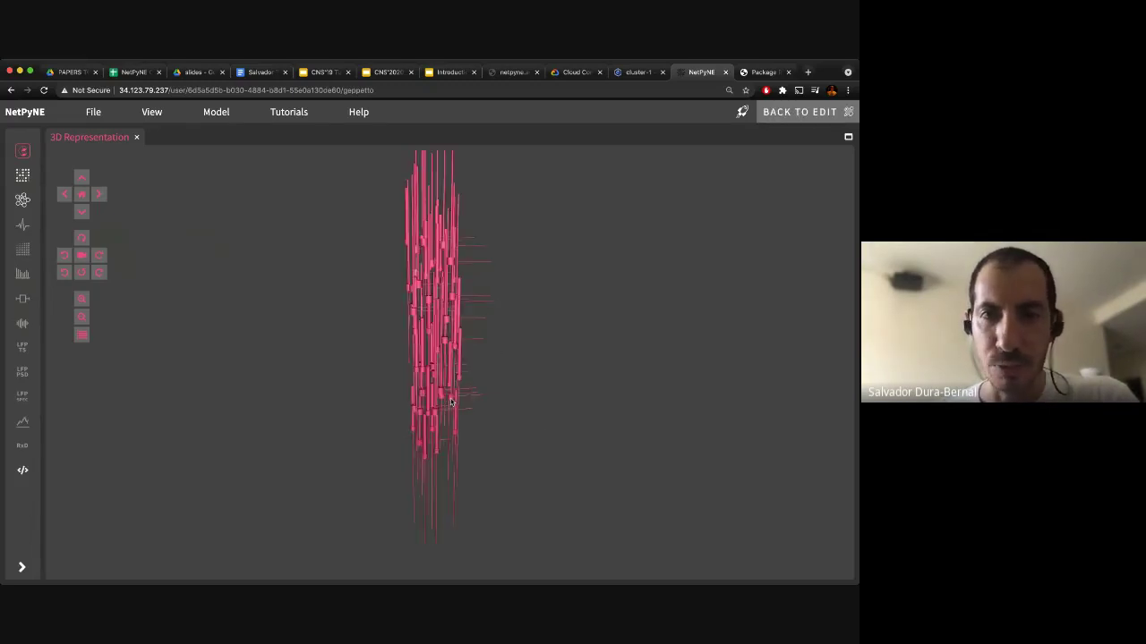
scroll(452, 402, up, 5)
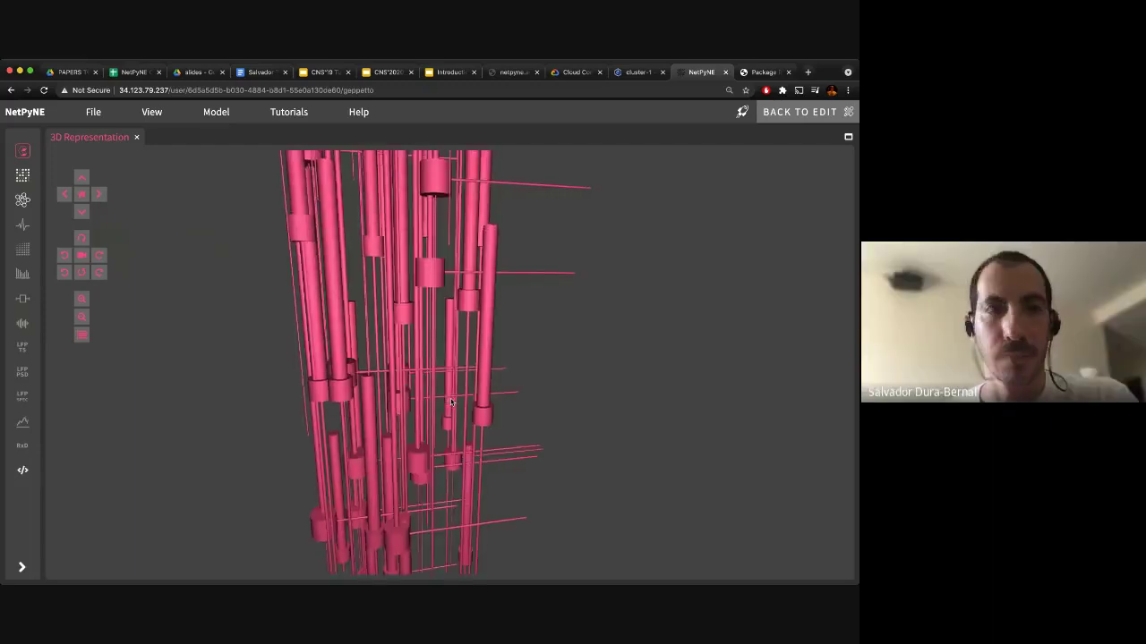
Change the colour preference of the 3D representation to Black Background.
click(96, 113)
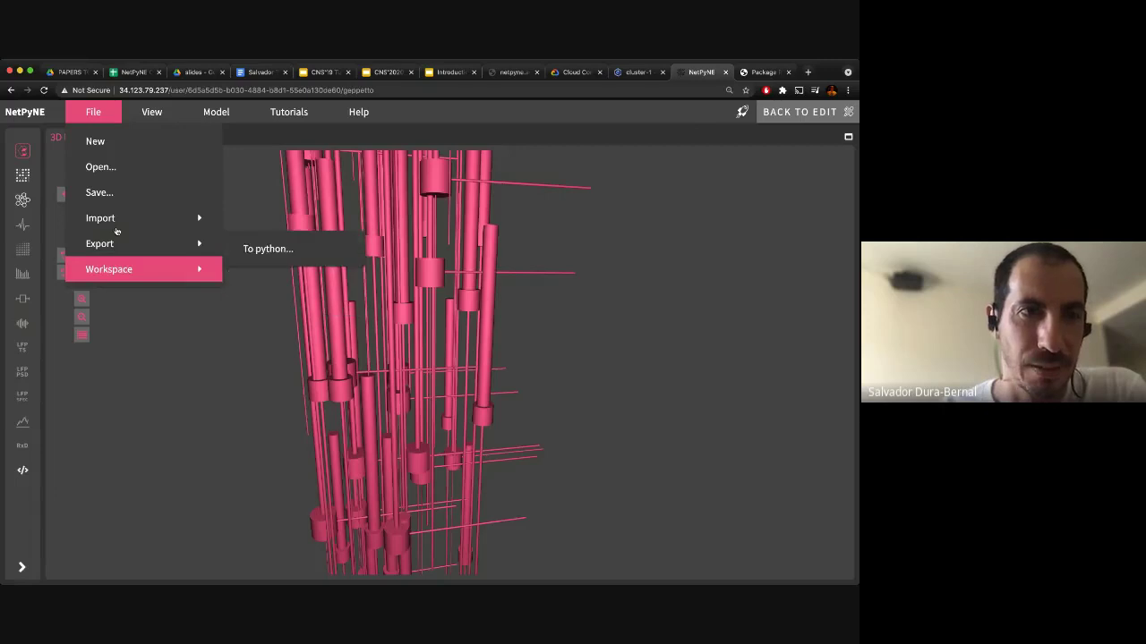
click(32, 110)
mouse_move(90, 192)
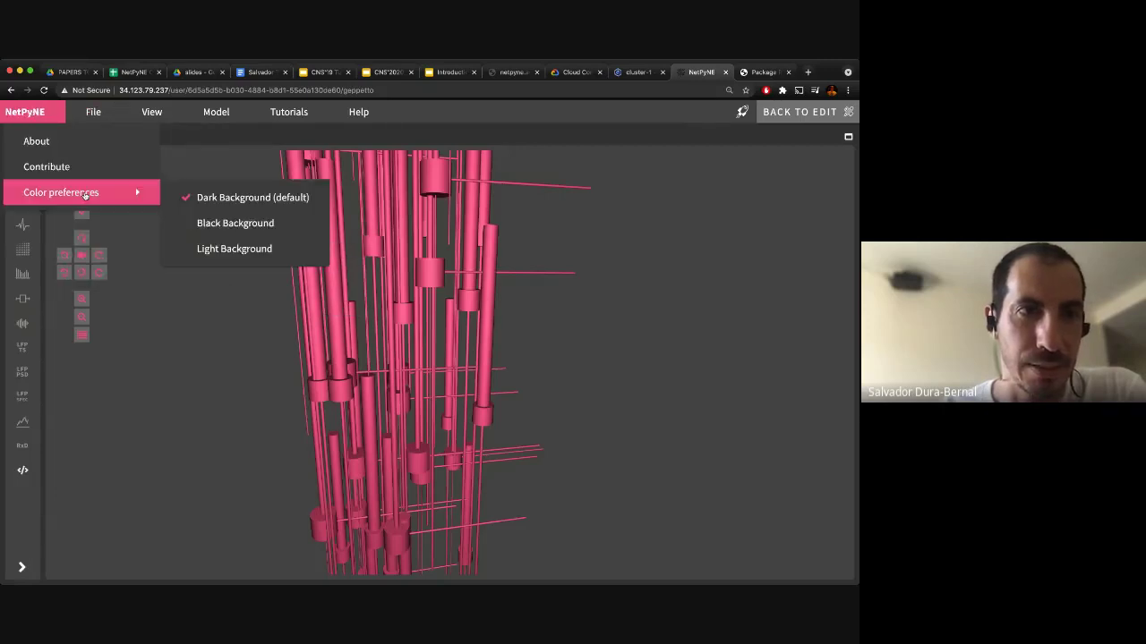
click(237, 226)
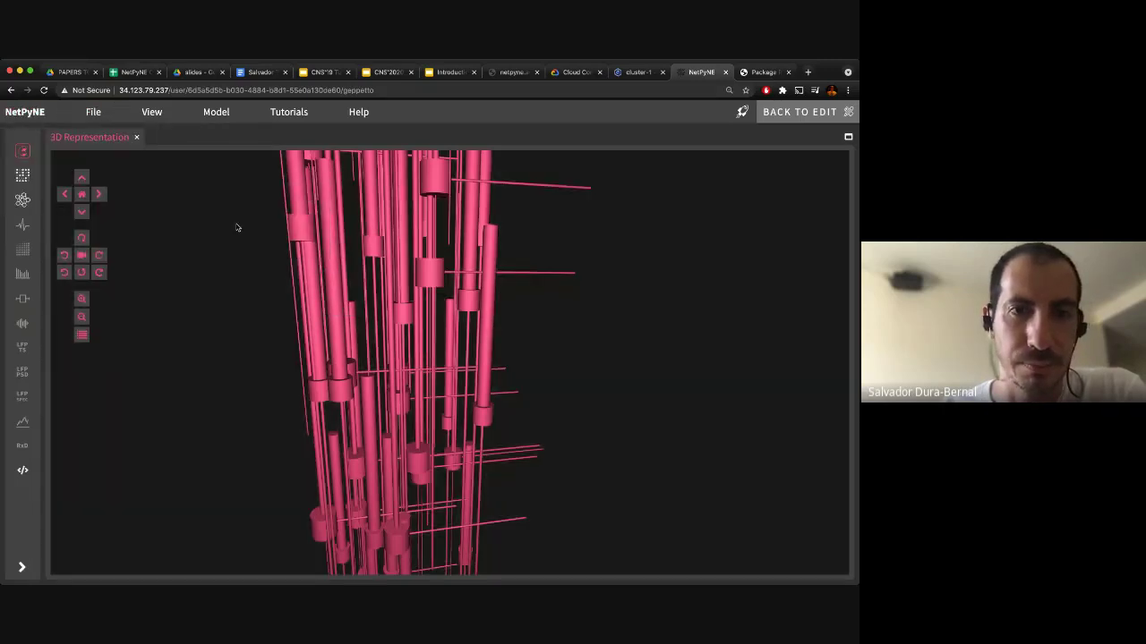
Examine the arrangement and shape of the network's cells in 3D from several distances and angles.
scroll(391, 354, down, 10)
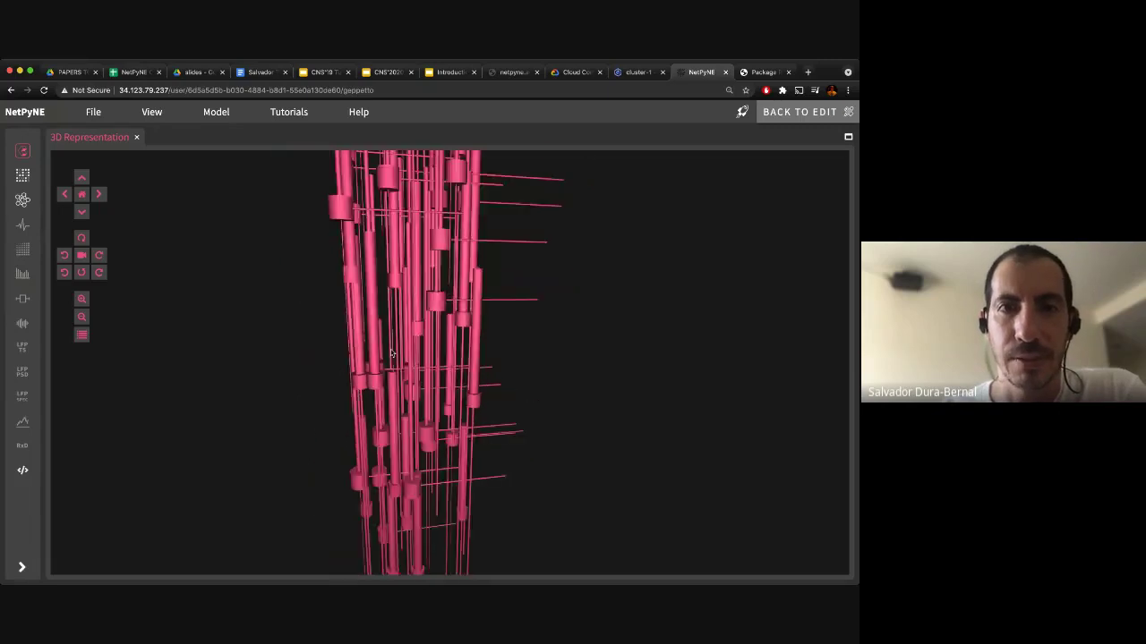
drag(434, 450, 438, 377)
scroll(436, 376, up, 10)
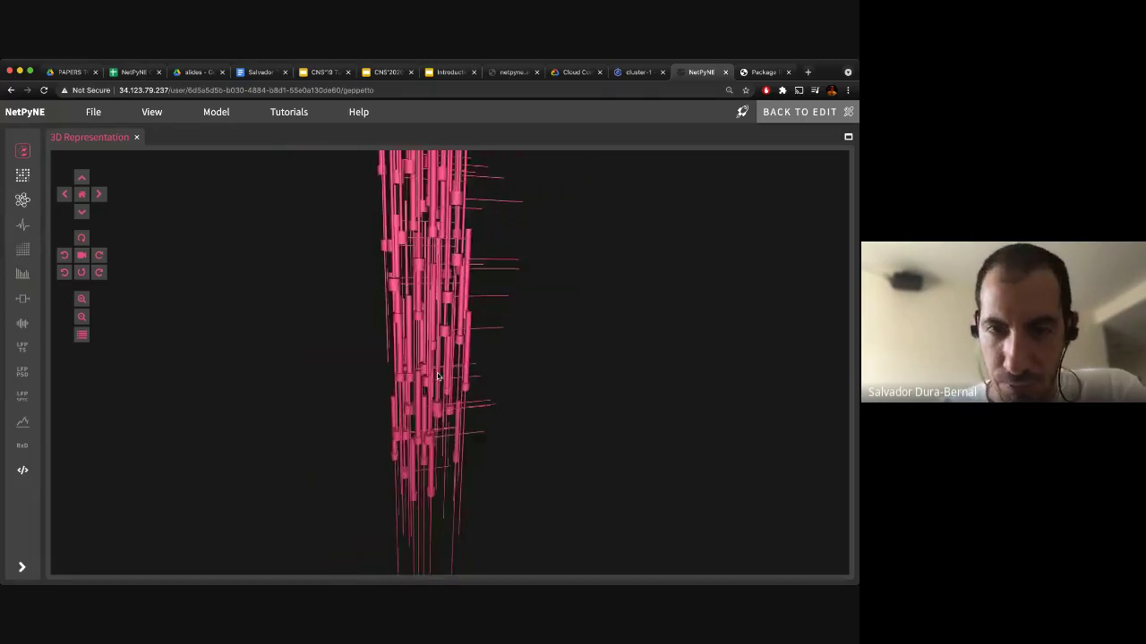
scroll(437, 377, up, 3)
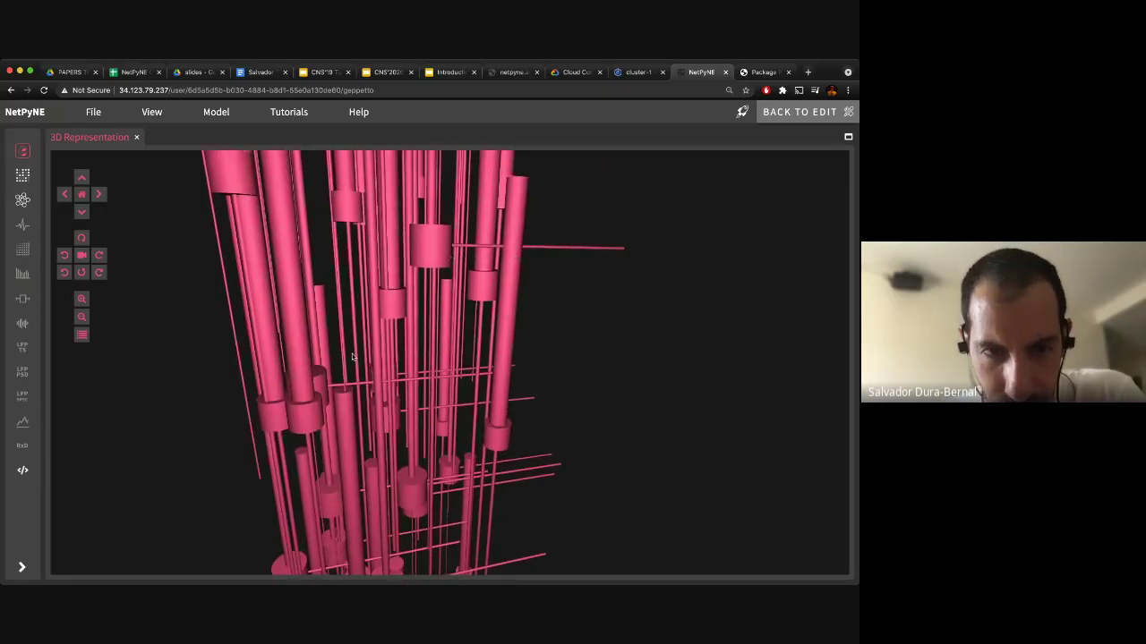
drag(449, 262, 481, 301)
scroll(291, 351, down, 3)
scroll(291, 351, down, 2)
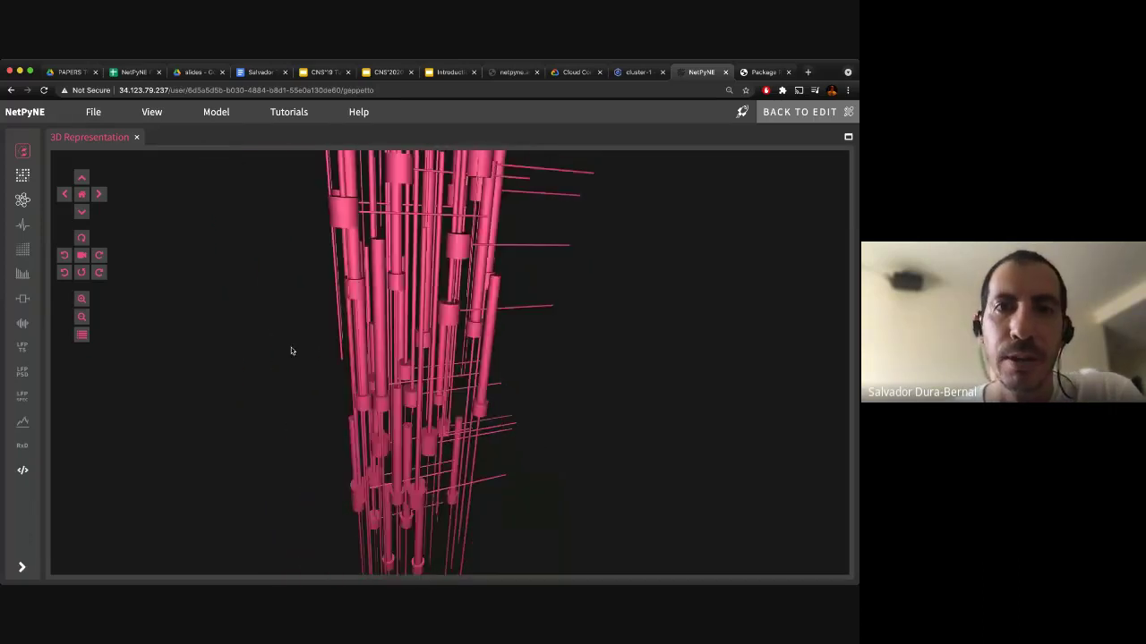
Open the list of network objects and colour the E2 population red.
click(81, 335)
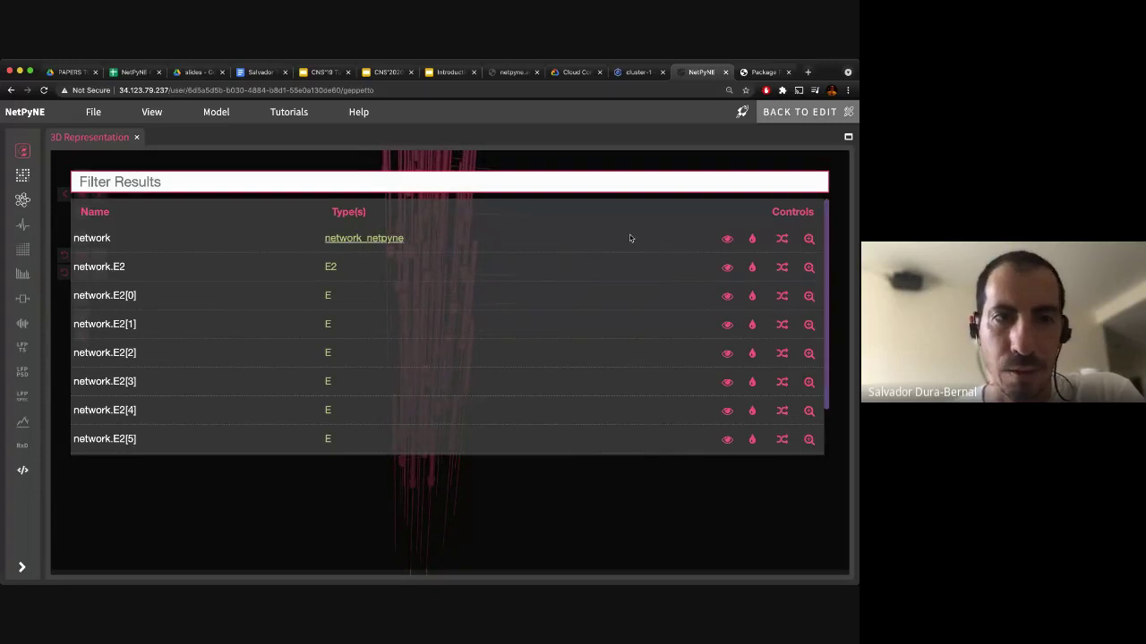
click(753, 269)
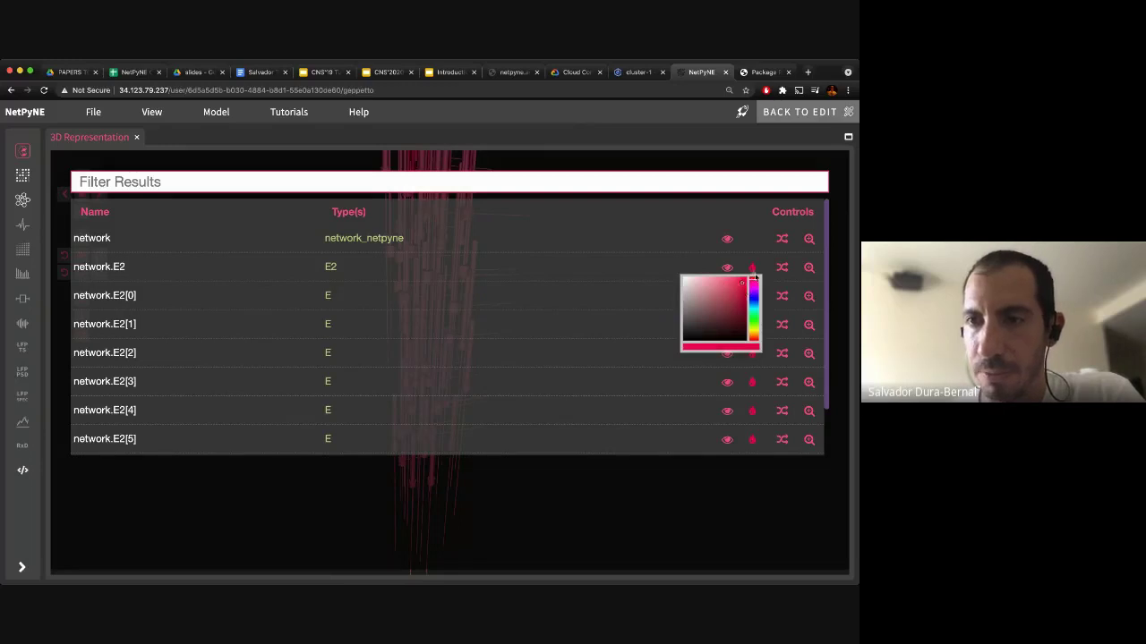
click(753, 296)
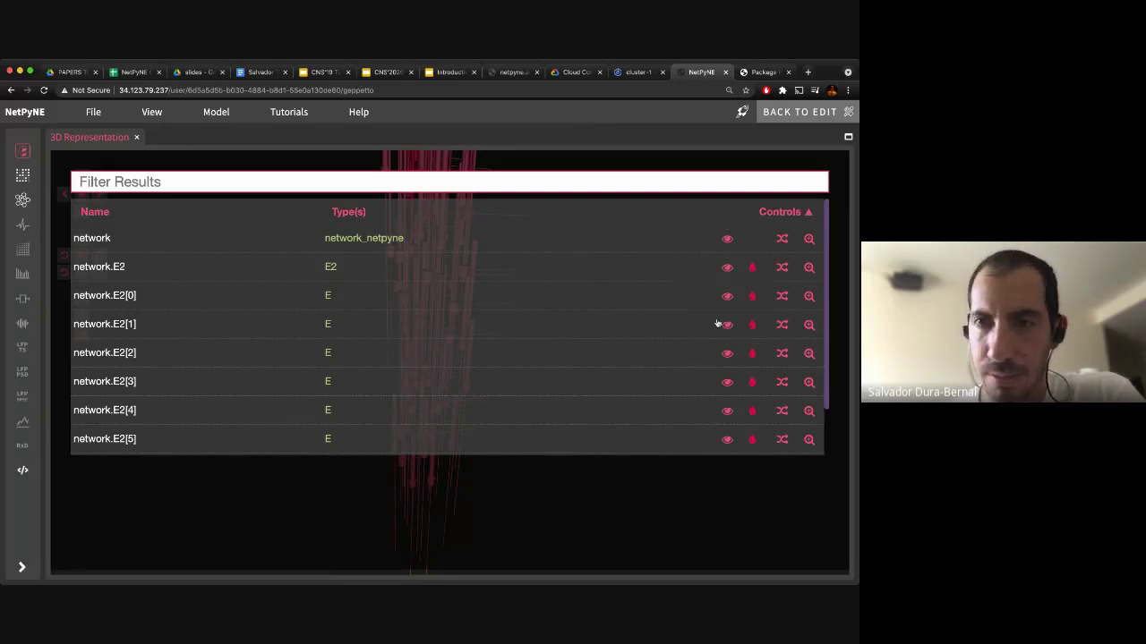
Find the I2 population in the network object list and colour it a saturated blue.
scroll(676, 343, down, 5)
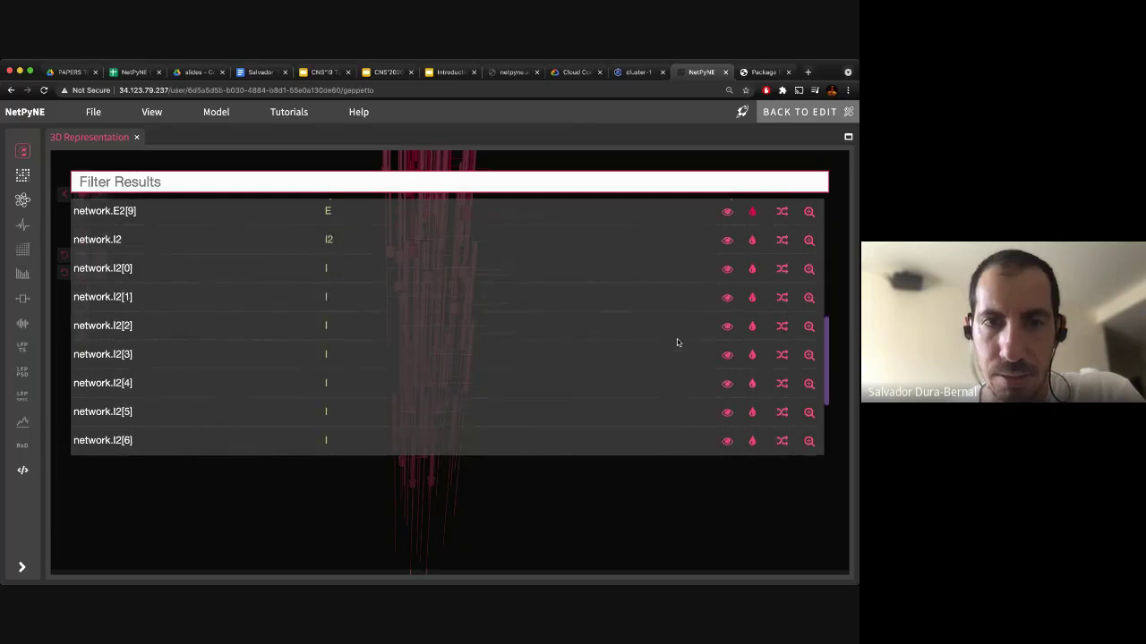
scroll(732, 239, down, 3)
scroll(734, 244, up, 4)
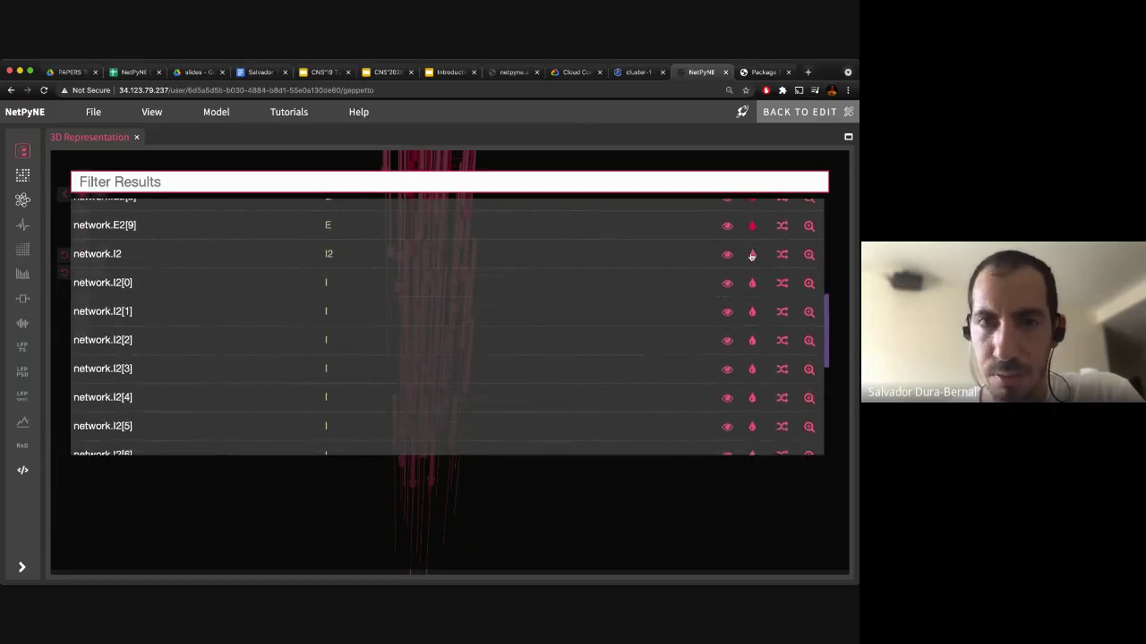
click(752, 255)
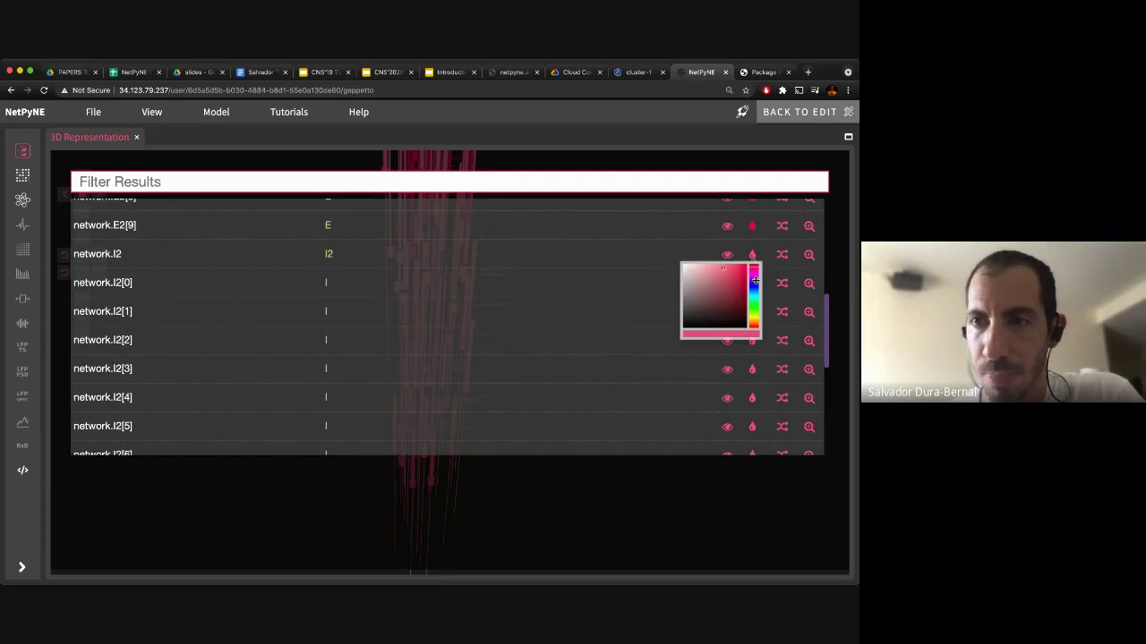
click(755, 283)
click(753, 284)
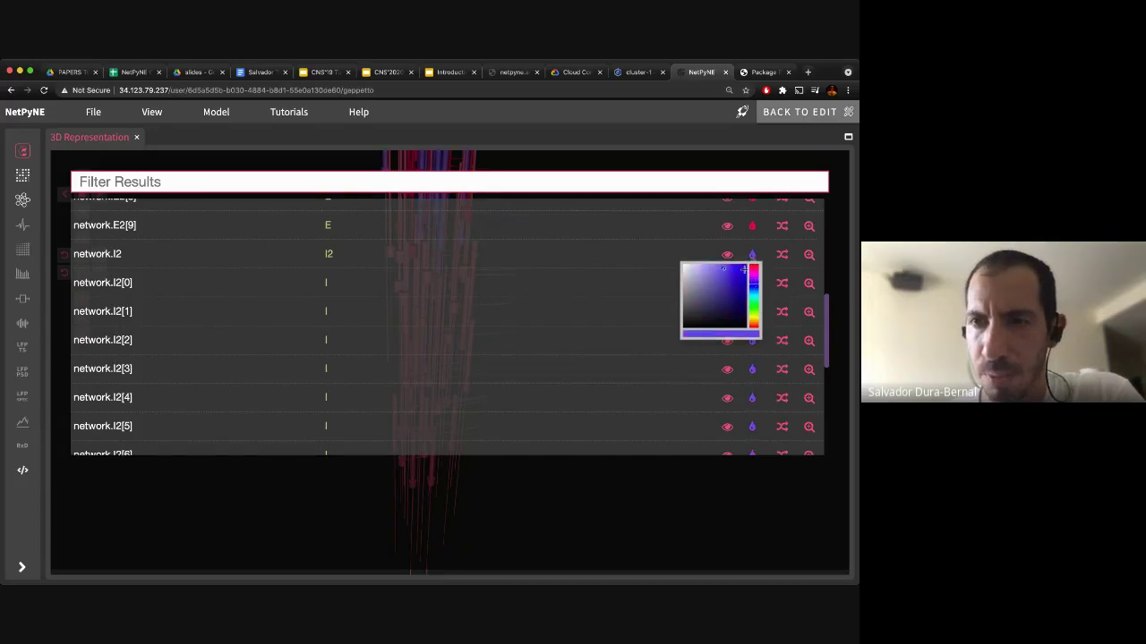
click(742, 269)
click(658, 323)
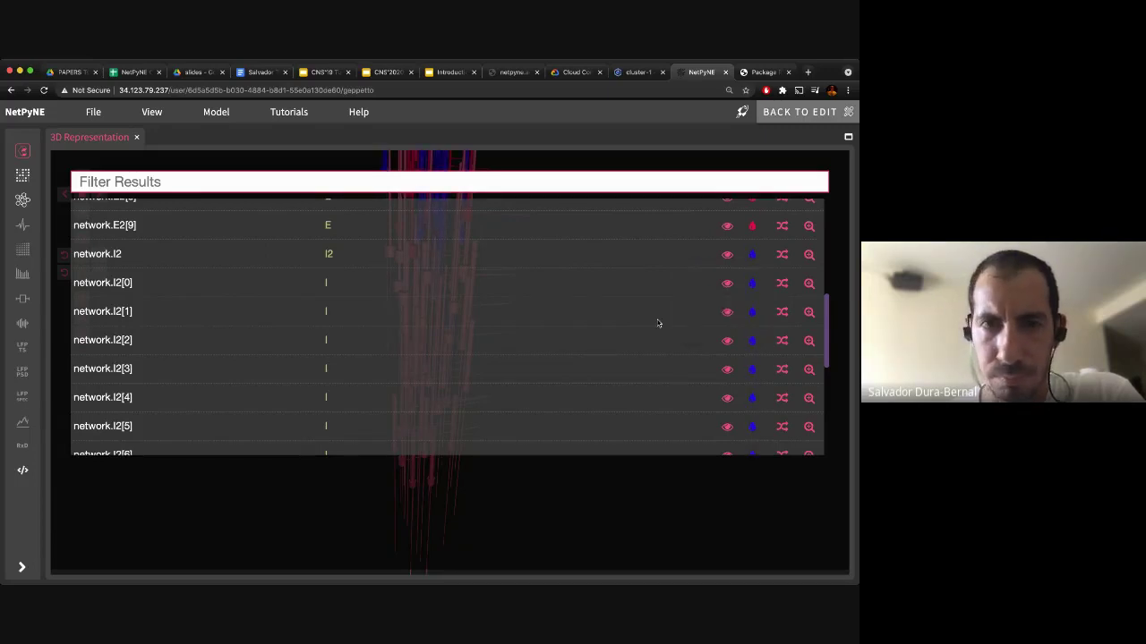
Find the E4 population in the network object list and colour it magenta.
scroll(658, 323, down, 5)
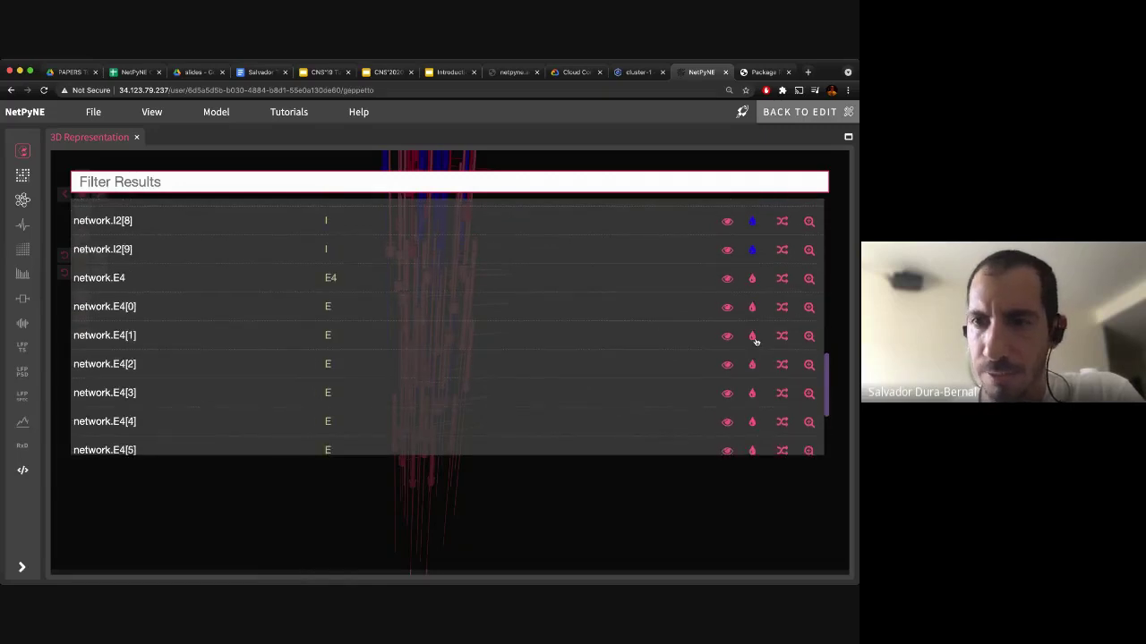
click(752, 278)
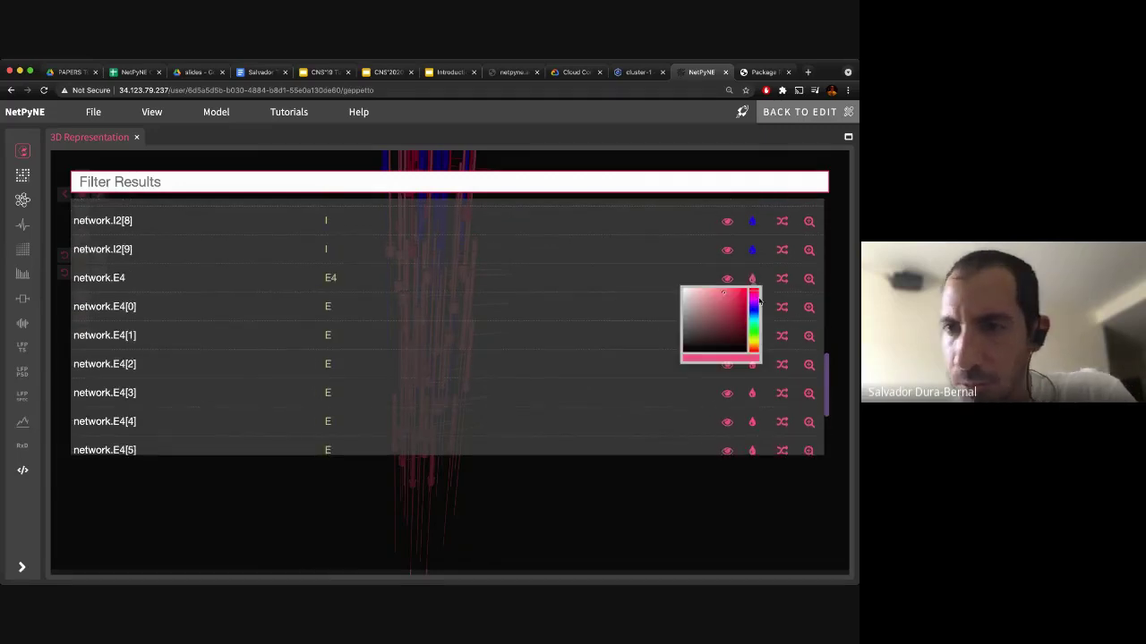
click(752, 293)
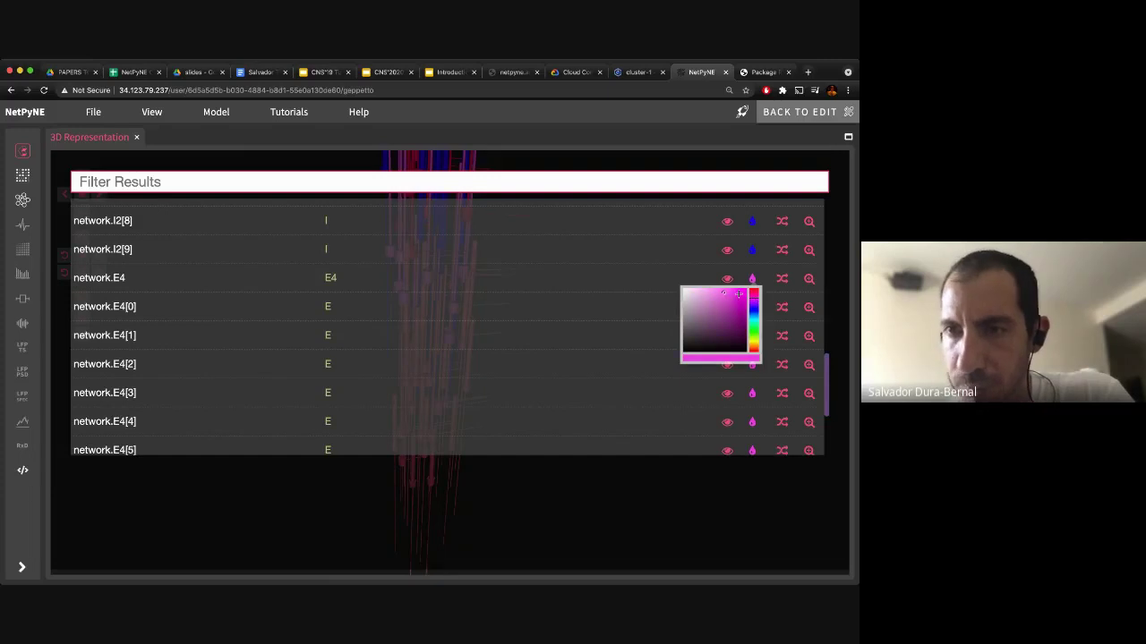
click(718, 375)
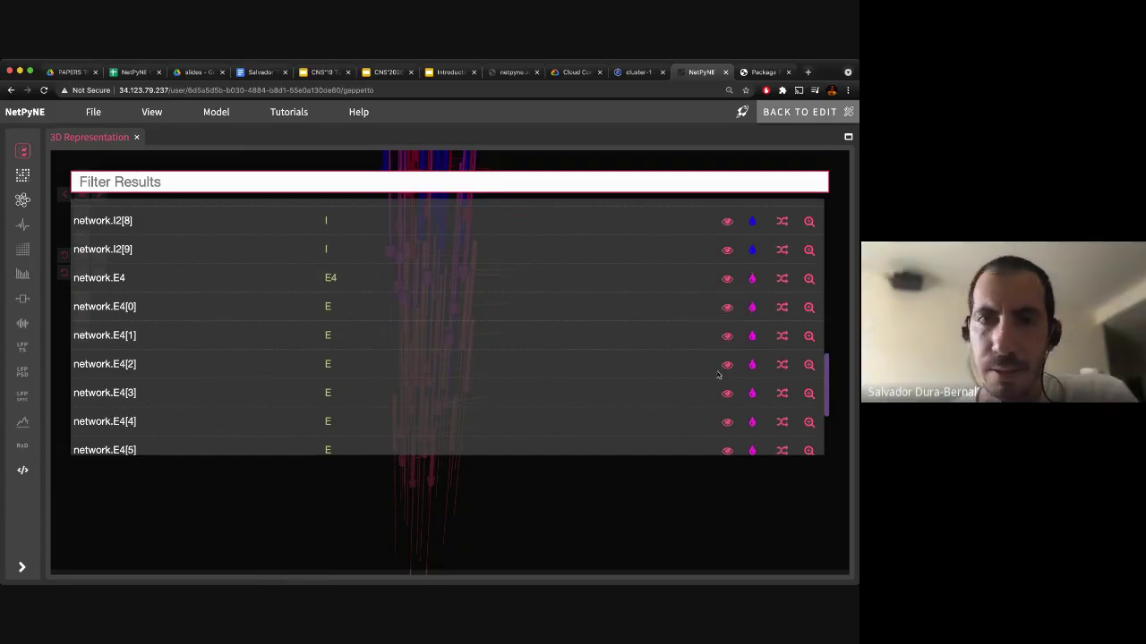
Find the I4 population in the network object list and colour it bright green.
scroll(718, 375, down, 3)
scroll(693, 367, down, 9)
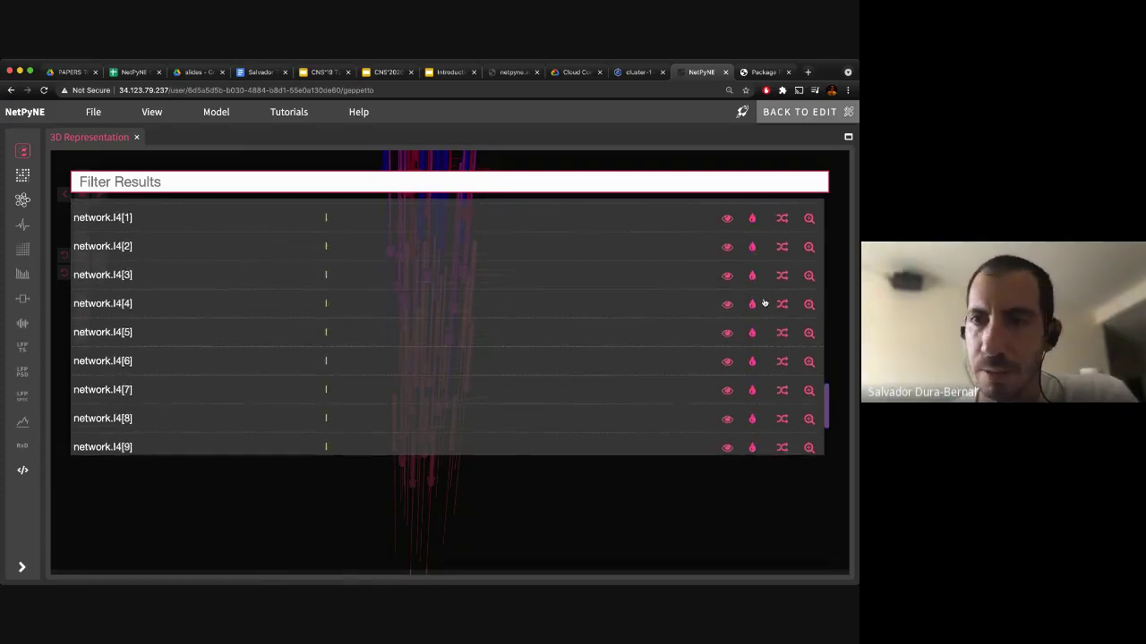
scroll(705, 294, up, 7)
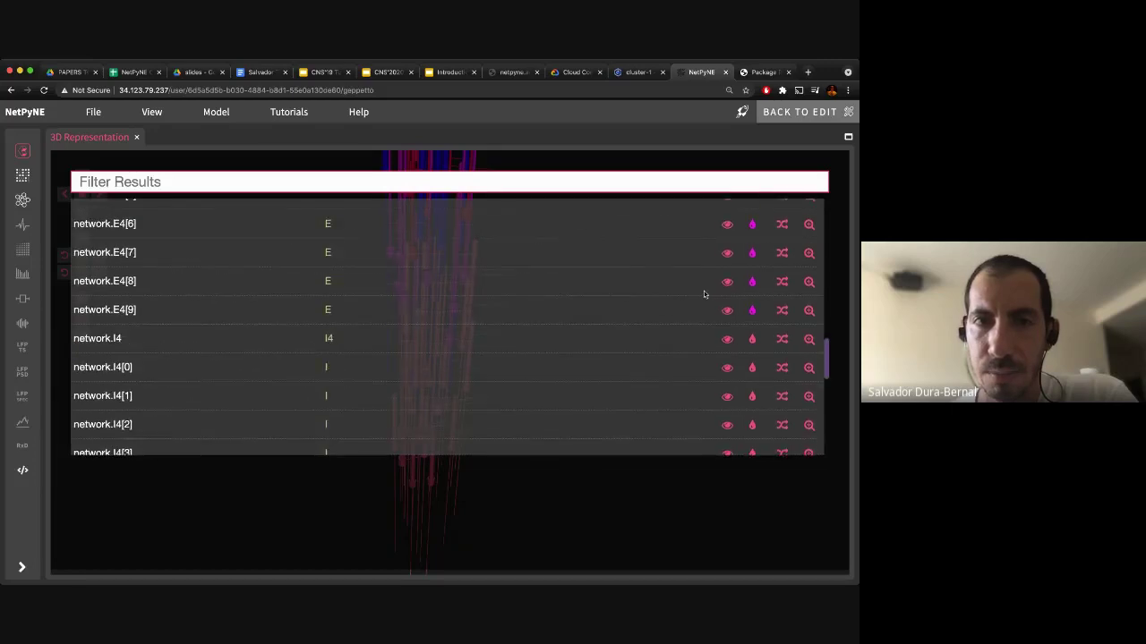
click(752, 330)
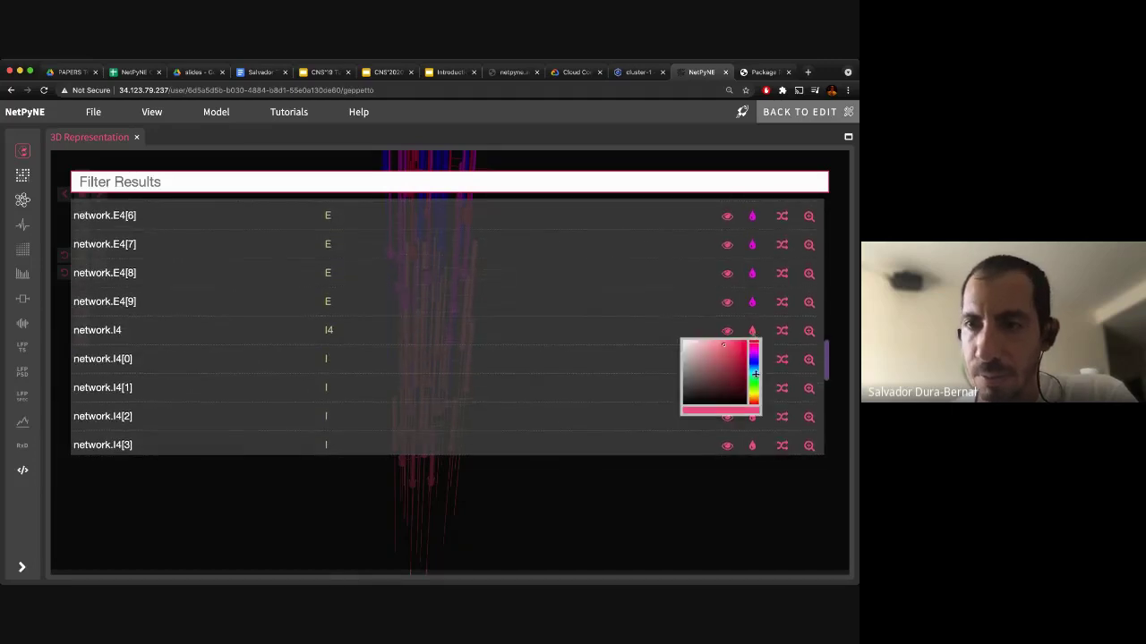
click(755, 385)
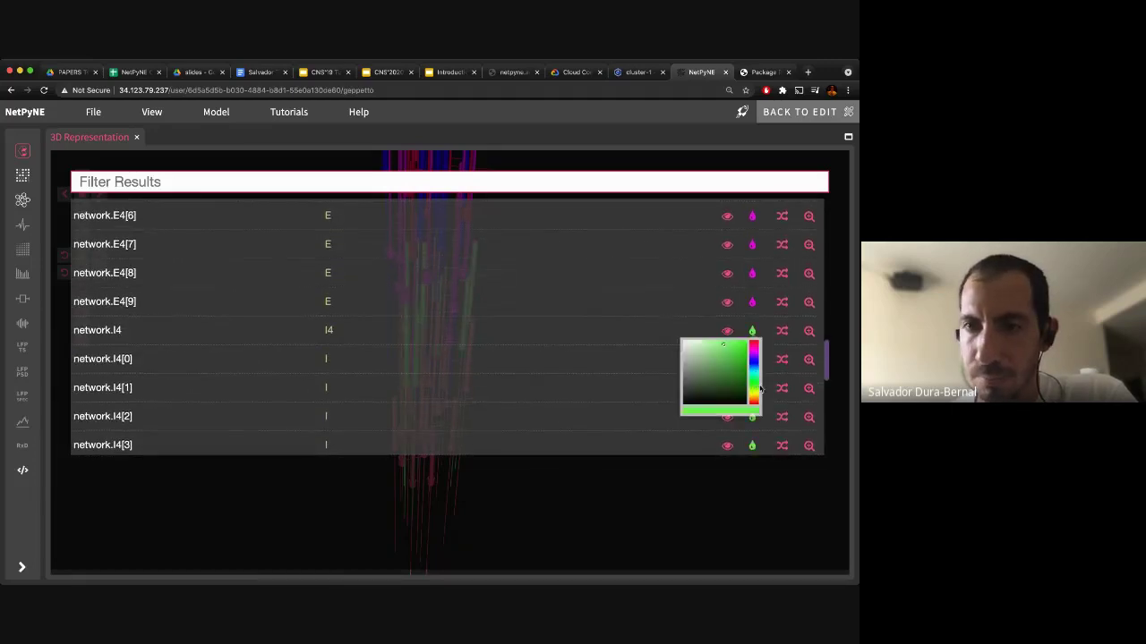
click(600, 367)
Find the E5 population in the network object list and colour it dark purple.
scroll(600, 367, down, 3)
scroll(599, 366, down, 4)
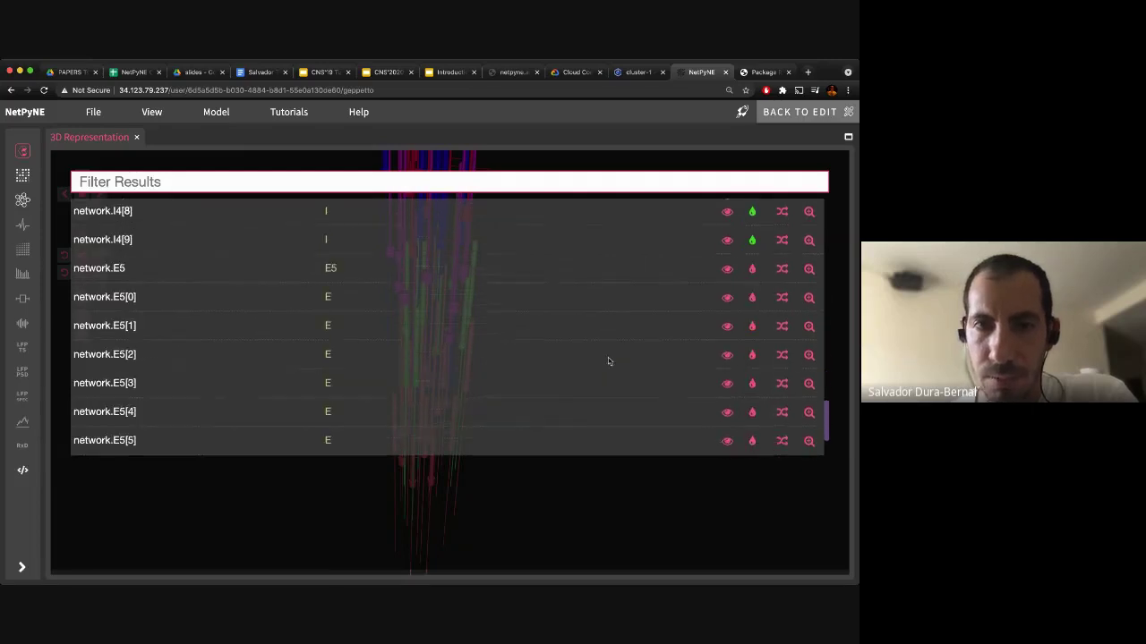
click(752, 270)
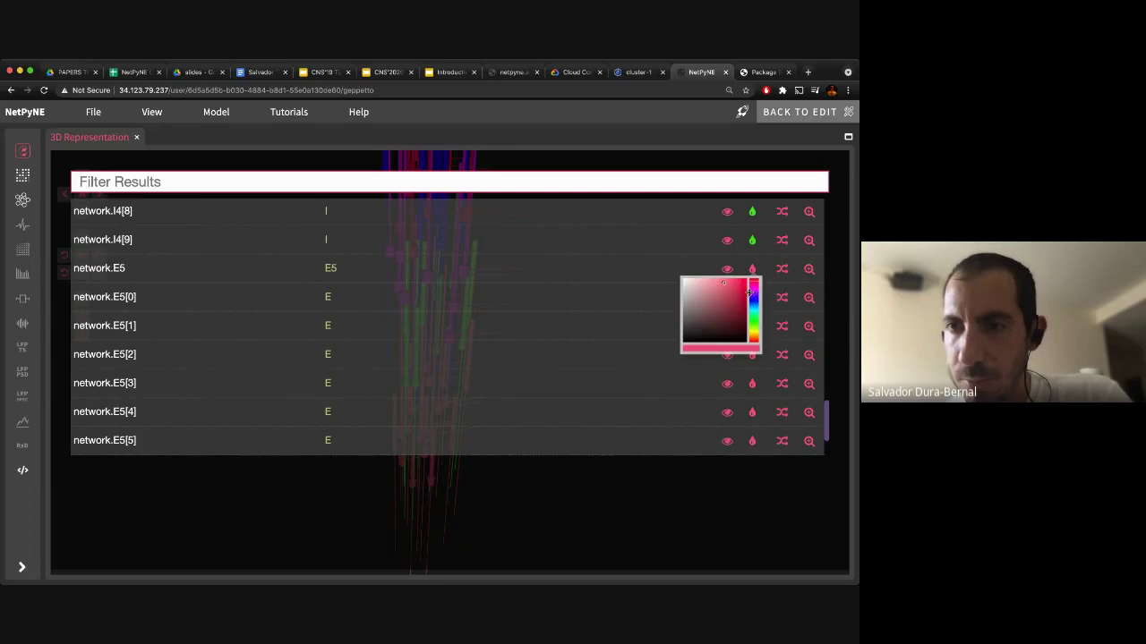
click(753, 292)
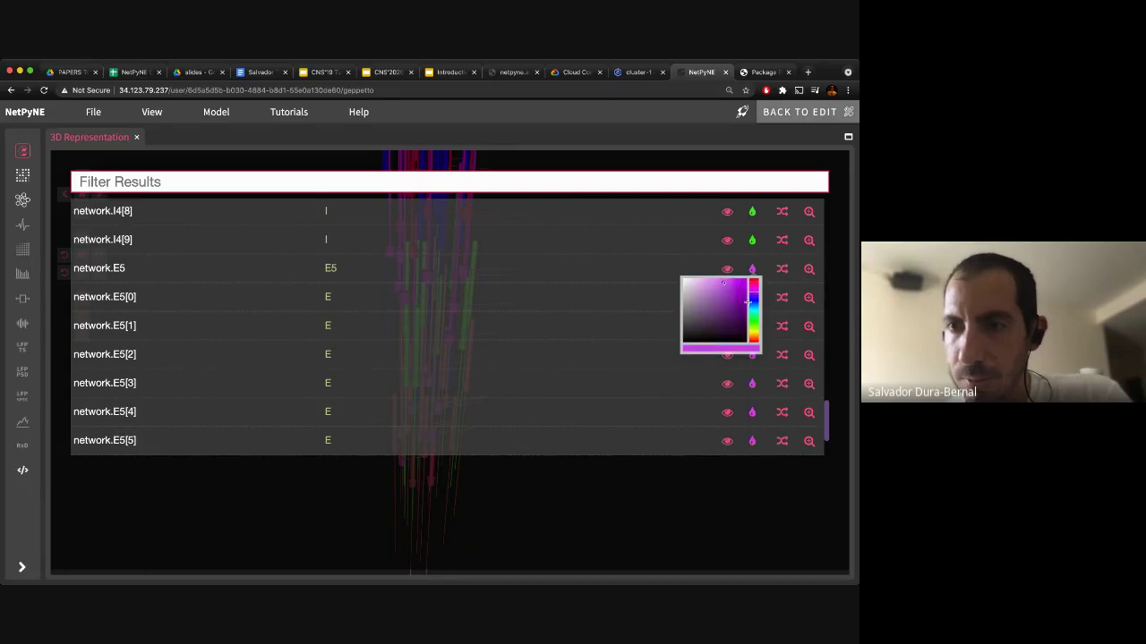
click(742, 307)
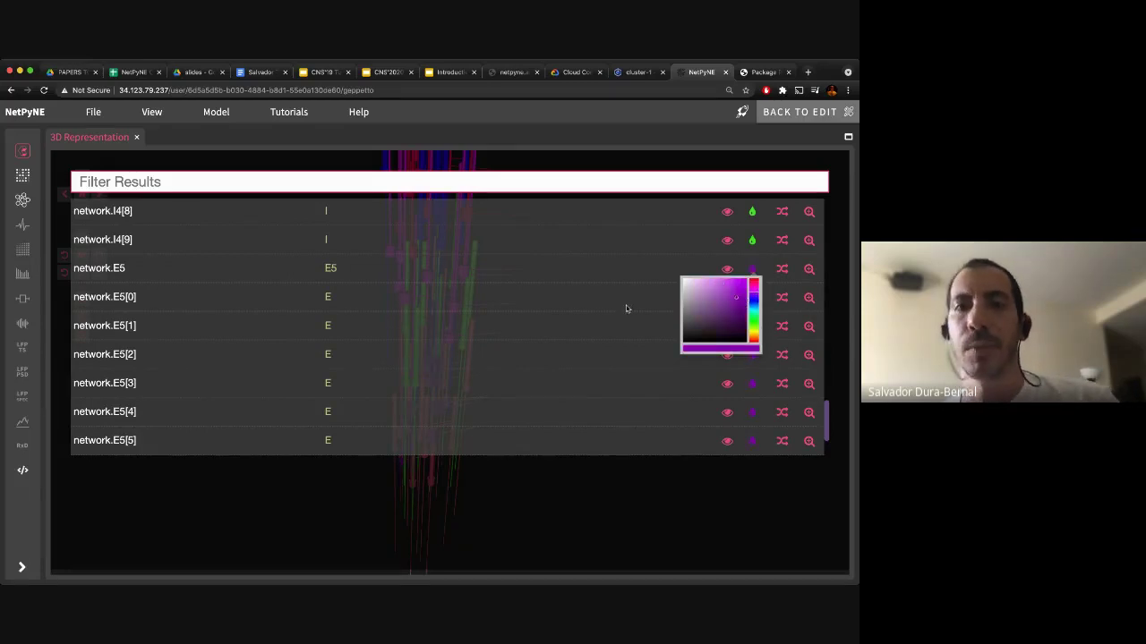
Close the colour picker and object list, and examine the coloured populations in the 3D network from different distances and angles.
click(626, 307)
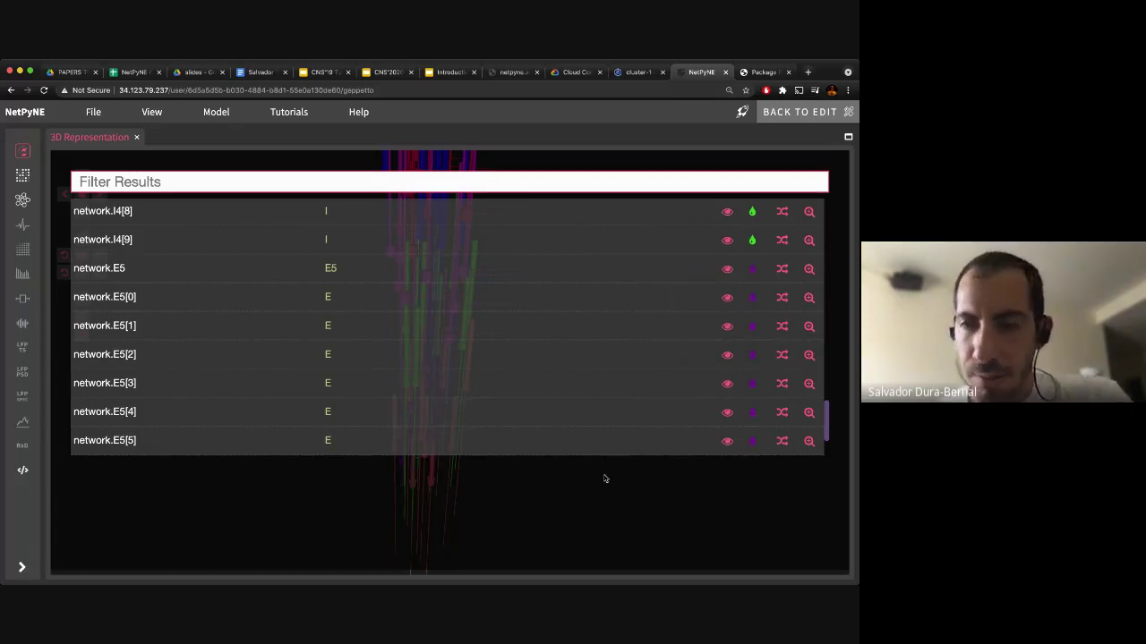
click(538, 467)
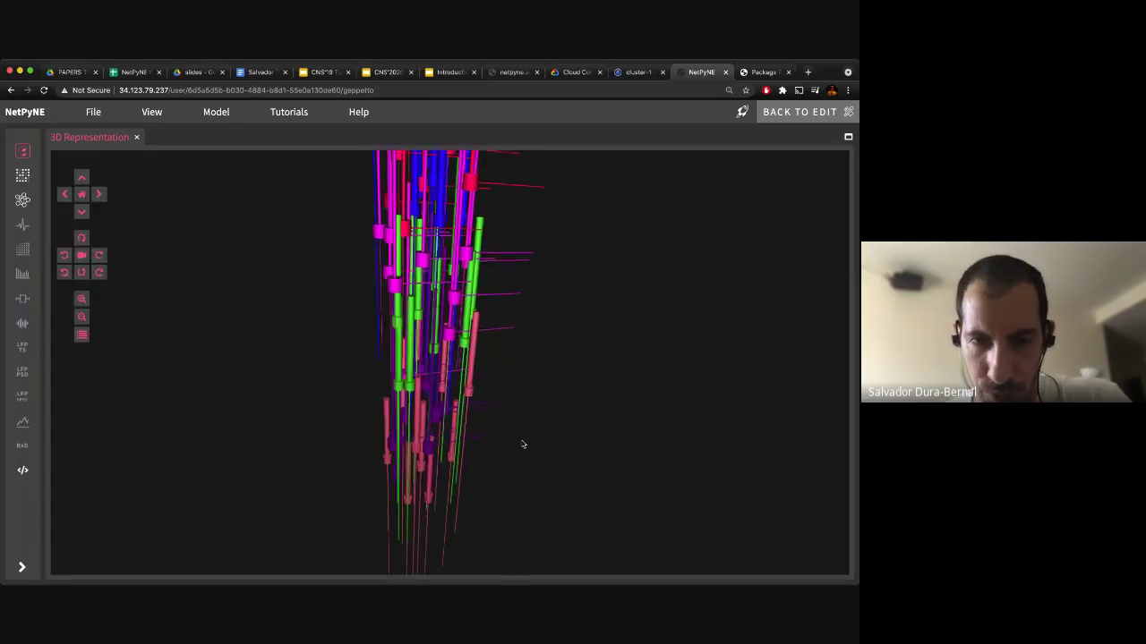
drag(522, 441, 503, 322)
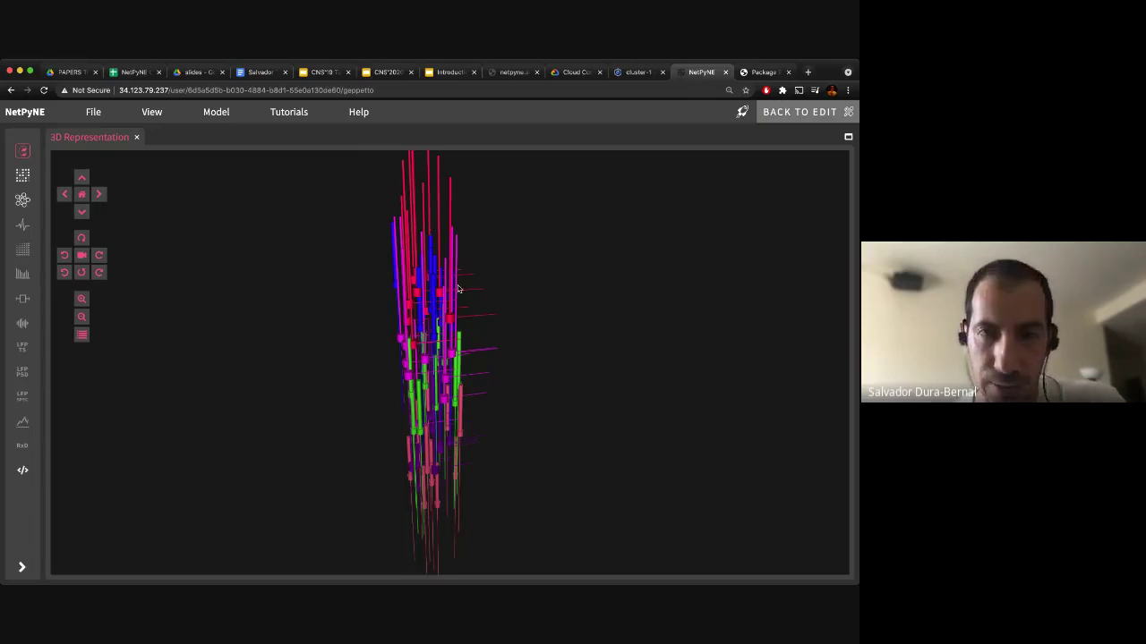
drag(457, 289, 431, 308)
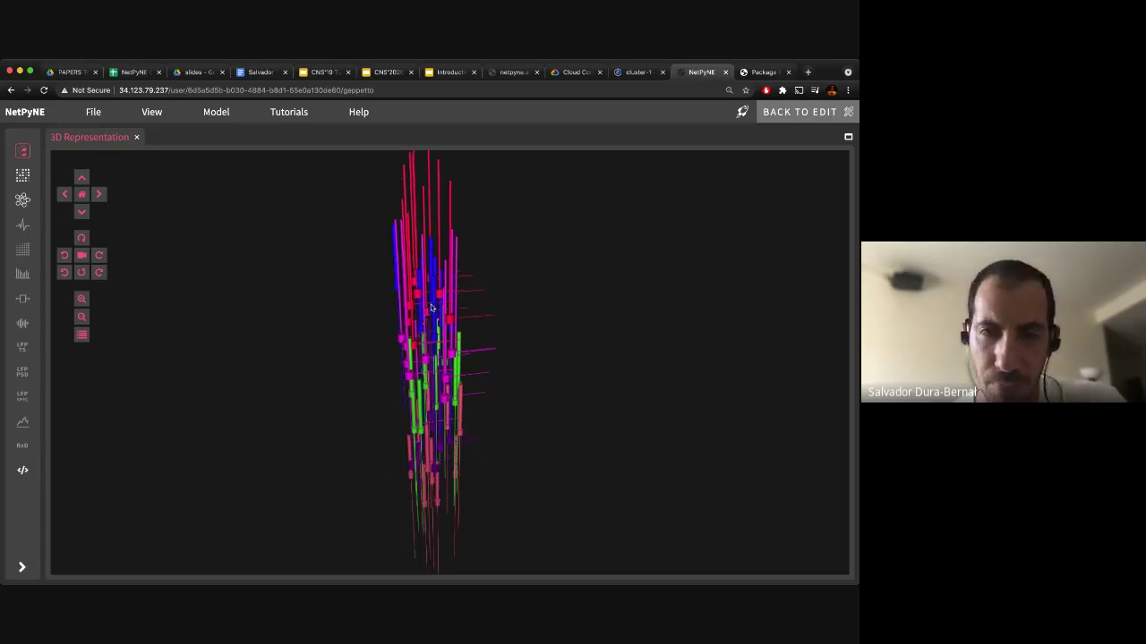
scroll(430, 307, up, 5)
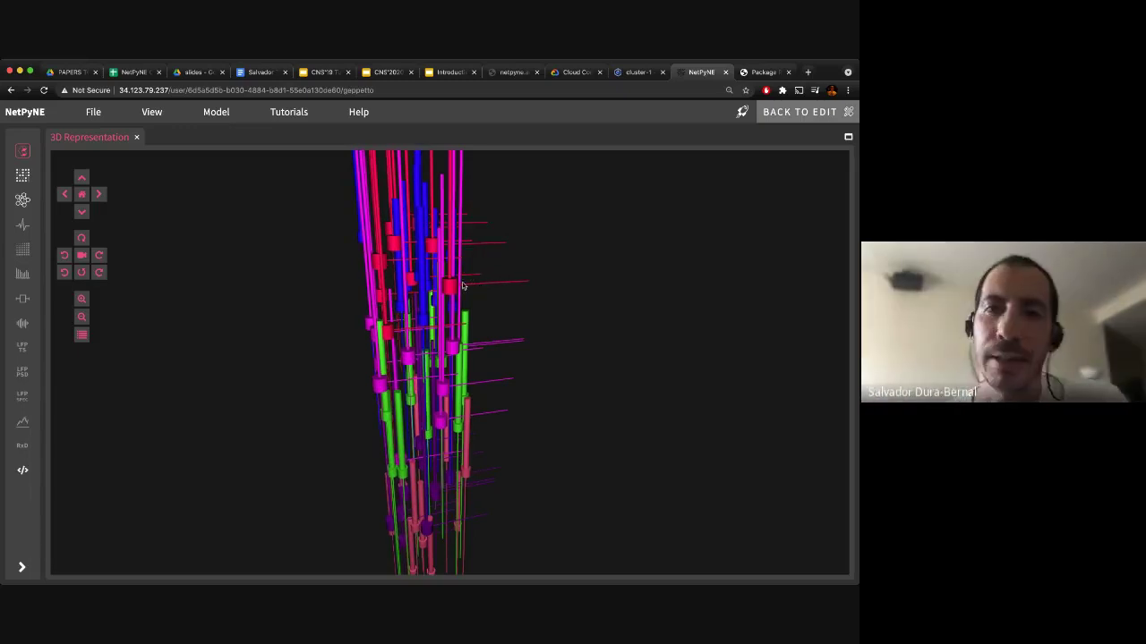
drag(478, 287, 426, 270)
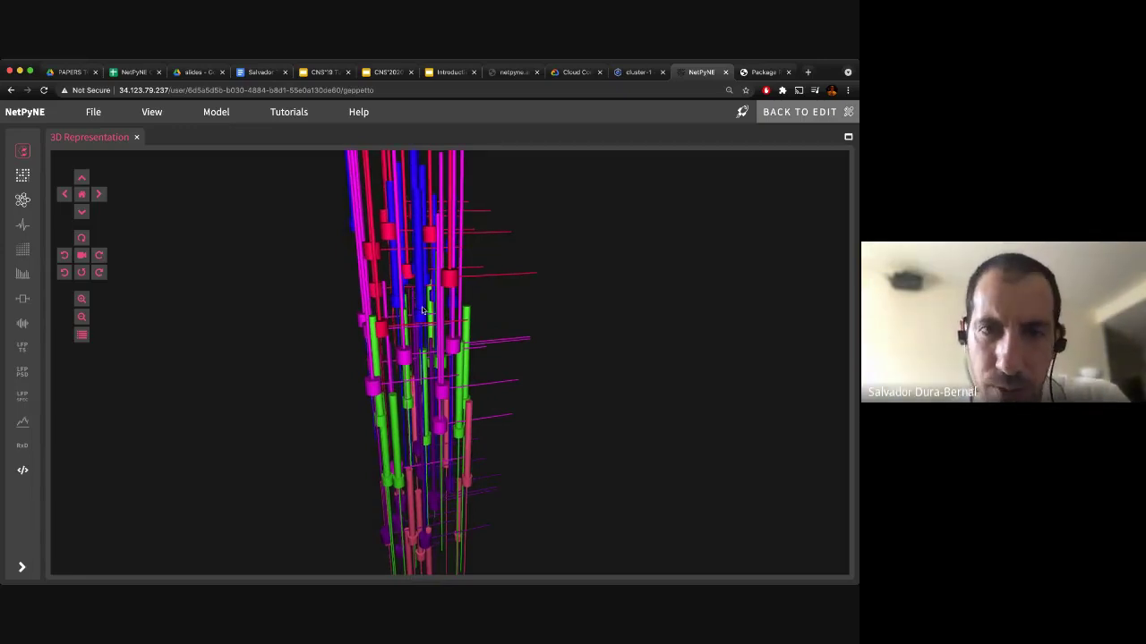
scroll(423, 310, up, 5)
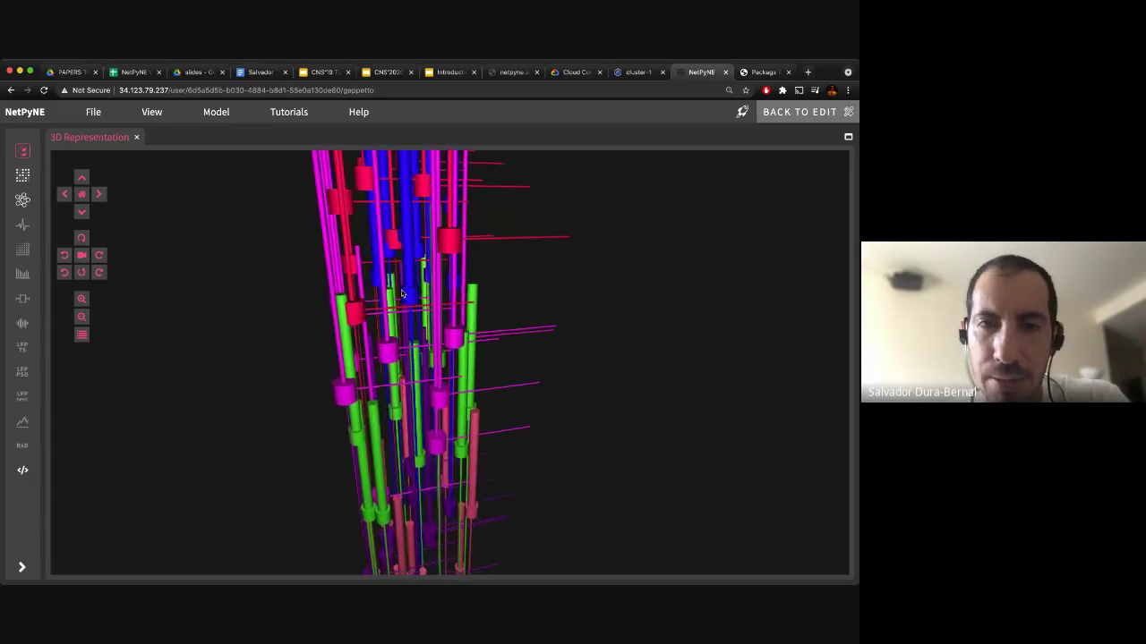
drag(402, 293, 453, 479)
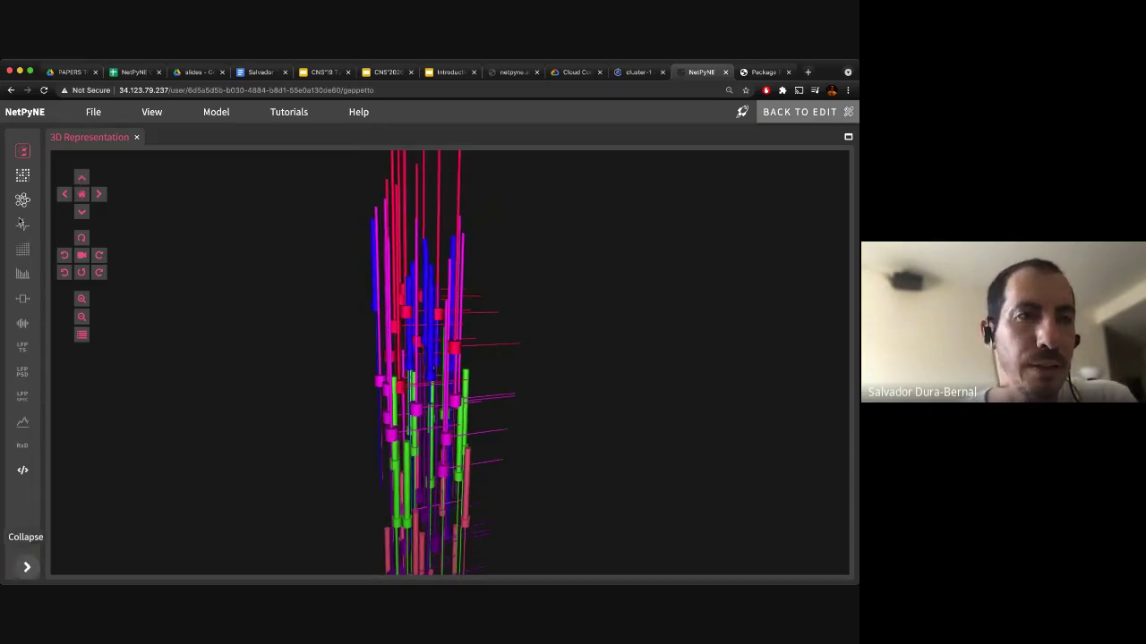
Display the Connections Plot beside the 3D representation and widen it to take up most of the workspace.
click(27, 567)
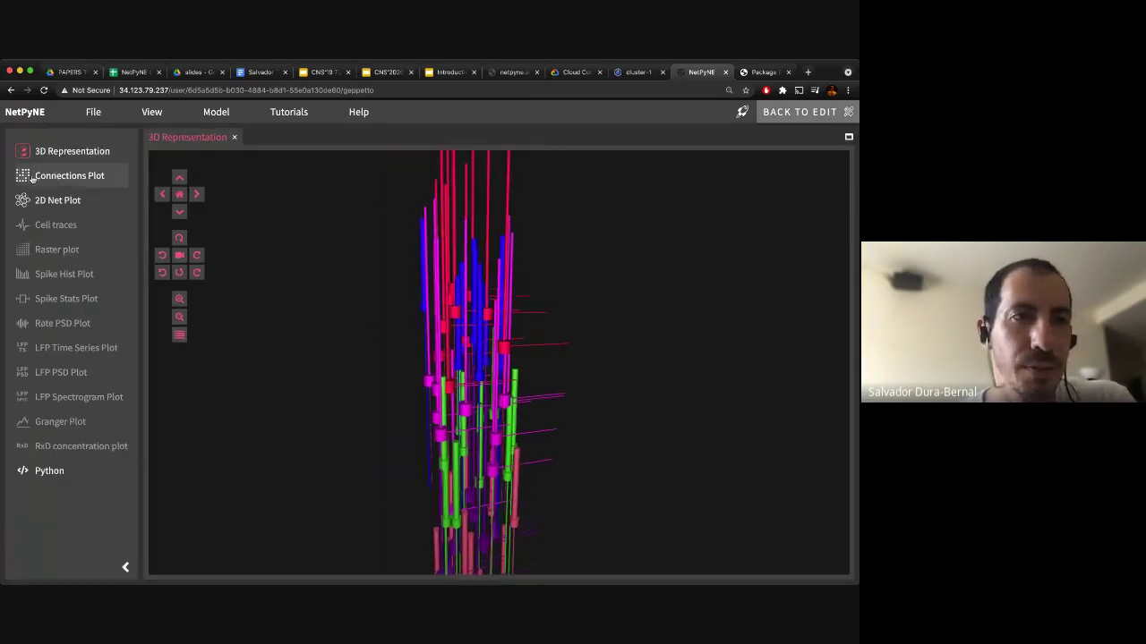
click(51, 178)
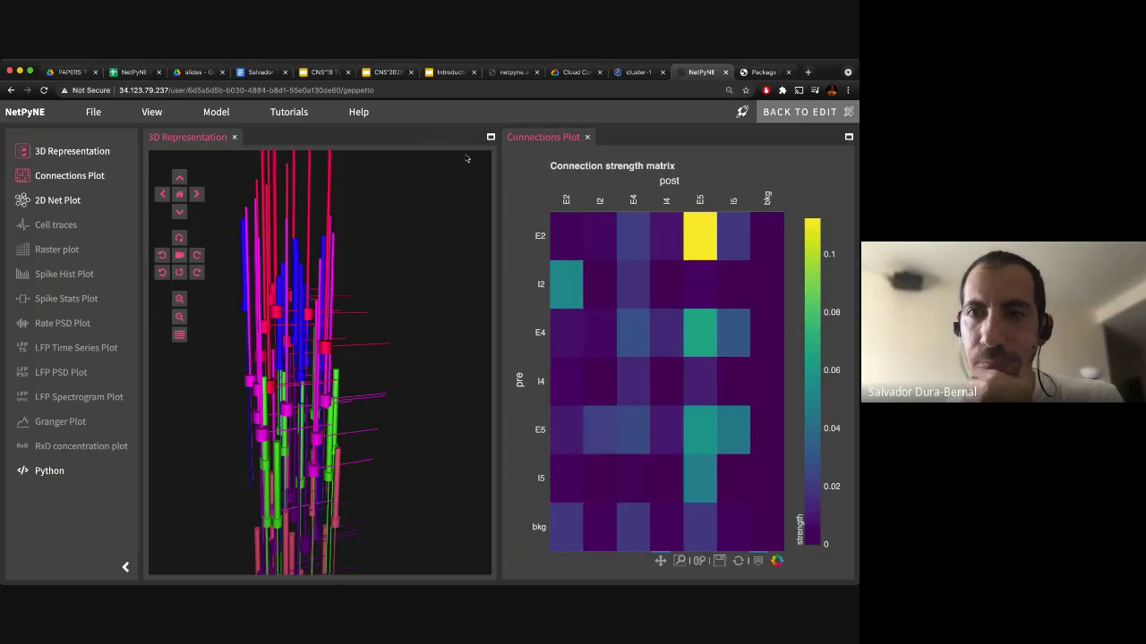
drag(500, 251, 375, 278)
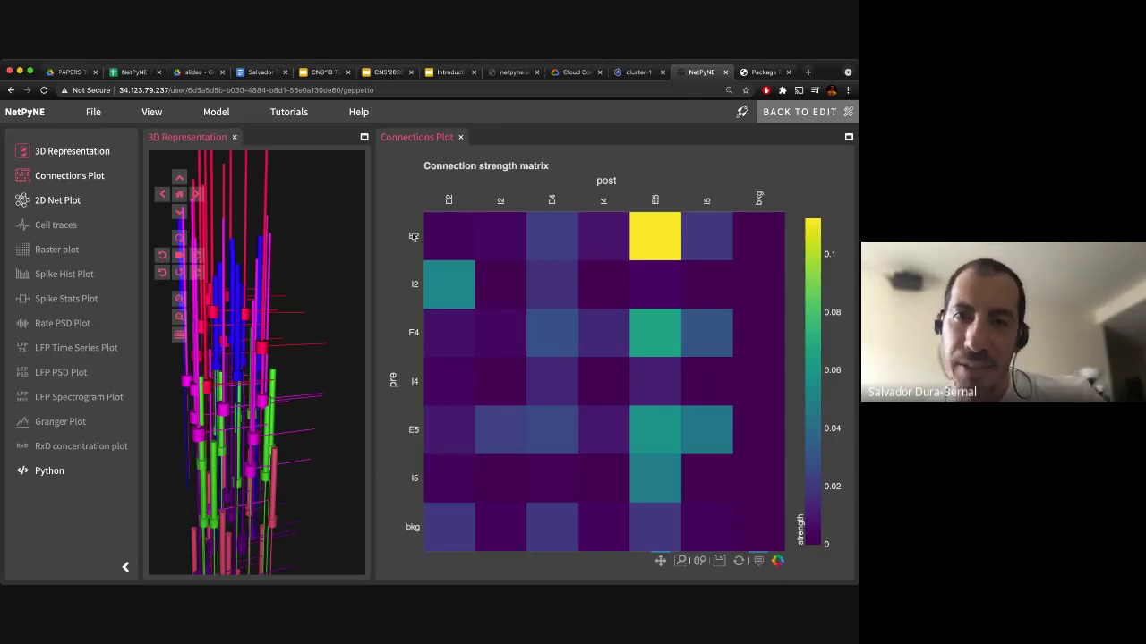
Inspect individual connection strengths in the matrix, including E2 to I4, I2 to I2 and I2 to E2.
mouse_move(429, 228)
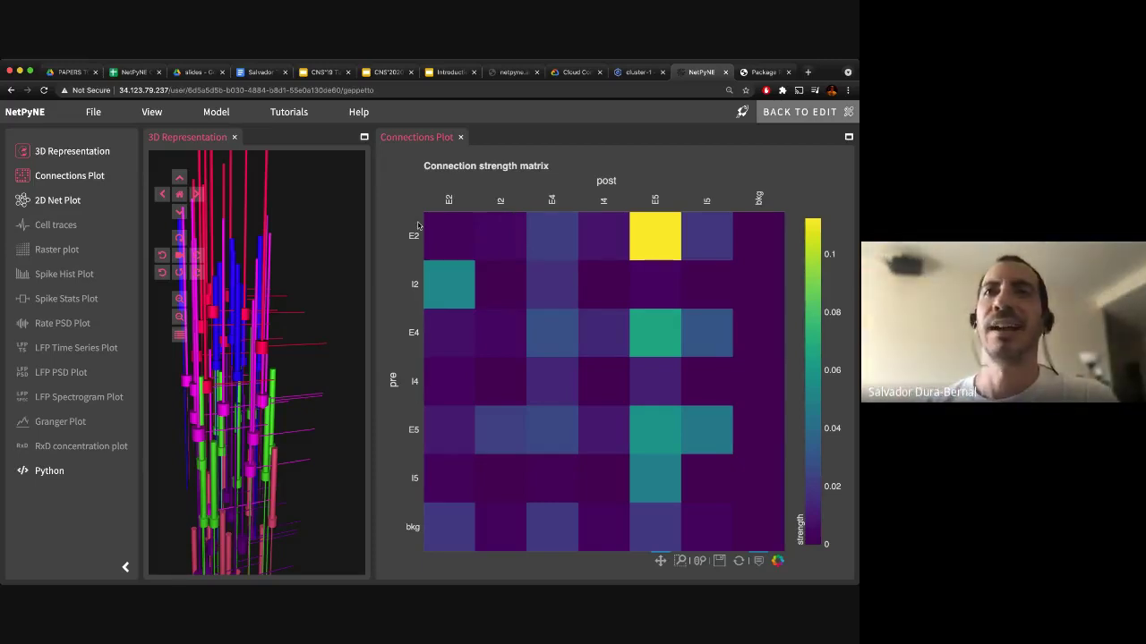
mouse_move(438, 218)
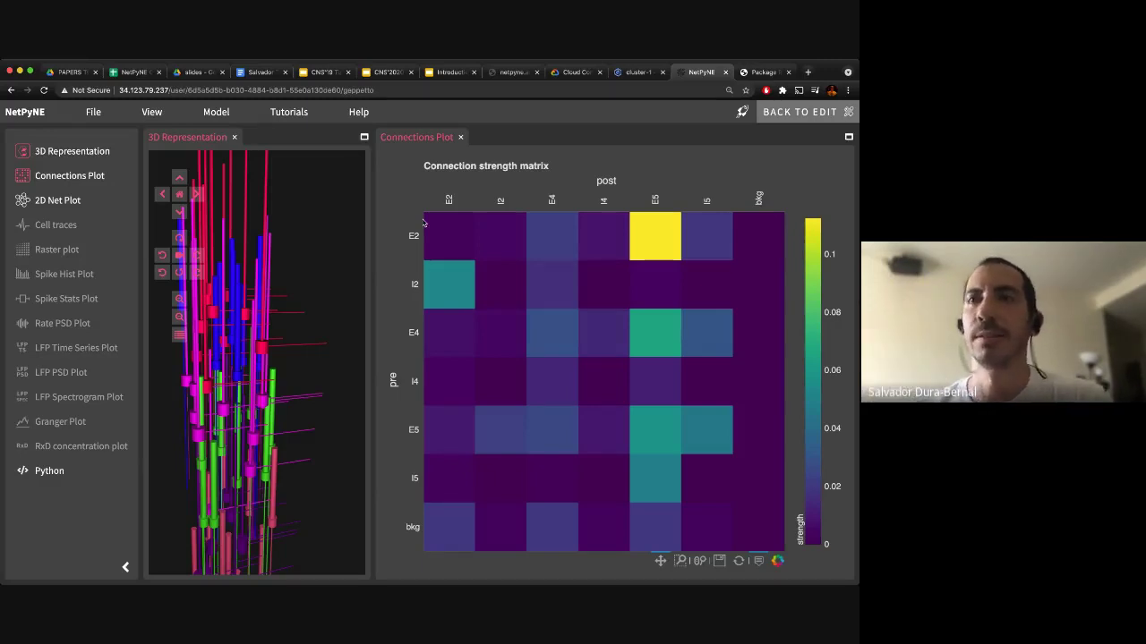
mouse_move(687, 220)
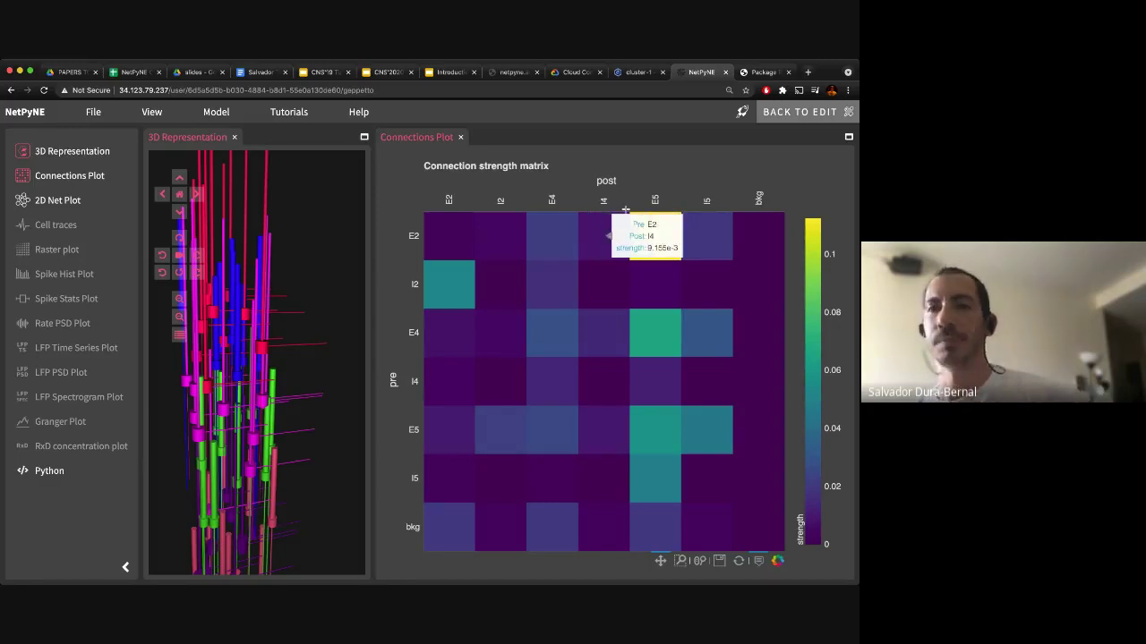
mouse_move(556, 224)
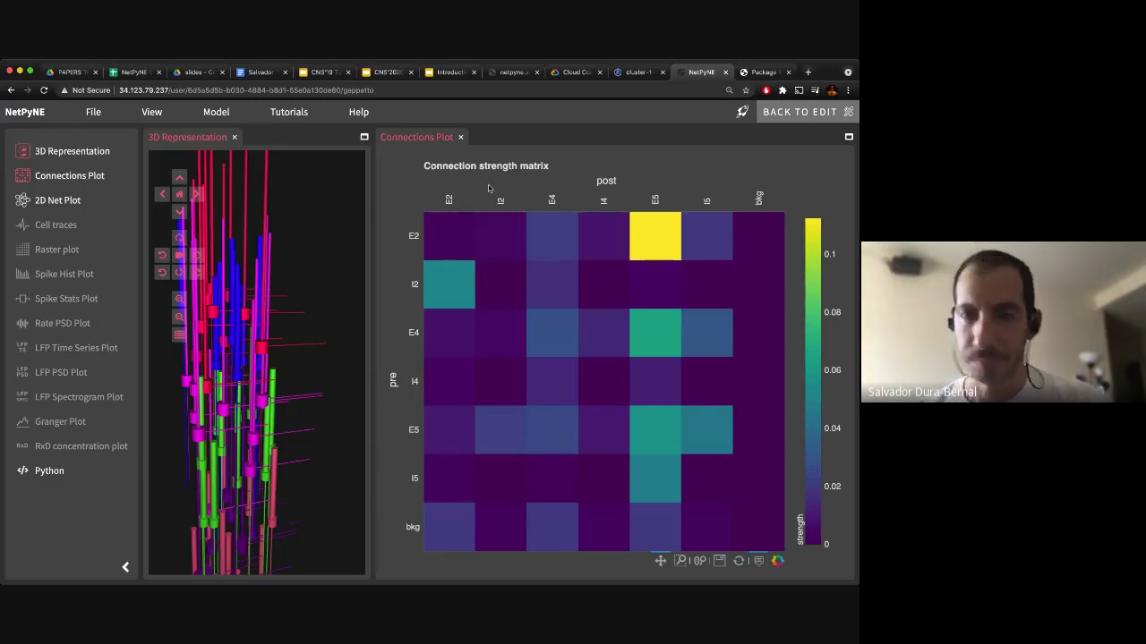
mouse_move(501, 283)
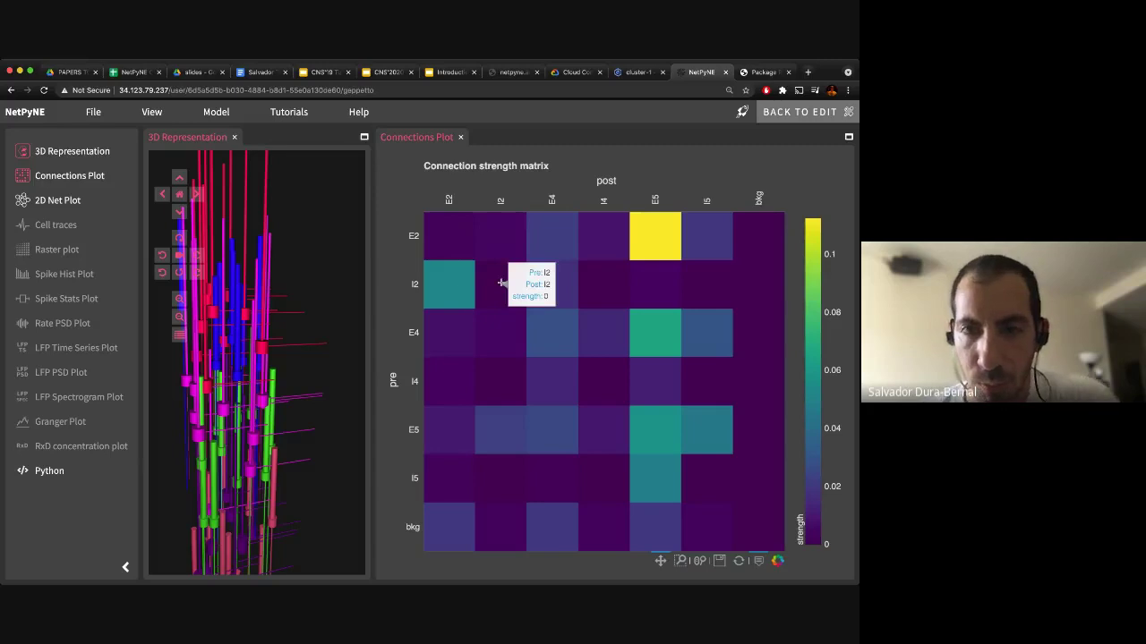
mouse_move(455, 288)
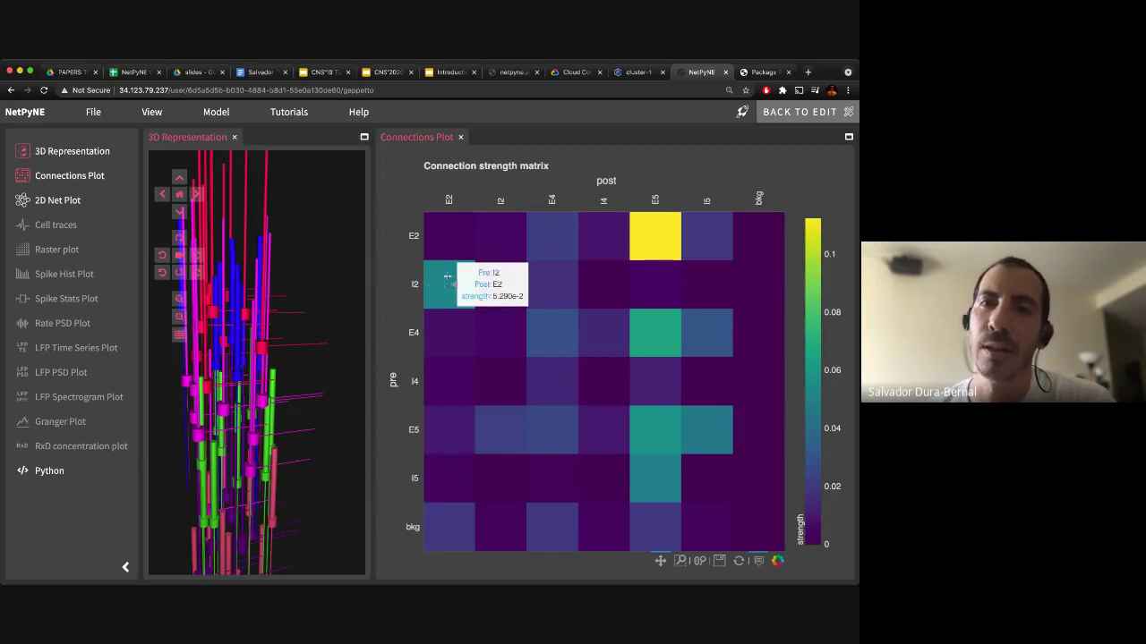
mouse_move(645, 279)
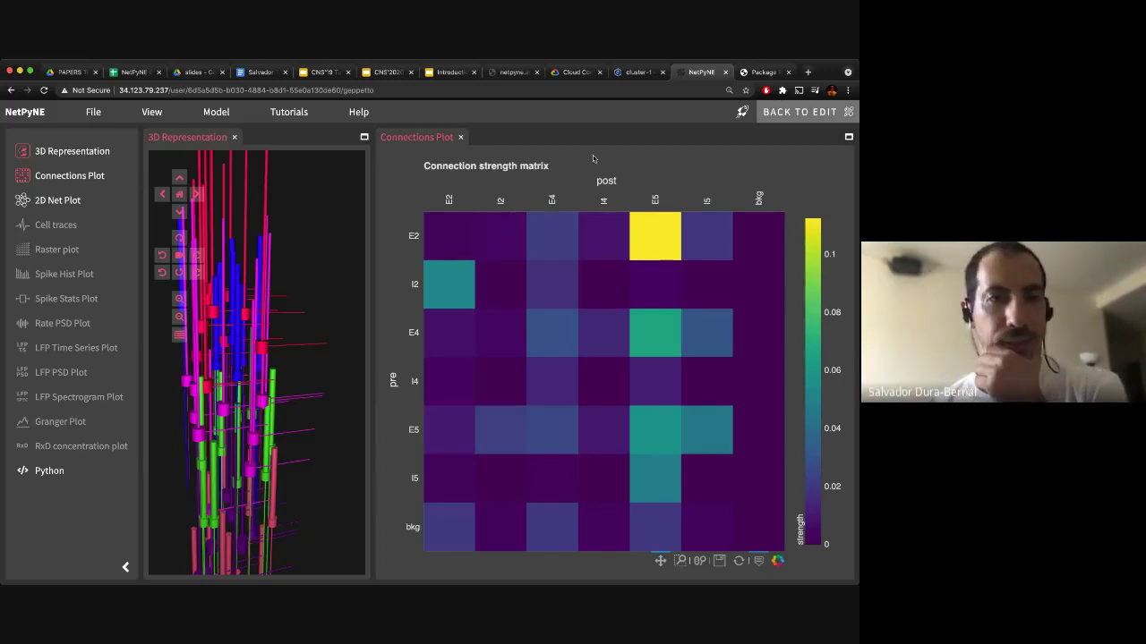
Return to editing the model and show the Python console, enlarged, beneath the stimulation targets.
click(808, 116)
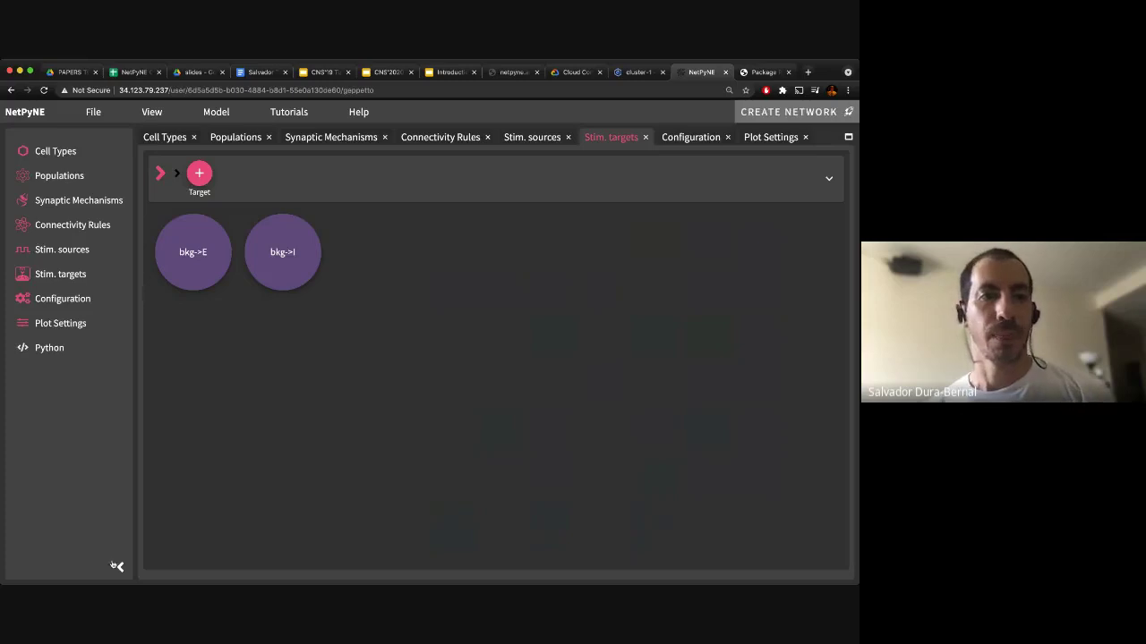
click(120, 566)
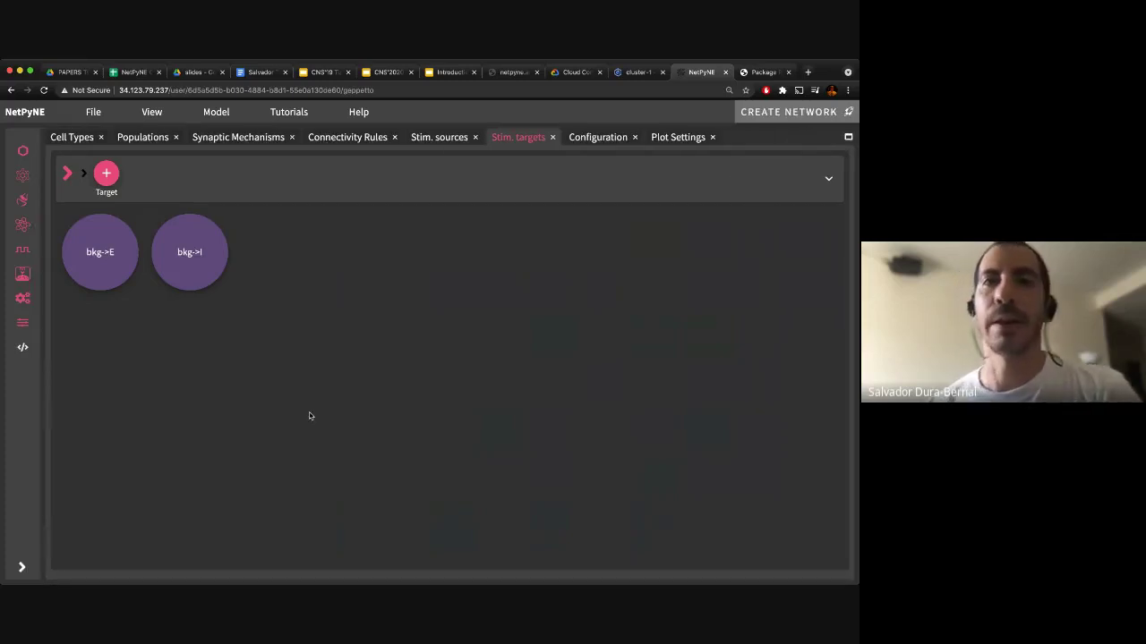
click(21, 349)
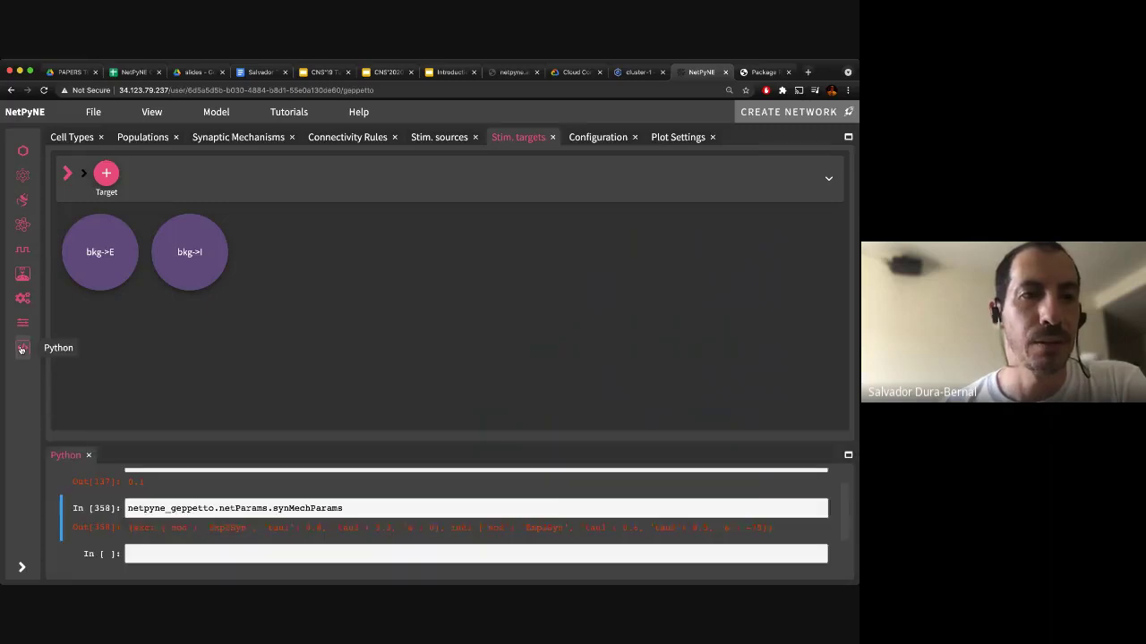
drag(174, 442, 153, 332)
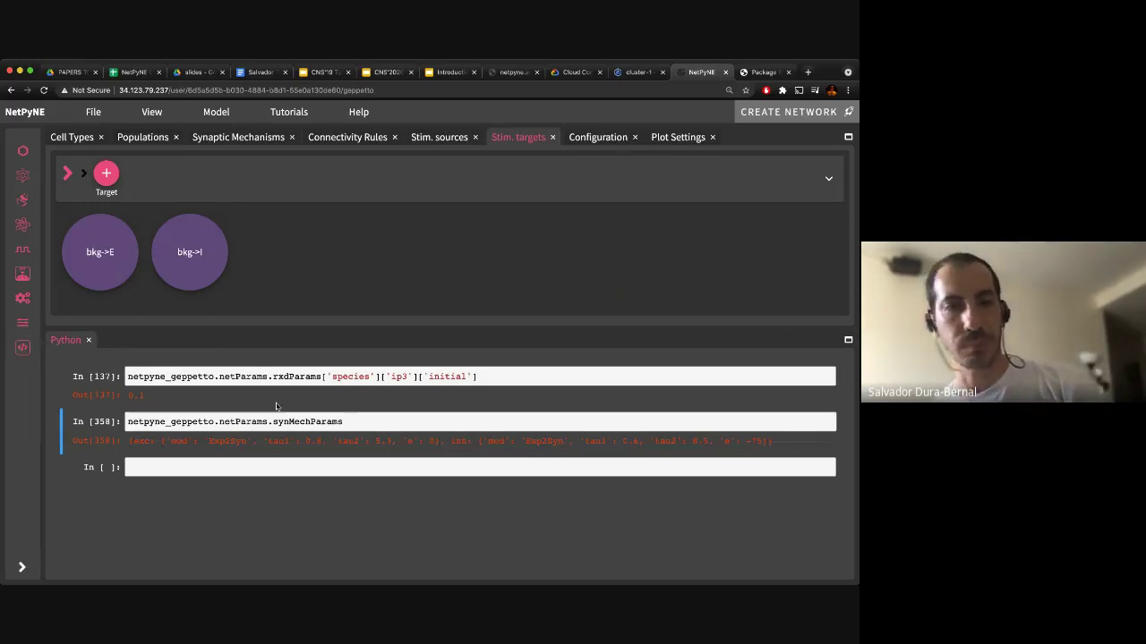
Clear the existing rxdParams and synMechParams expressions from the two used Python cells.
click(504, 382)
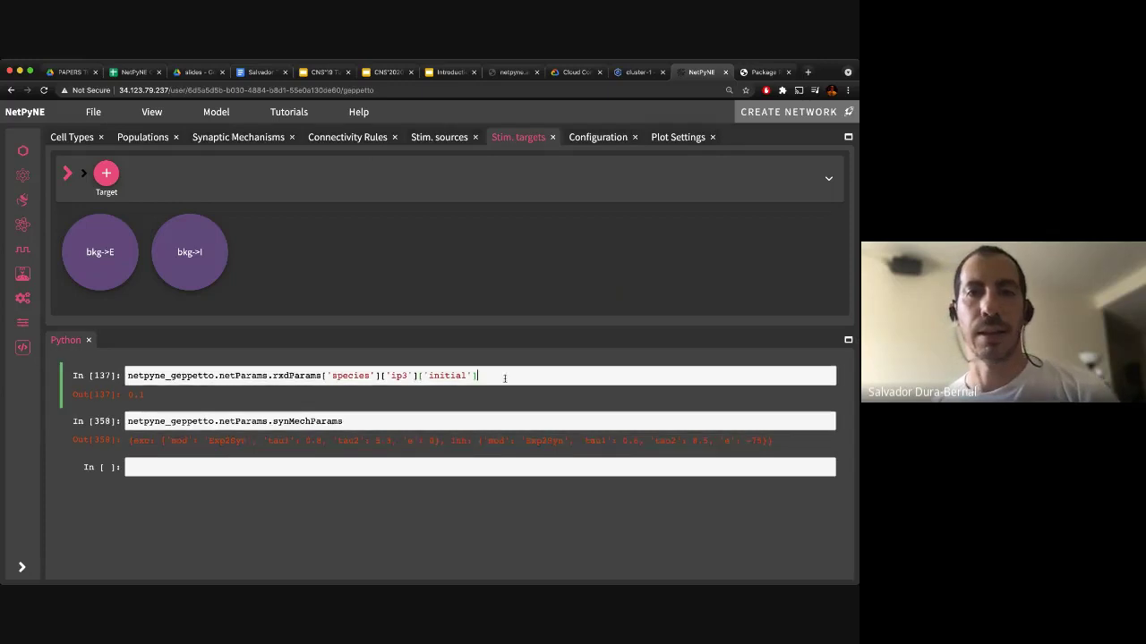
drag(479, 376, 125, 376)
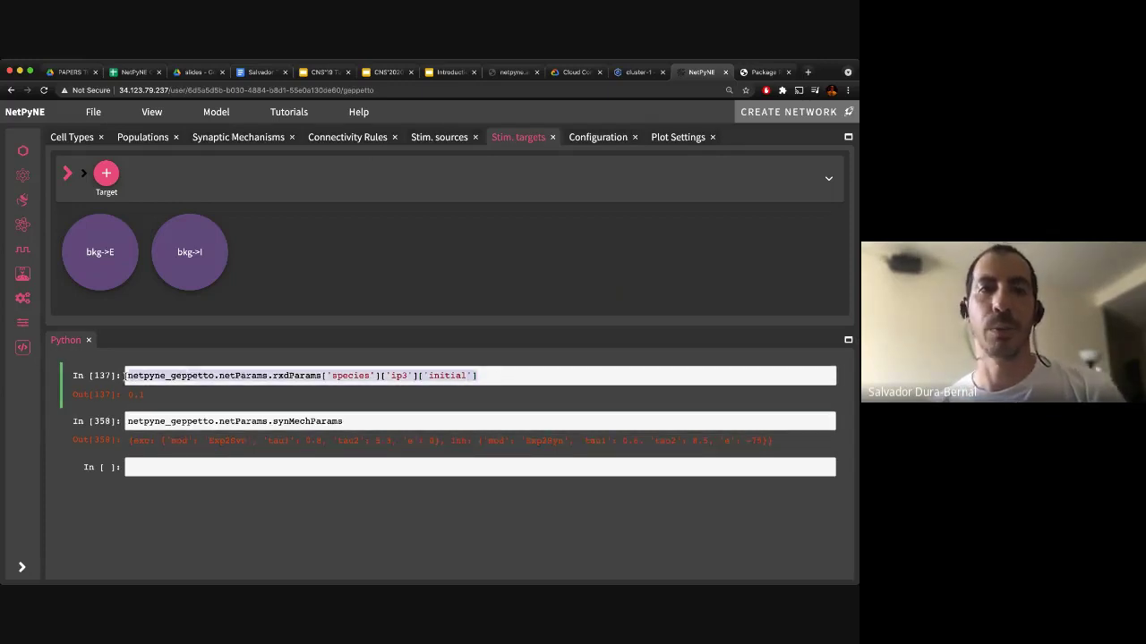
click(361, 423)
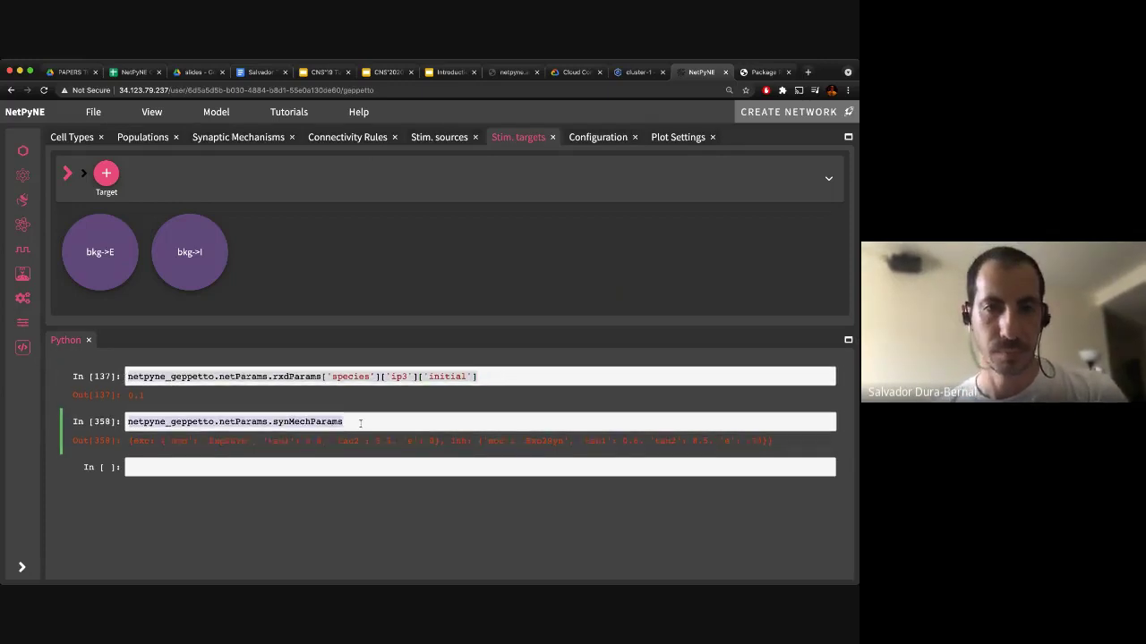
key(ctrl+a)
key(BackSpace)
click(520, 376)
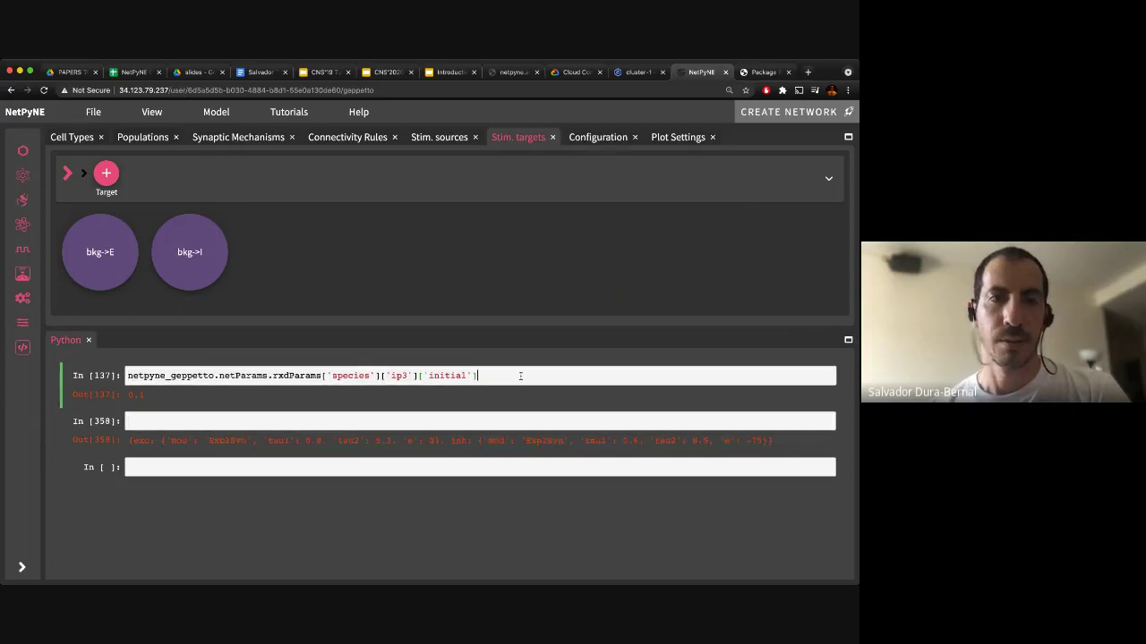
key(ctrl+a)
key(BackSpace)
Enter netpyne_geppetto.netParams in the first Python cell and run it.
text(netpyn)
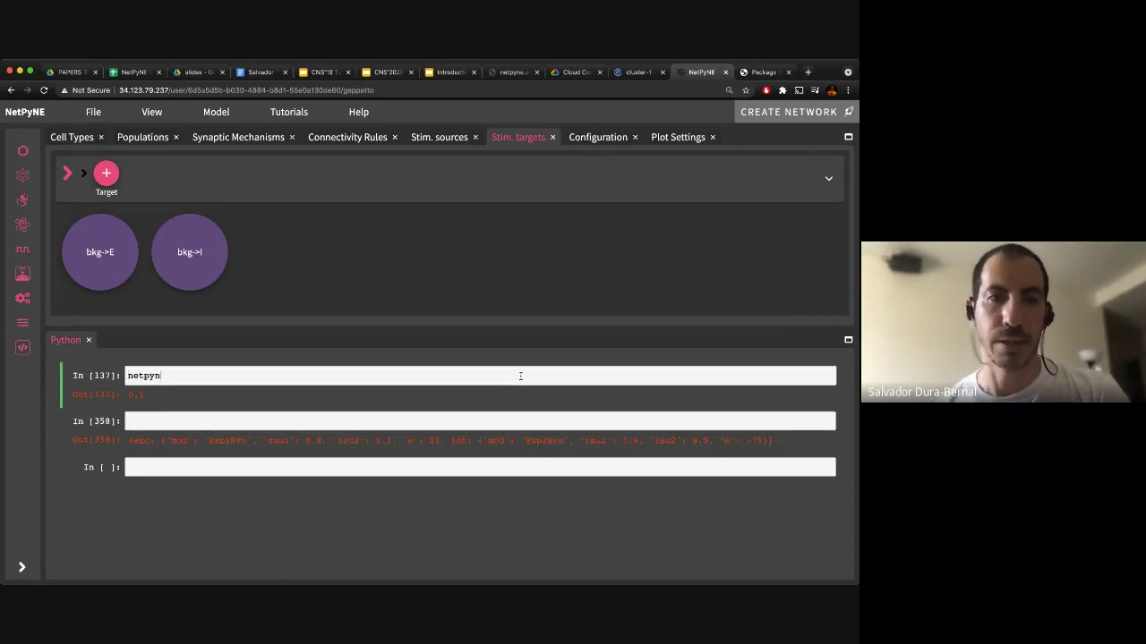
text(e_gepp)
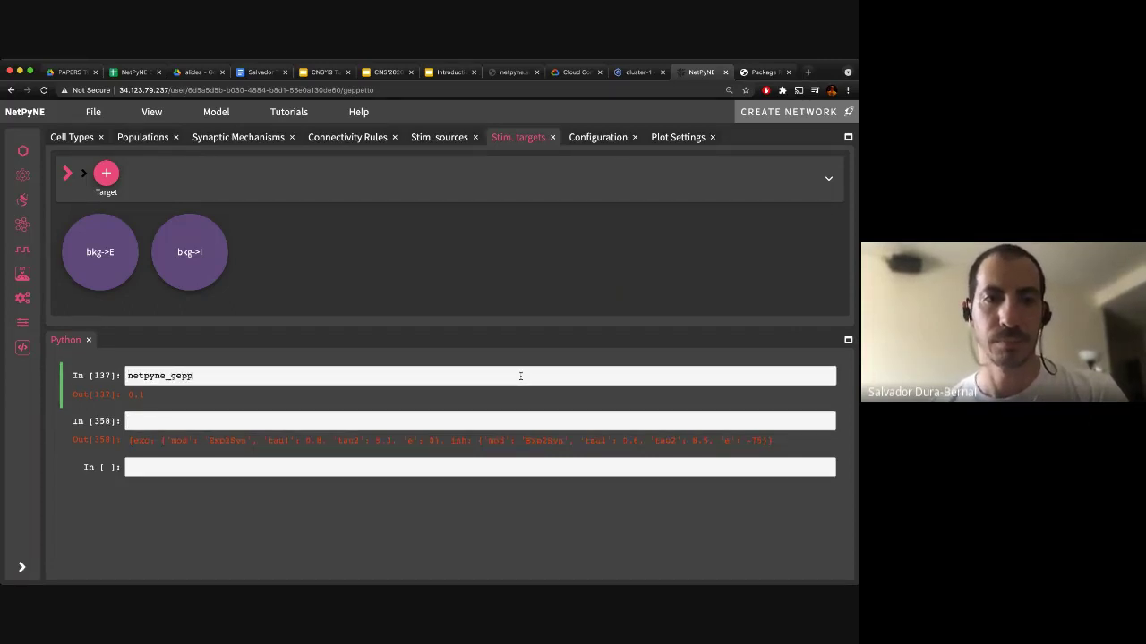
text(etto.netPArams)
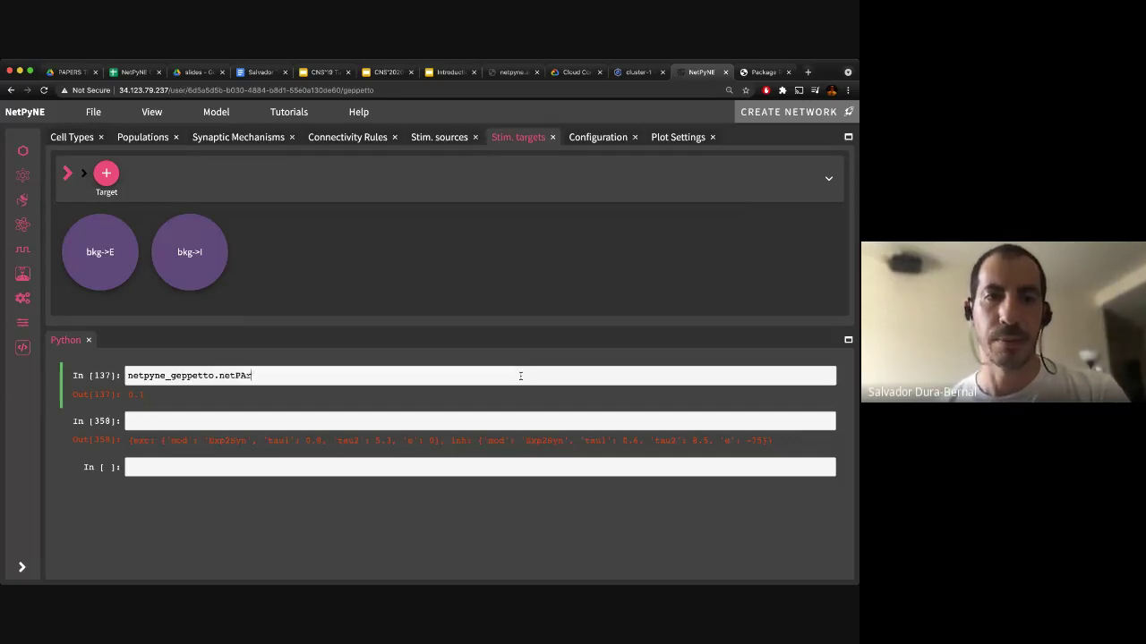
key(BackSpace)
key(BackSpace)
key(BackSpace)
key(BackSpace)
key(BackSpace)
text(arams)
key(shift+Return)
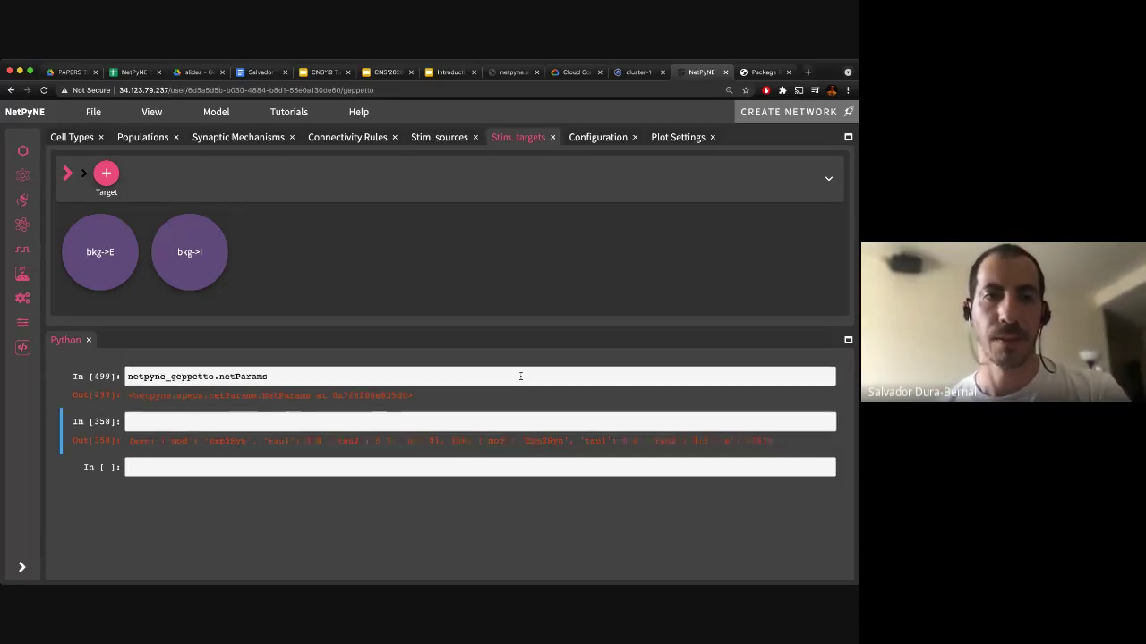
Extend the first cell's expression to netpyne_geppetto.netParams.rxdParams, run it and return to the start of its output.
click(291, 379)
text(.)
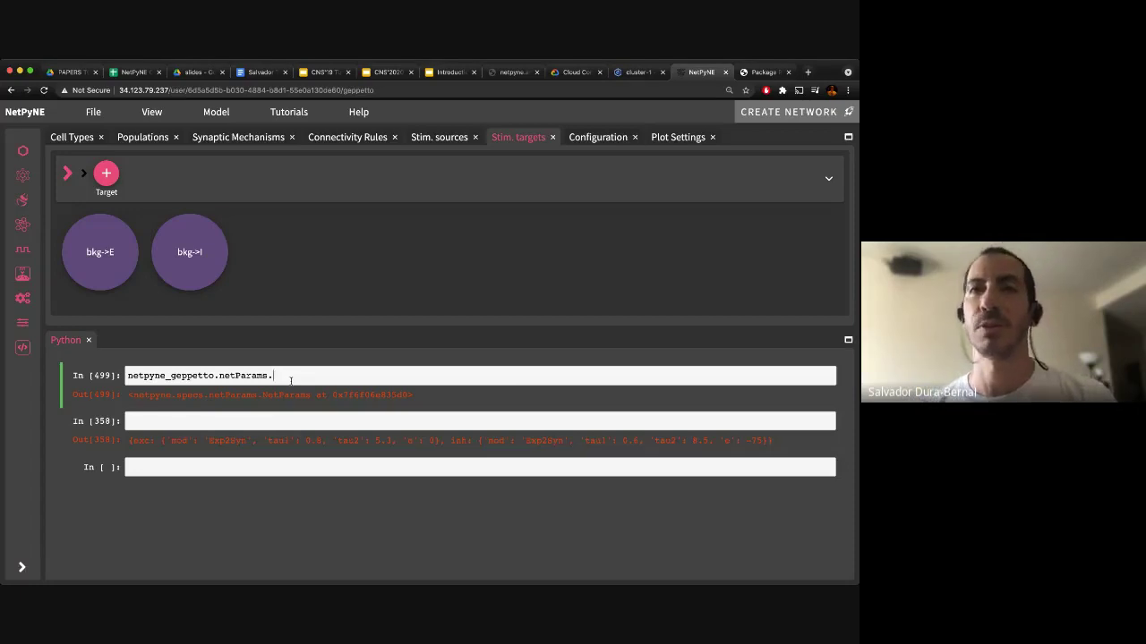
text(rxdParams)
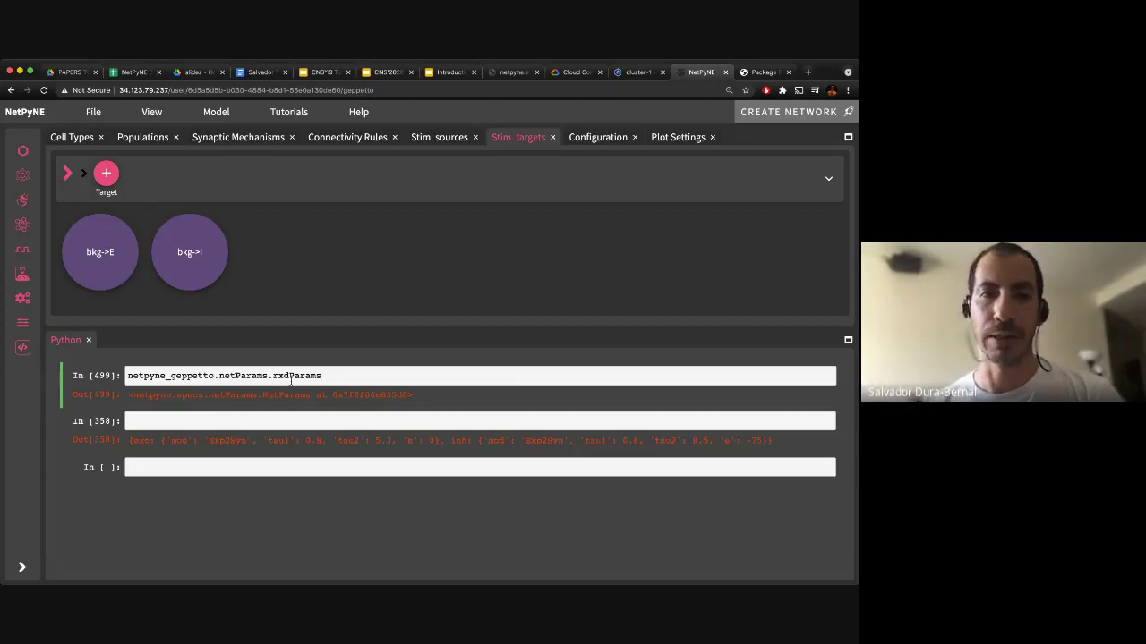
key(shift+Return)
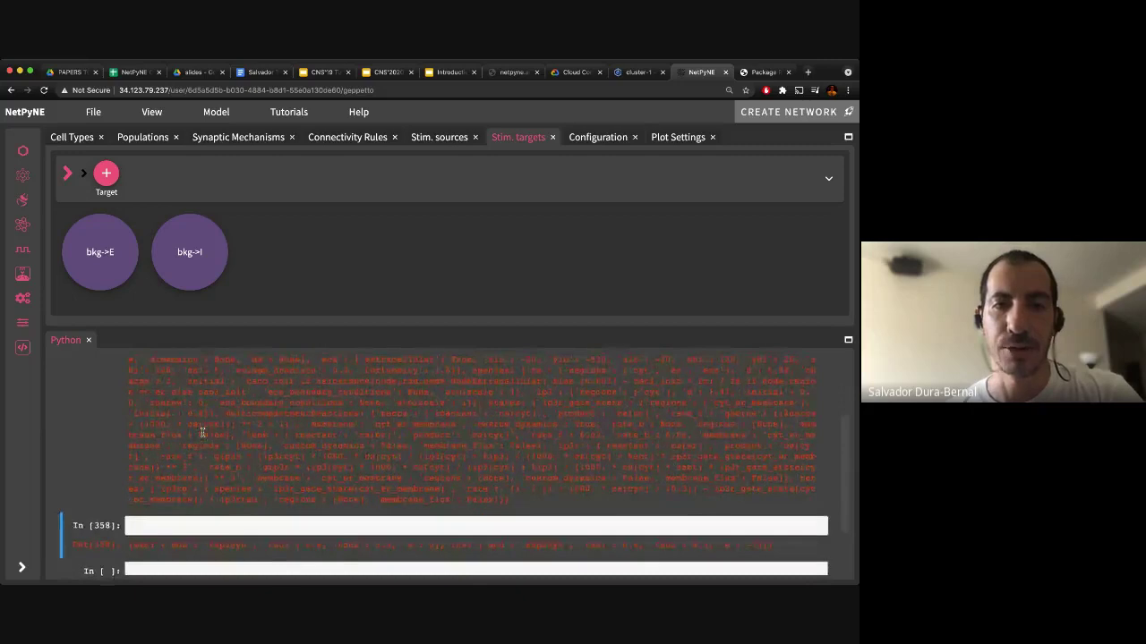
scroll(203, 432, up, 5)
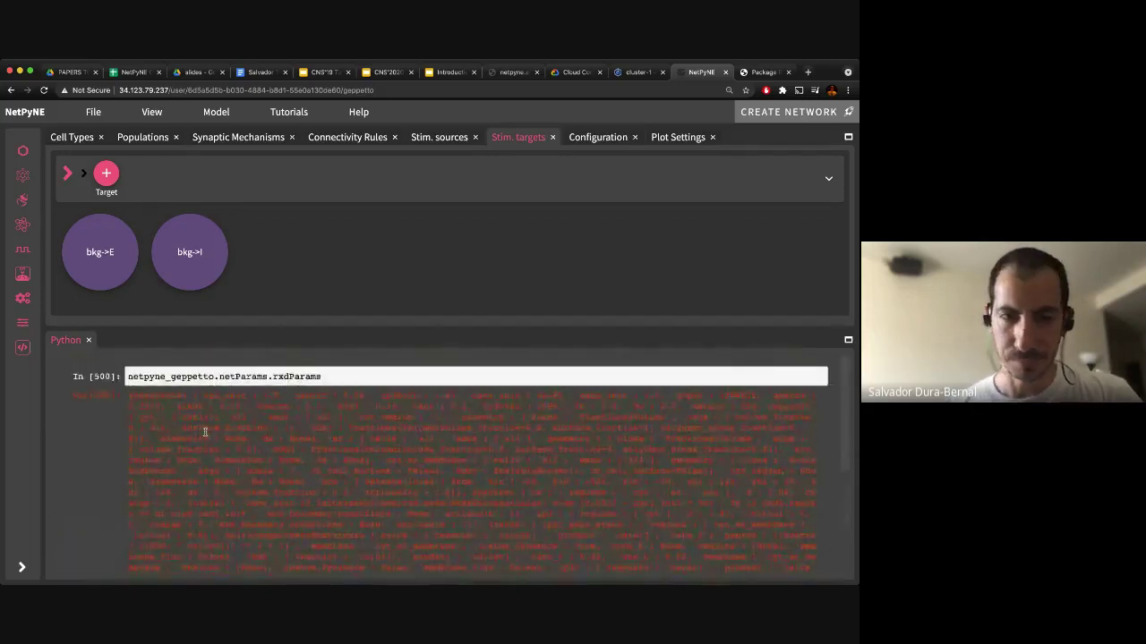
click(336, 377)
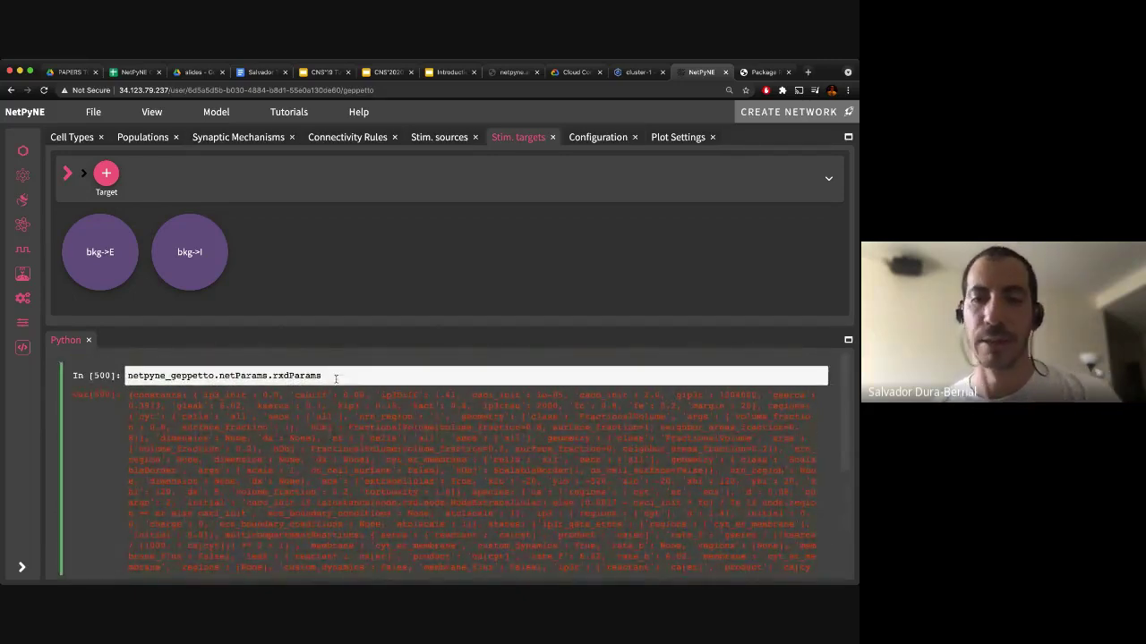
Extend the first Python cell's expression to netpyne_geppetto.netParams.rxdParams.keys() and run it.
text(.keys())
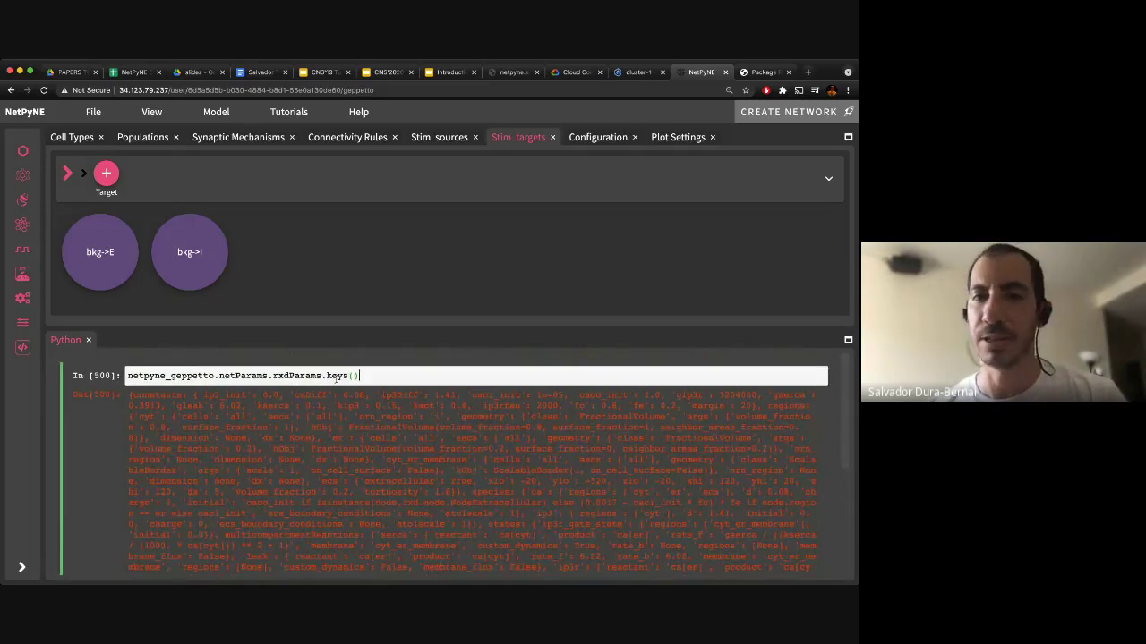
key(shift+Return)
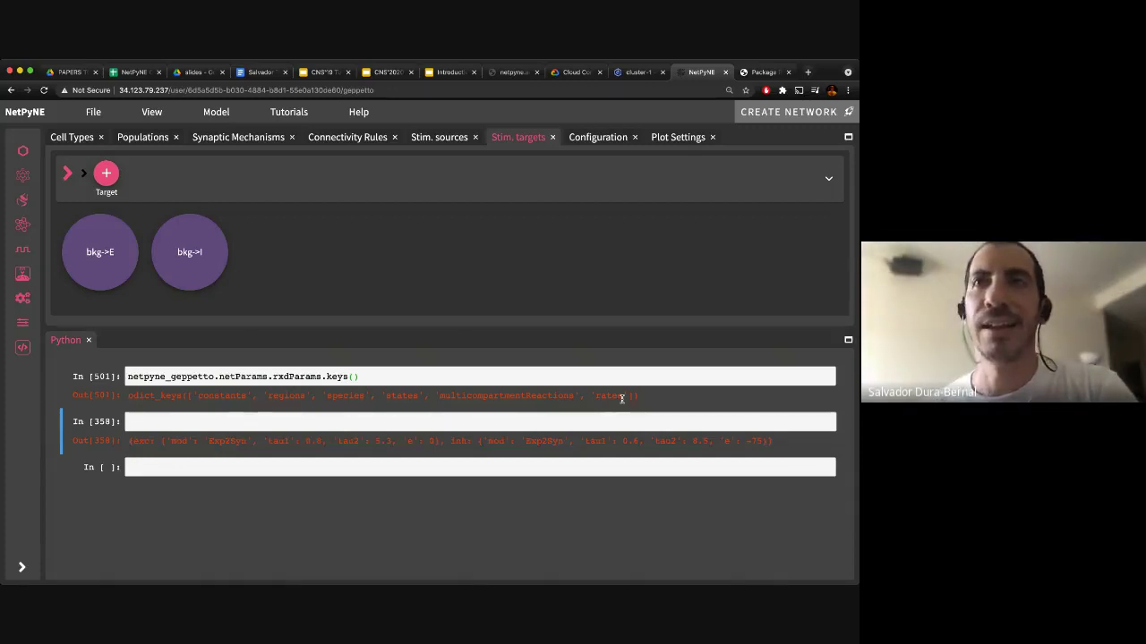
click(382, 375)
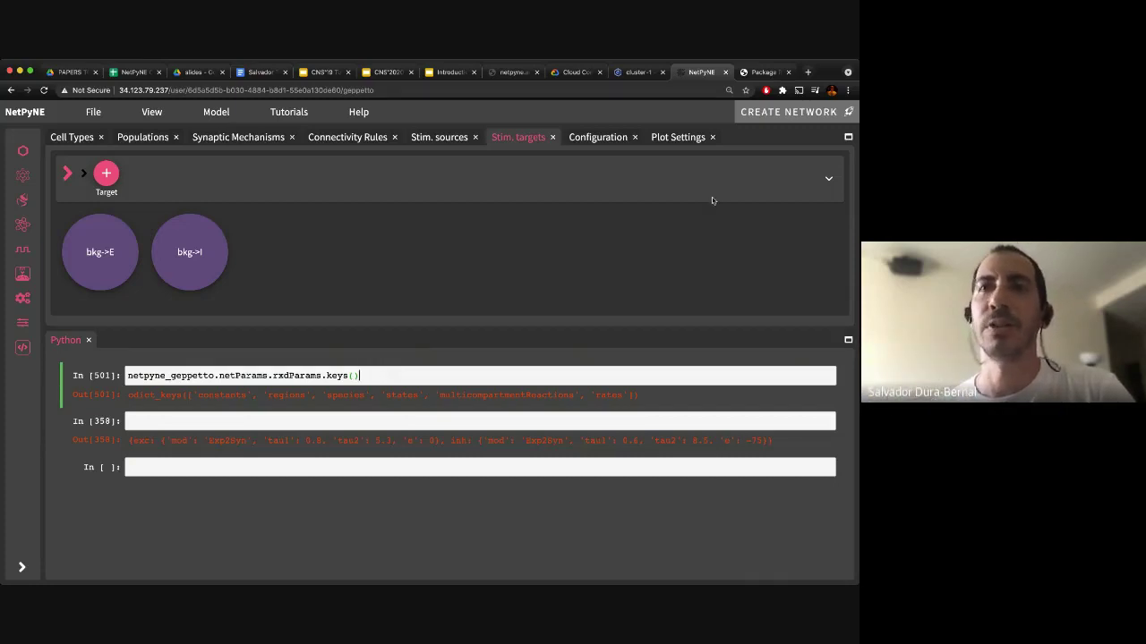
Set the model's view options to automatic simulation in addition to automatic creation.
click(778, 112)
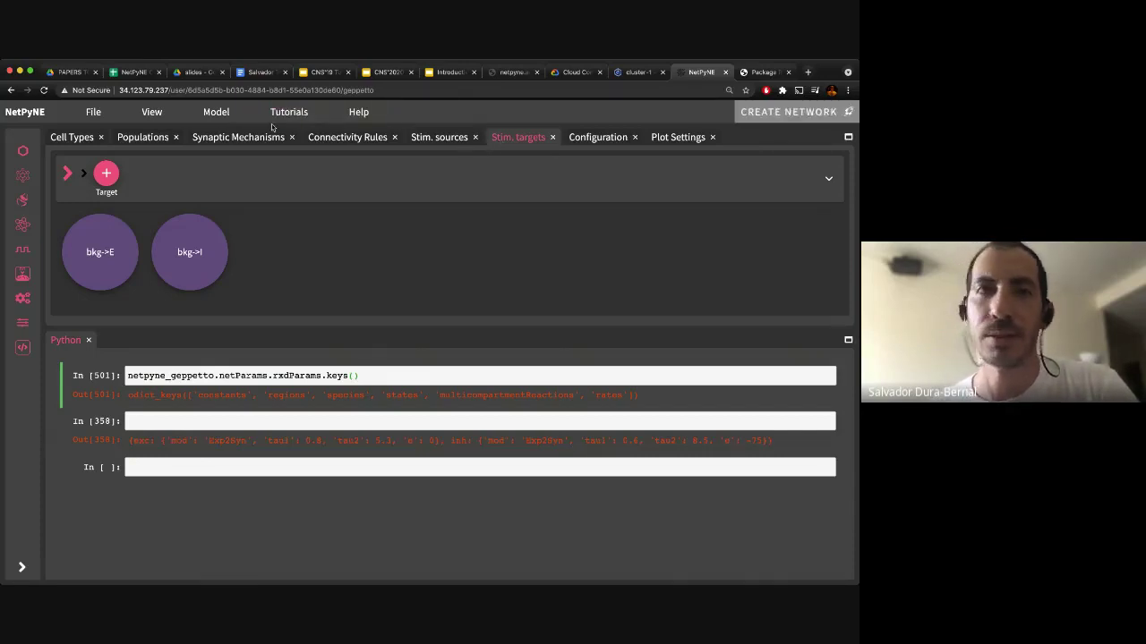
click(225, 113)
mouse_move(240, 192)
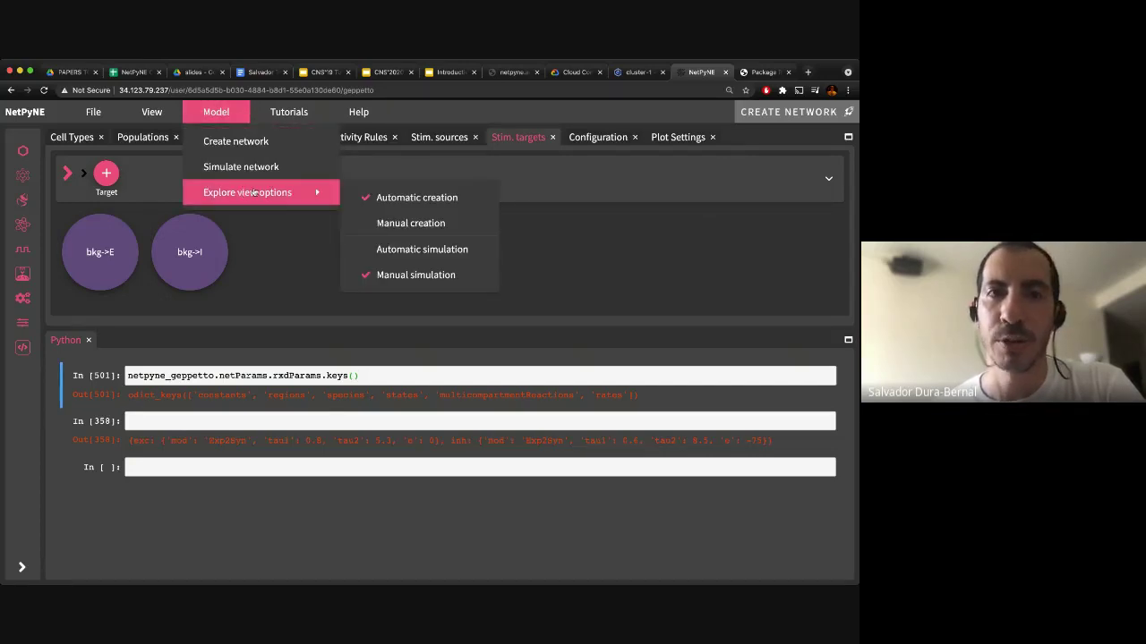
click(400, 198)
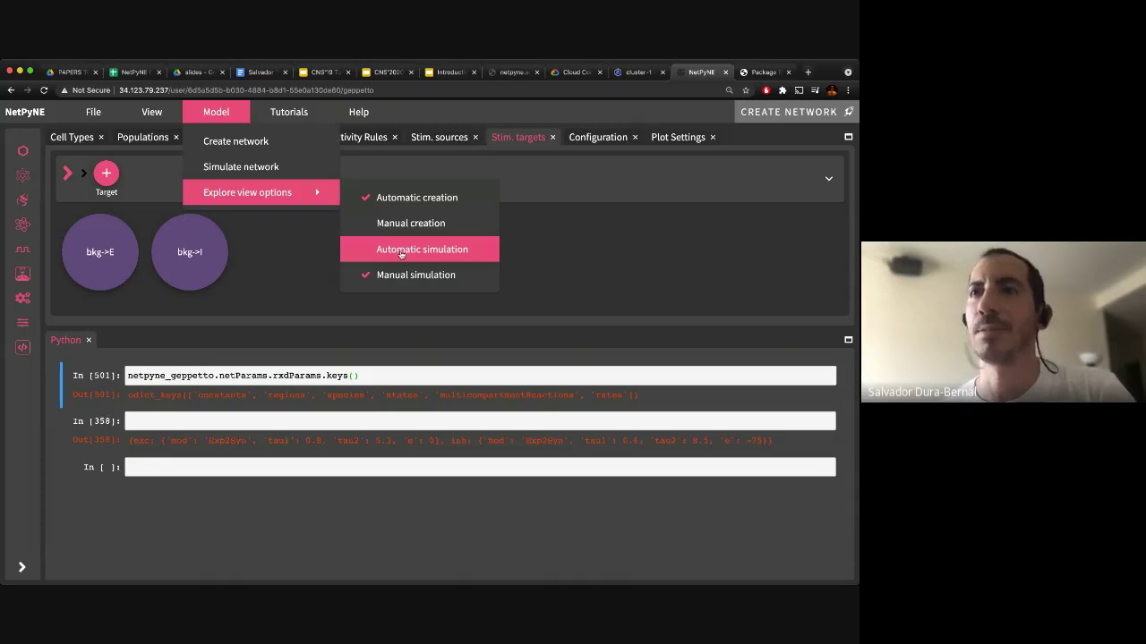
click(400, 252)
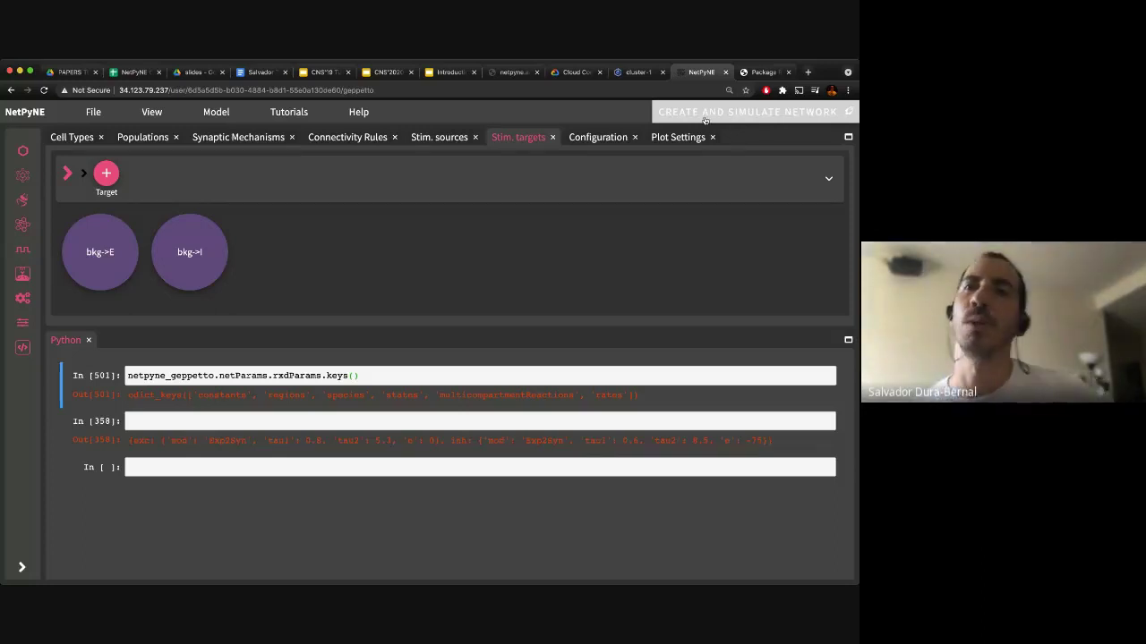
Recheck the automatic creation and simulation options, and create and simulate the network.
click(208, 112)
mouse_move(236, 193)
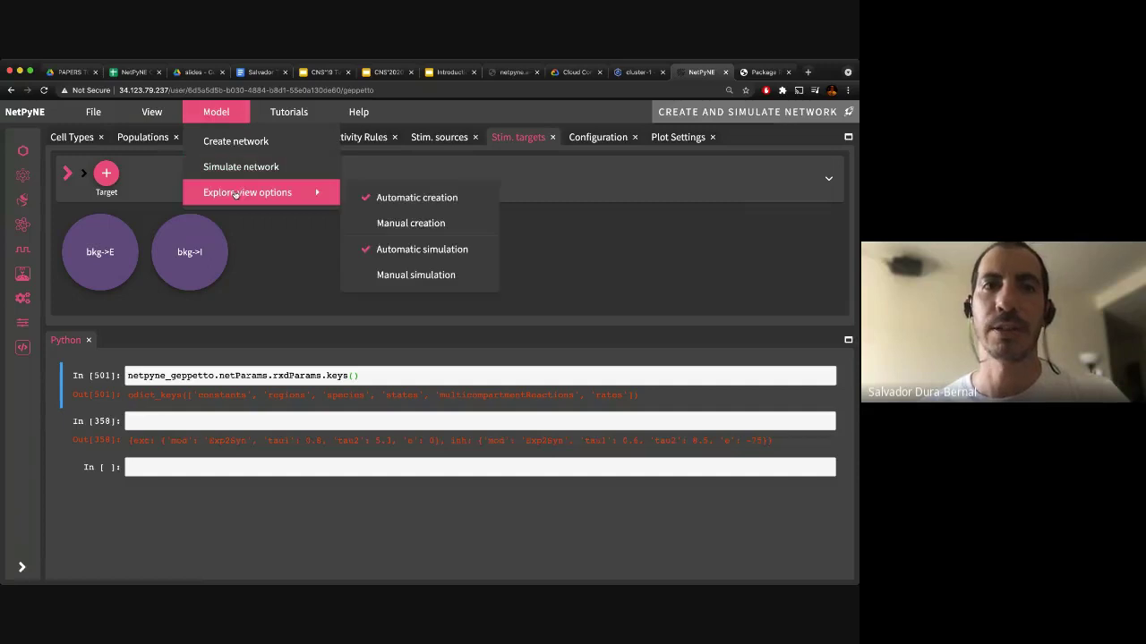
click(425, 253)
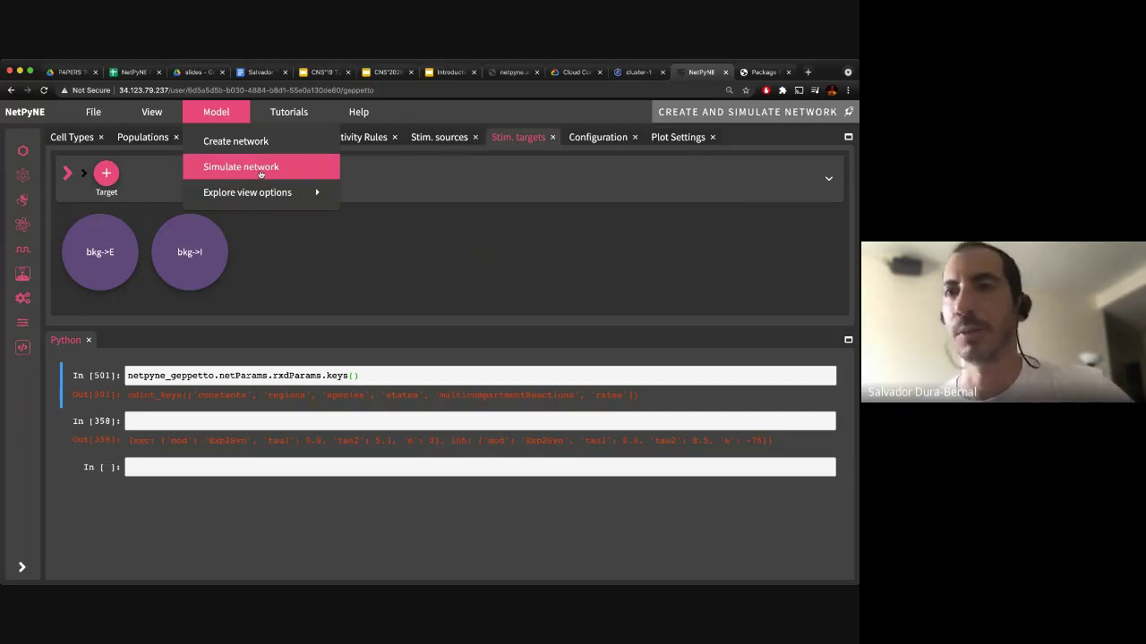
click(698, 224)
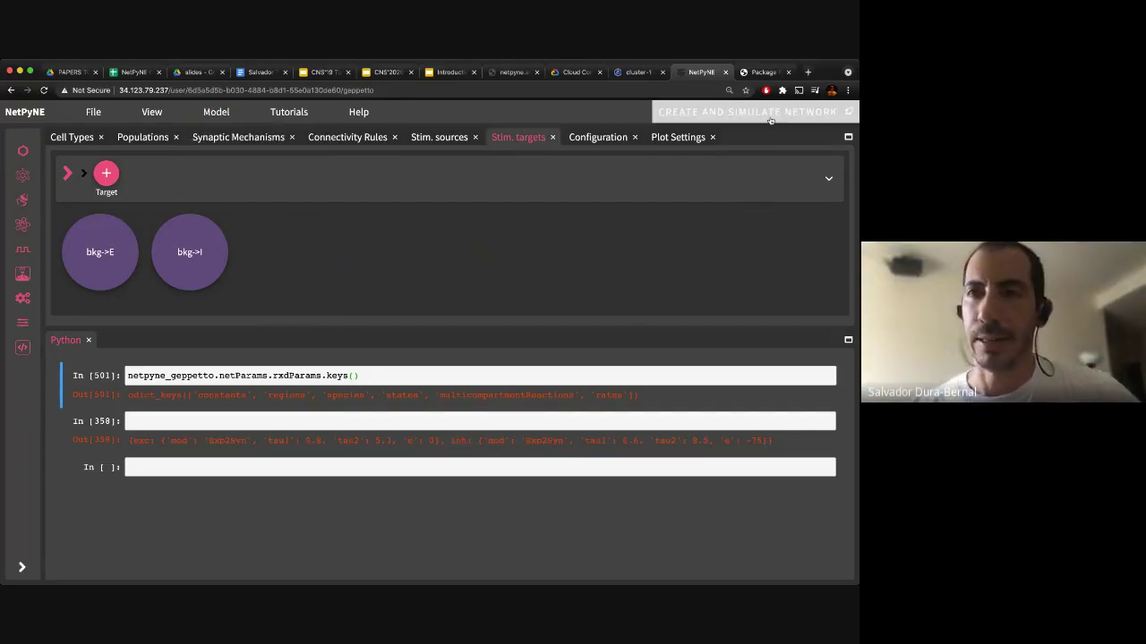
click(770, 120)
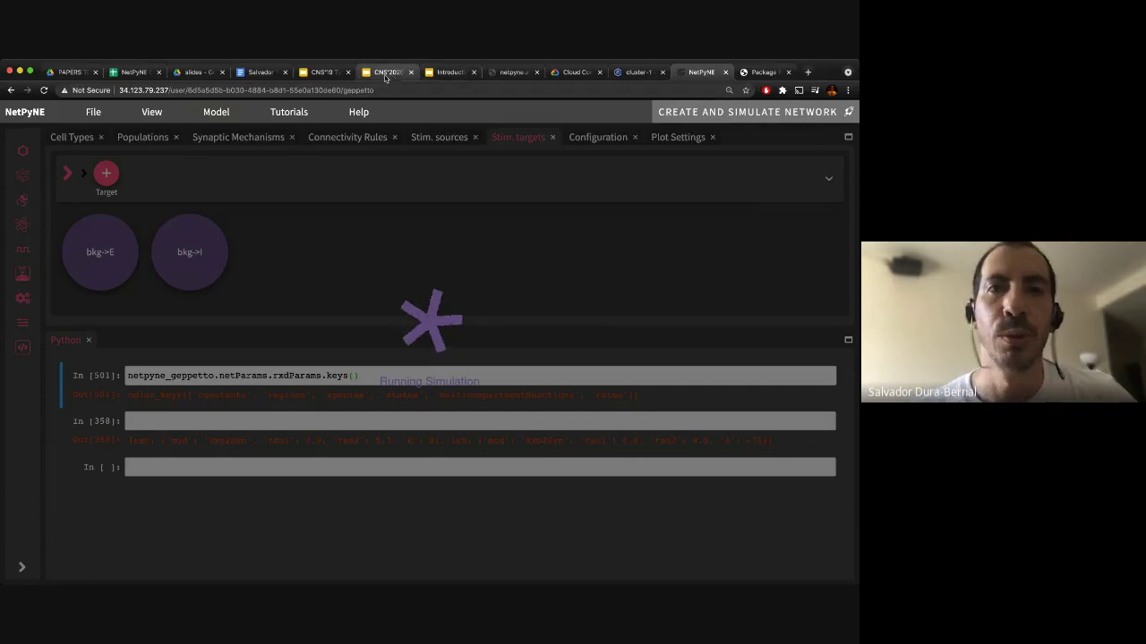
Switch to the CNS'2020 tutorial in Google Slides, collapse the speaker notes and present the Tutorial 3 multiscale network slide.
click(387, 75)
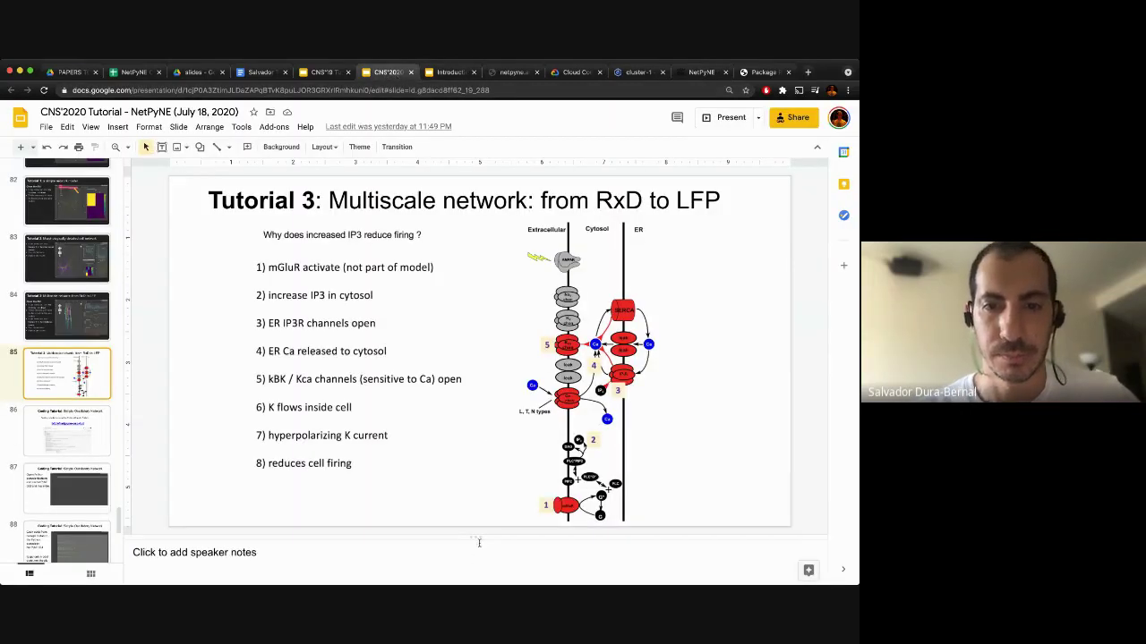
drag(476, 538, 477, 584)
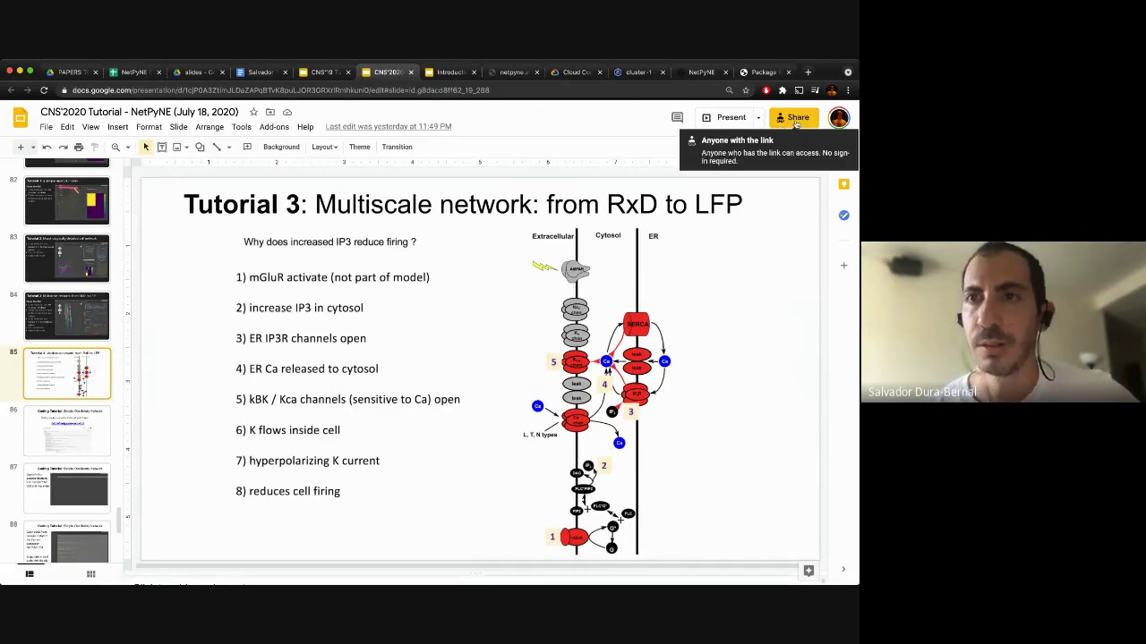
click(730, 117)
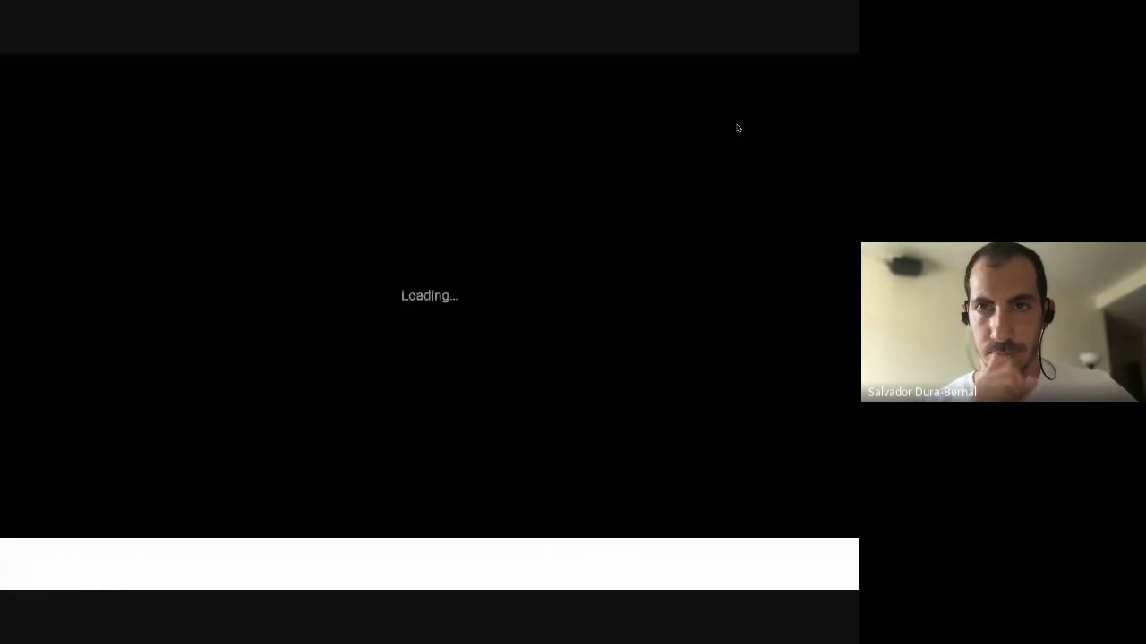
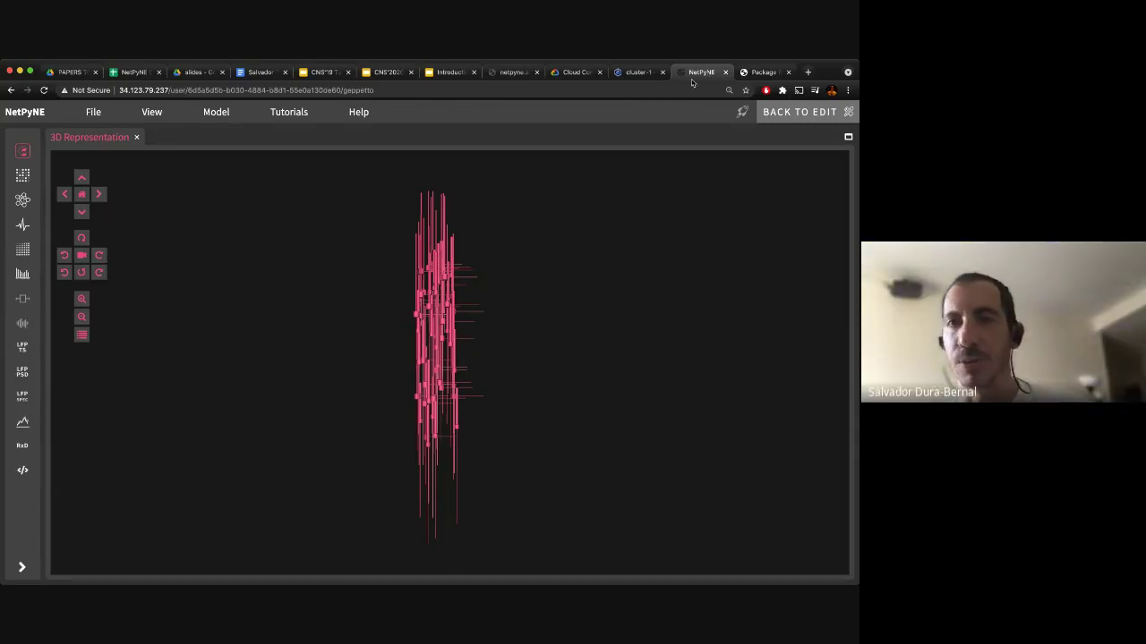
Expand the plot list to show its labels and display the cell traces beside the 3D network representation.
scroll(414, 320, up, 2)
scroll(415, 321, up, 3)
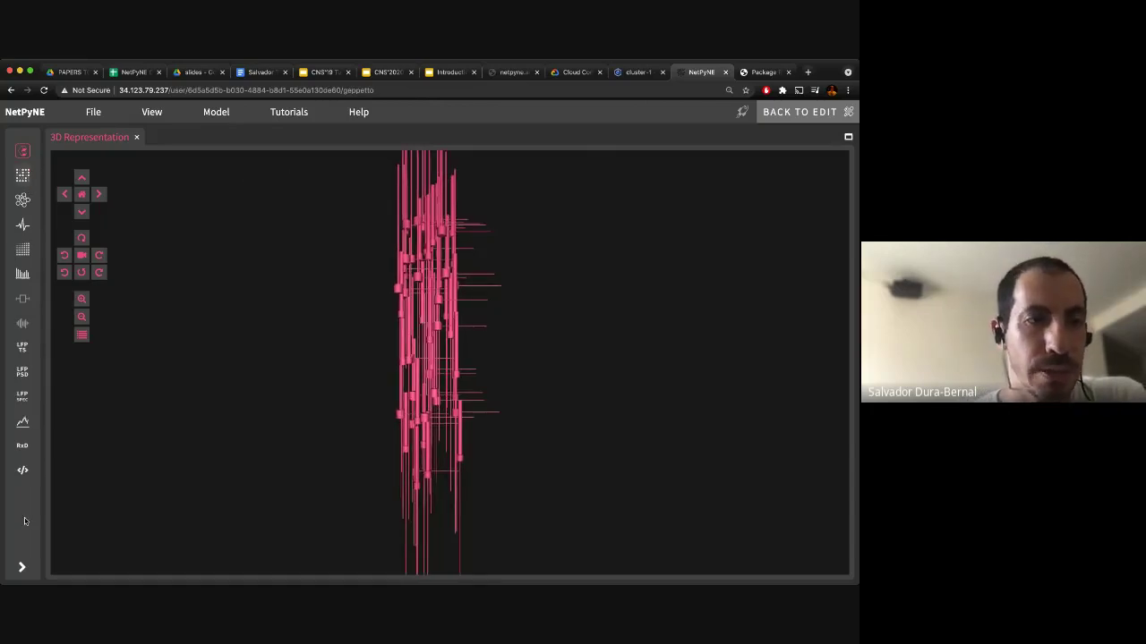
click(21, 567)
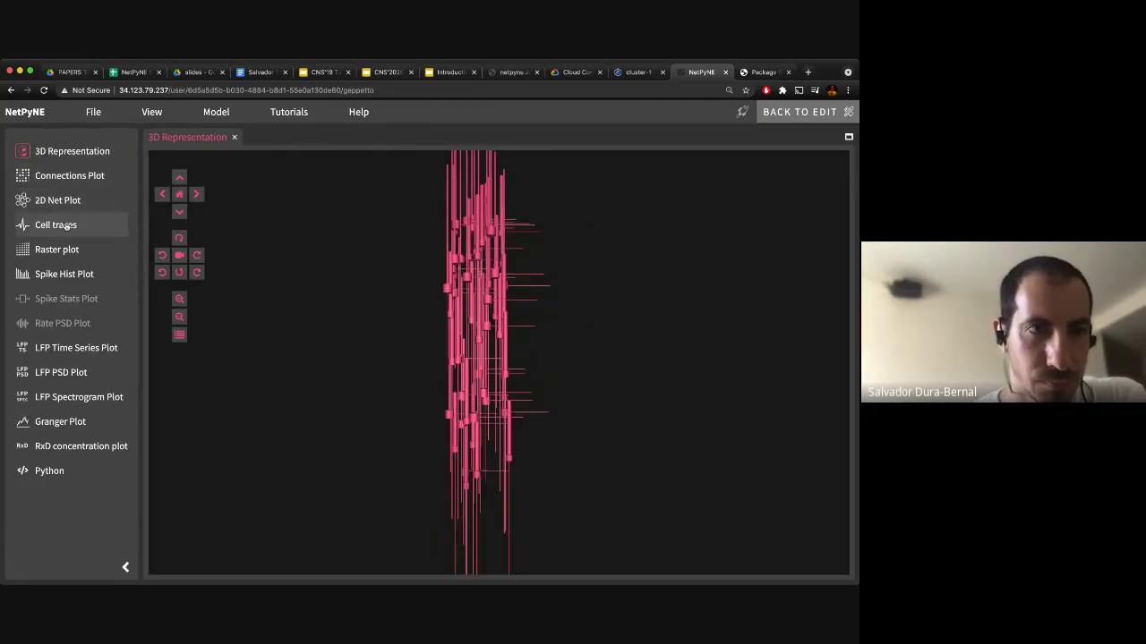
click(57, 200)
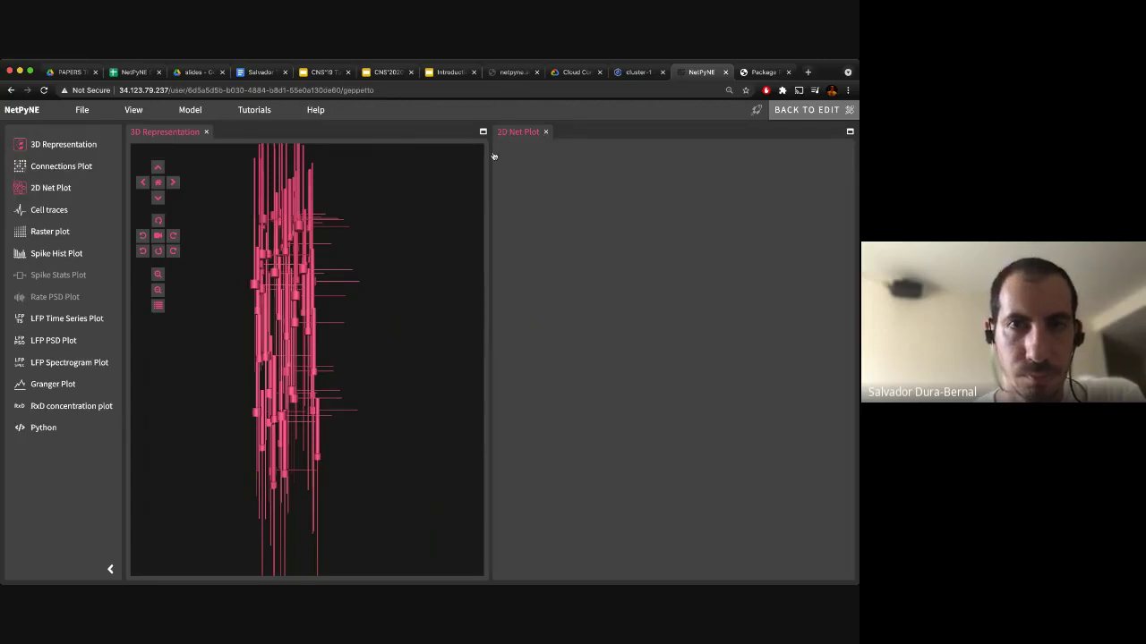
click(545, 131)
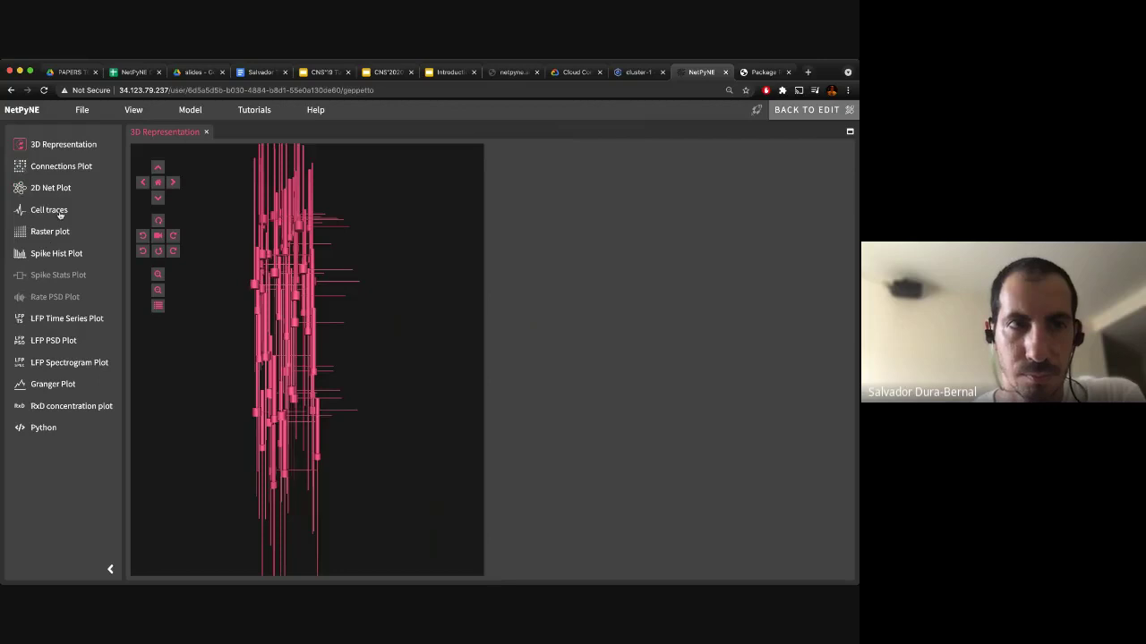
click(60, 213)
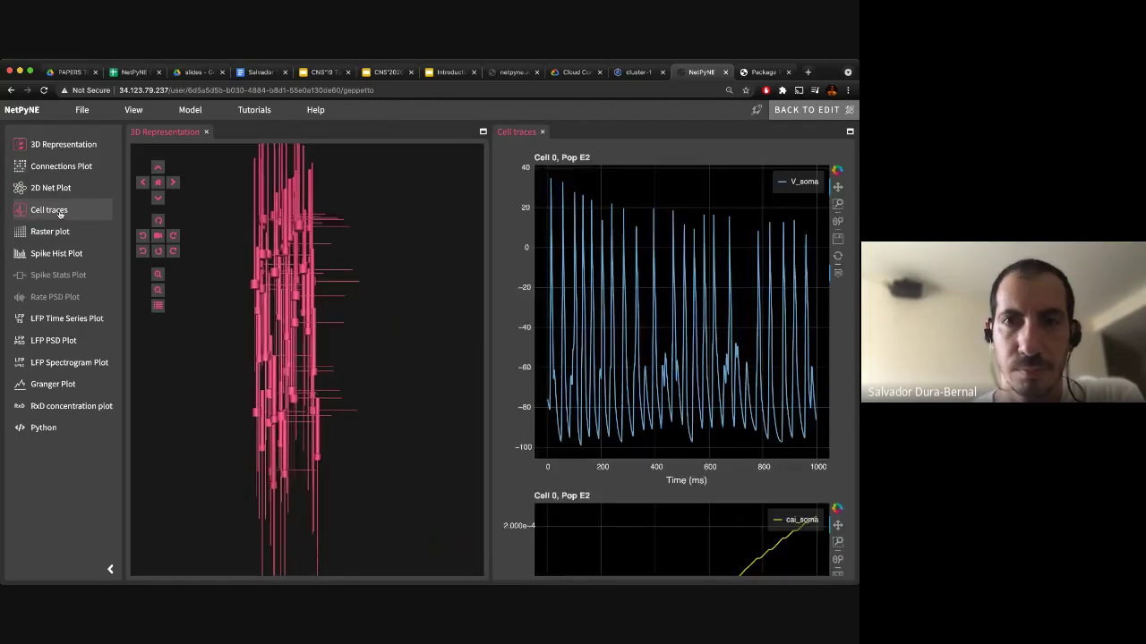
Examine the soma voltage, calcium and potassium current traces of Cell 0 in population E2.
scroll(595, 304, down, 3)
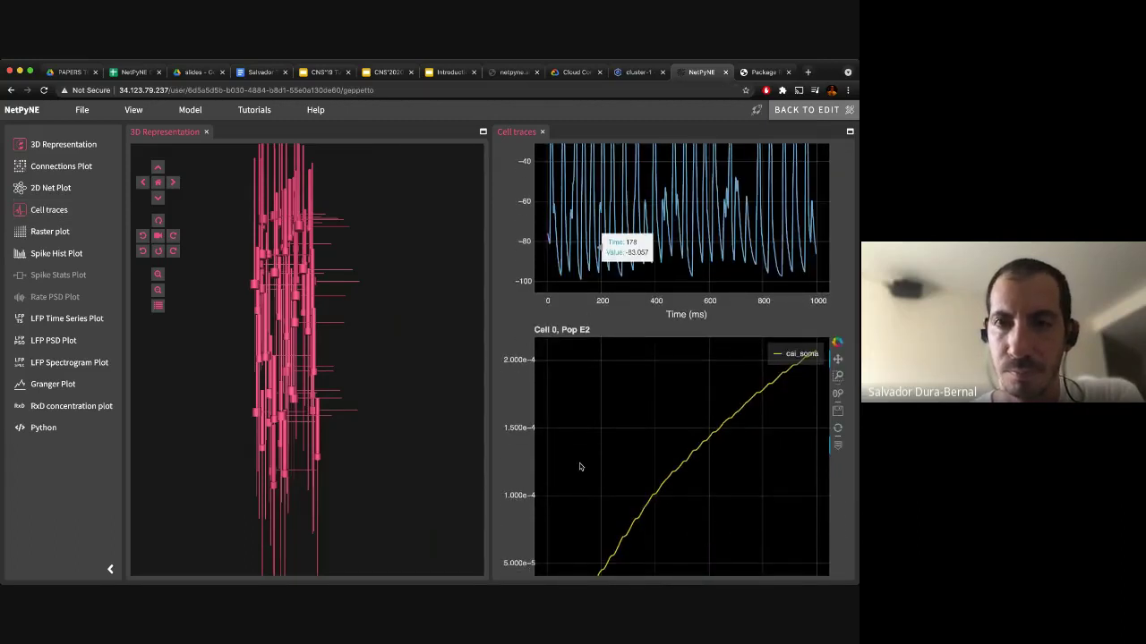
scroll(579, 463, down, 15)
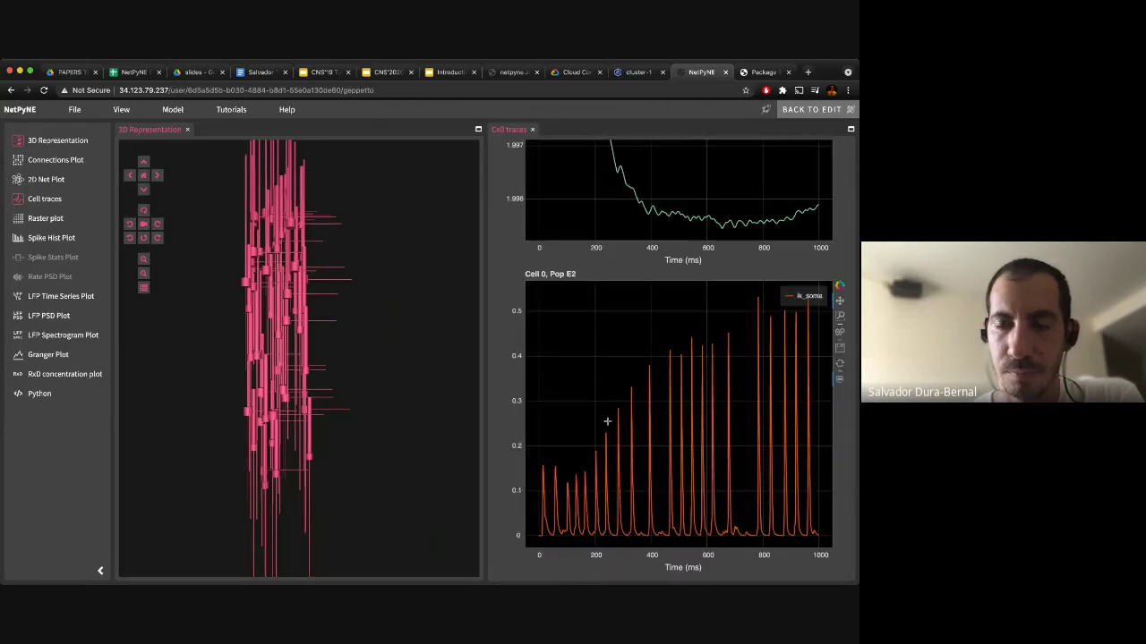
scroll(607, 421, up, 20)
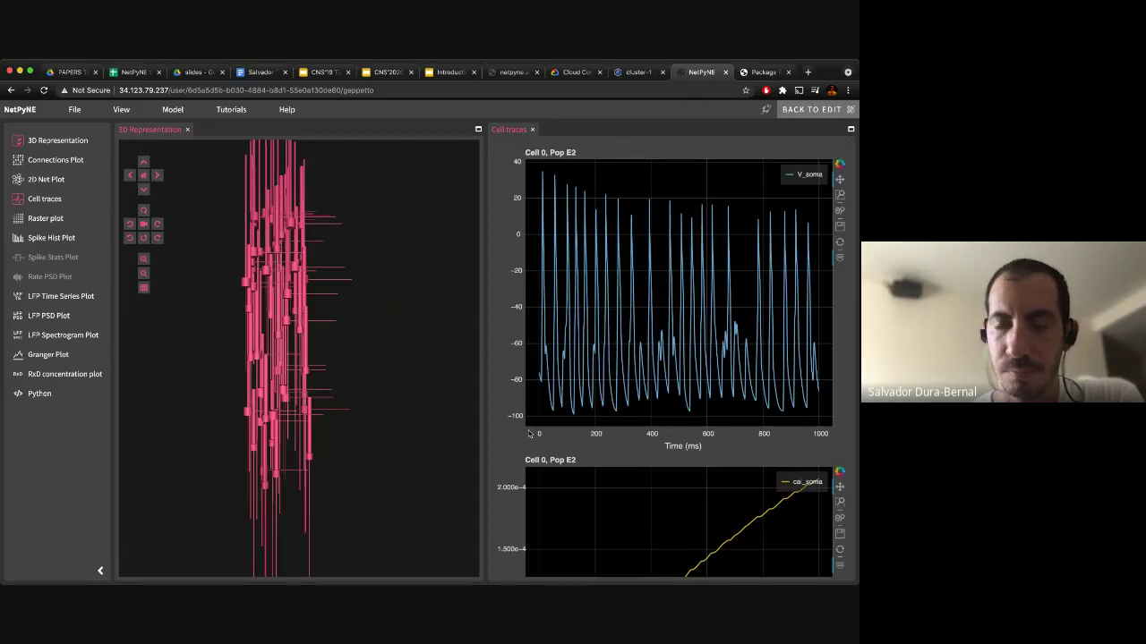
scroll(529, 574, down, 5)
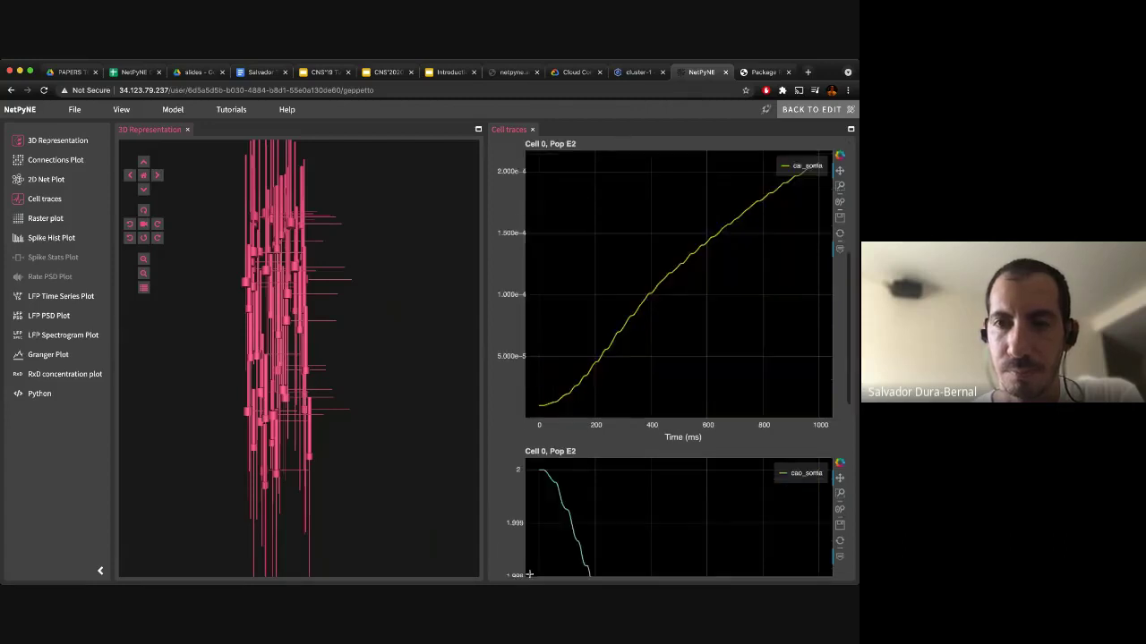
scroll(529, 574, down, 8)
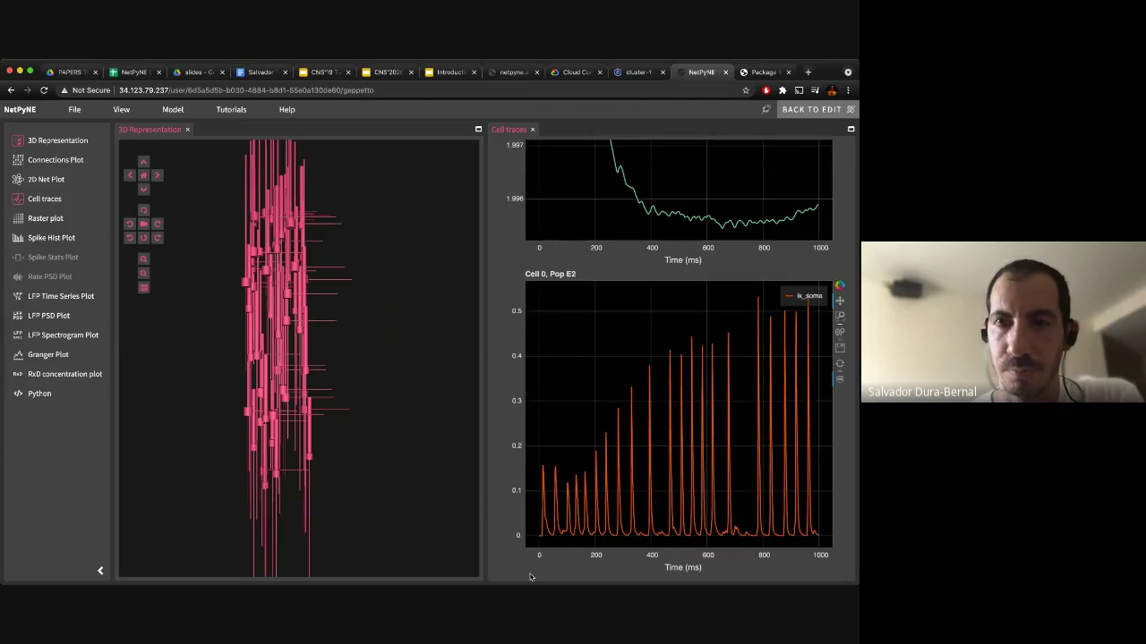
Show the raster plot above the 3D representation and dock the spike histogram above the raster plot.
click(45, 218)
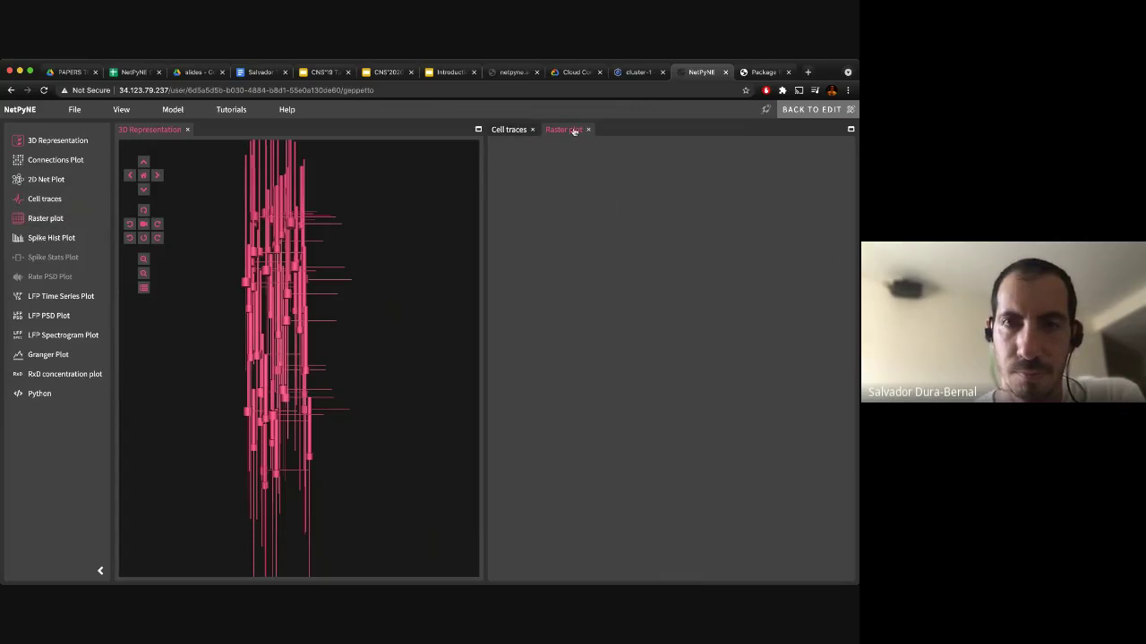
drag(574, 130, 363, 183)
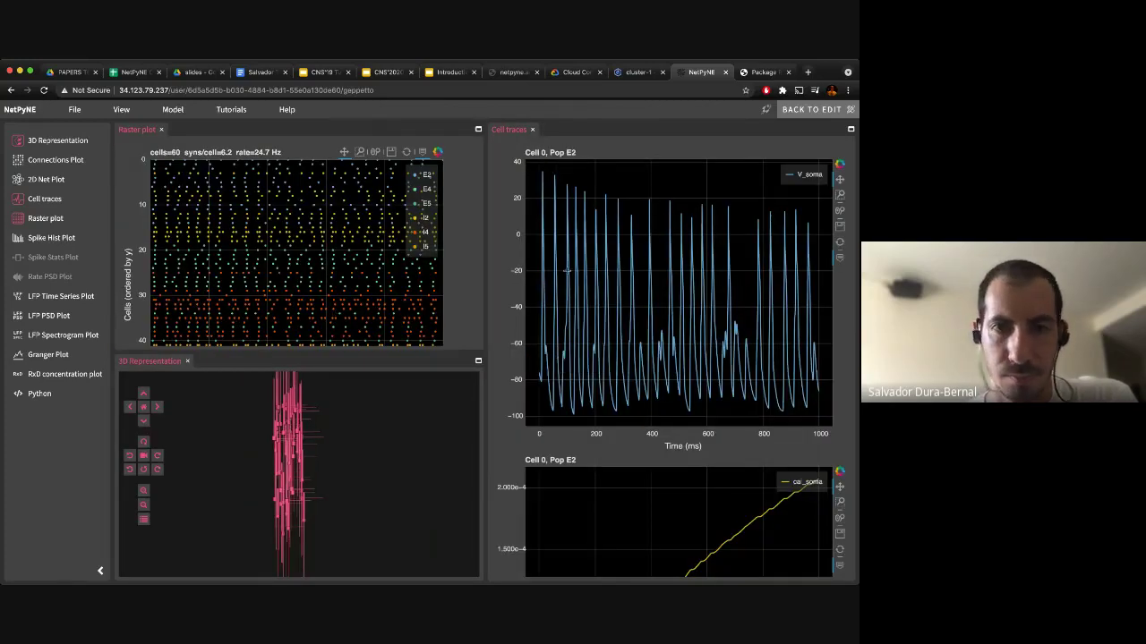
click(51, 237)
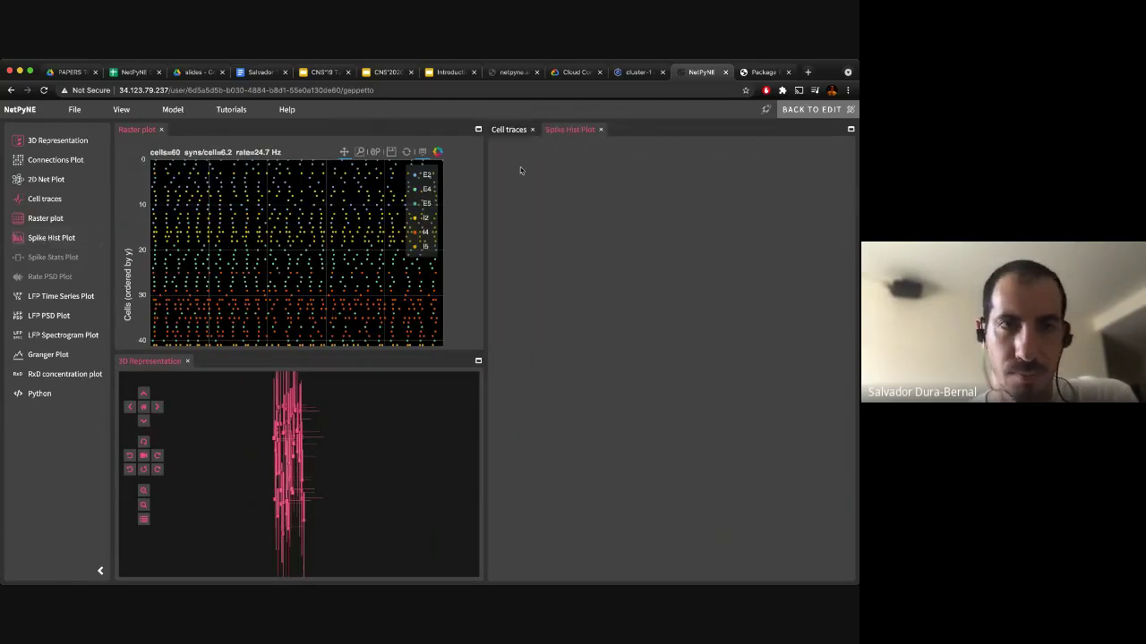
drag(571, 133, 390, 205)
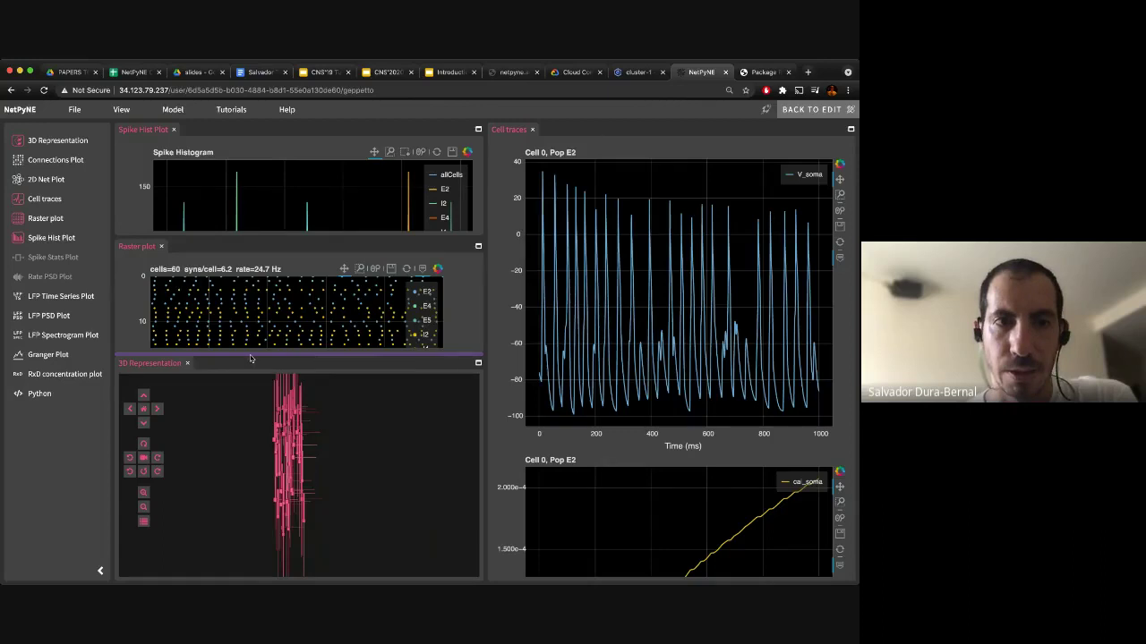
Enlarge the raster plot and spike histogram panes by shrinking the 3D representation pane.
key(super+minus)
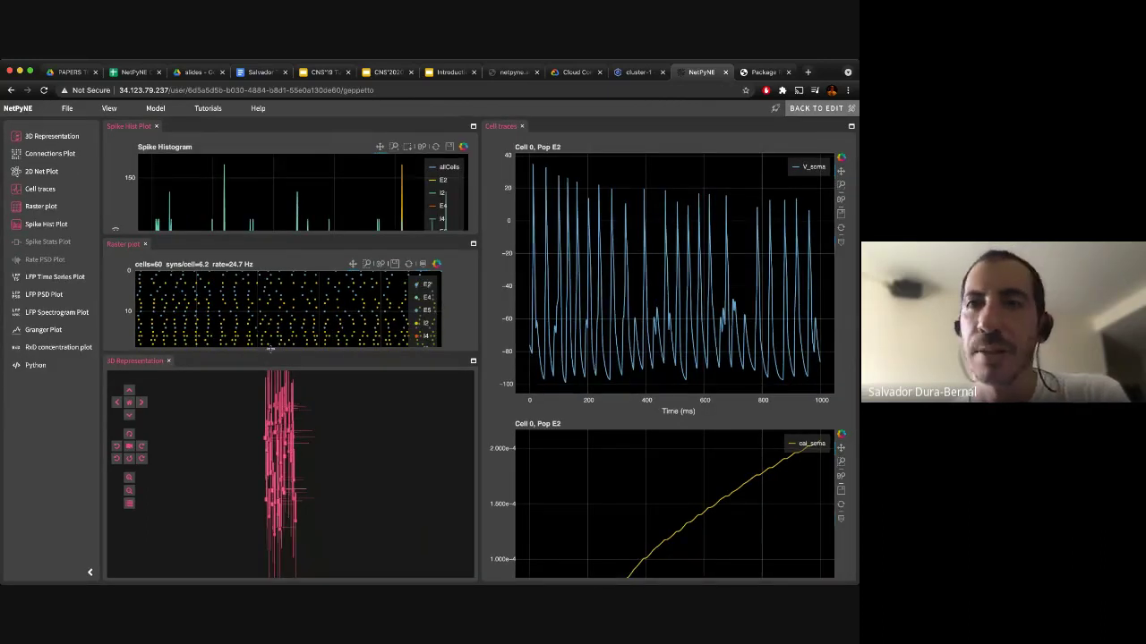
key(super+plus)
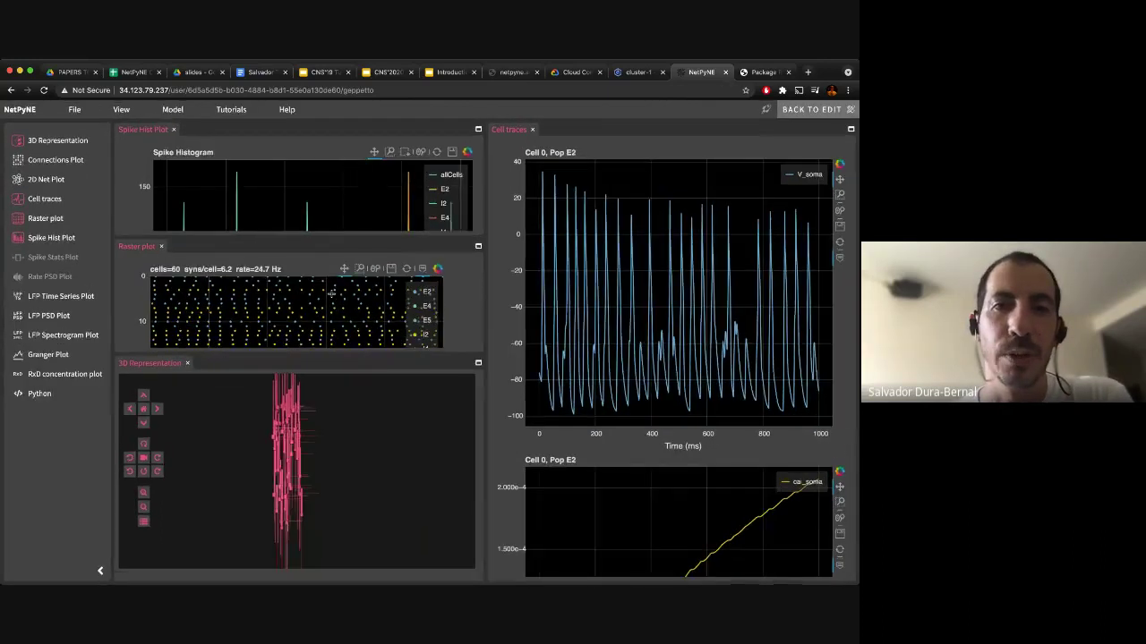
drag(344, 355, 345, 468)
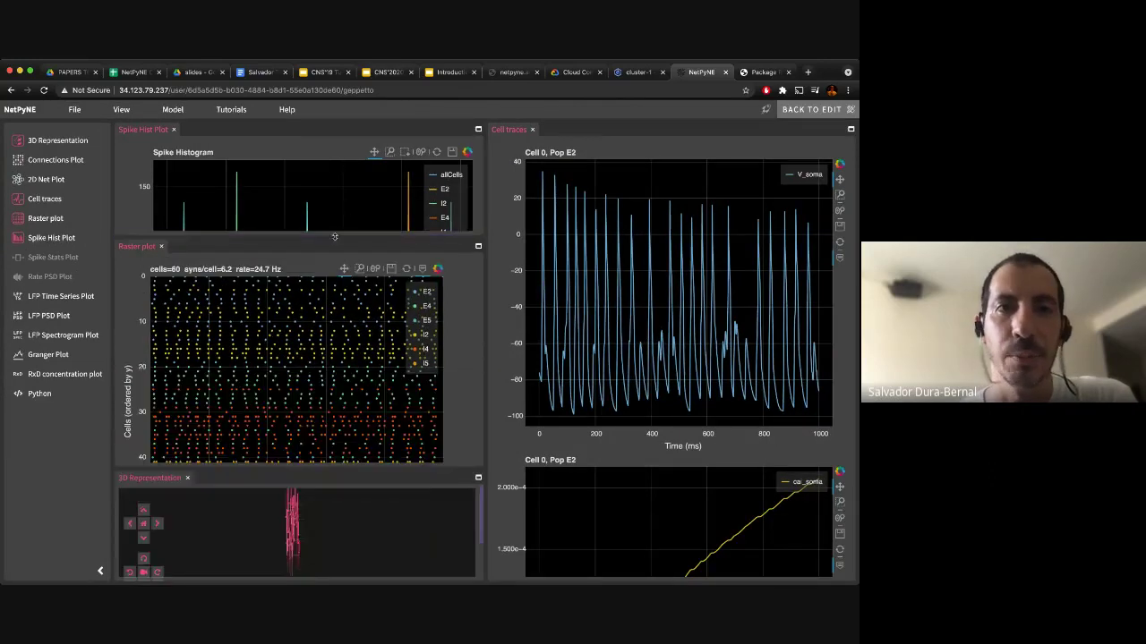
drag(333, 237, 336, 300)
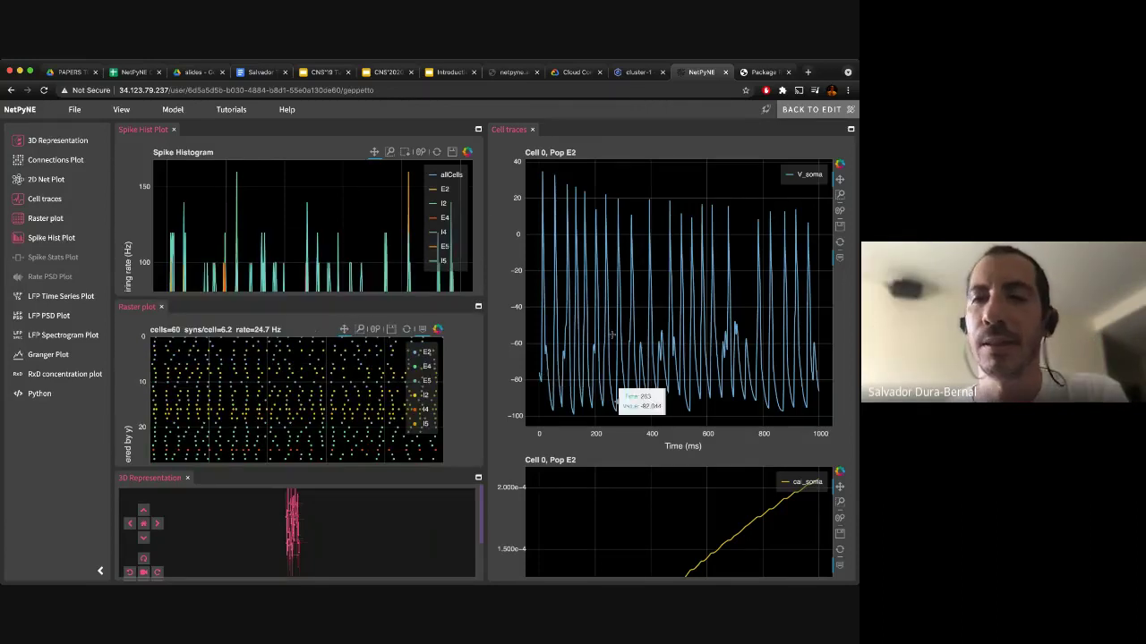
Examine the remaining soma calcium and potassium current traces of Cell 0, and the population firing rates in the spike histogram.
scroll(612, 335, down, 6)
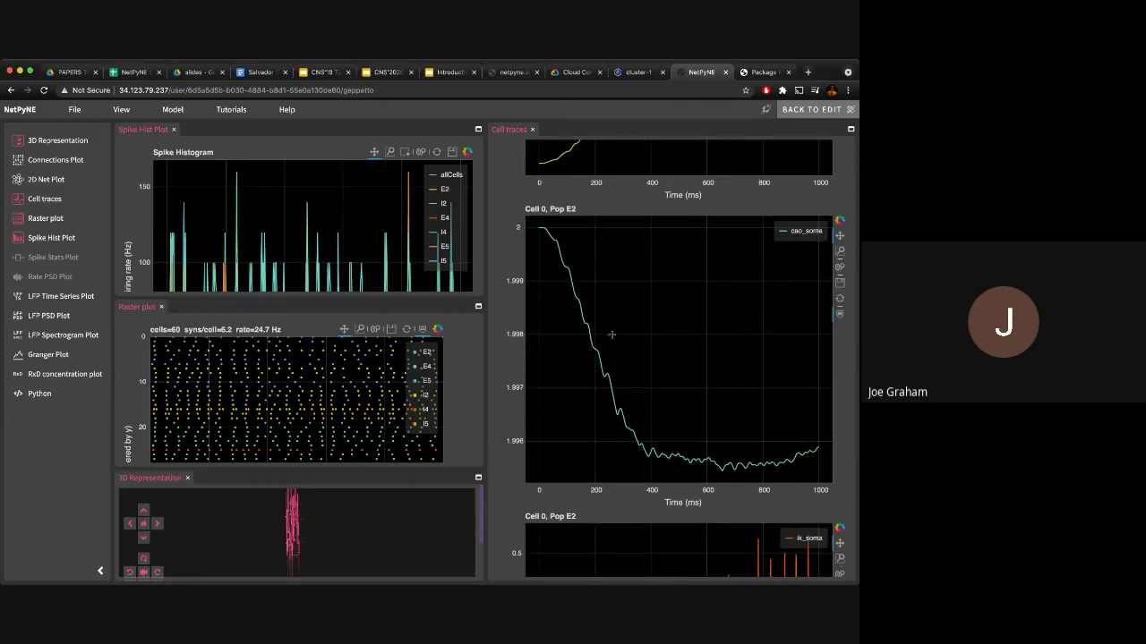
scroll(611, 334, down, 5)
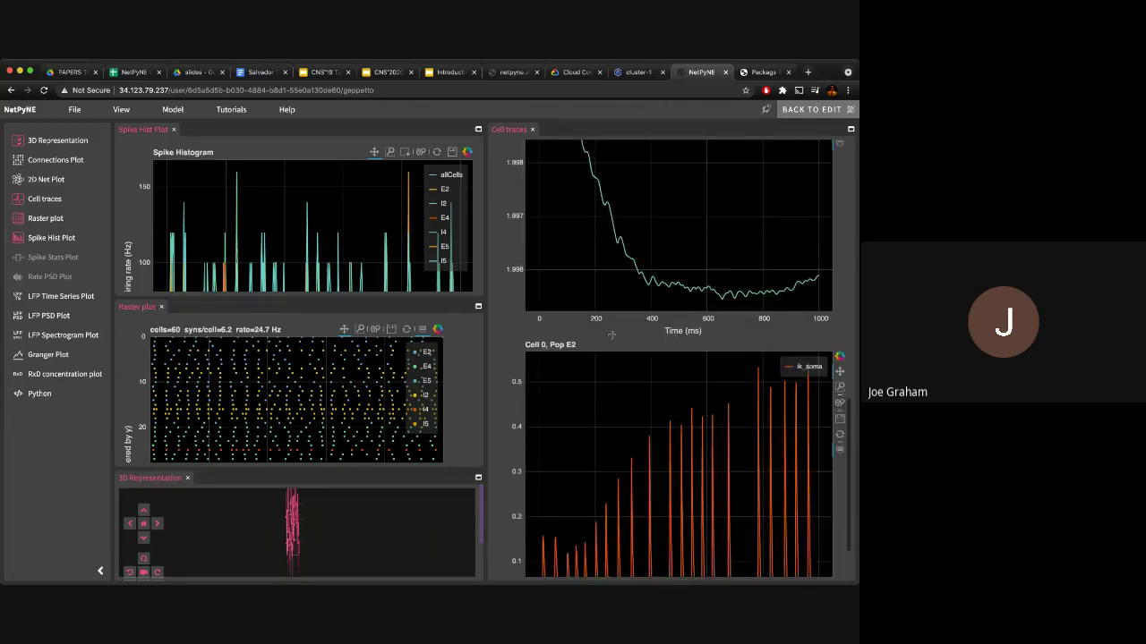
scroll(298, 217, down, 3)
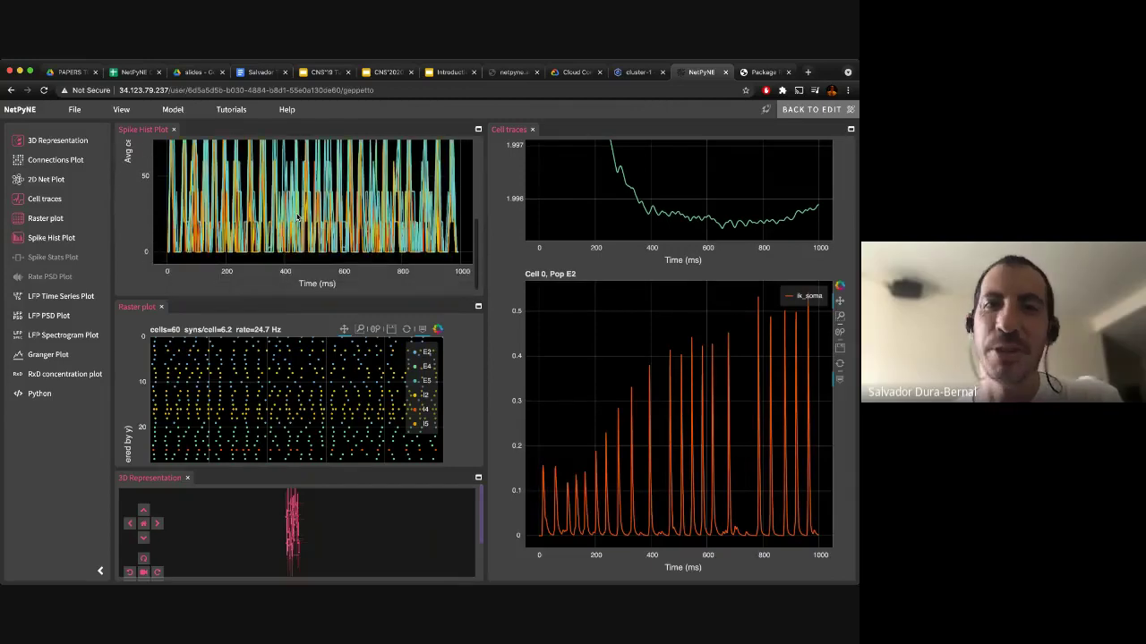
scroll(309, 217, up, 3)
scroll(320, 214, down, 3)
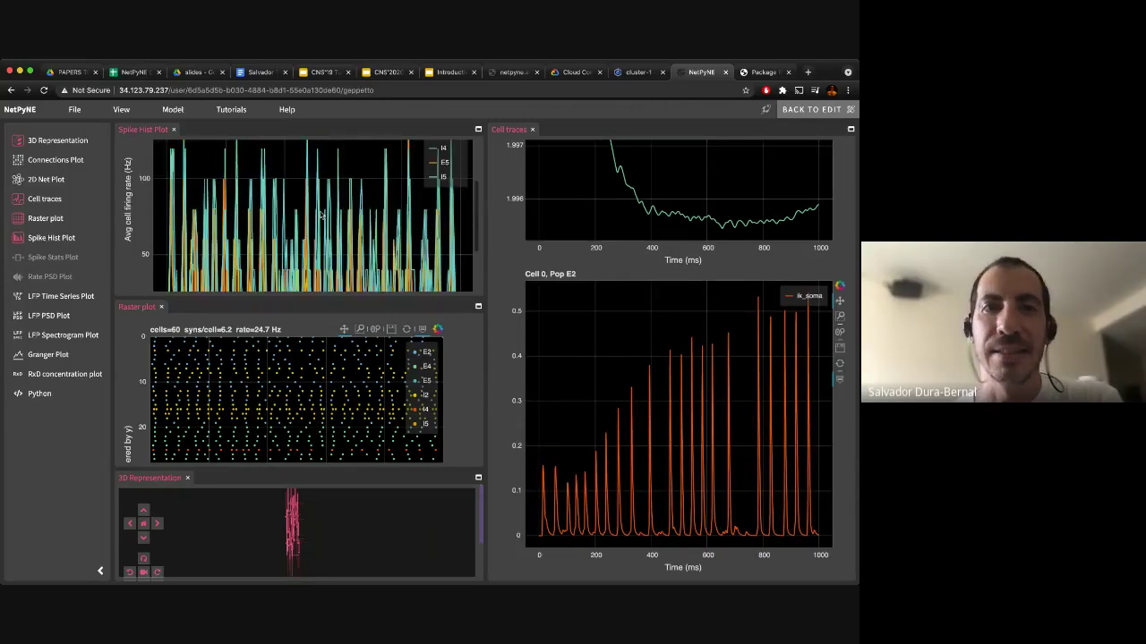
scroll(309, 233, up, 1)
scroll(295, 367, down, 2)
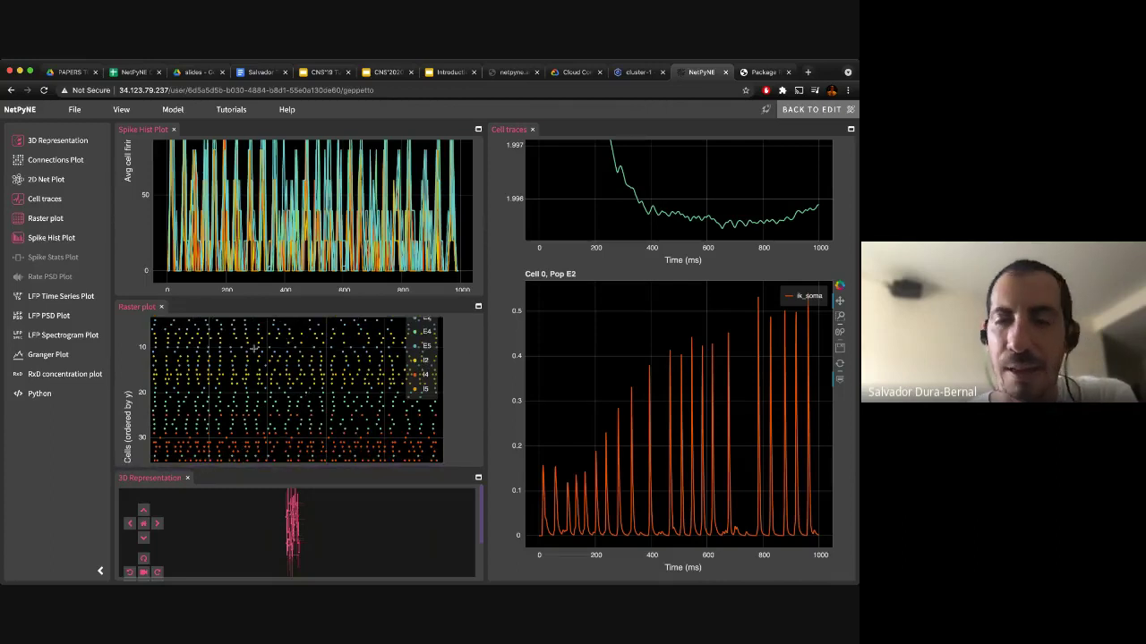
Rearrange the panes with the raster plot above the spike histogram and the 3D representation docked between those plots and the cell traces.
drag(128, 311, 296, 304)
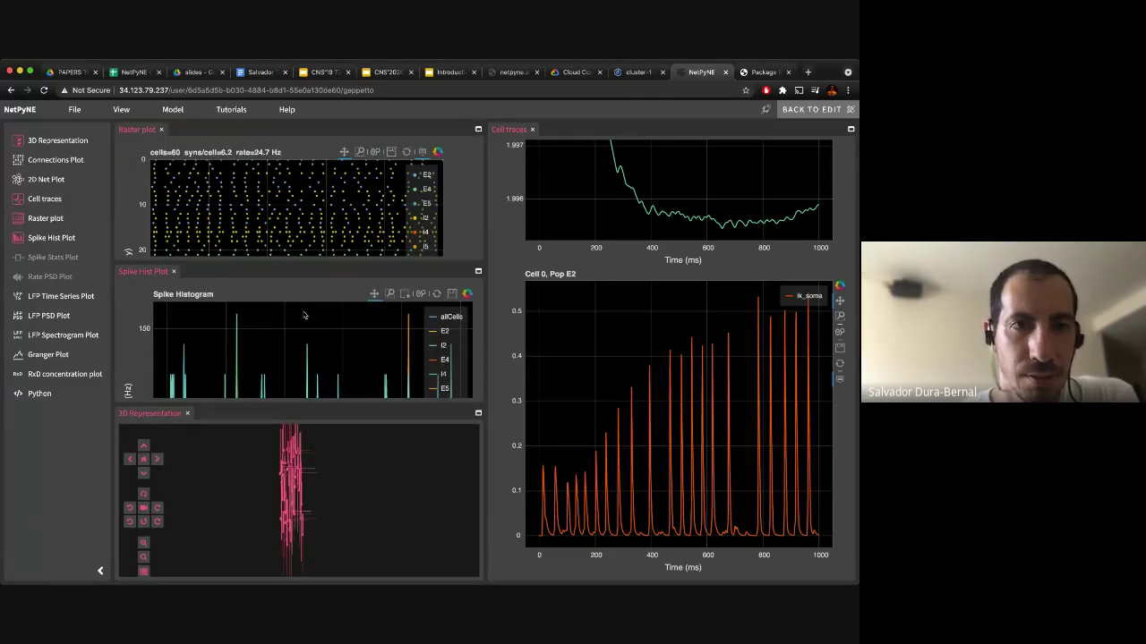
drag(162, 417, 538, 205)
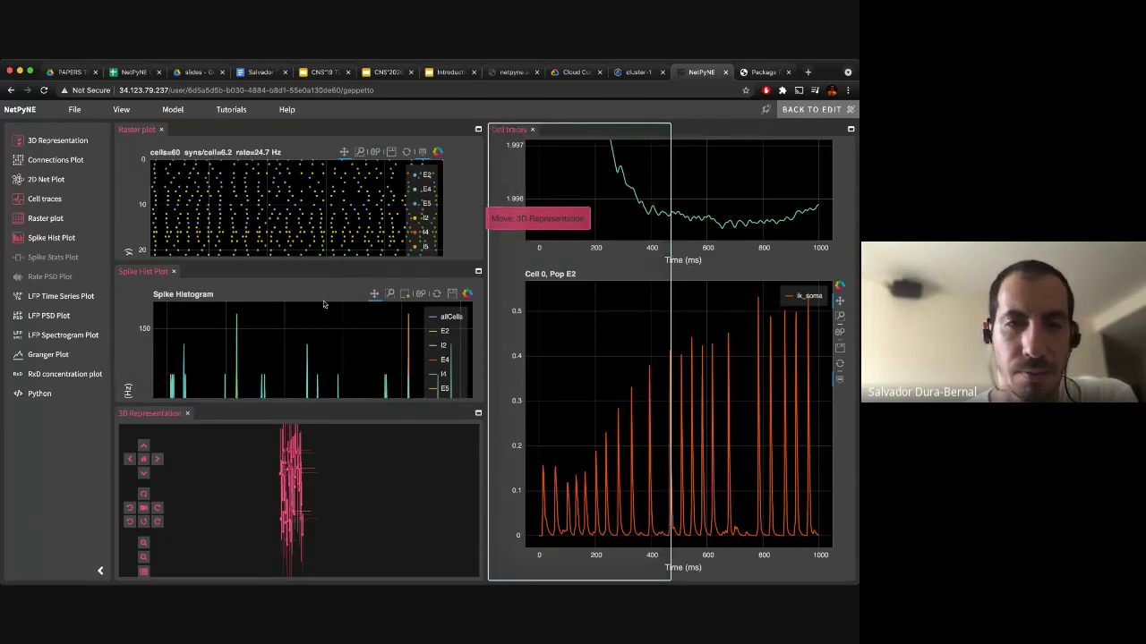
drag(339, 266, 331, 268)
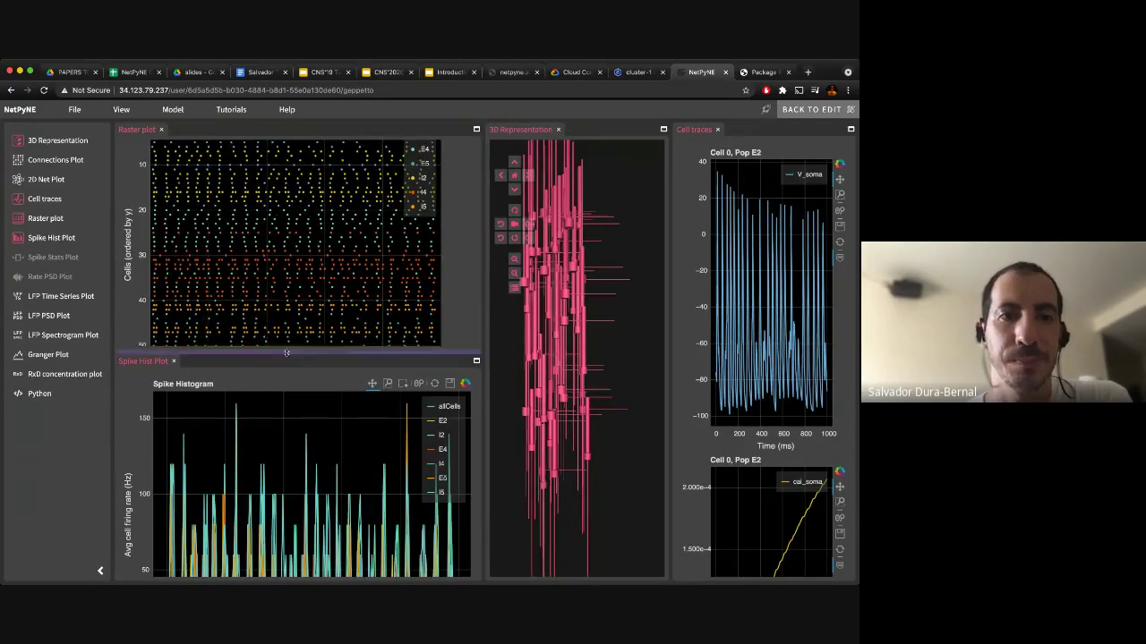
Enlarge the Raster plot pane downward and examine the spiking of all populations over the full time axis.
drag(287, 382, 290, 423)
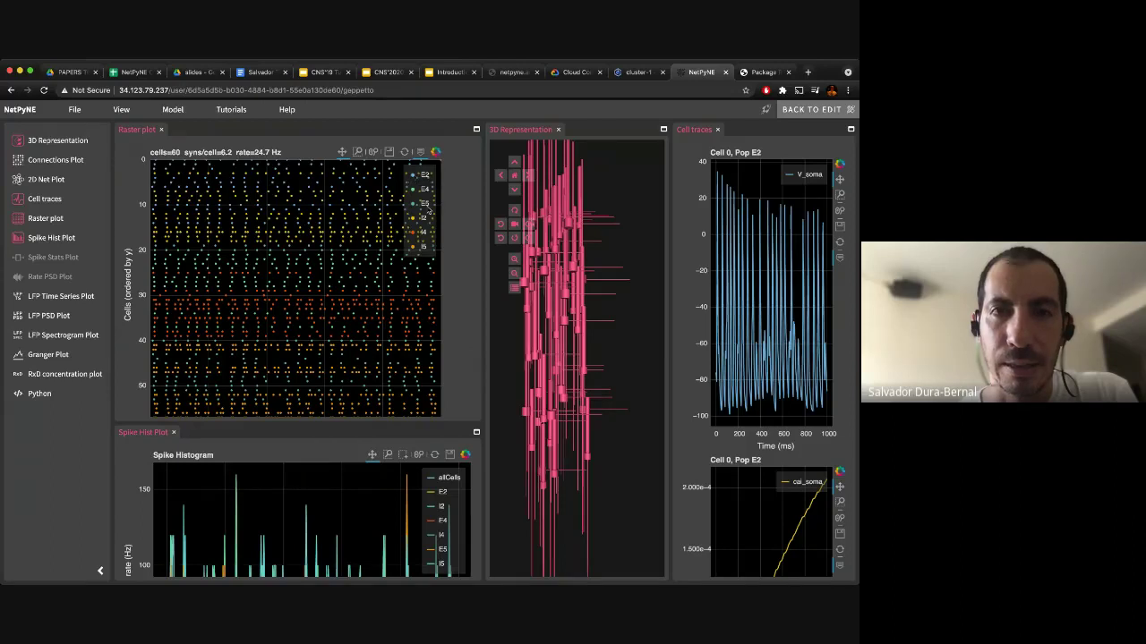
scroll(416, 252, down, 1)
scroll(419, 246, up, 1)
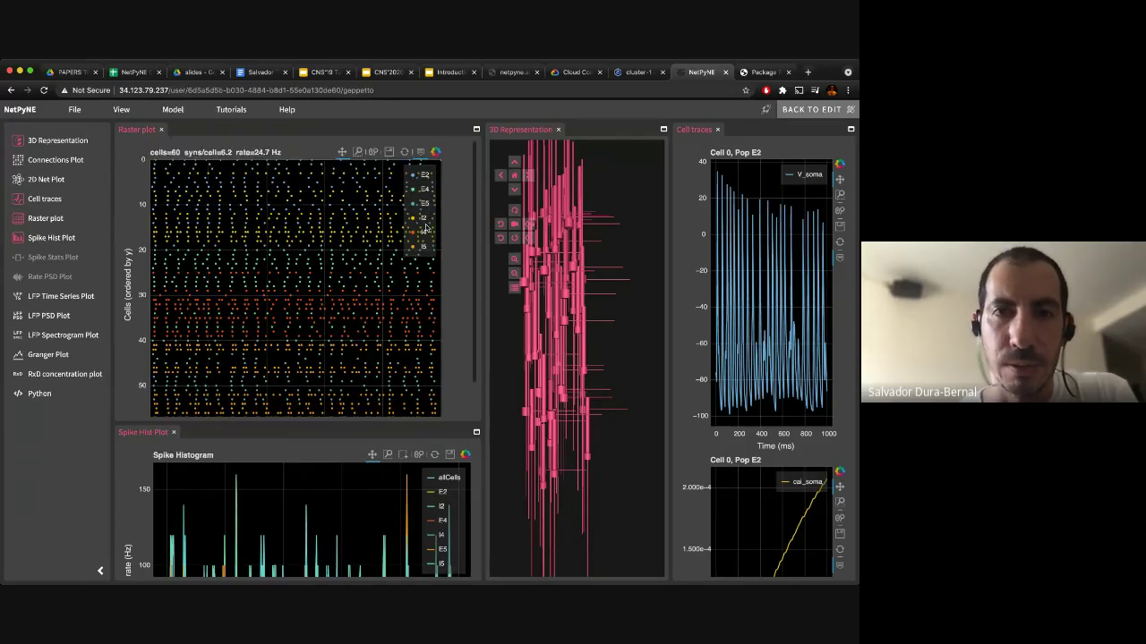
scroll(345, 287, down, 1)
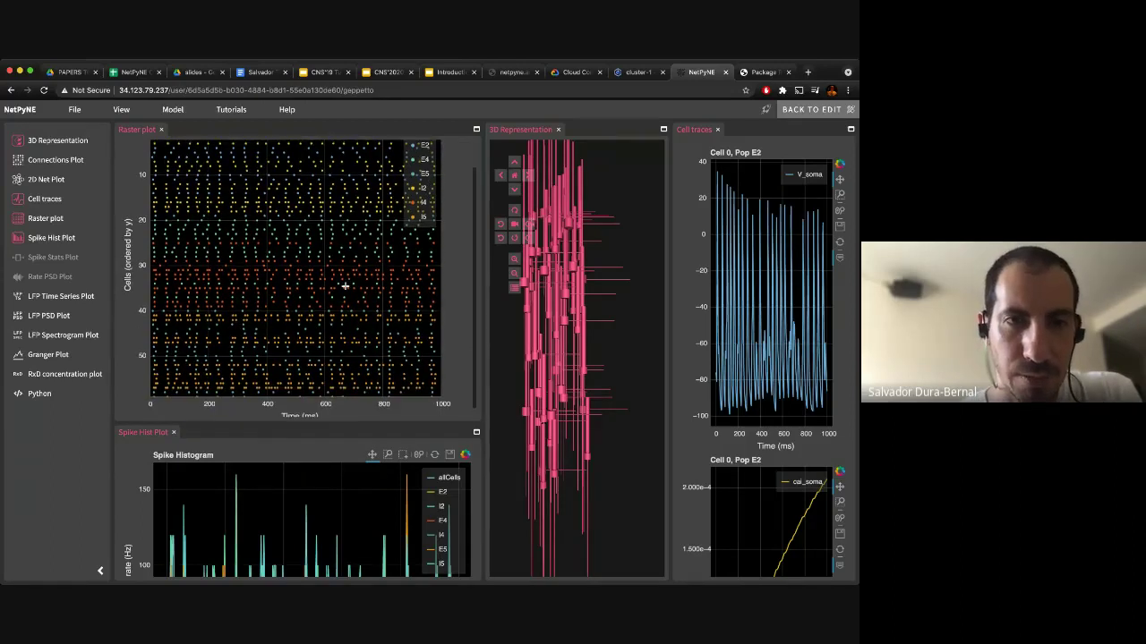
scroll(345, 287, up, 1)
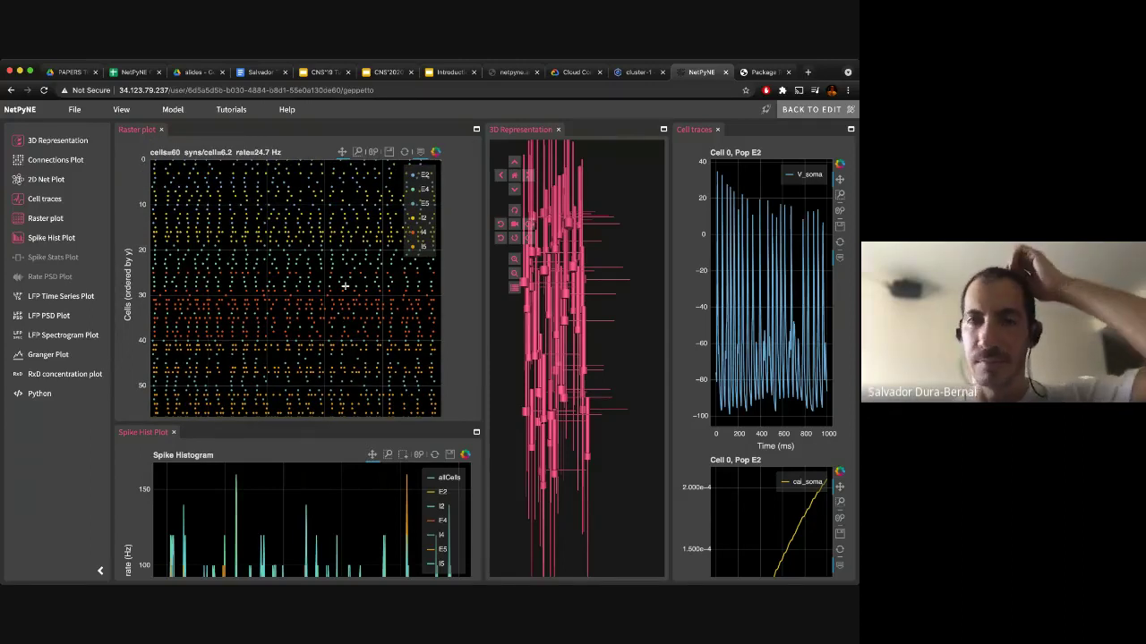
scroll(313, 345, down, 1)
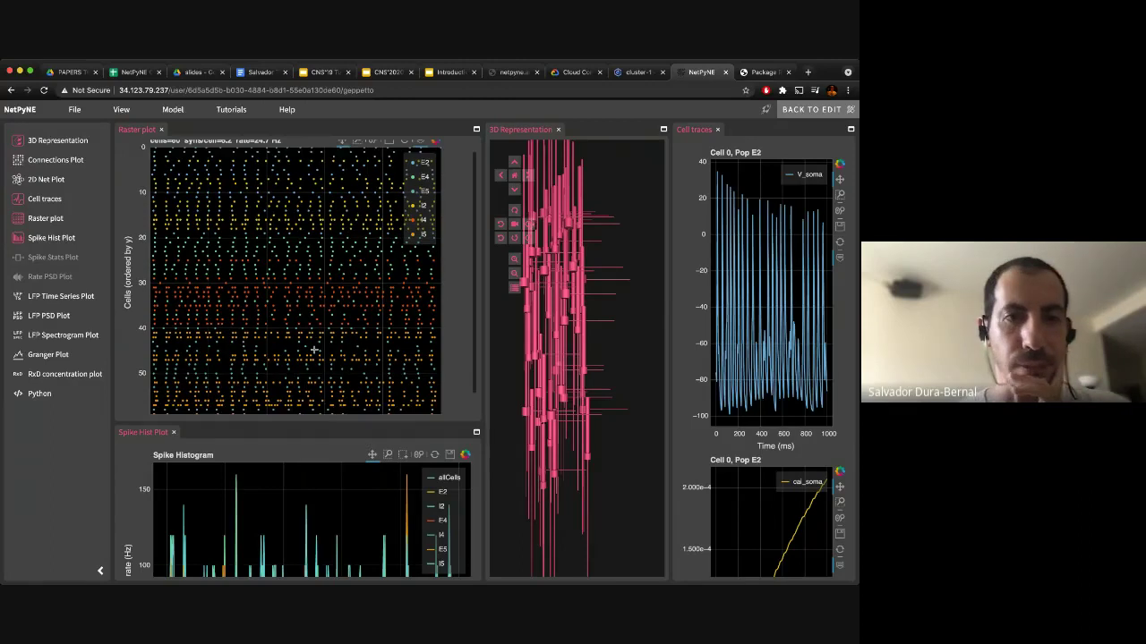
scroll(309, 475, down, 1)
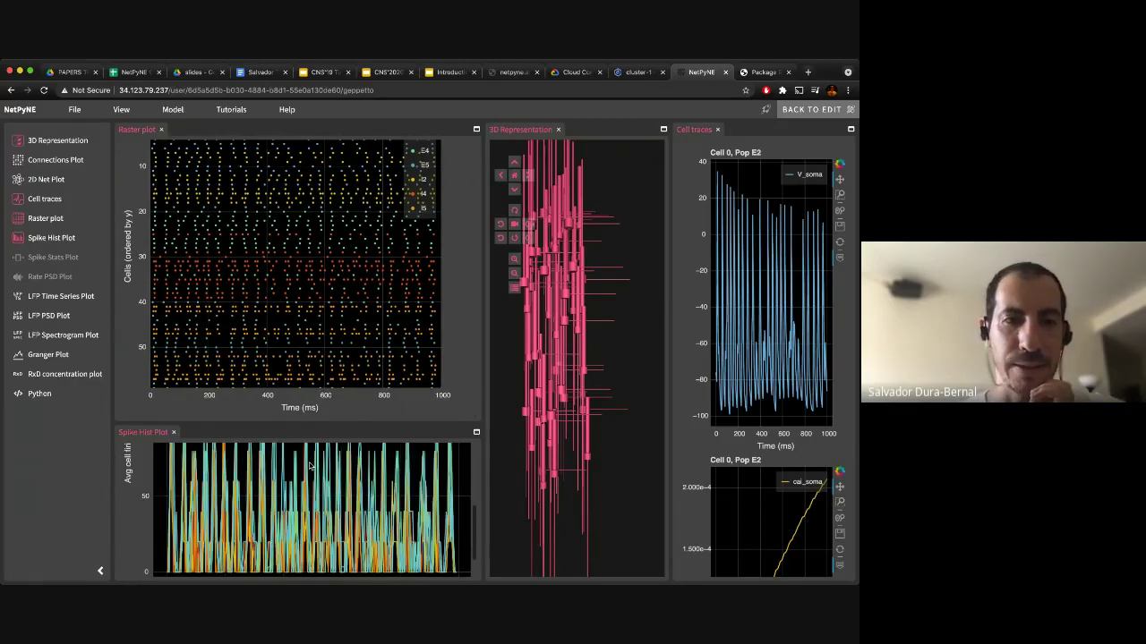
Enlarge the Spike Hist Plot pane upward over the raster plot's area and view the firing rates down to the time axis.
scroll(307, 496, up, 1)
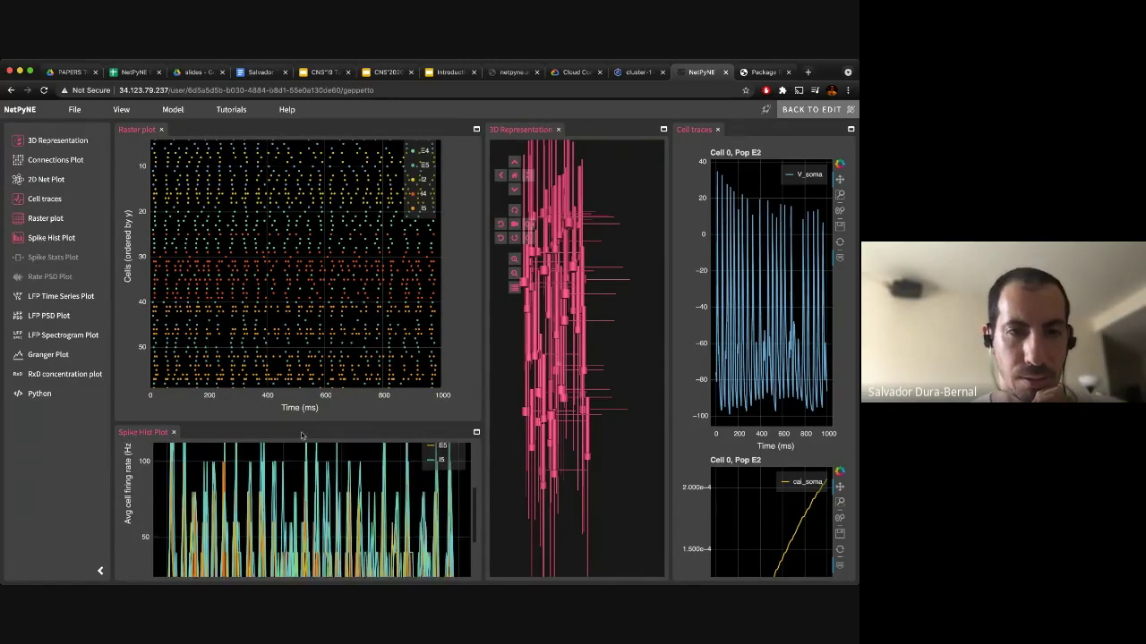
drag(299, 422, 298, 303)
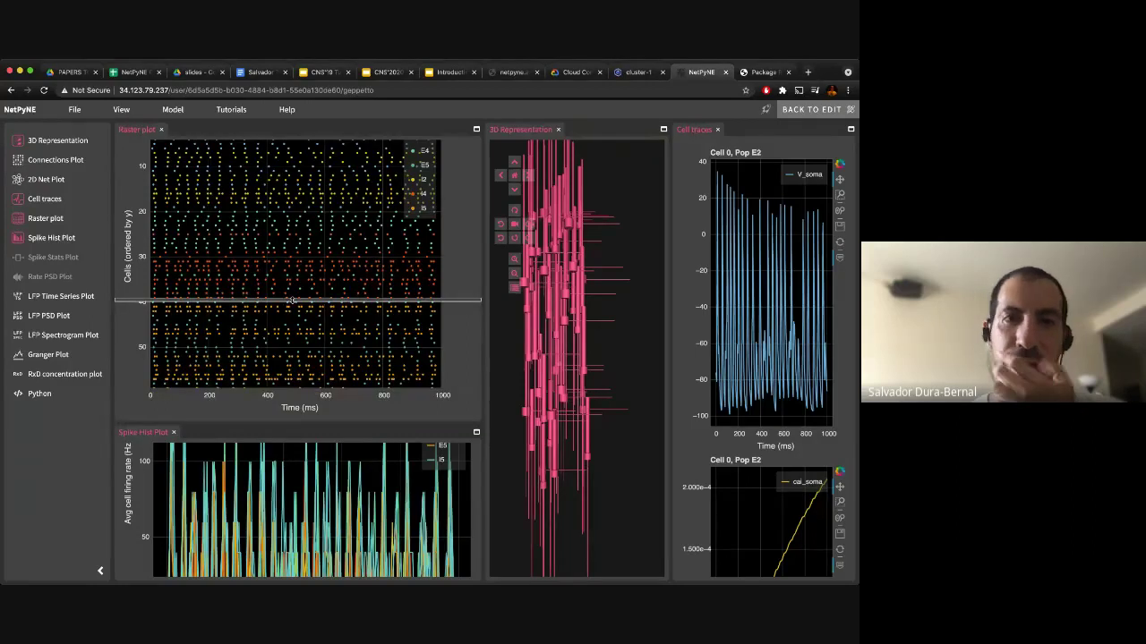
scroll(223, 504, down, 2)
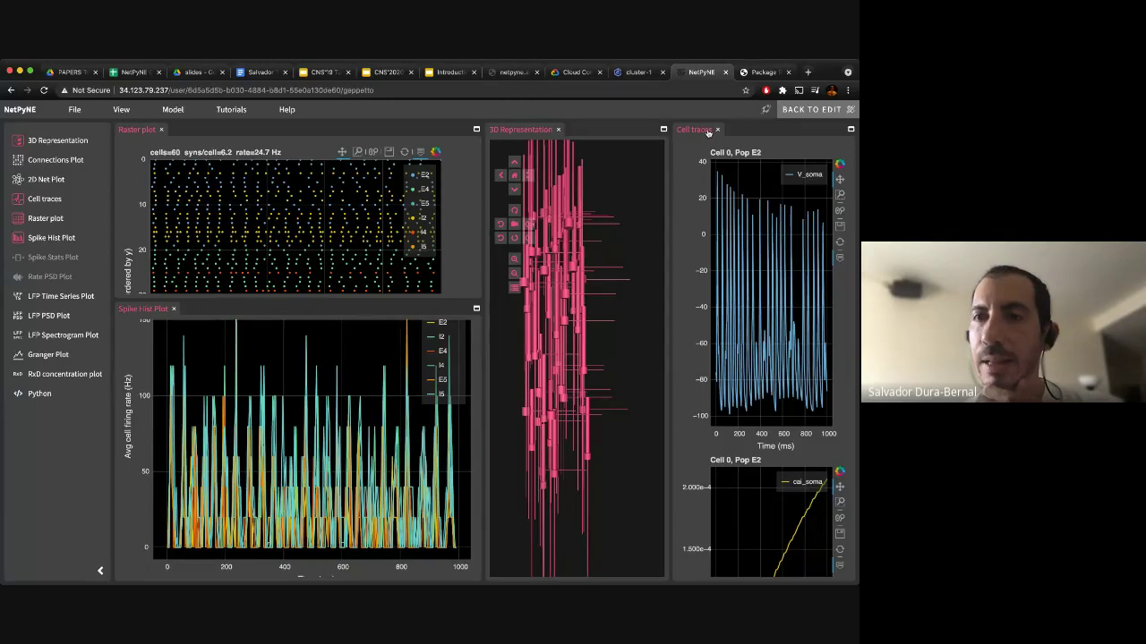
Dock the Cell traces pane above the 3D Representation, then widen and heighten it to enlarge the traces.
drag(707, 135, 574, 146)
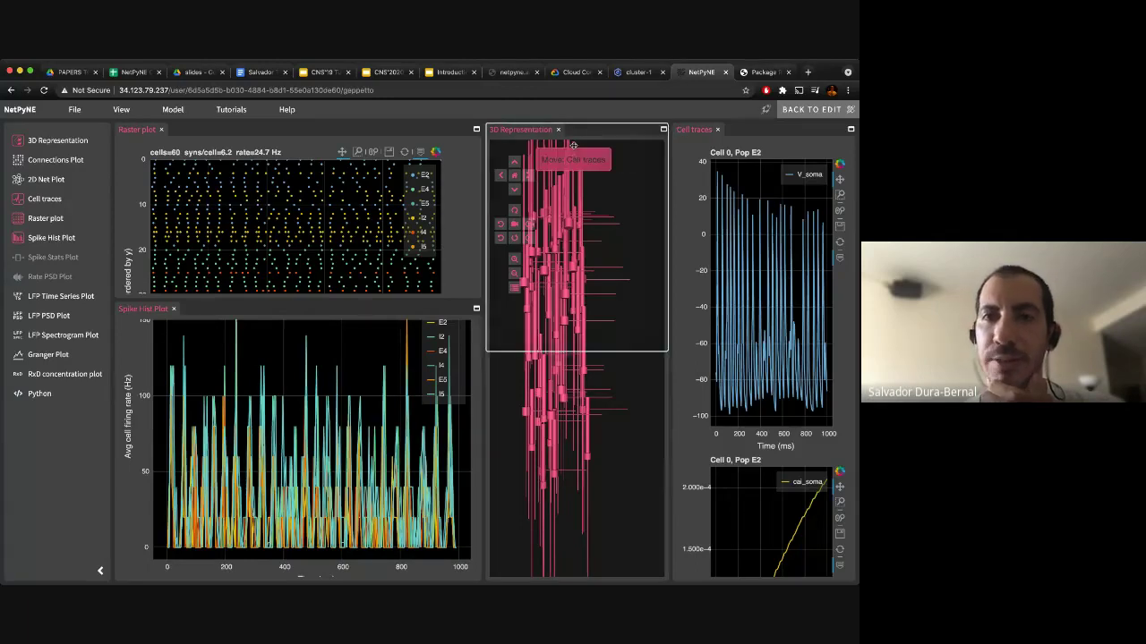
drag(665, 360, 672, 349)
drag(609, 317, 328, 316)
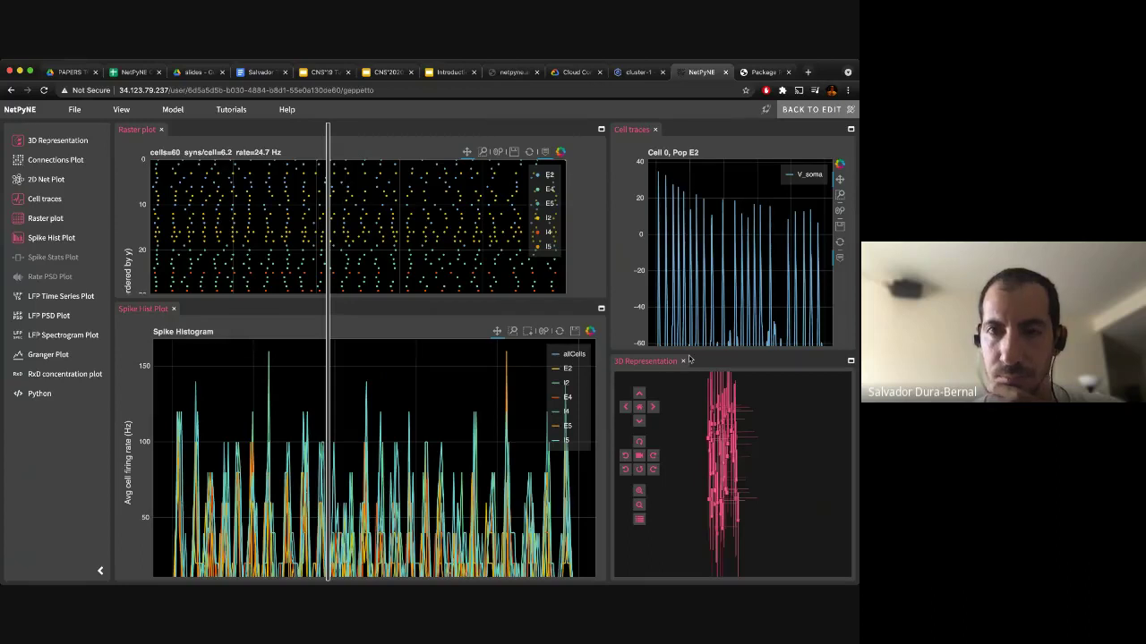
drag(651, 351, 669, 480)
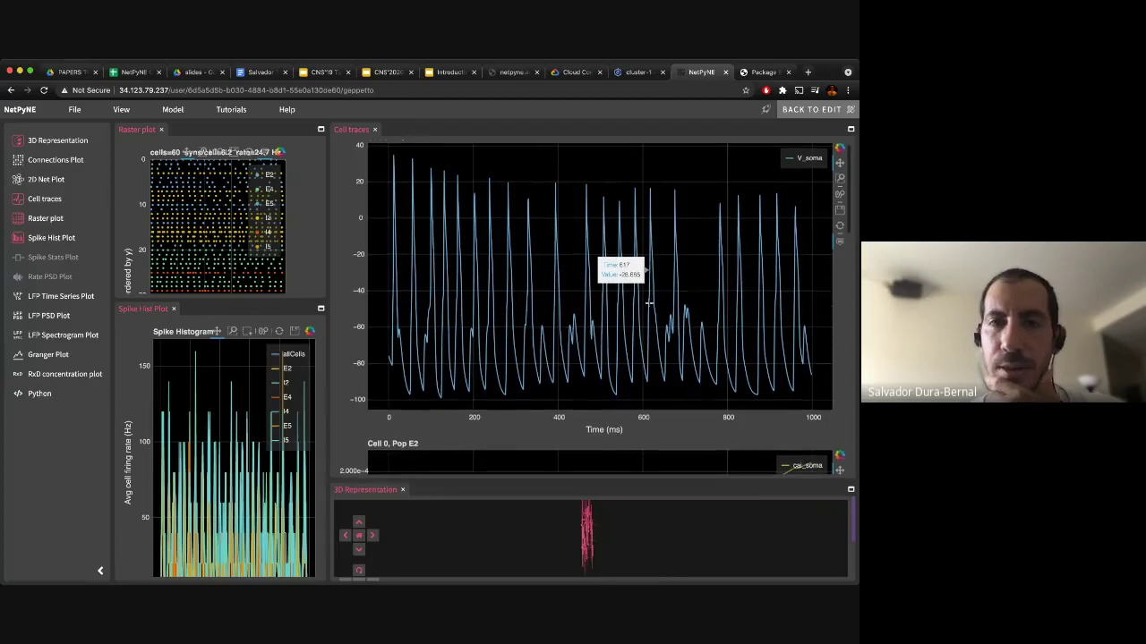
Examine the V_soma and cai_soma traces of Cell 0 in population E2.
scroll(648, 305, down, 1)
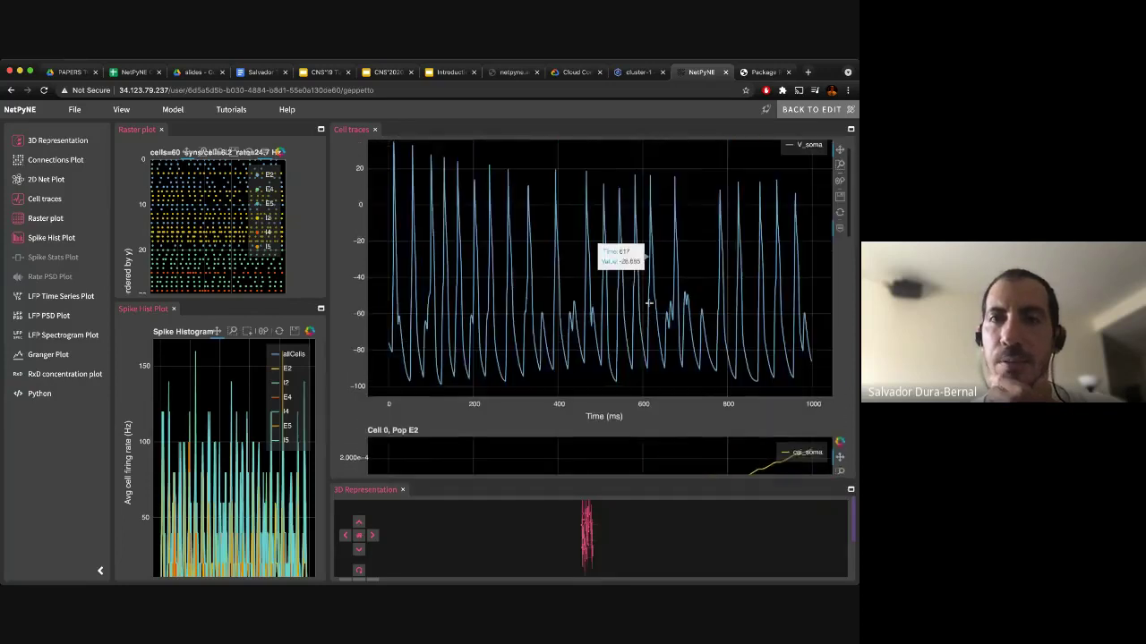
scroll(648, 304, up, 2)
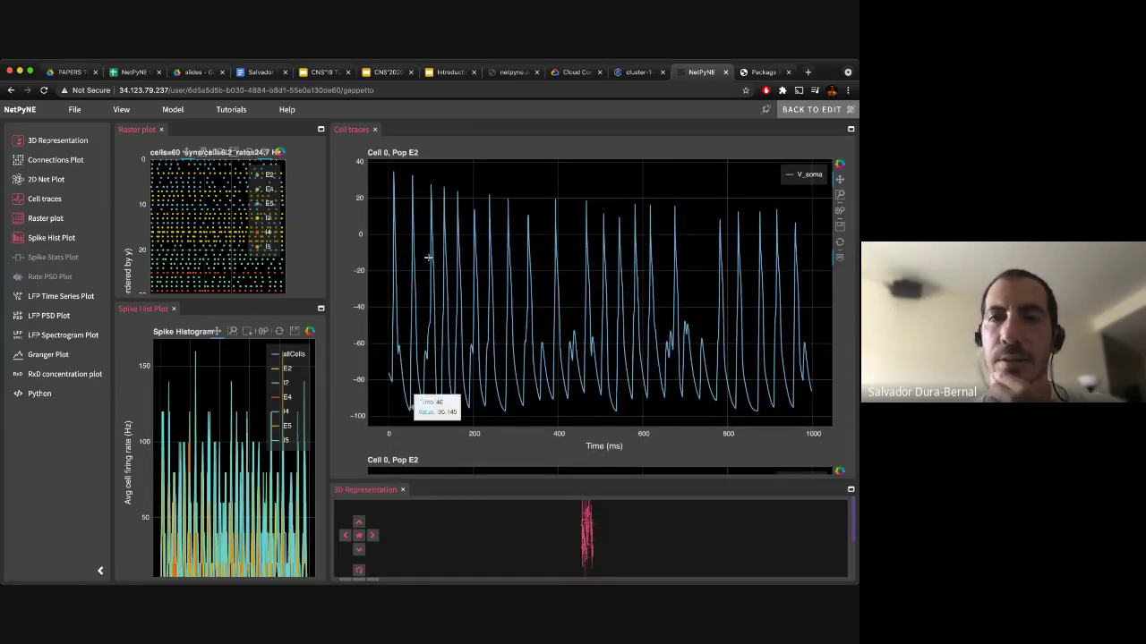
scroll(420, 258, down, 8)
scroll(428, 258, down, 5)
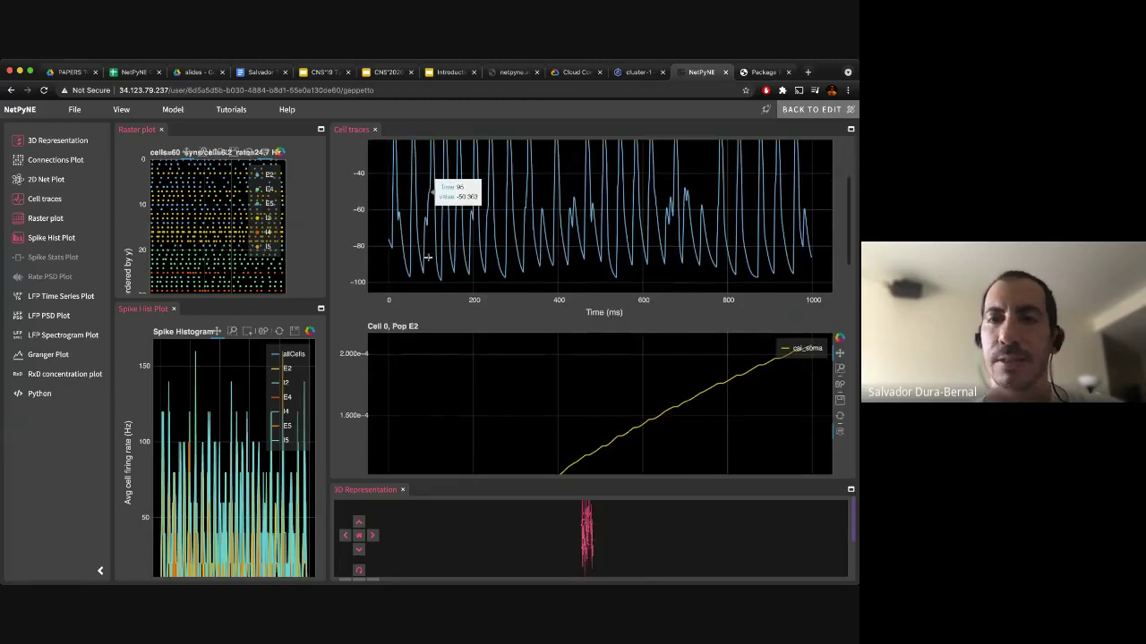
scroll(428, 258, down, 2)
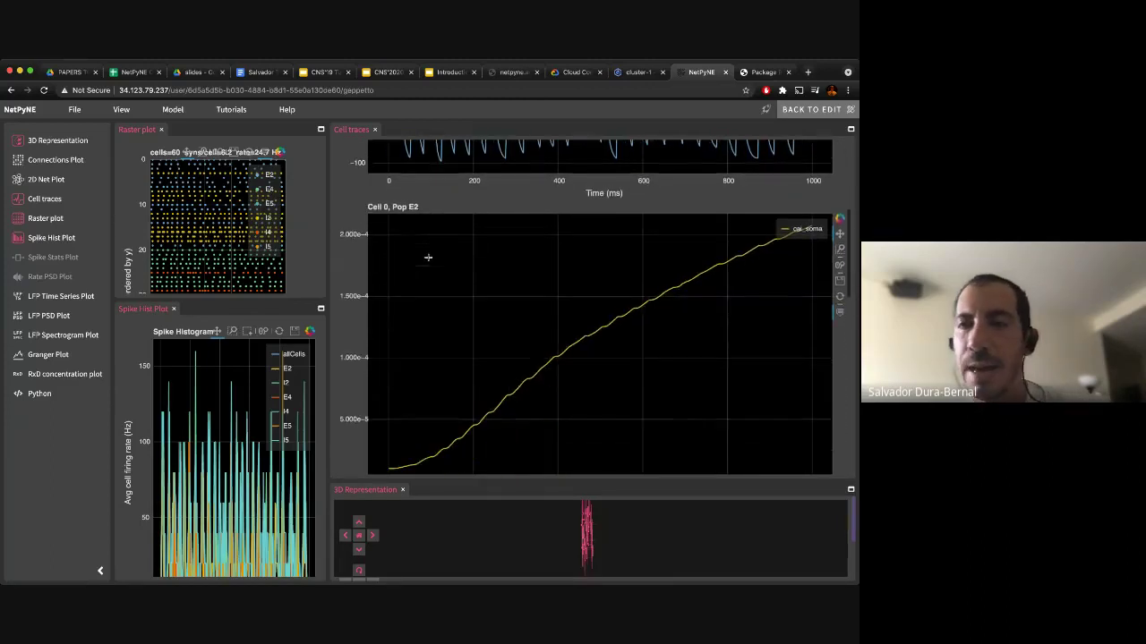
scroll(428, 257, down, 1)
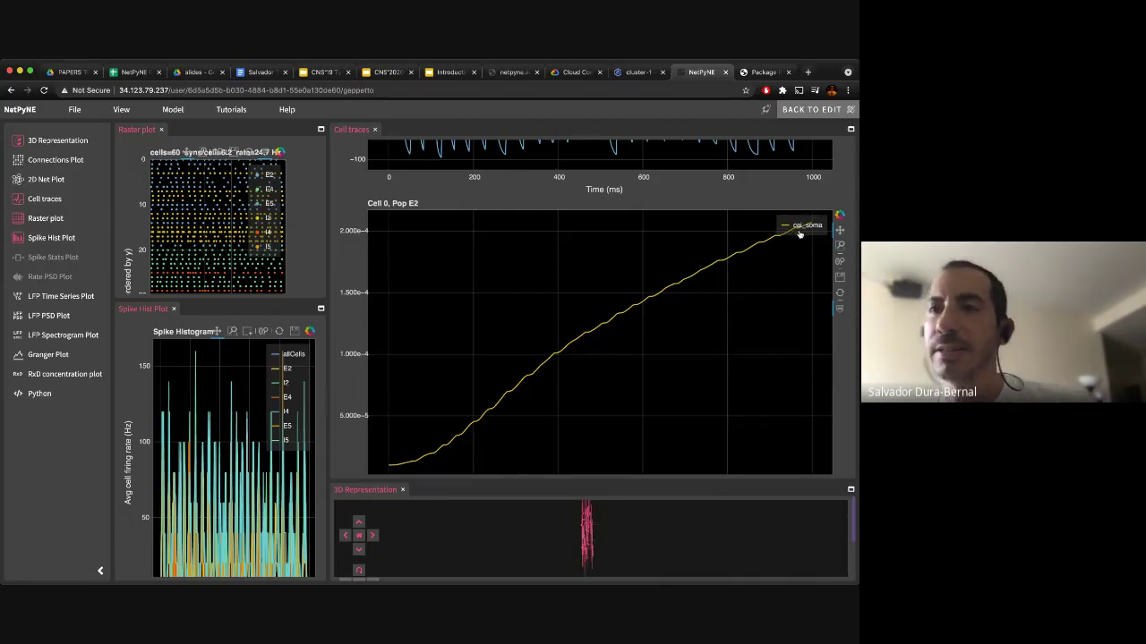
scroll(618, 322, down, 1)
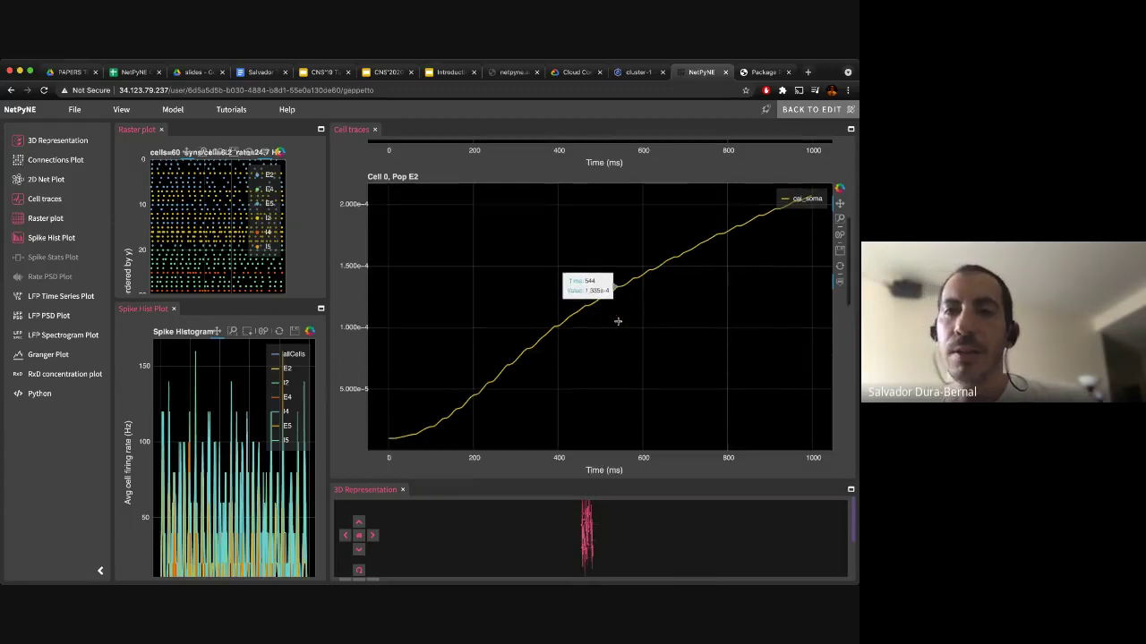
scroll(561, 371, down, 1)
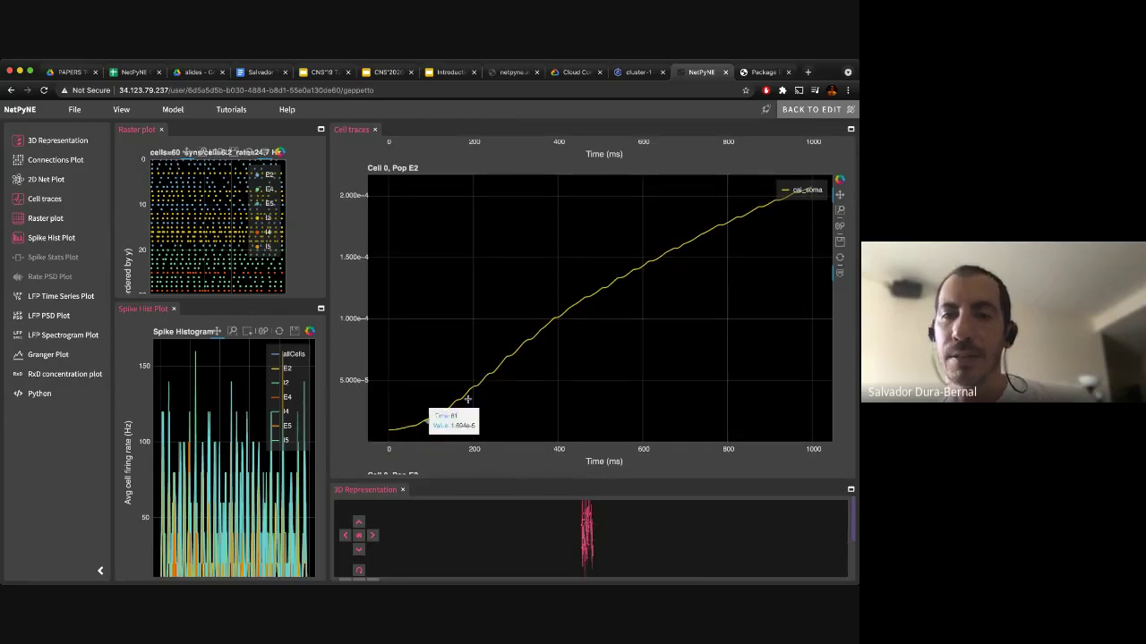
scroll(705, 256, up, 1)
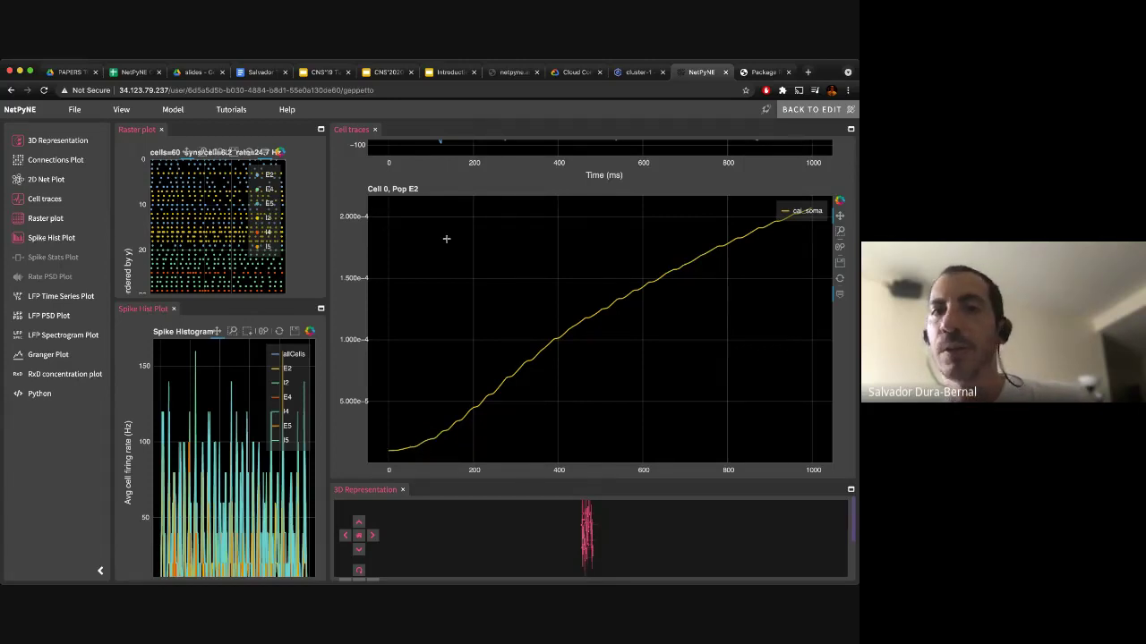
scroll(693, 265, down, 1)
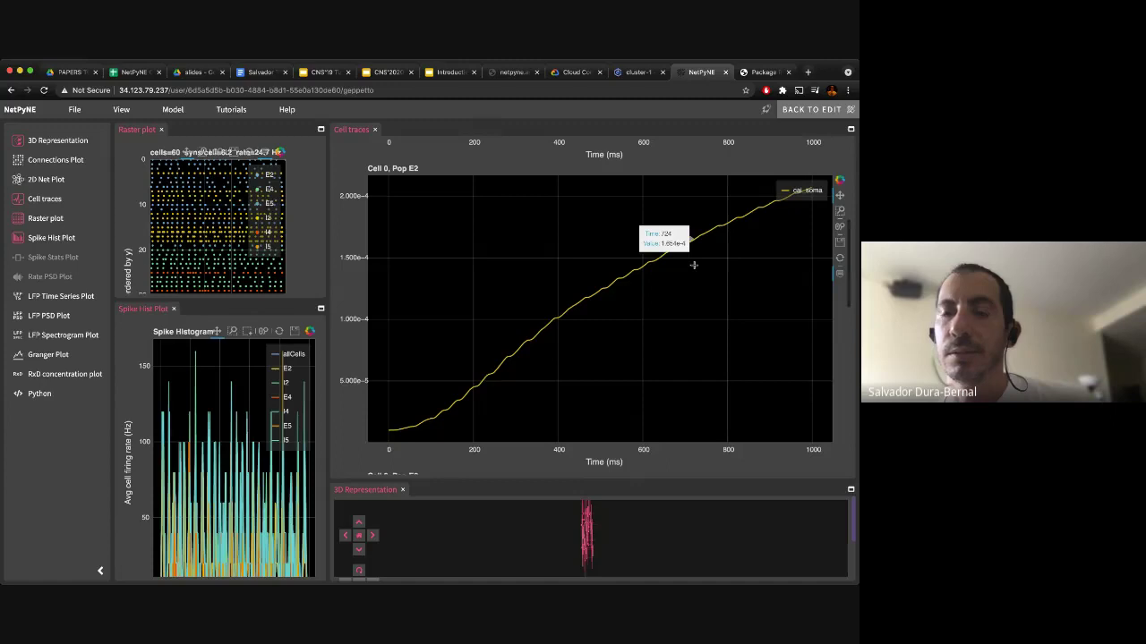
Examine the cac_soma and ik_soma traces of Cell 0 in population E2.
scroll(693, 265, down, 5)
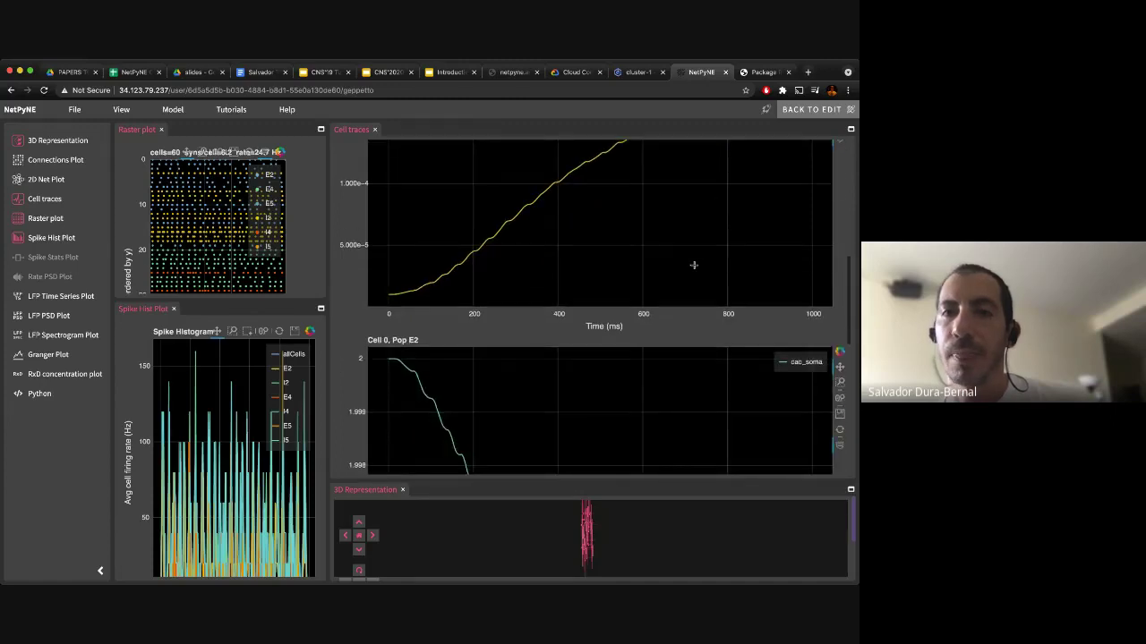
scroll(692, 265, down, 7)
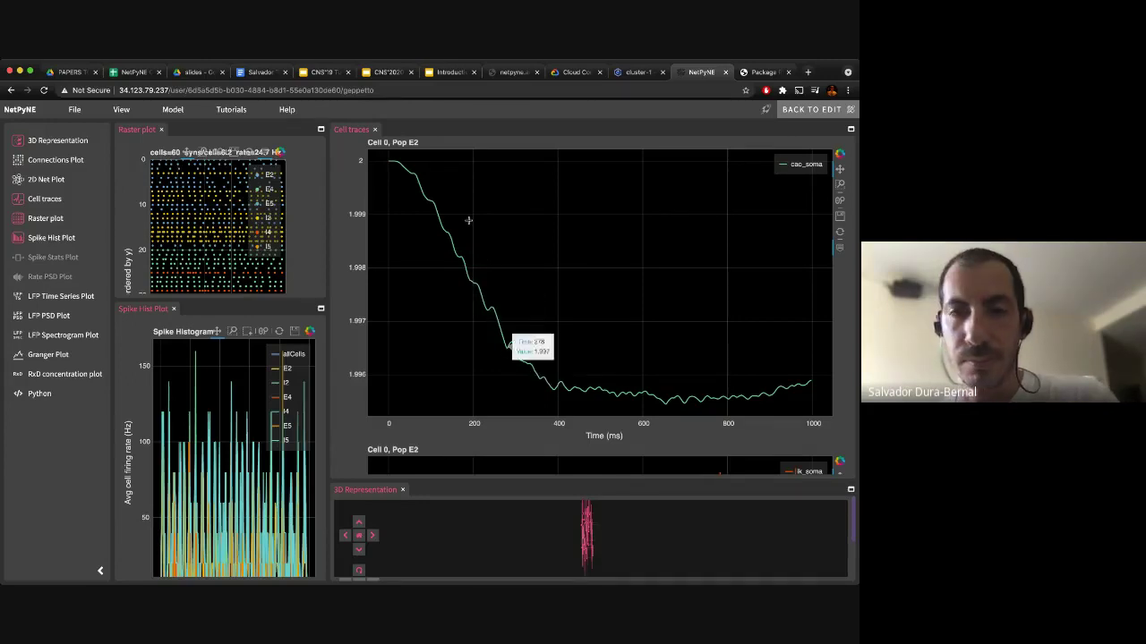
scroll(477, 256, down, 1)
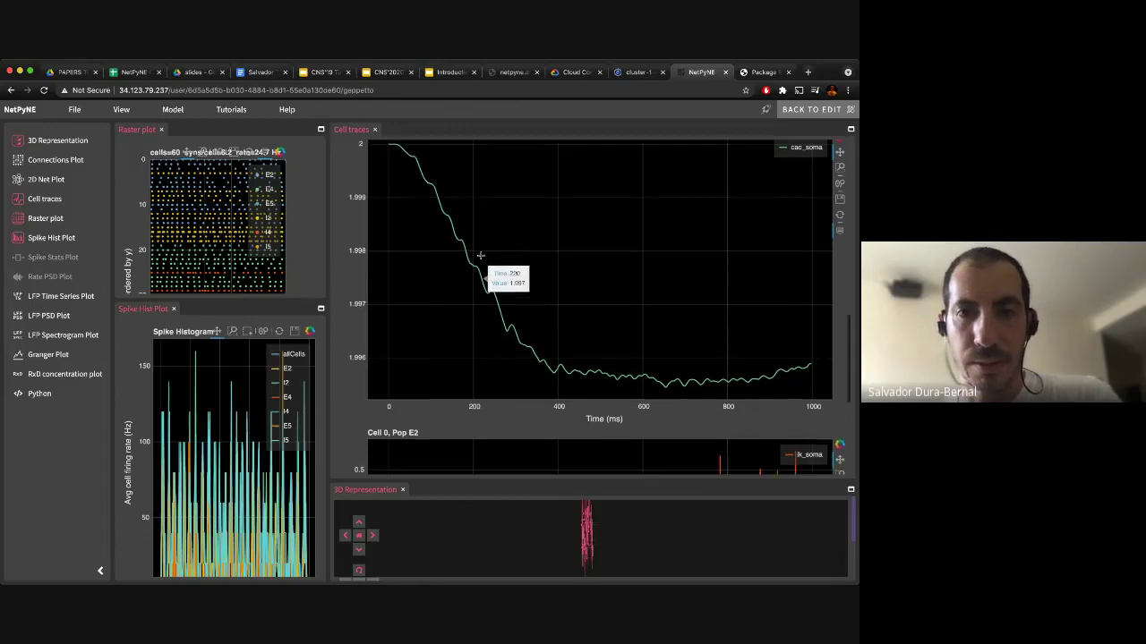
scroll(479, 255, down, 5)
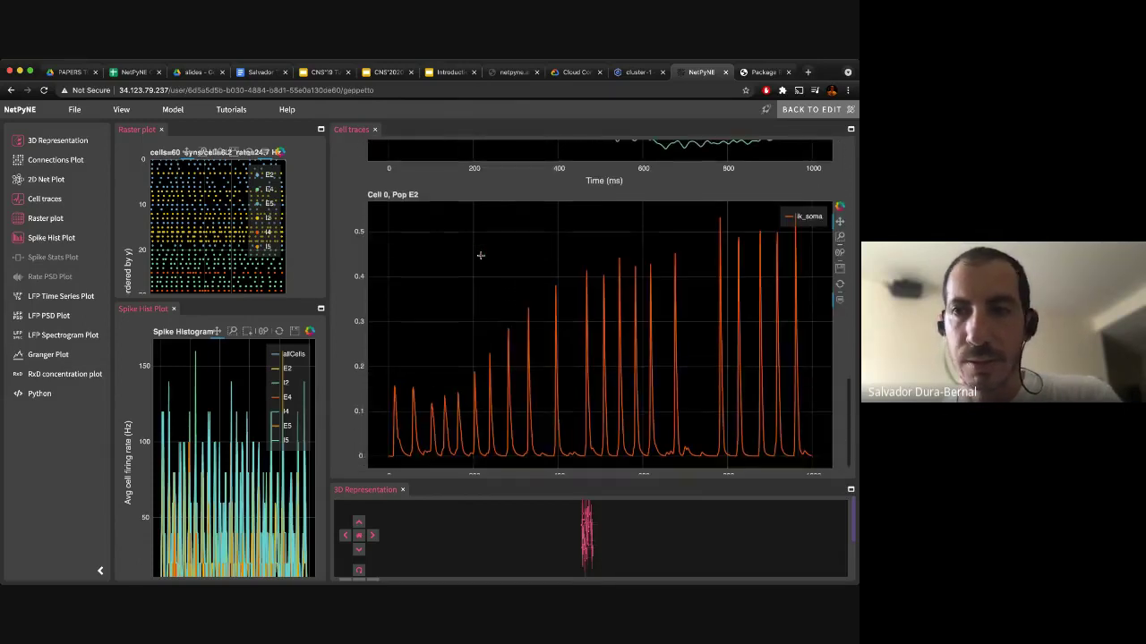
scroll(480, 256, down, 1)
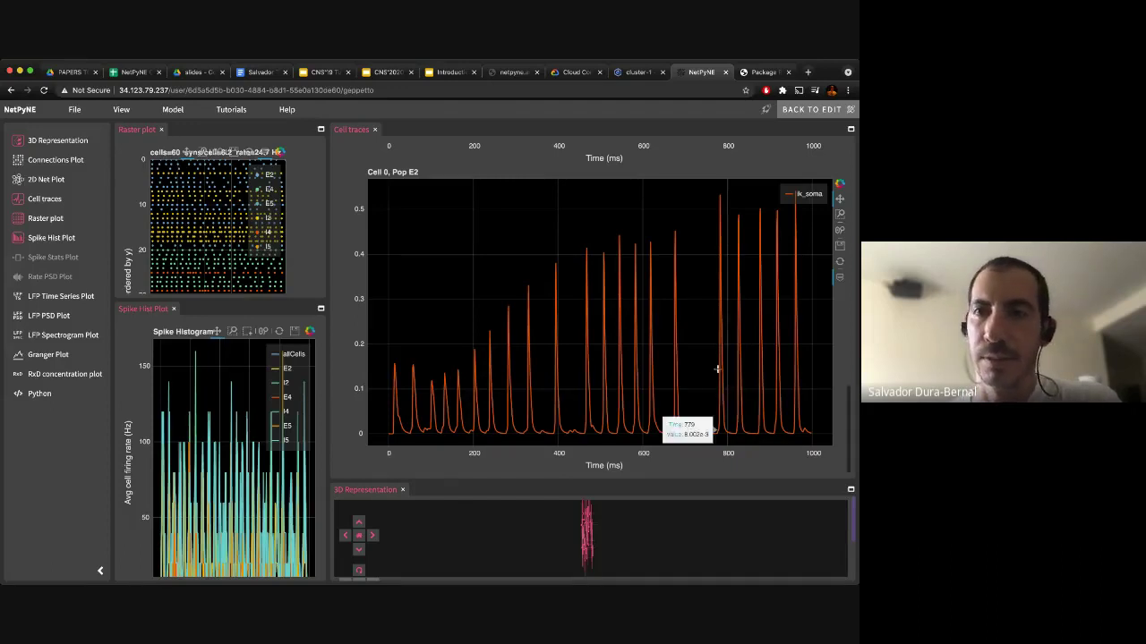
scroll(717, 369, up, 10)
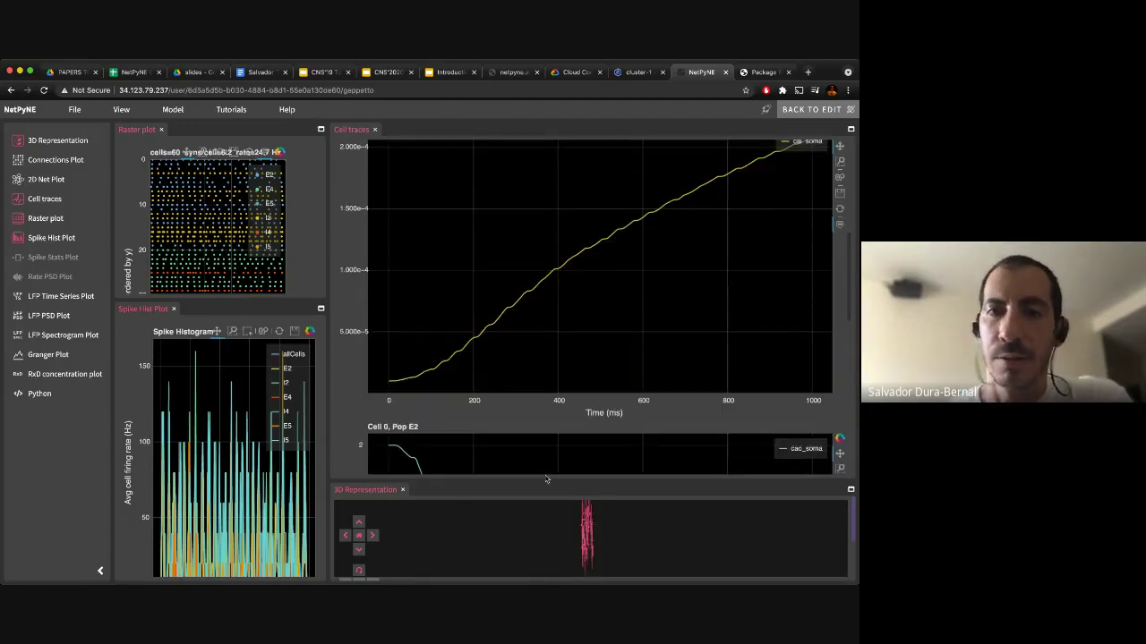
Show the LFP Time Series Plot and resize the panes to give it more width and the 3D Representation more height.
click(61, 302)
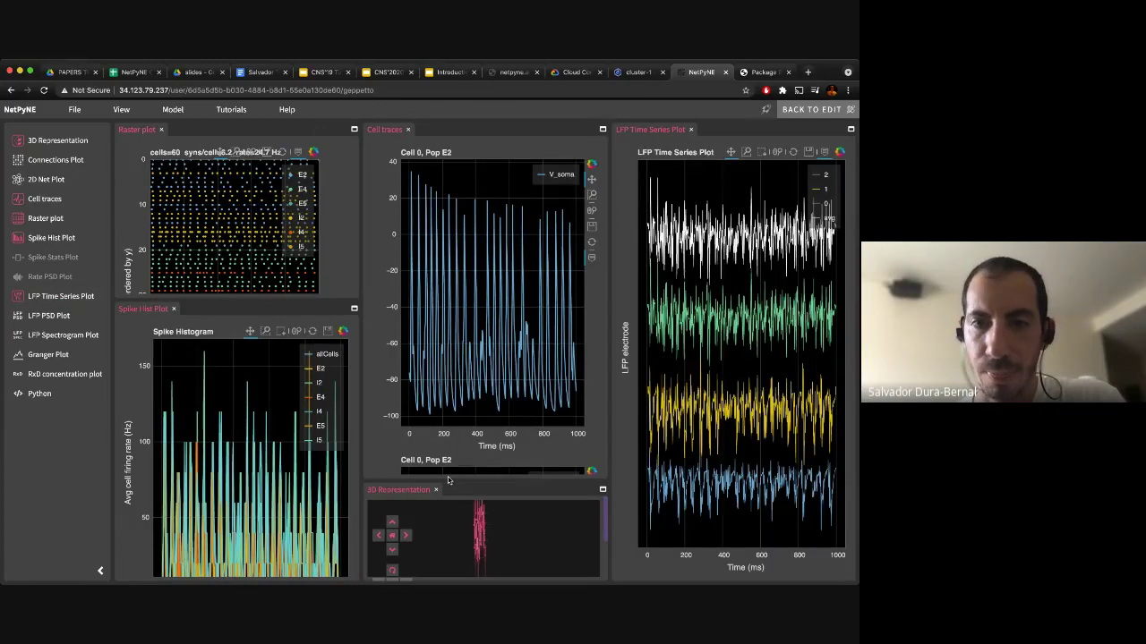
drag(443, 444, 443, 355)
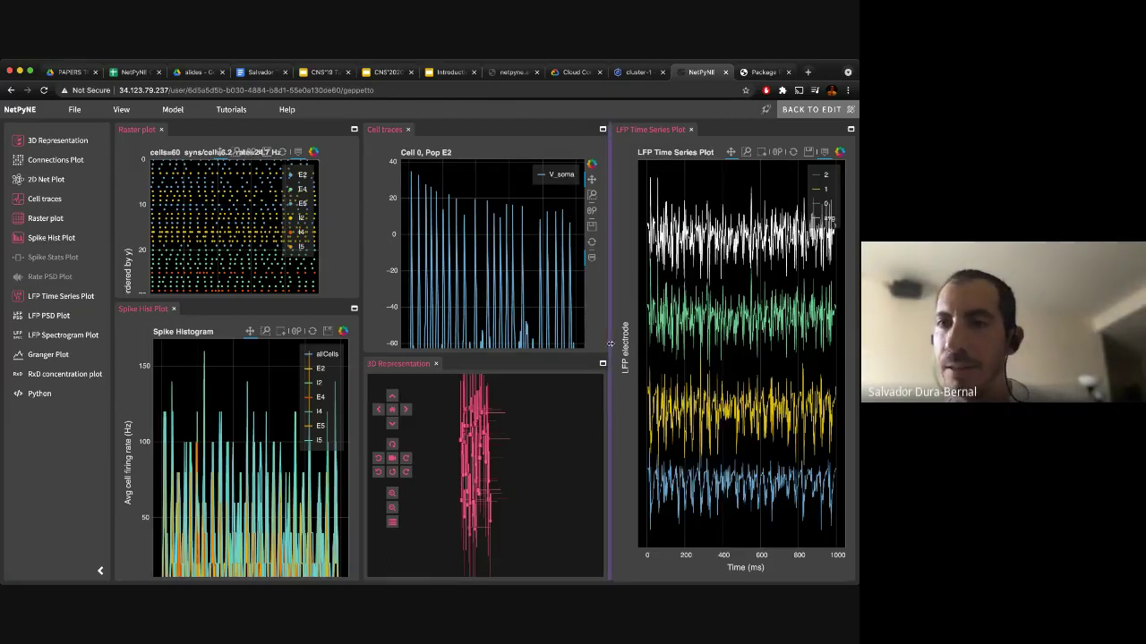
drag(611, 343, 103, 275)
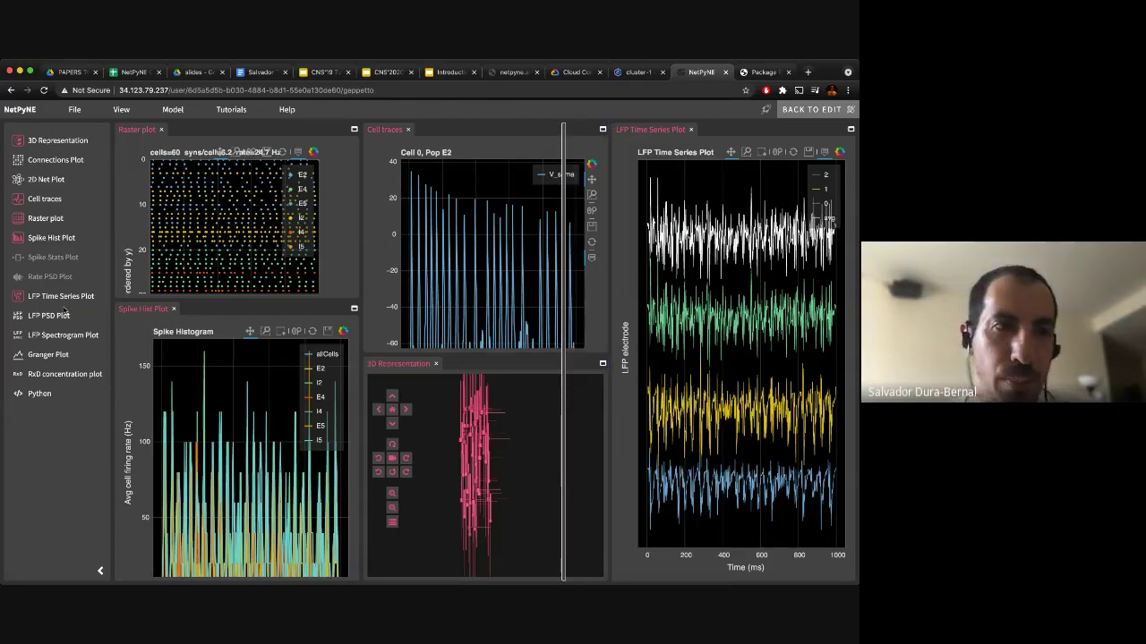
Show the LFP PSD Plot, inspect the average electrode's power peak and widen the pane to view the electrode spectra.
drag(64, 310, 66, 313)
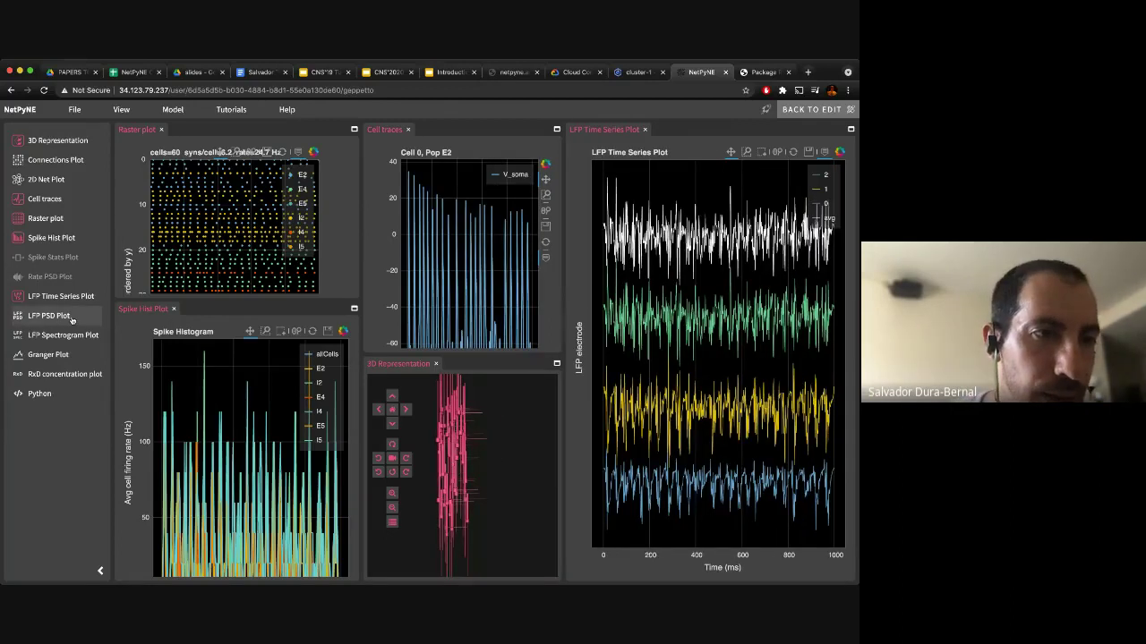
click(72, 319)
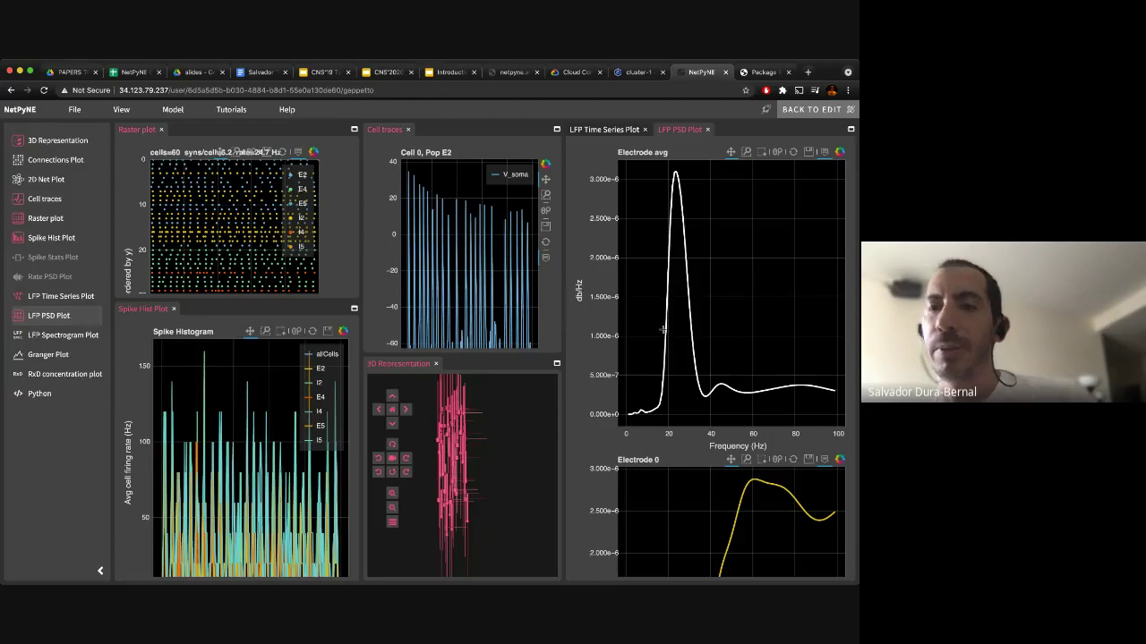
mouse_move(676, 350)
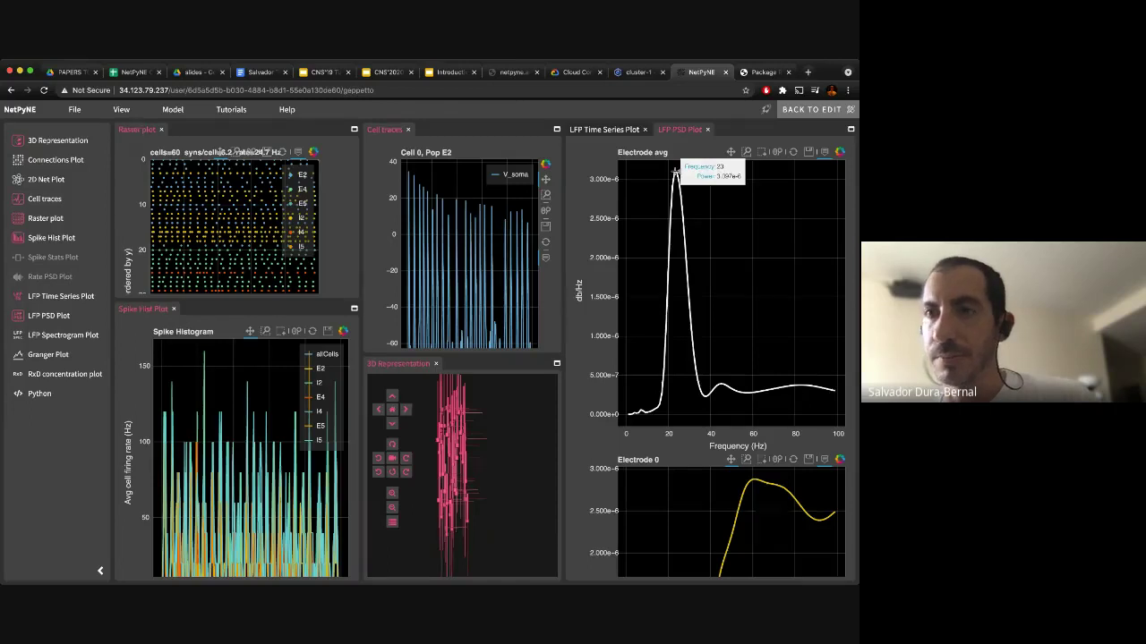
drag(564, 348, 464, 335)
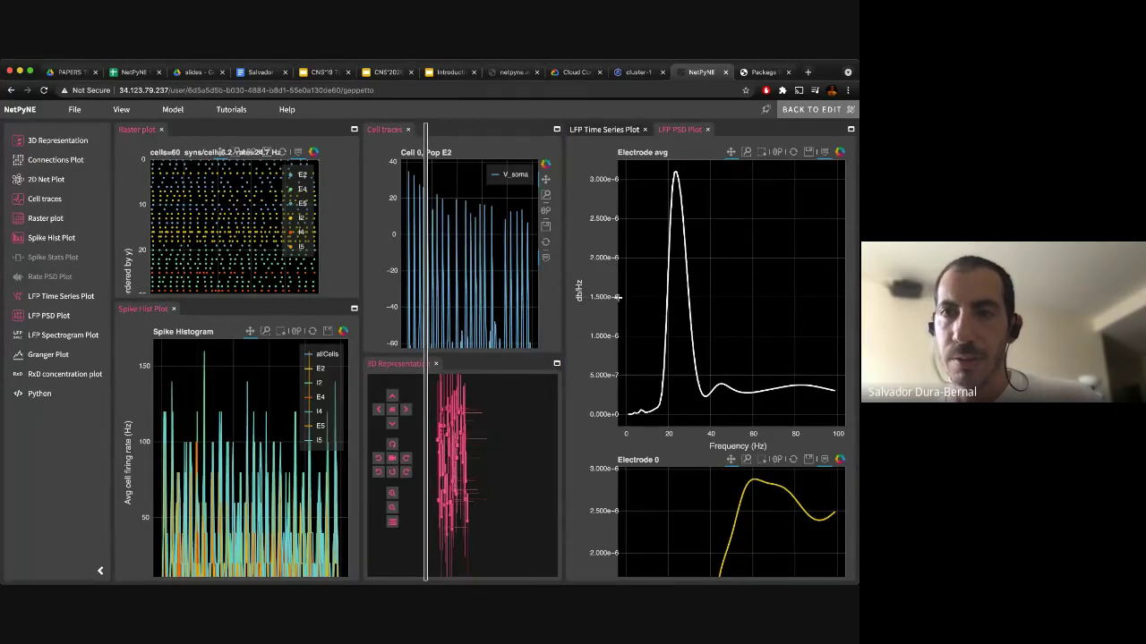
scroll(618, 367, down, 1)
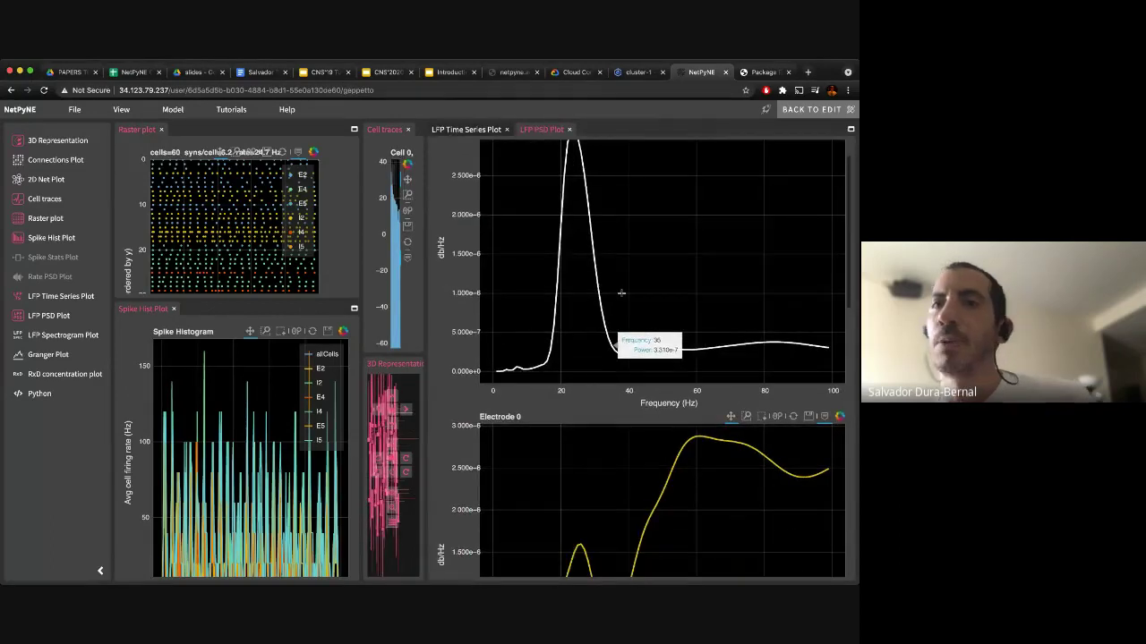
Examine the LFP power spectra of the average electrode and Electrodes 0, 1 and 2.
scroll(622, 293, up, 1)
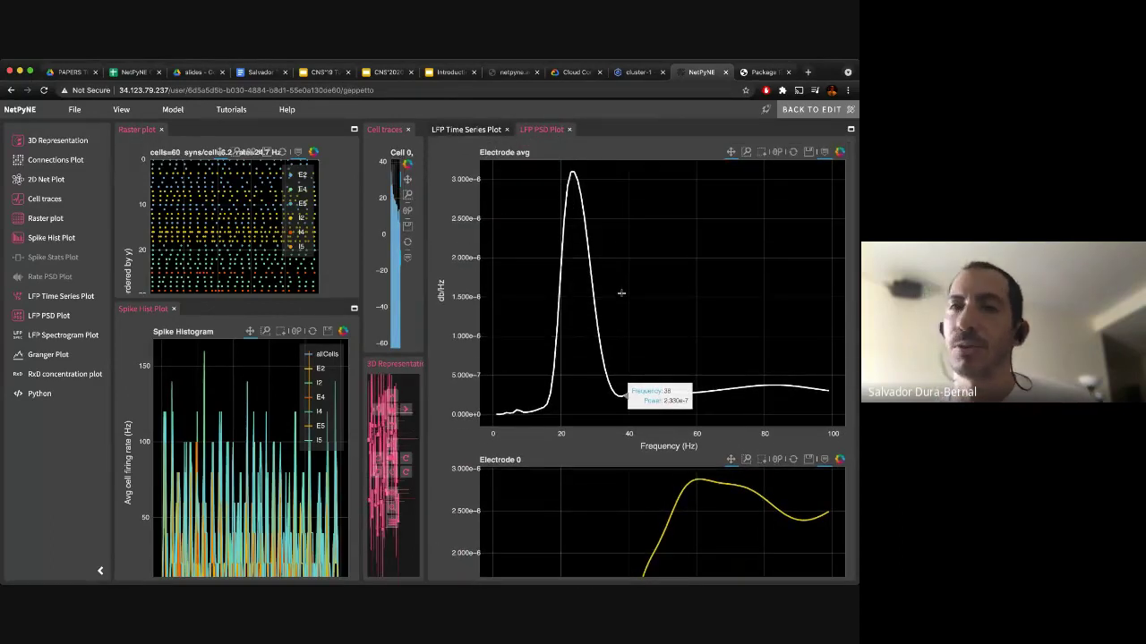
scroll(604, 288, down, 3)
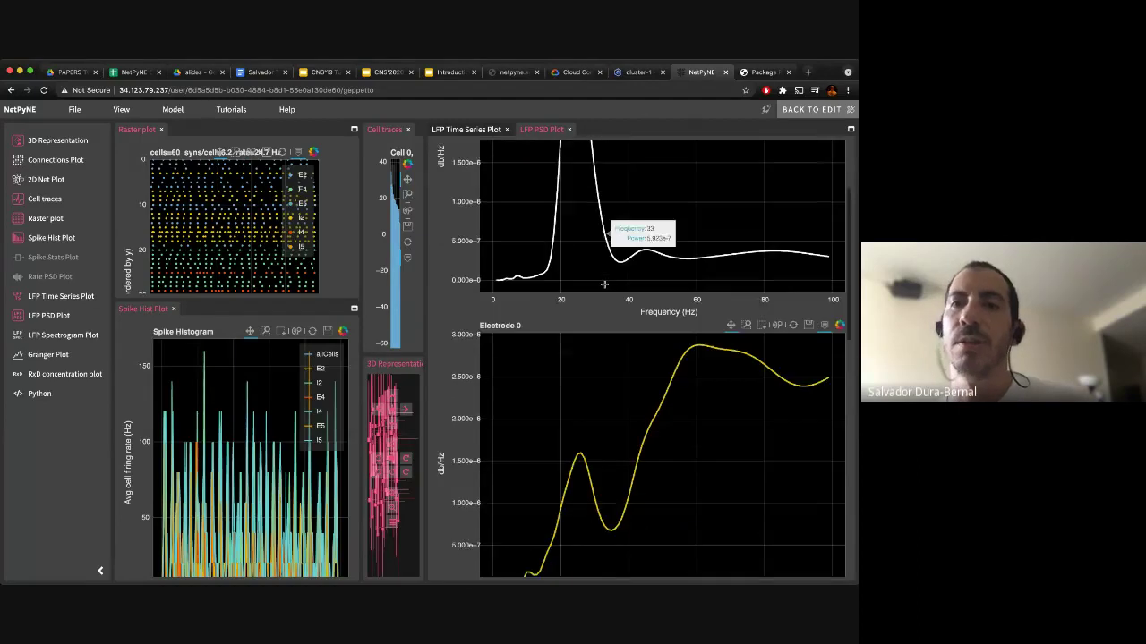
scroll(604, 285, down, 1)
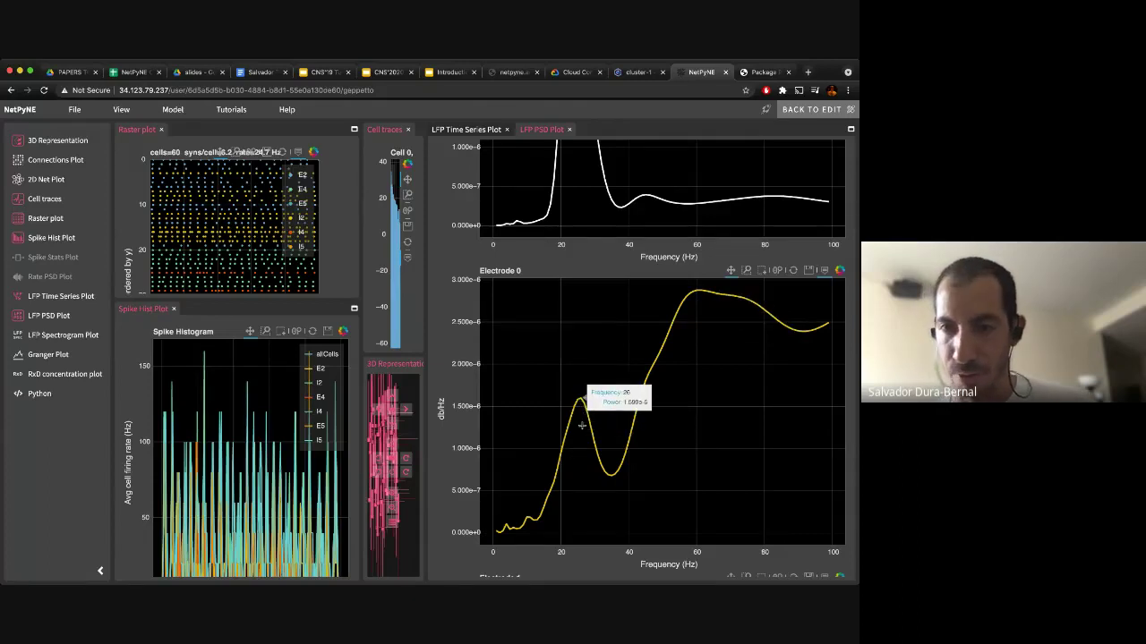
scroll(581, 407, down, 5)
scroll(582, 423, up, 1)
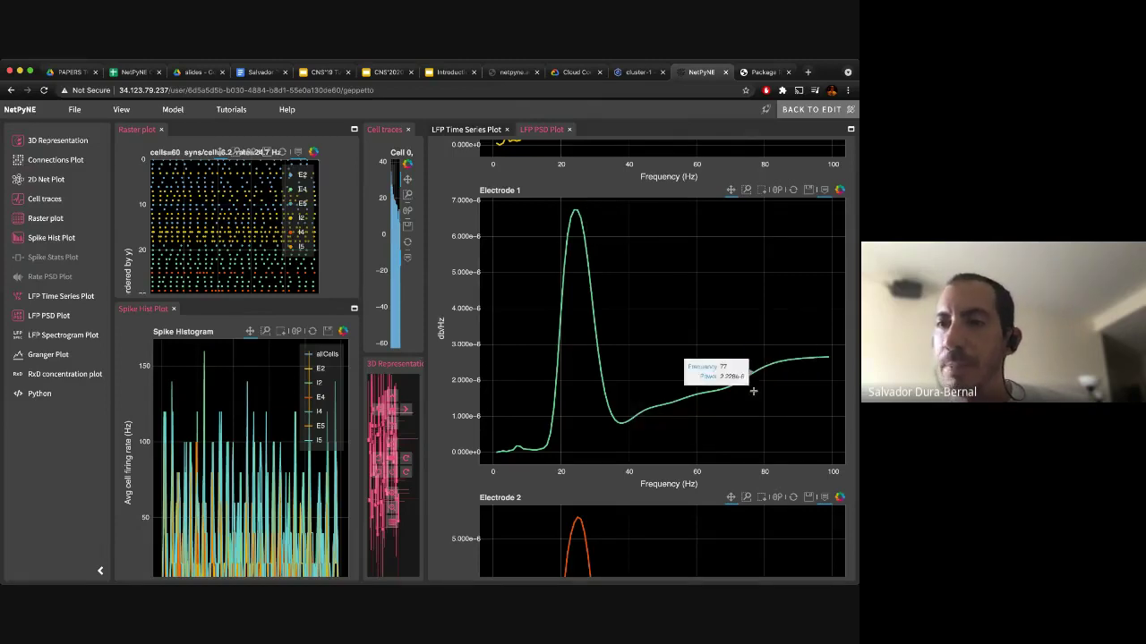
scroll(753, 391, down, 5)
scroll(753, 391, down, 1)
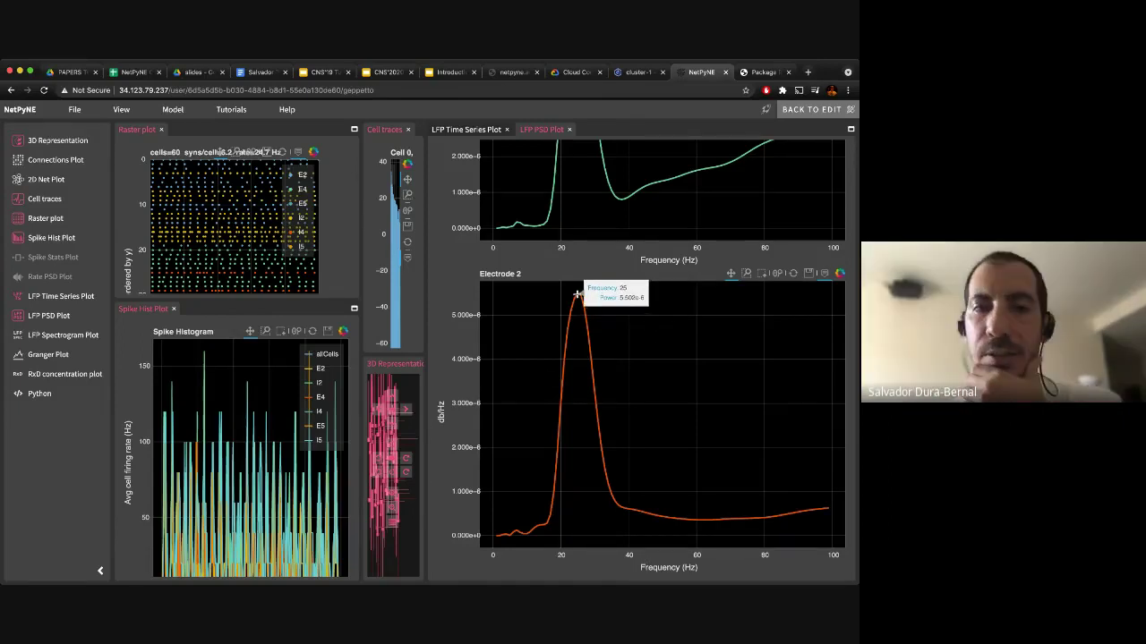
scroll(319, 344, down, 1)
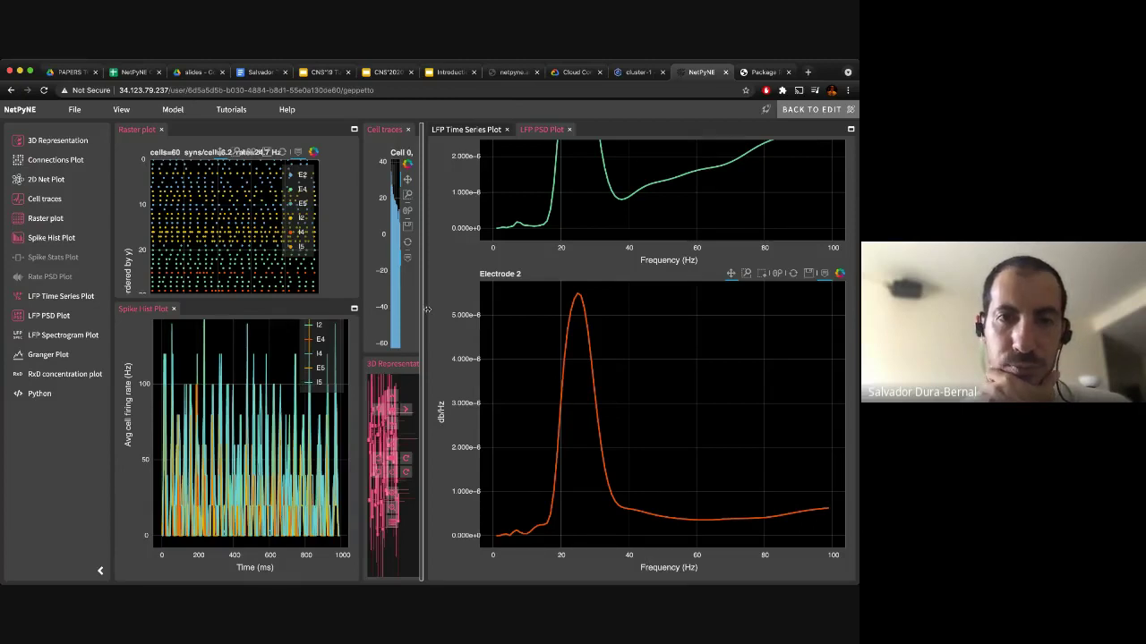
Widen the raster and spike histogram panes, and compare the spike histogram with the average and Electrode 0 power spectra.
drag(427, 310, 510, 302)
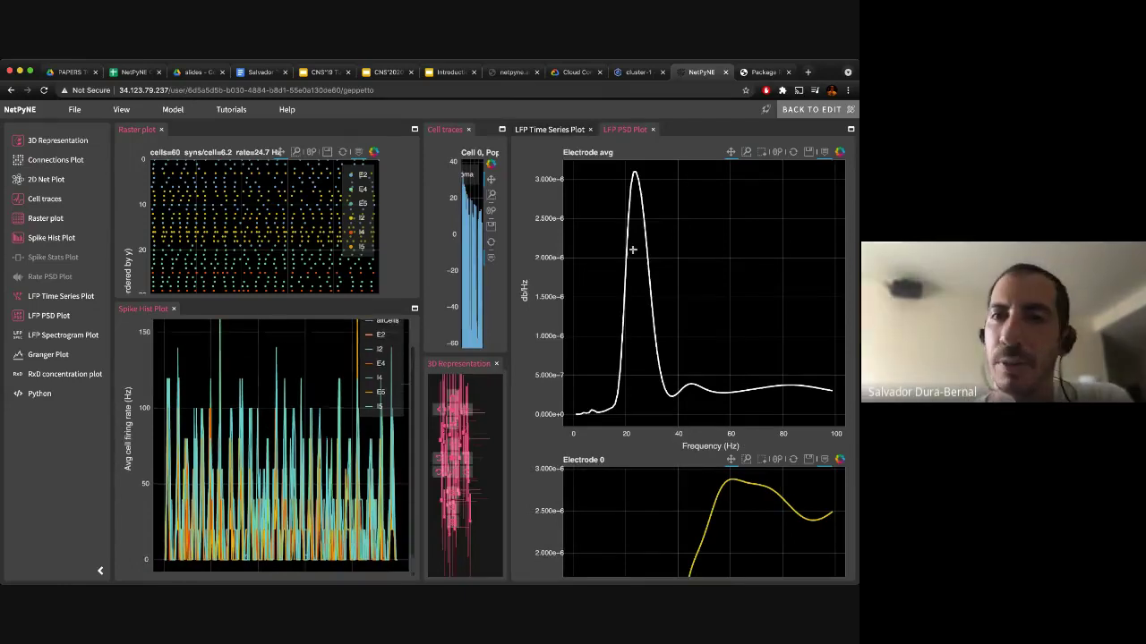
mouse_move(634, 172)
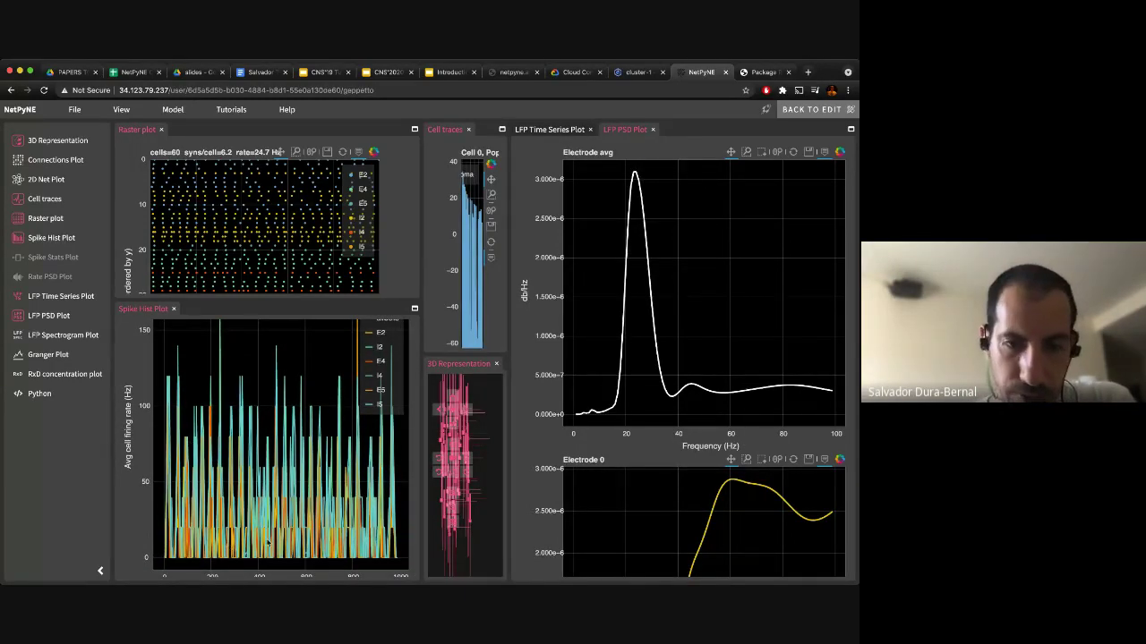
scroll(267, 543, down, 1)
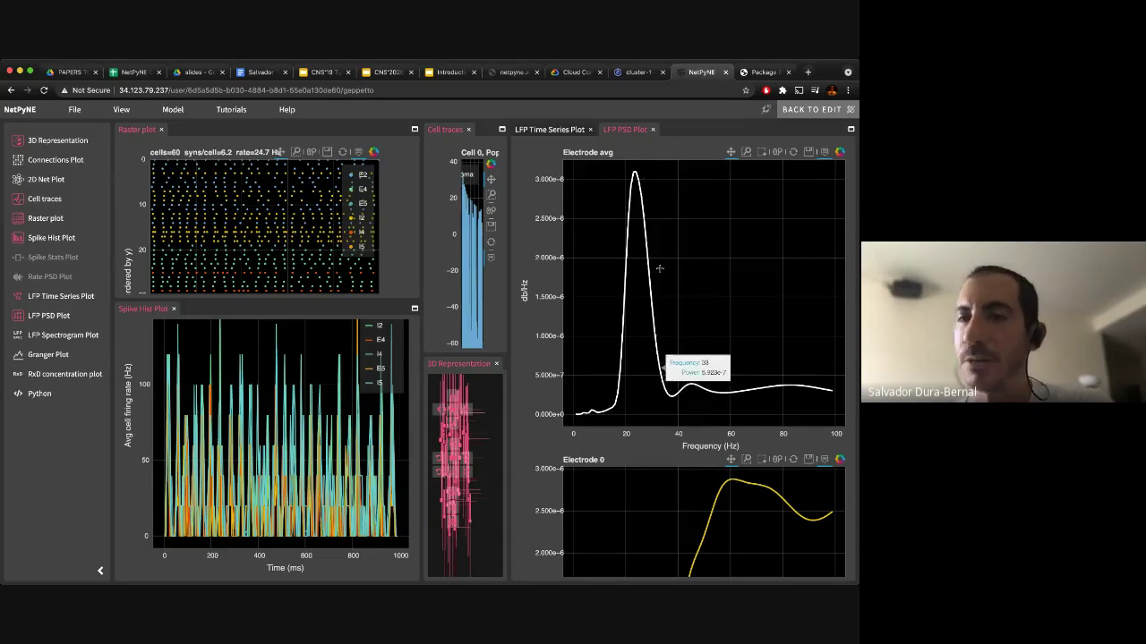
scroll(660, 268, down, 2)
scroll(661, 269, down, 1)
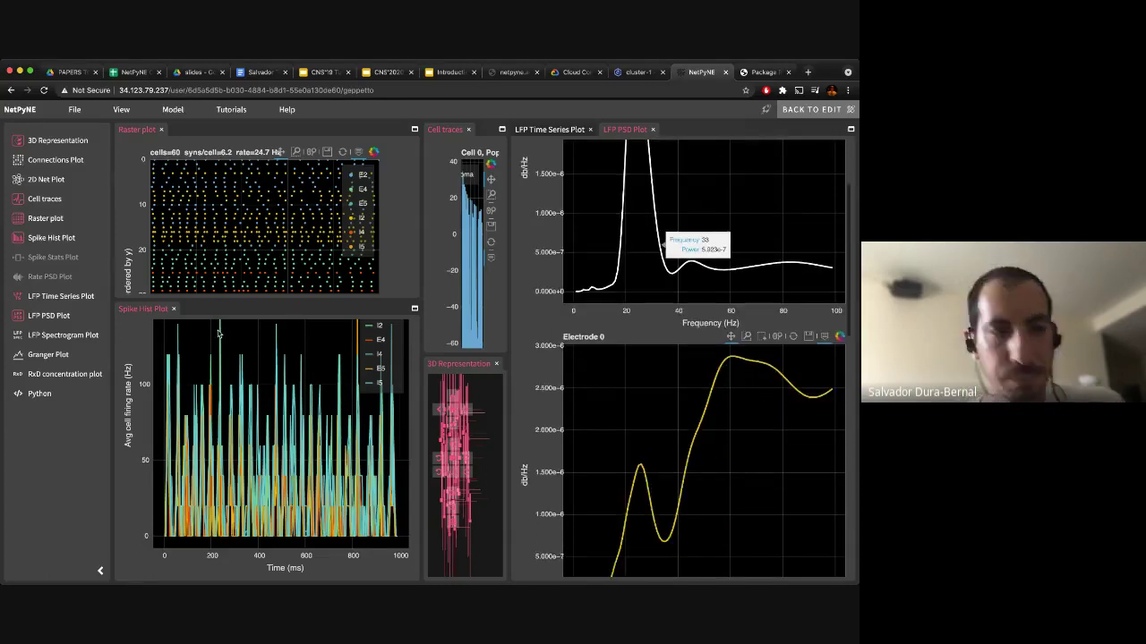
Show the LFP Spectrogram Plot and resize the panes to give the spectrogram more width.
click(50, 335)
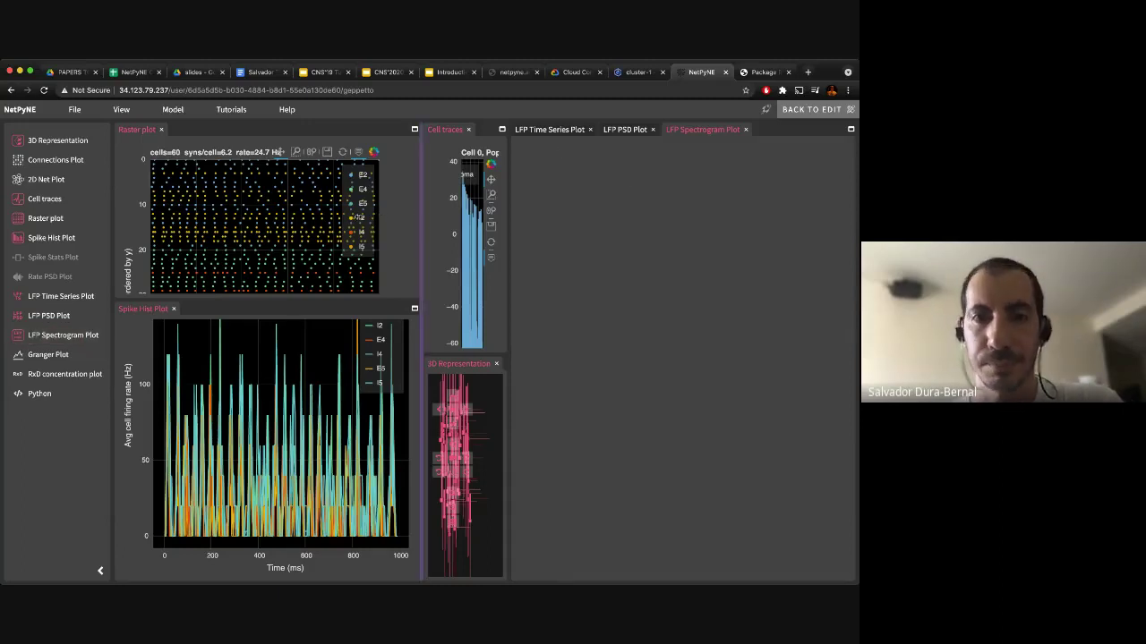
drag(358, 218, 333, 220)
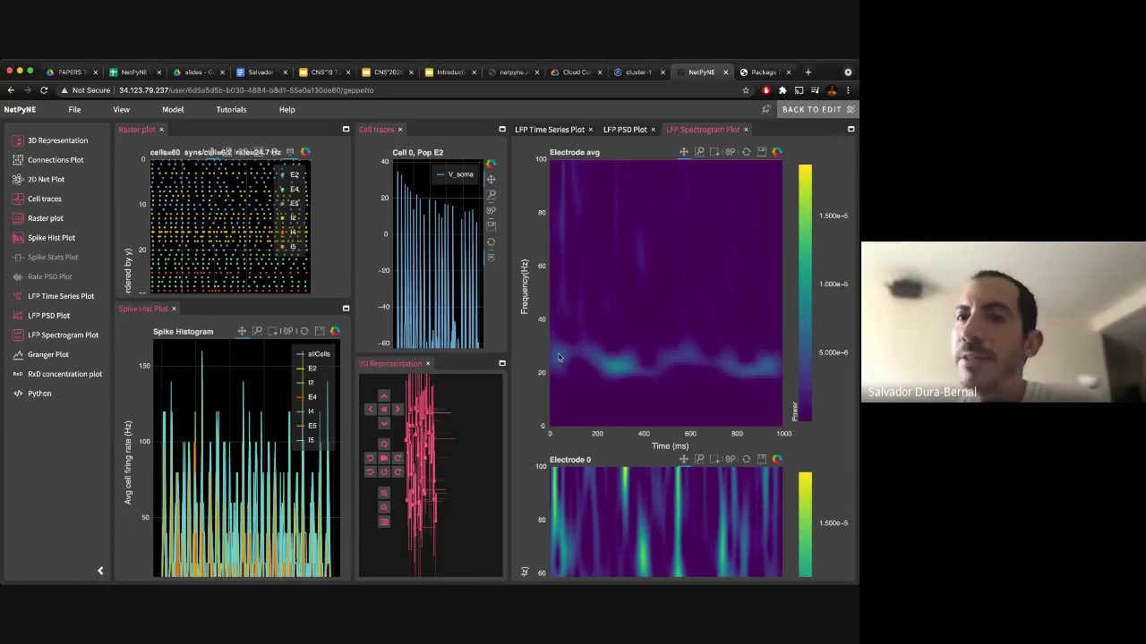
scroll(564, 363, down, 1)
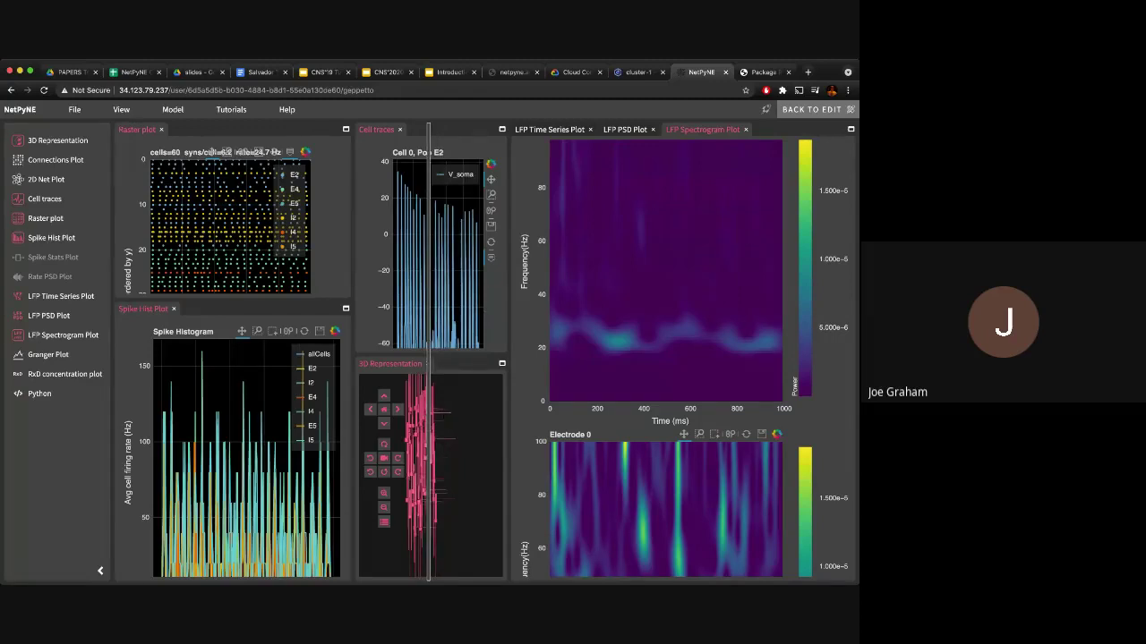
drag(508, 349, 428, 349)
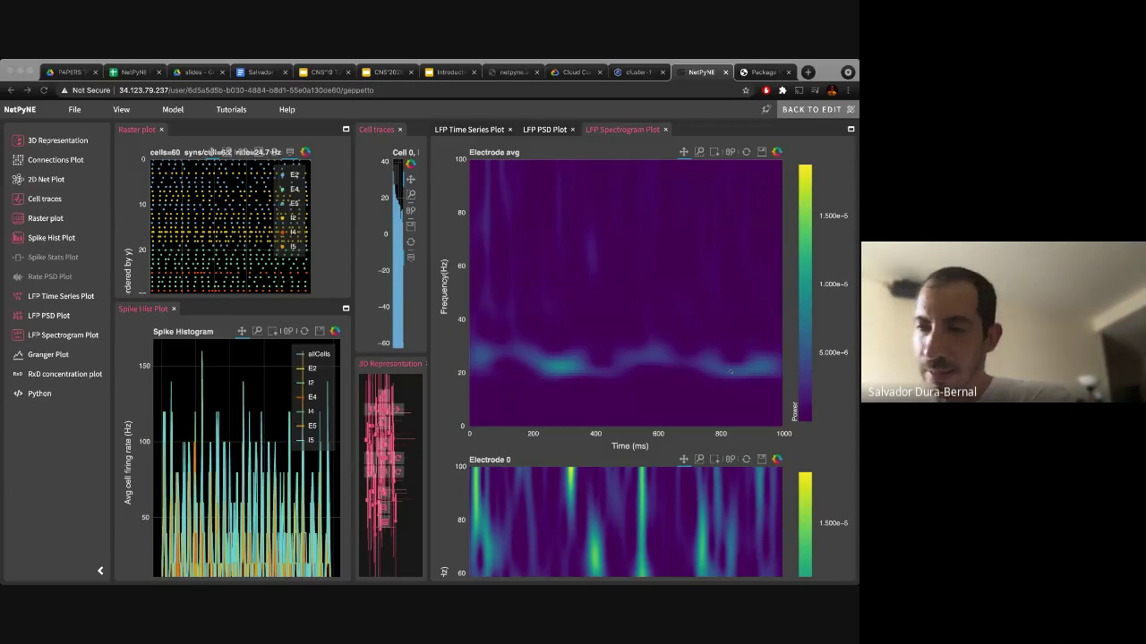
Examine the LFP spectrograms of Electrodes 0, 1 and 2, and return to Electrode 1 for comparison.
scroll(731, 372, down, 1)
scroll(730, 373, down, 1)
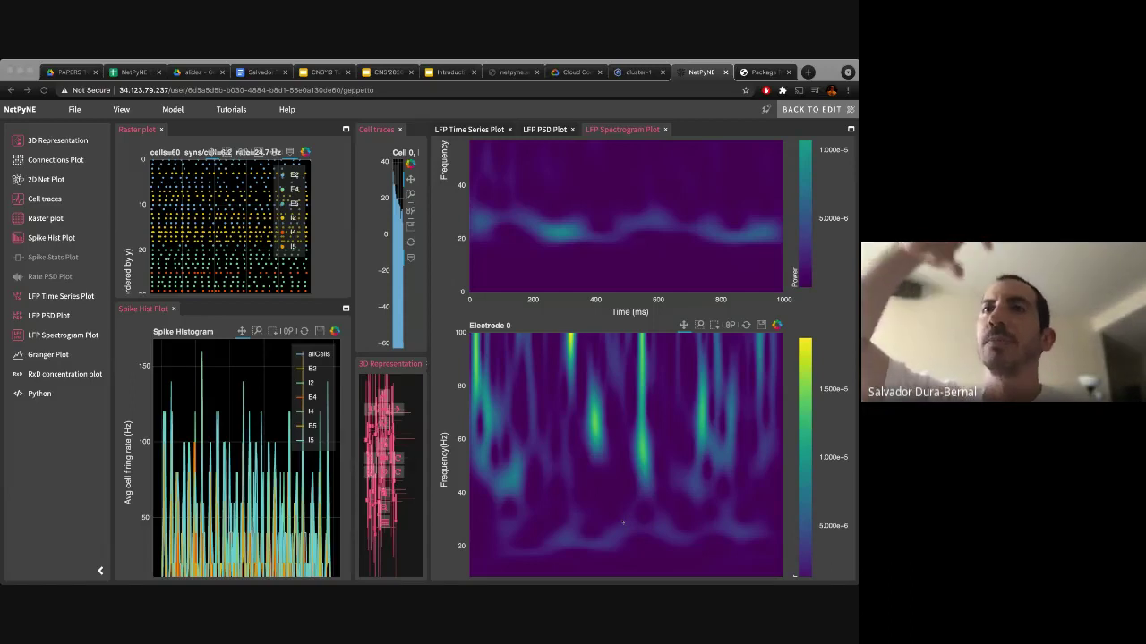
scroll(623, 523, down, 5)
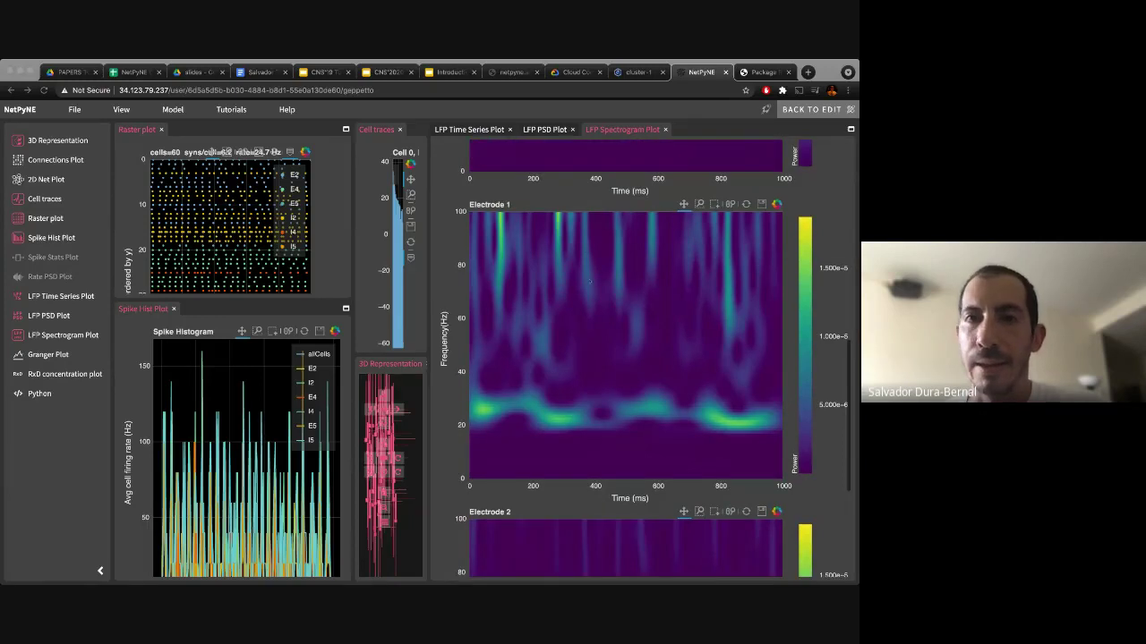
scroll(553, 420, down, 5)
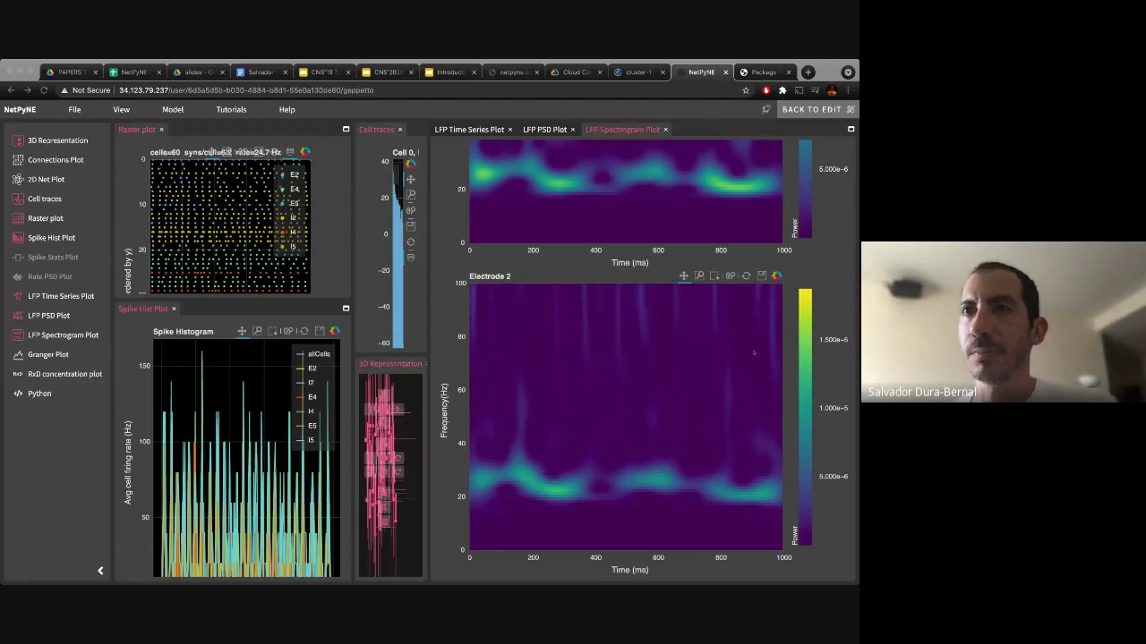
scroll(753, 353, down, 1)
scroll(754, 353, up, 3)
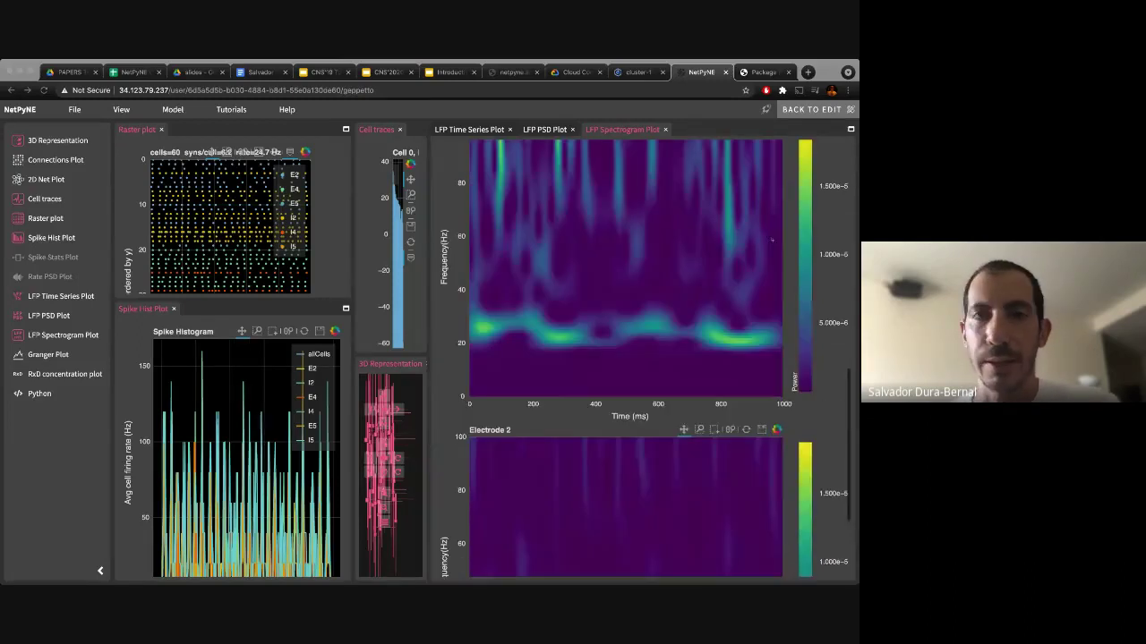
scroll(482, 262, up, 3)
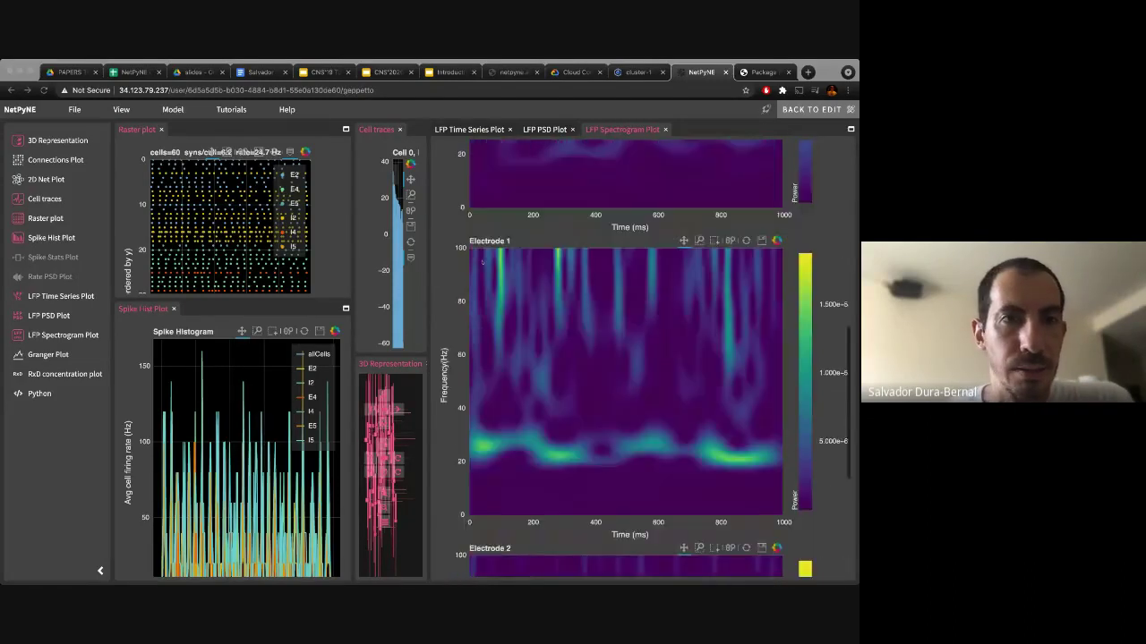
scroll(482, 262, up, 3)
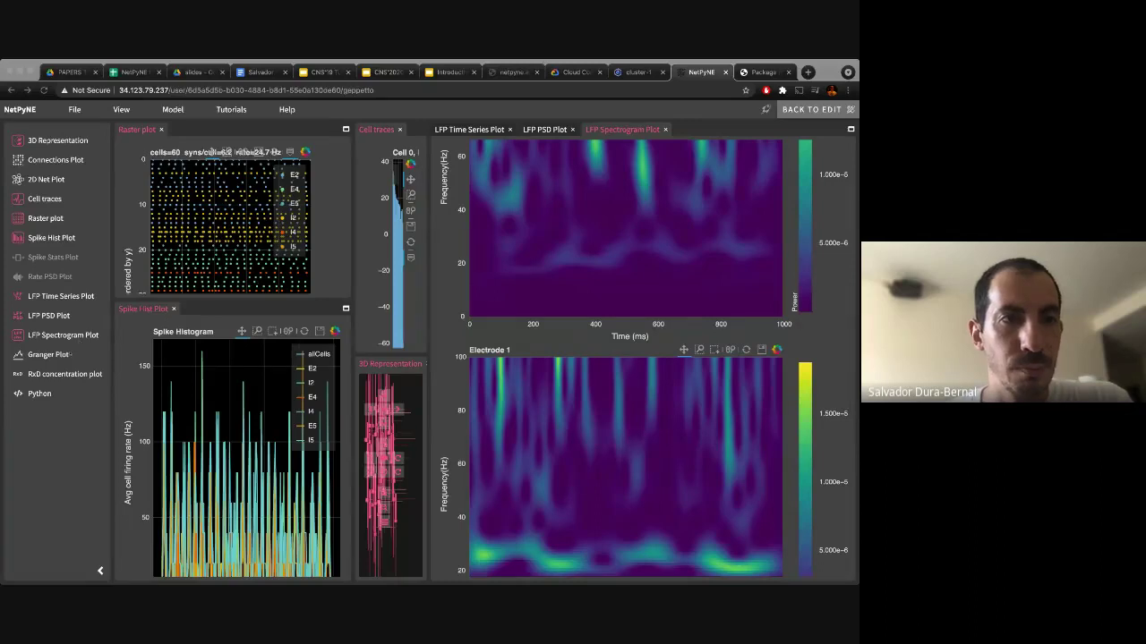
Show the RxD concentration plot and the 2D Net Plot.
click(65, 377)
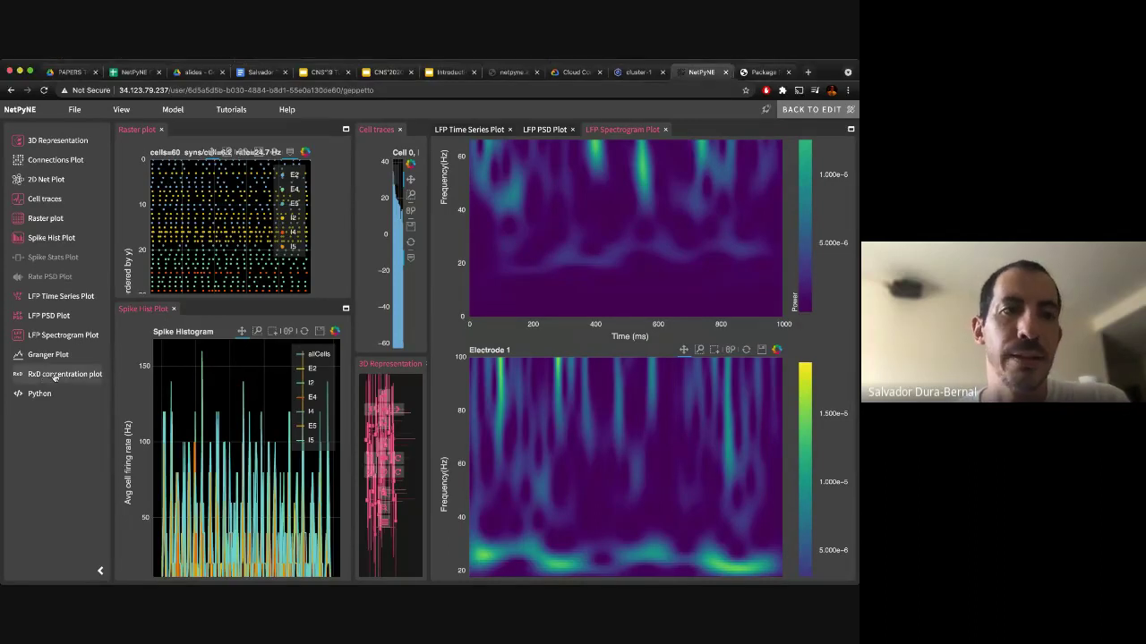
click(56, 376)
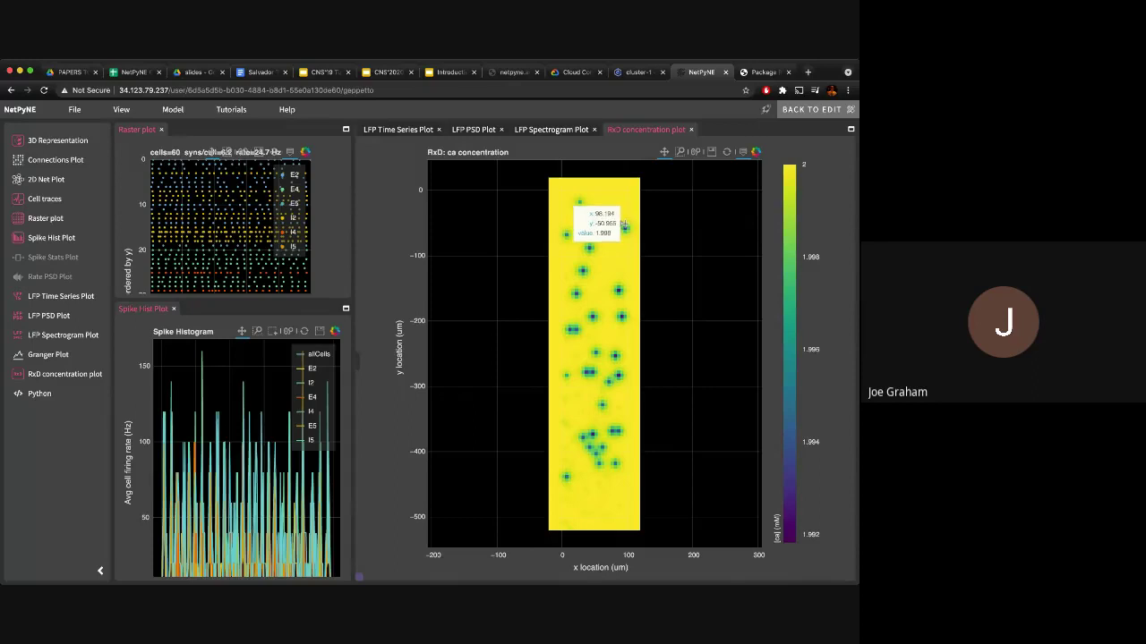
click(46, 180)
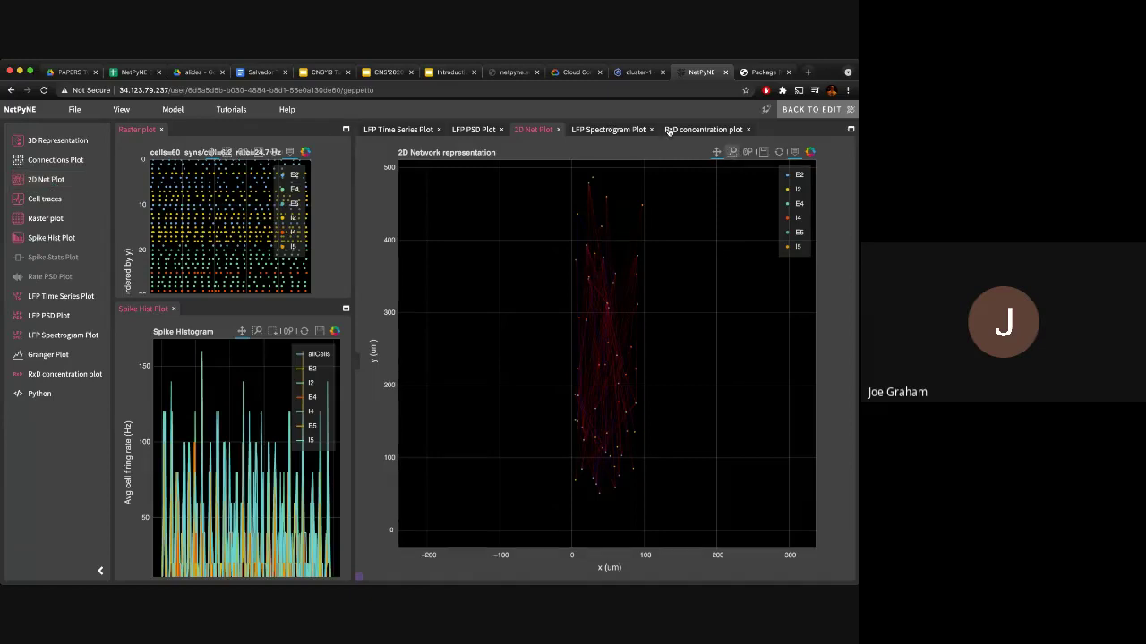
Dock the RxD concentration plot beside the 2D Net Plot and narrow the raster, histogram, cell trace and 3D panes to make room.
drag(672, 132, 822, 272)
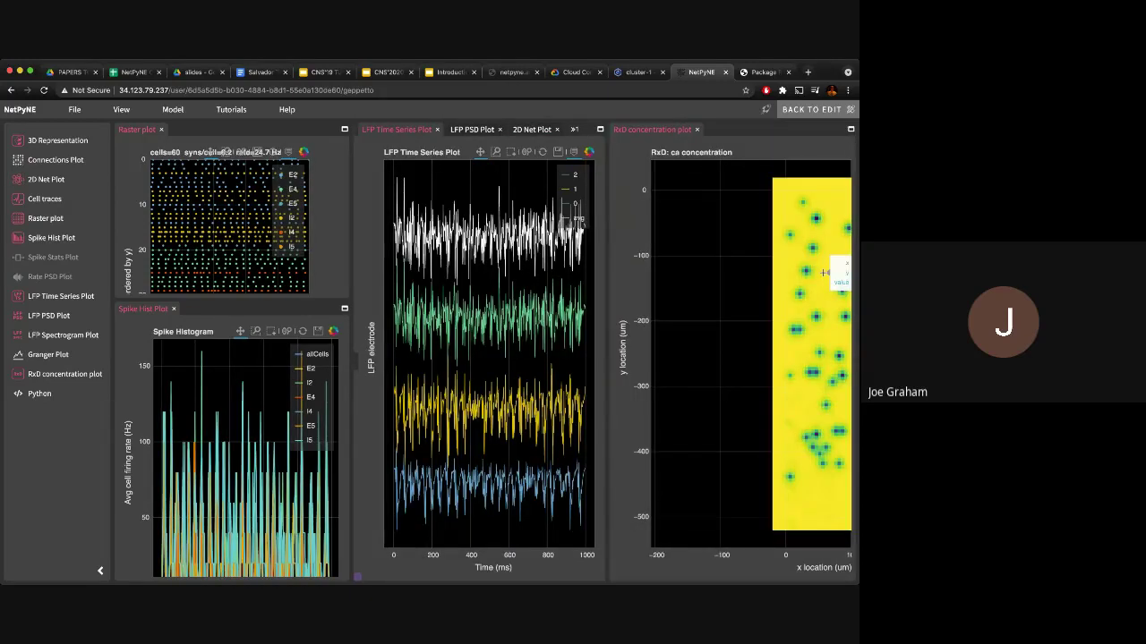
click(531, 131)
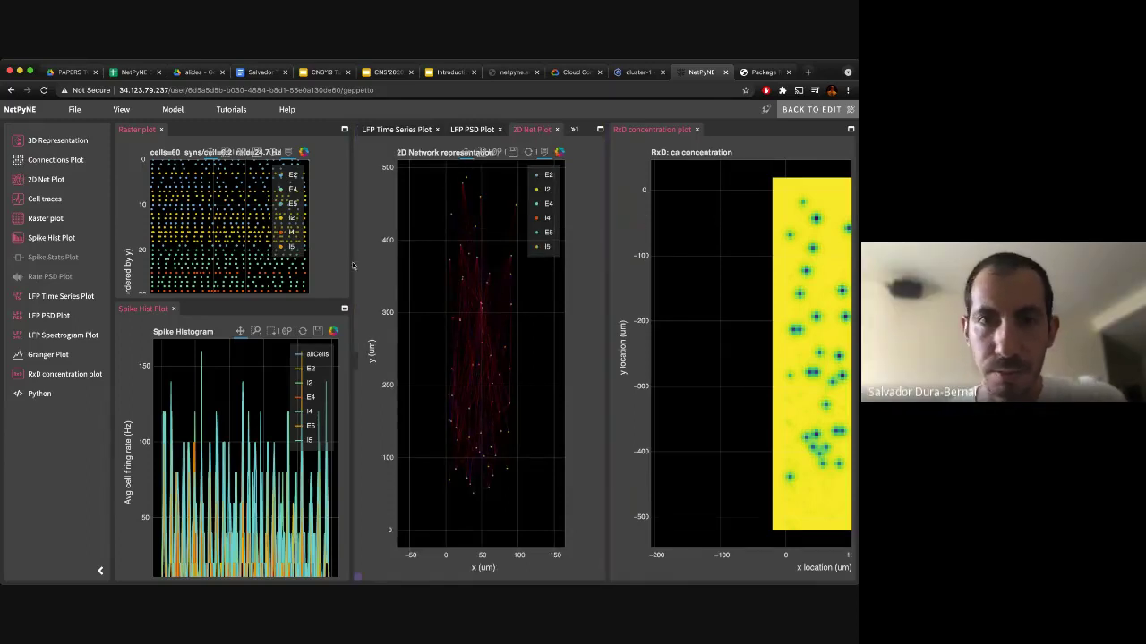
drag(352, 260, 248, 273)
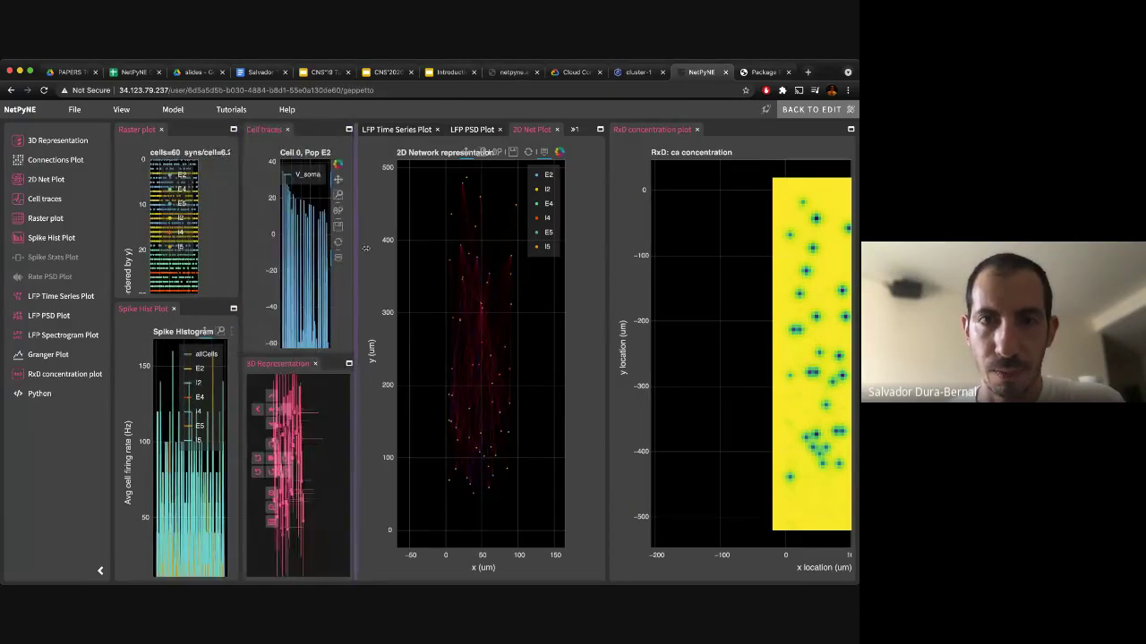
drag(355, 252, 296, 257)
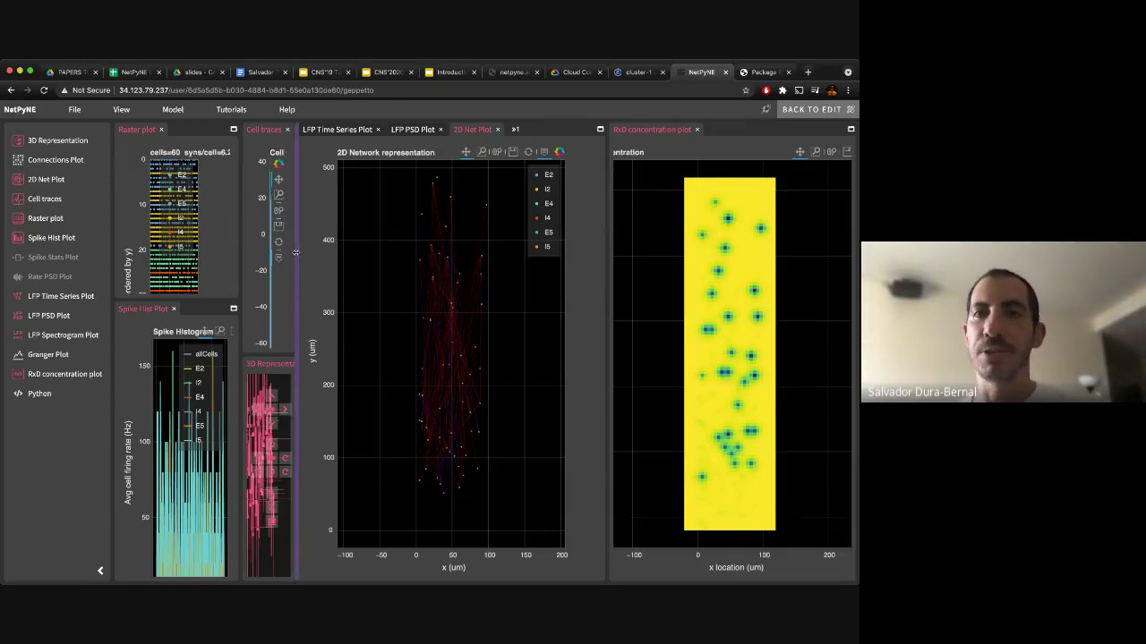
Bring up the LFP Time Series Plot and show the Granger Plot.
click(341, 130)
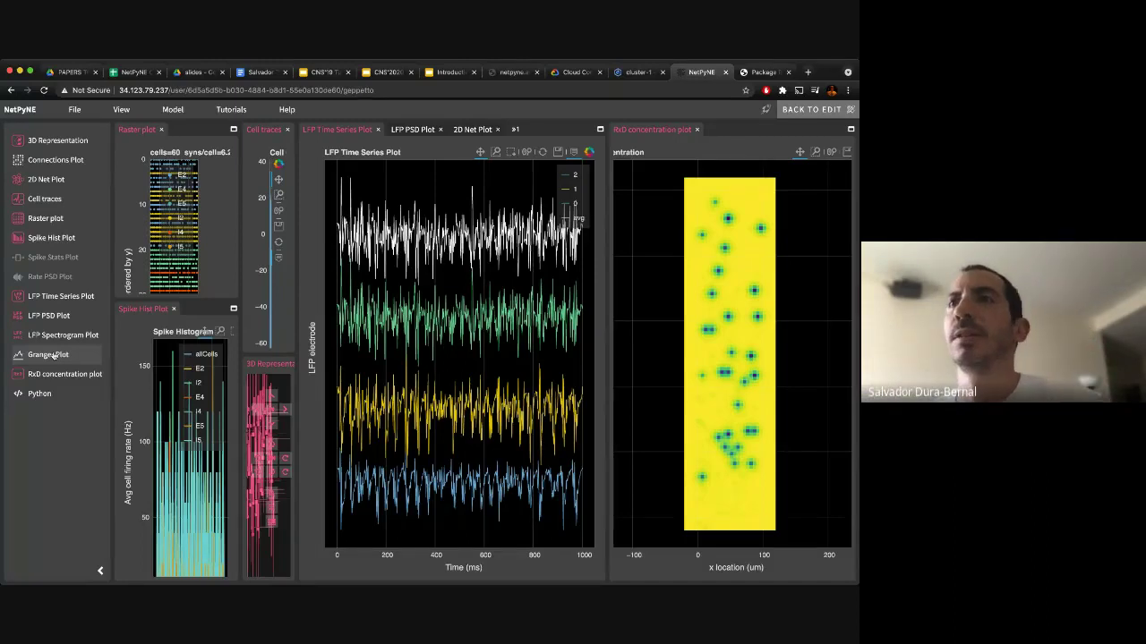
click(53, 356)
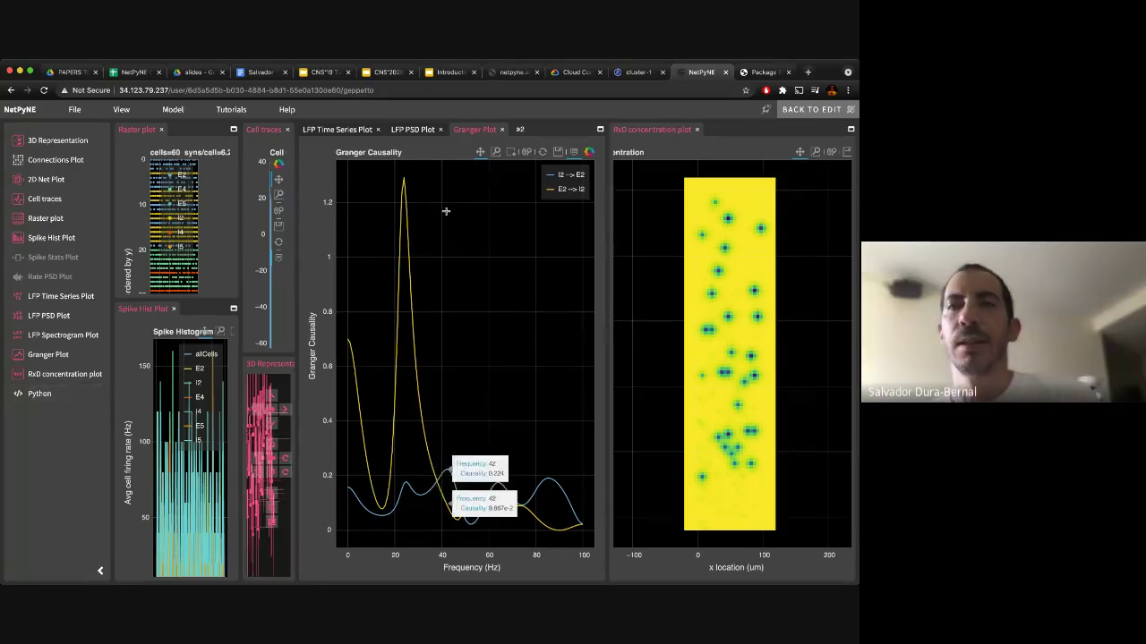
Return to the model editing view and consult the CNS'2020 tutorial slide on why increased IP3 reduces firing.
click(795, 112)
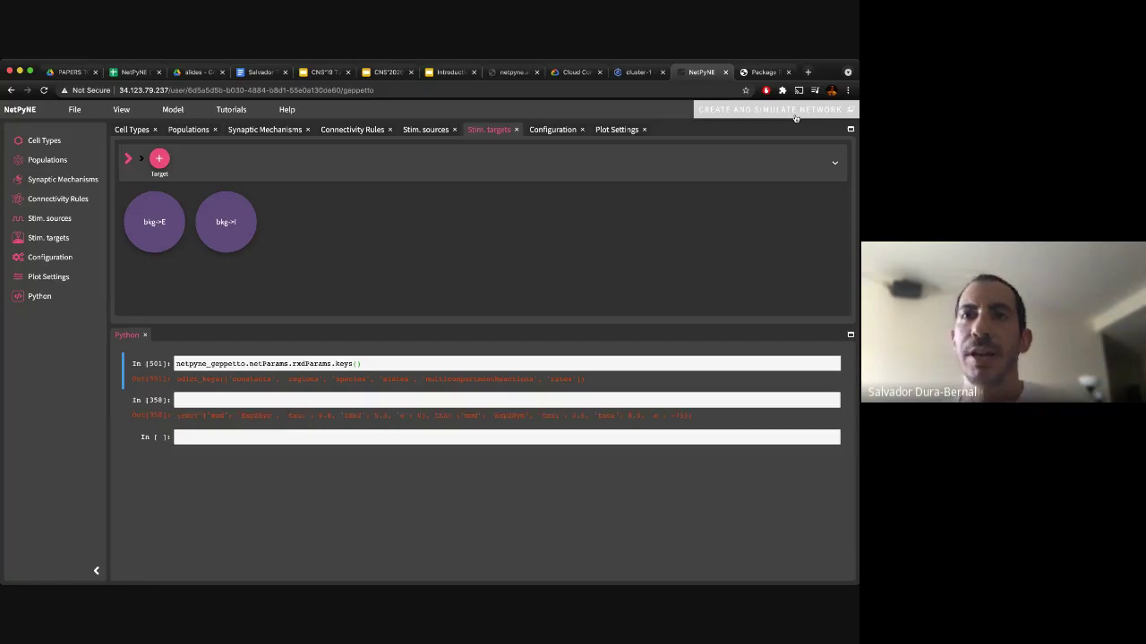
click(450, 72)
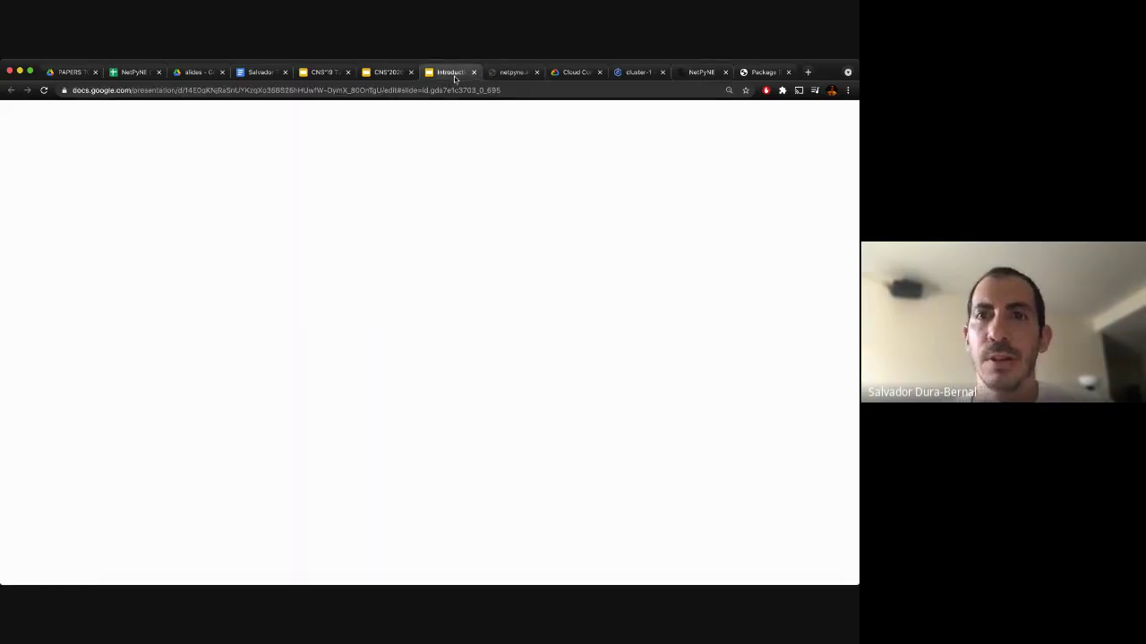
click(367, 72)
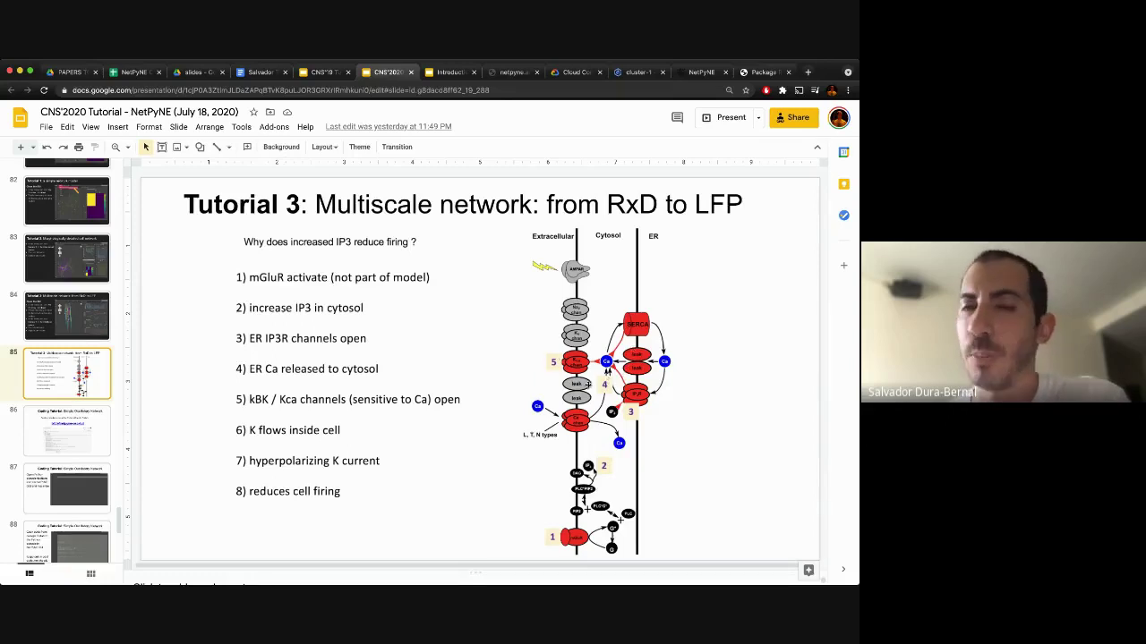
click(700, 73)
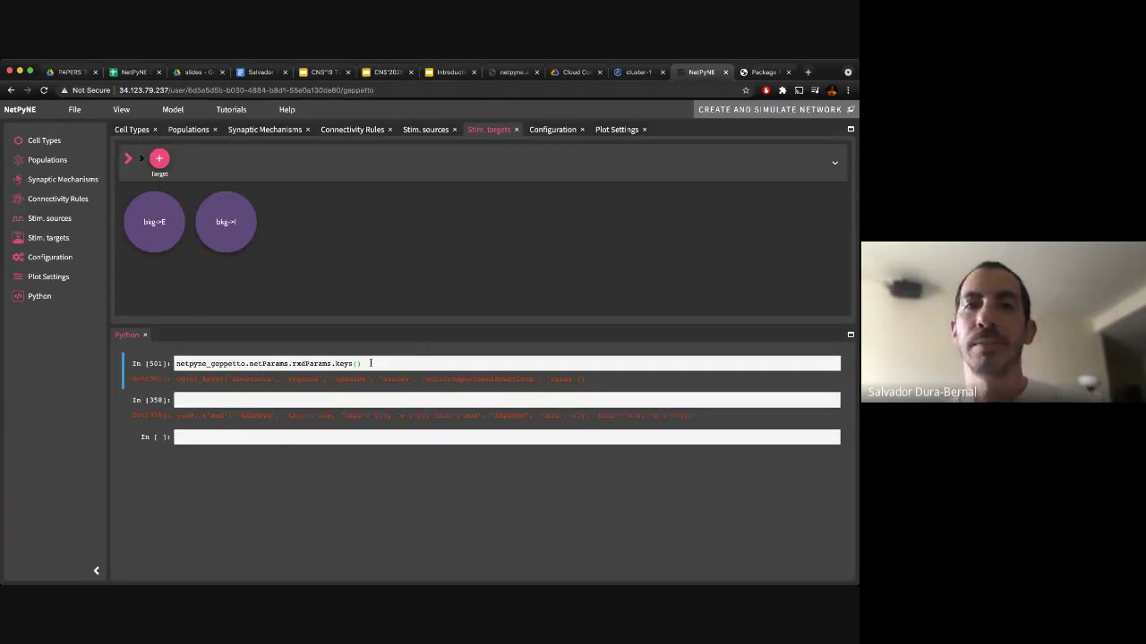
Delete the surplus cells below the rxdParams.keys() cell in the Python console.
triple_click(370, 363)
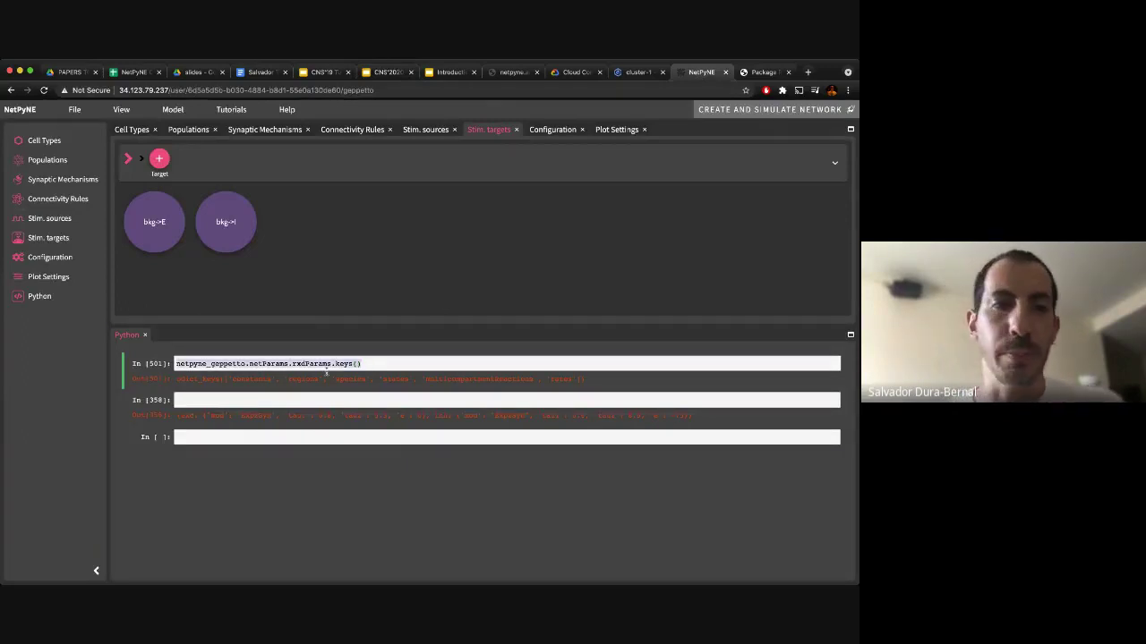
click(221, 399)
text(pp)
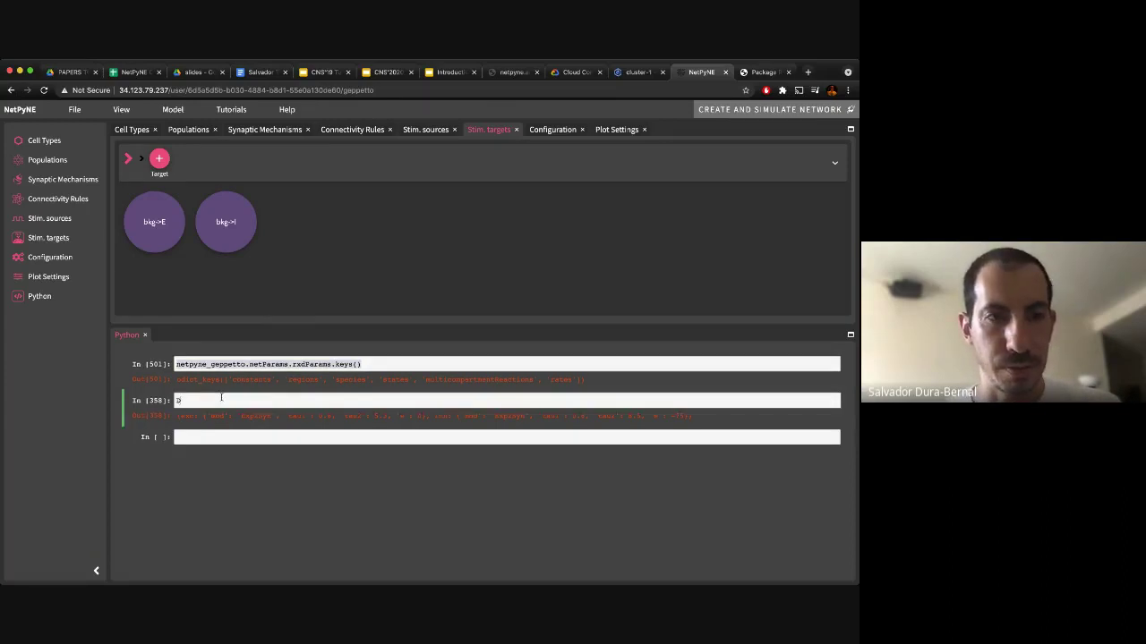
key(BackSpace)
key(BackSpace)
click(145, 402)
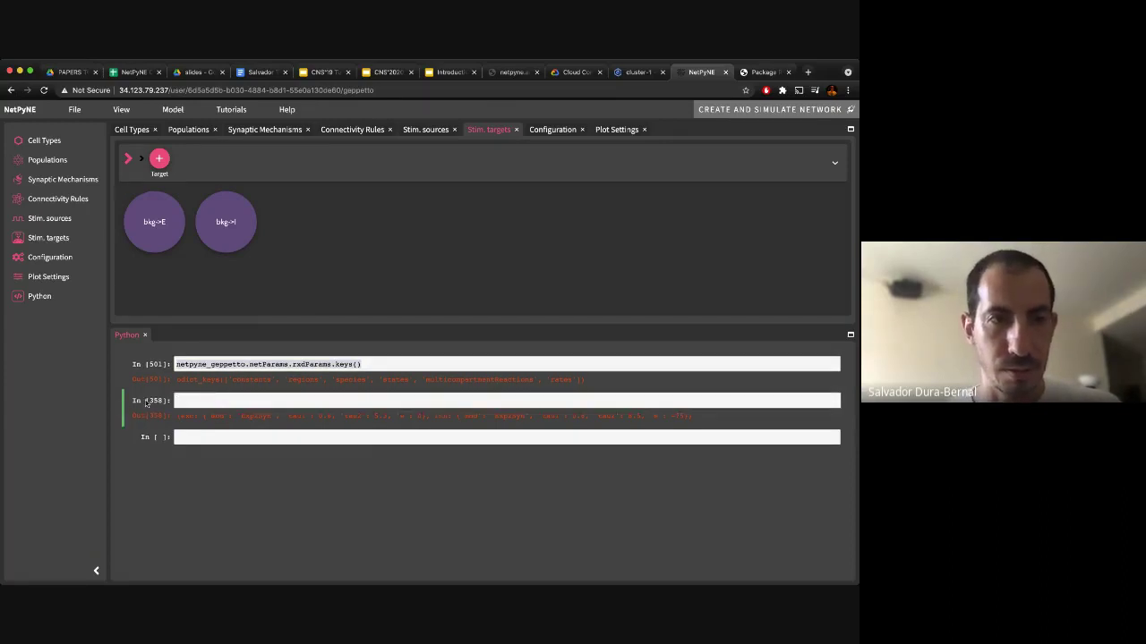
key(d)
key(d)
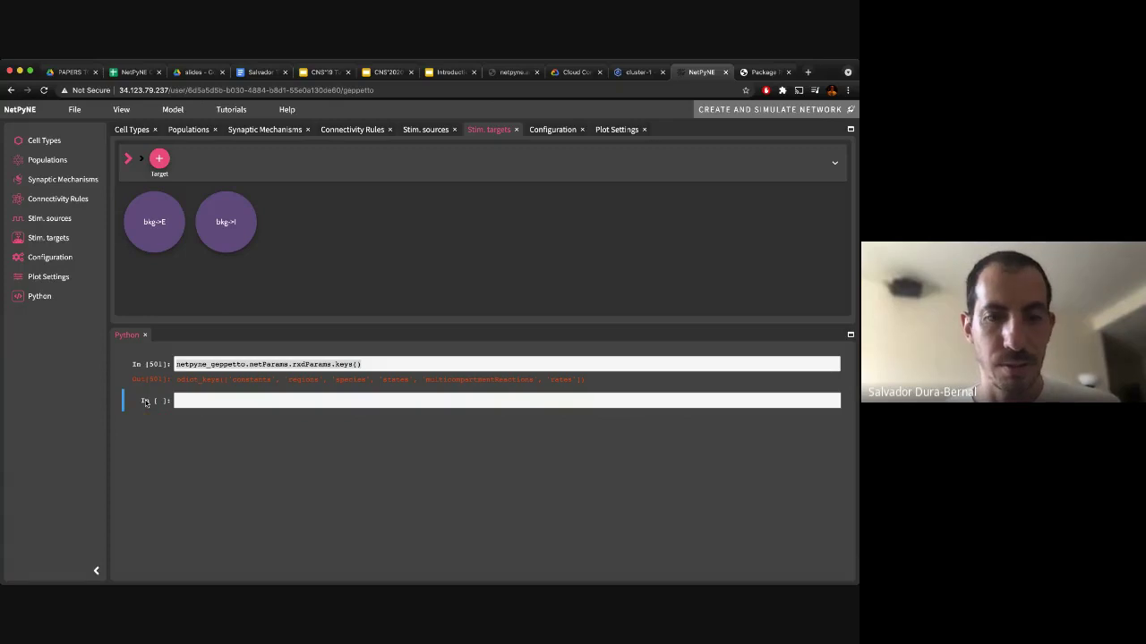
key(d)
key(d)
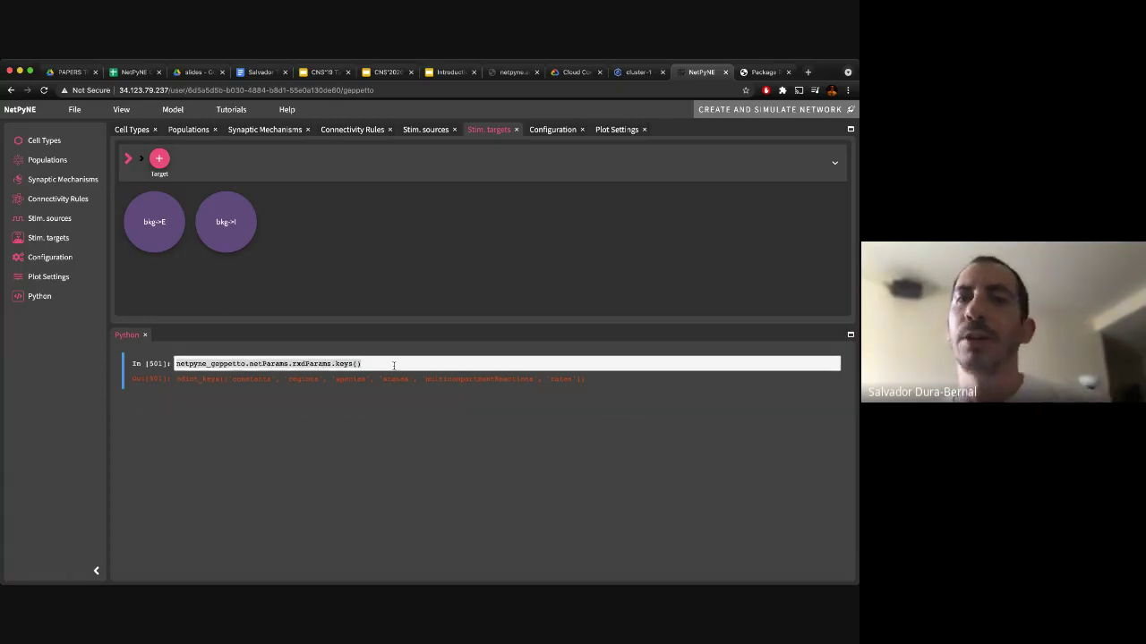
Run netpyne_geppetto.netParams.rxdParams.keys() again to list the RxD parameter groups.
click(393, 365)
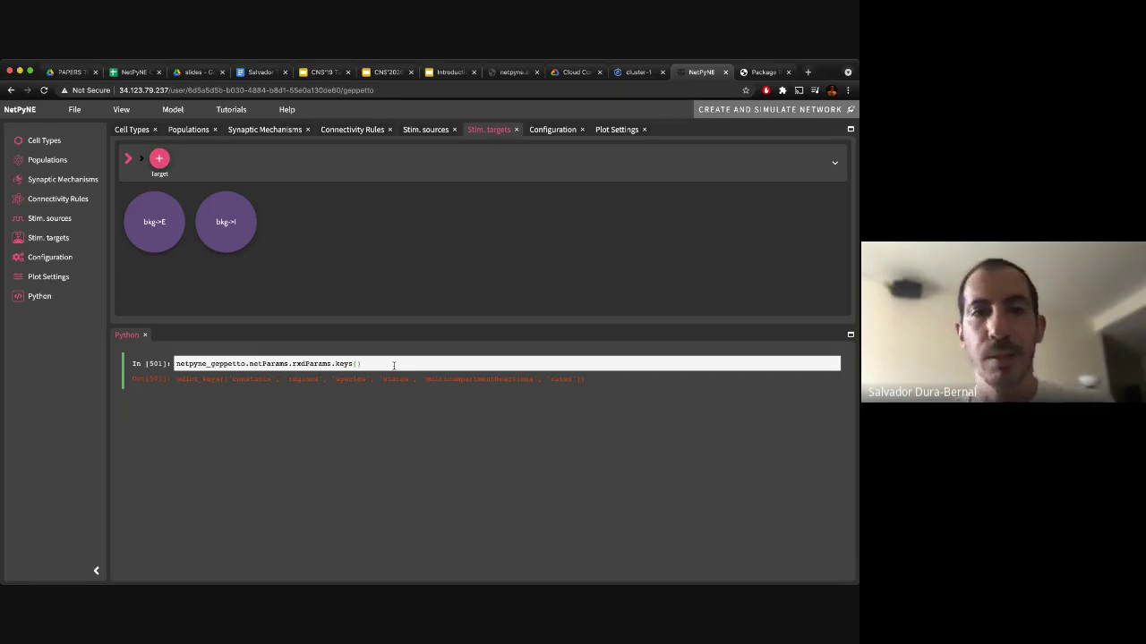
key(alt+shift+Left)
key(alt+shift+Left)
key(alt+shift+Left)
key(shift+Right)
key(Right)
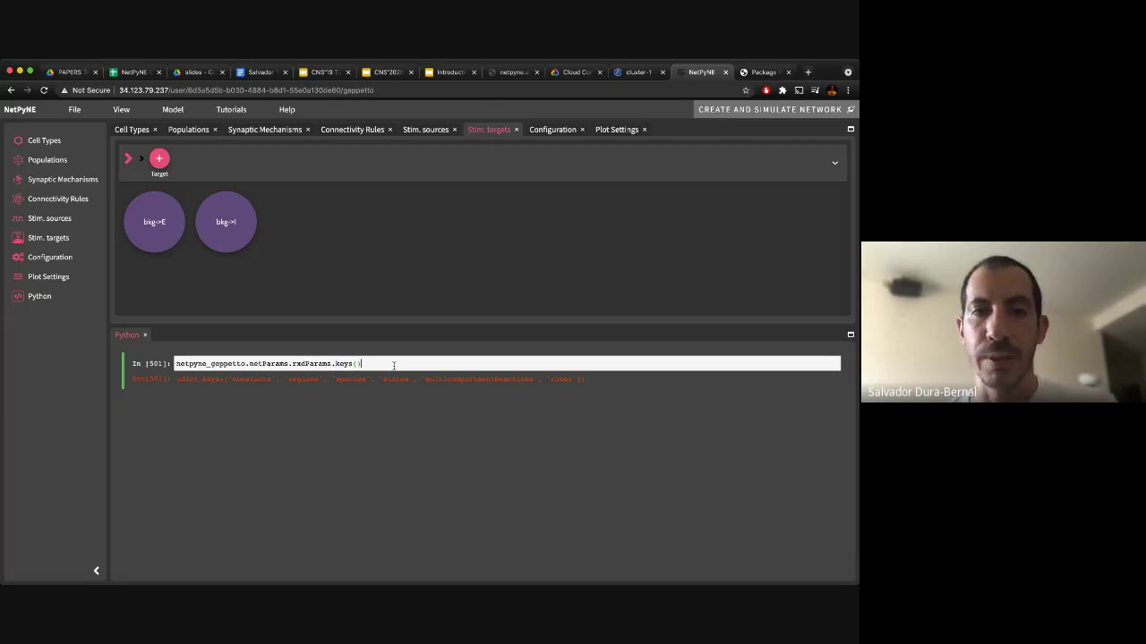
key(shift+Return)
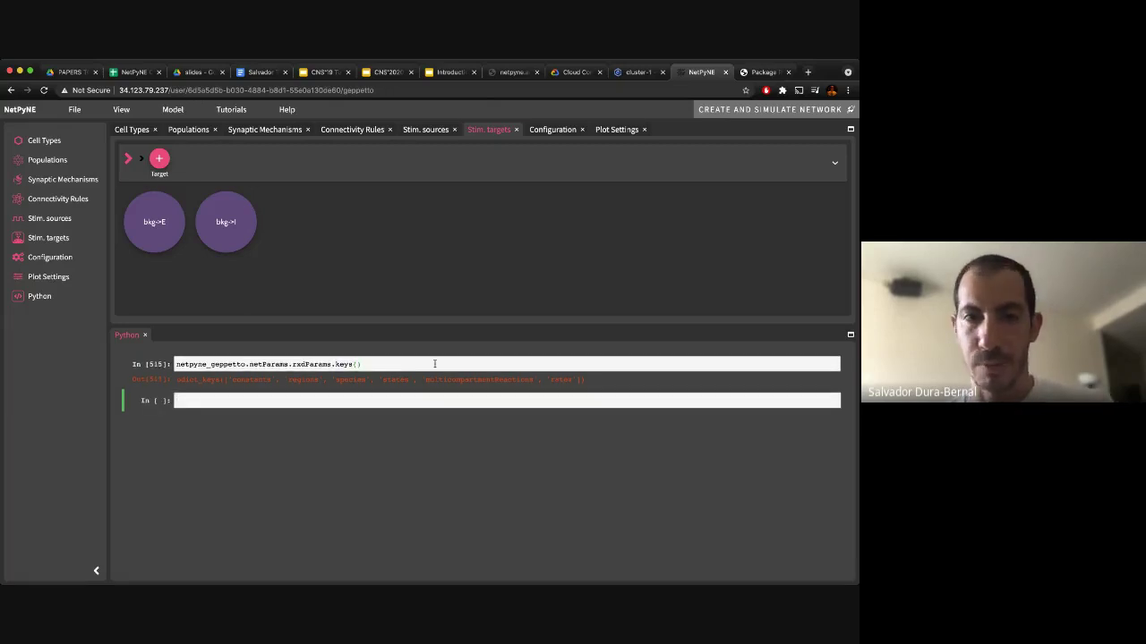
Change the expression to netpyne_geppetto.netParams.rxdParams['species'] and run it to list the RxD species definitions.
click(377, 364)
key(BackSpace)
key(BackSpace)
key(BackSpace)
key(BackSpace)
key(BackSpace)
key(BackSpace)
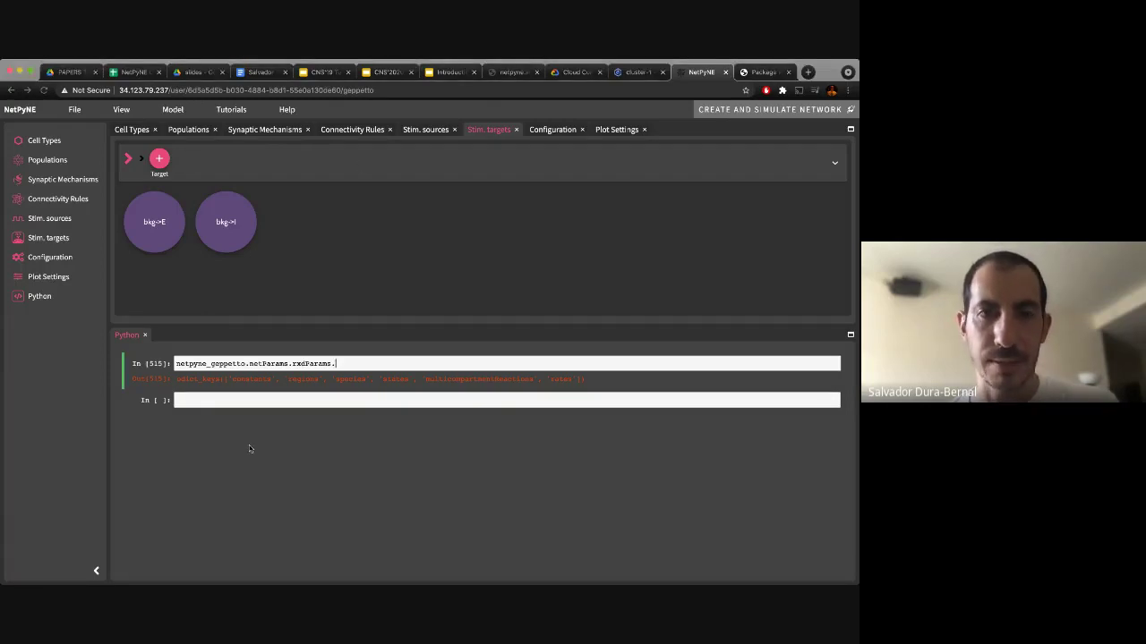
click(349, 364)
key(BackSpace)
text(['s)
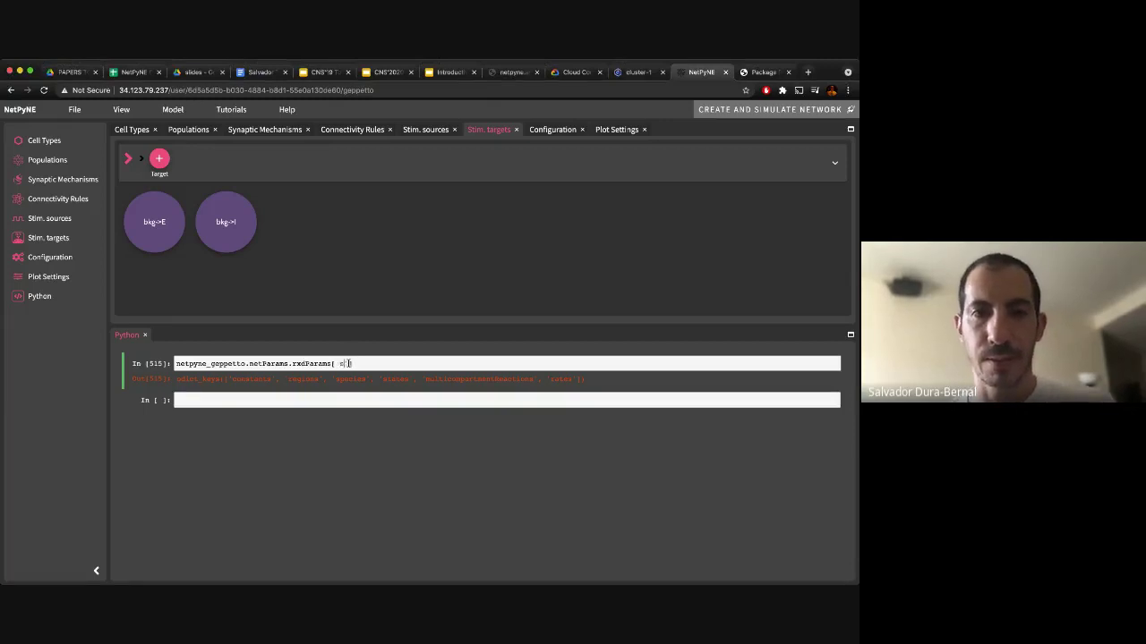
text(pecies)
key(shift+Return)
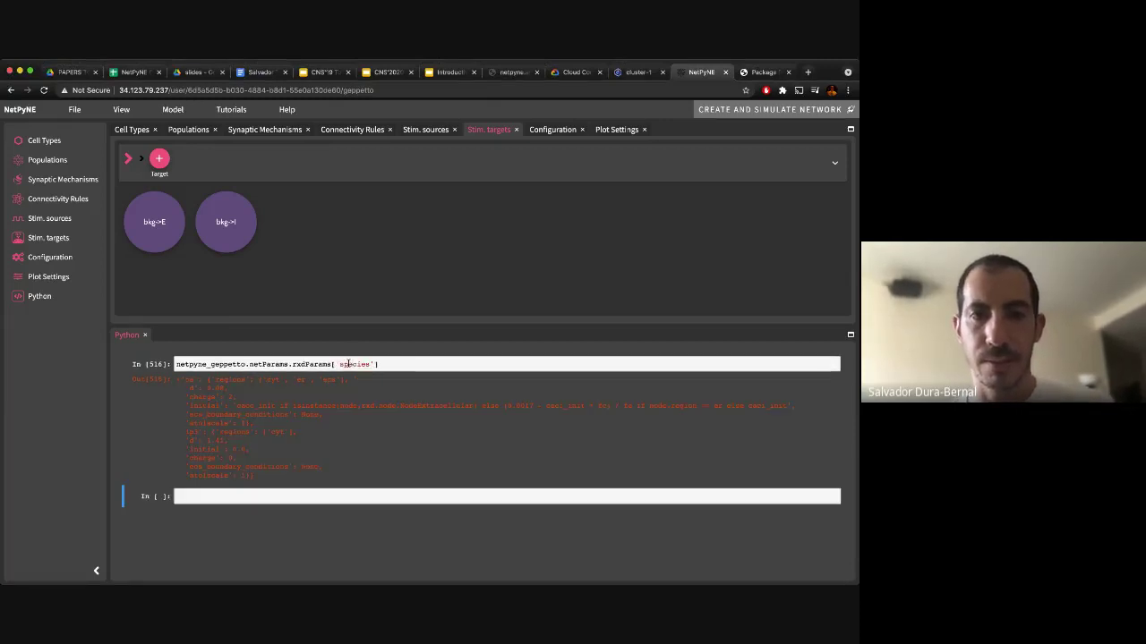
Extend the expression with ['ip3'], run it and examine the ip3 species parameters, including its diffusion coefficient d.
double_click(189, 431)
key(ctrl+c)
click(389, 364)
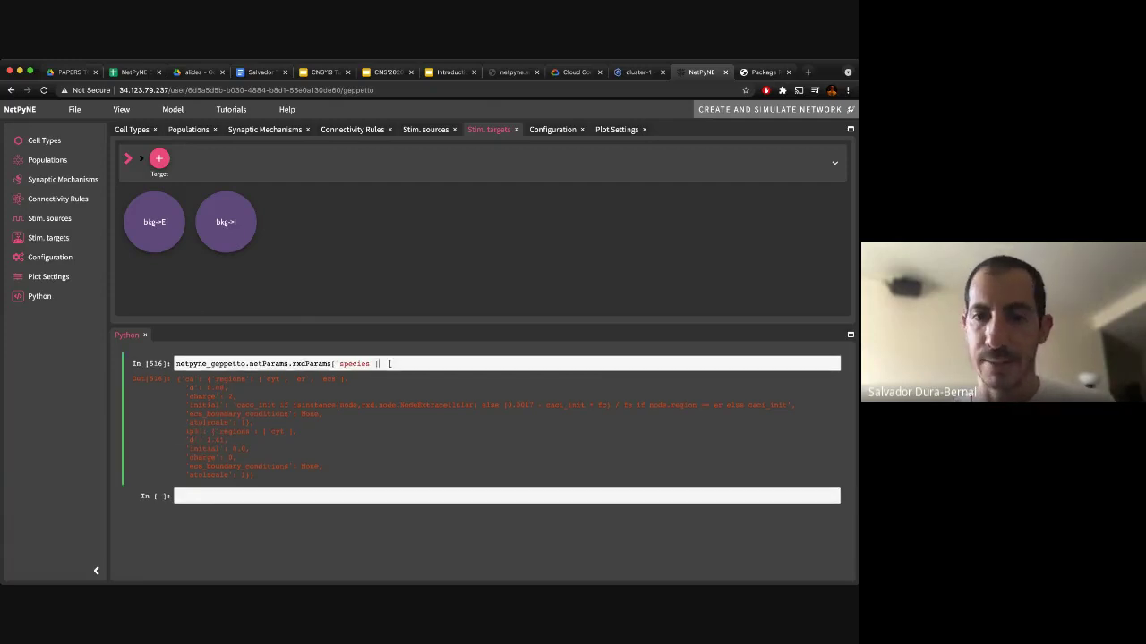
text(['ip)
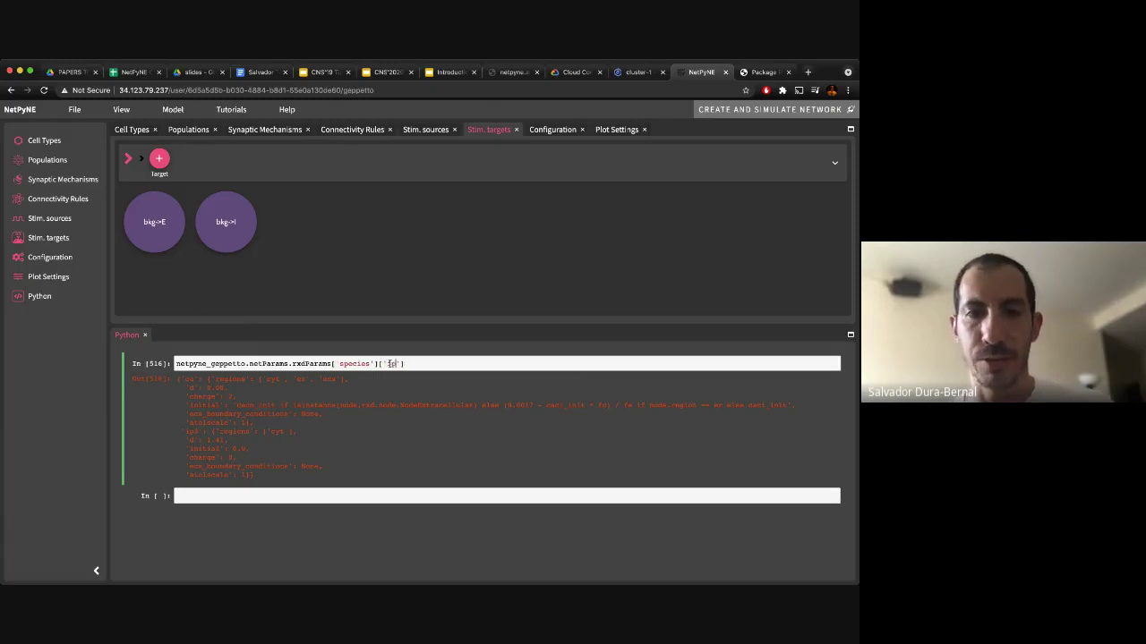
key(ctrl+v)
key(shift+Return)
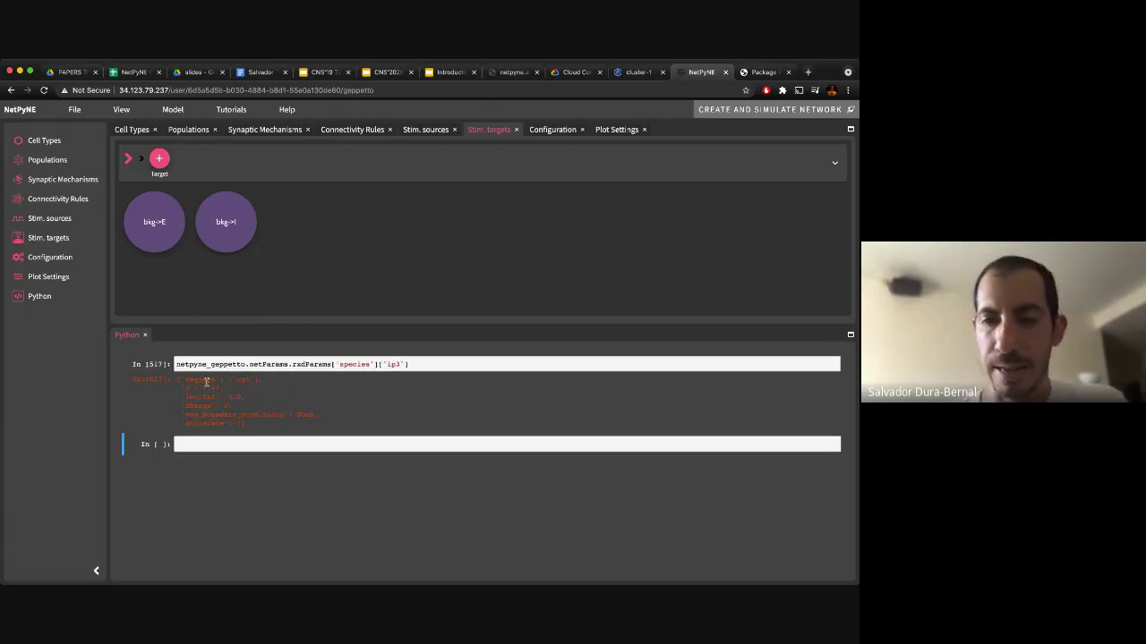
key(super+equal)
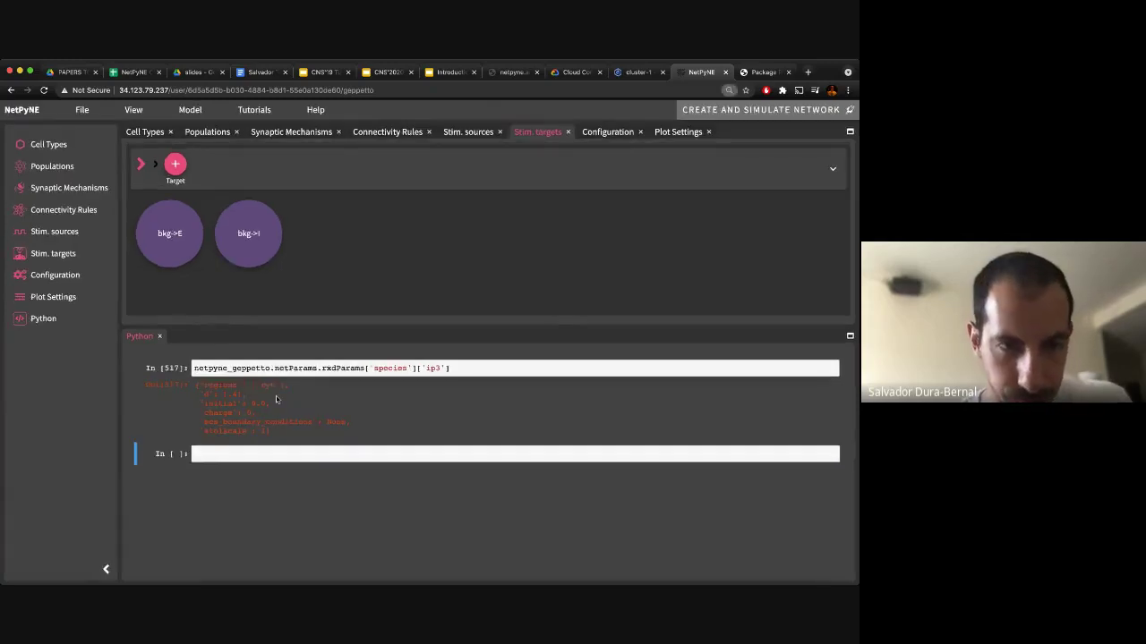
drag(204, 394, 269, 397)
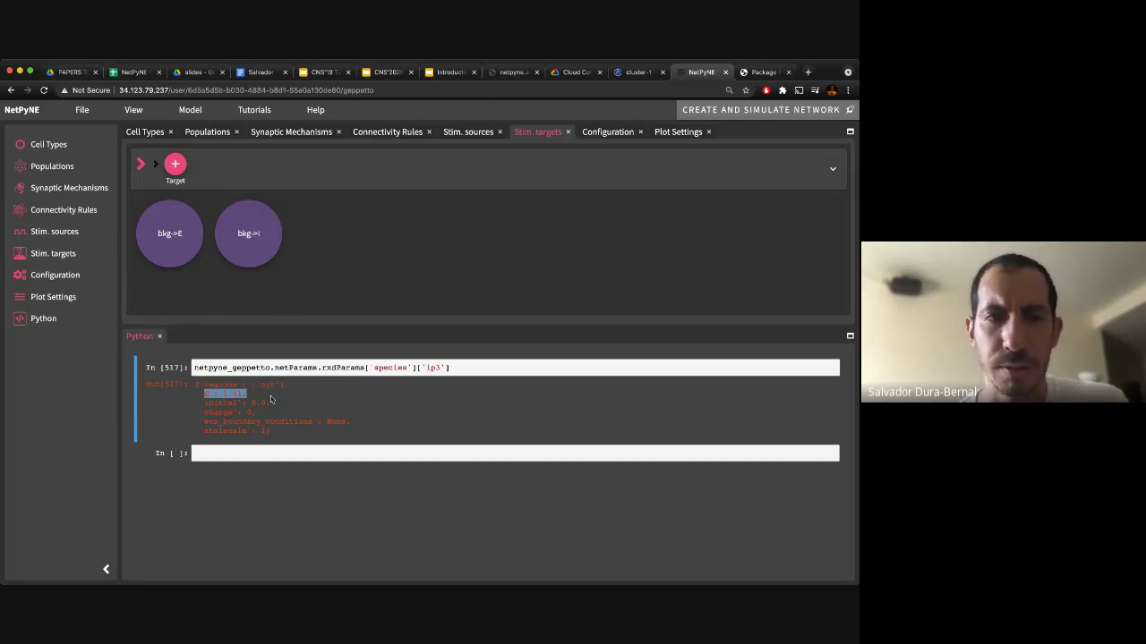
click(272, 410)
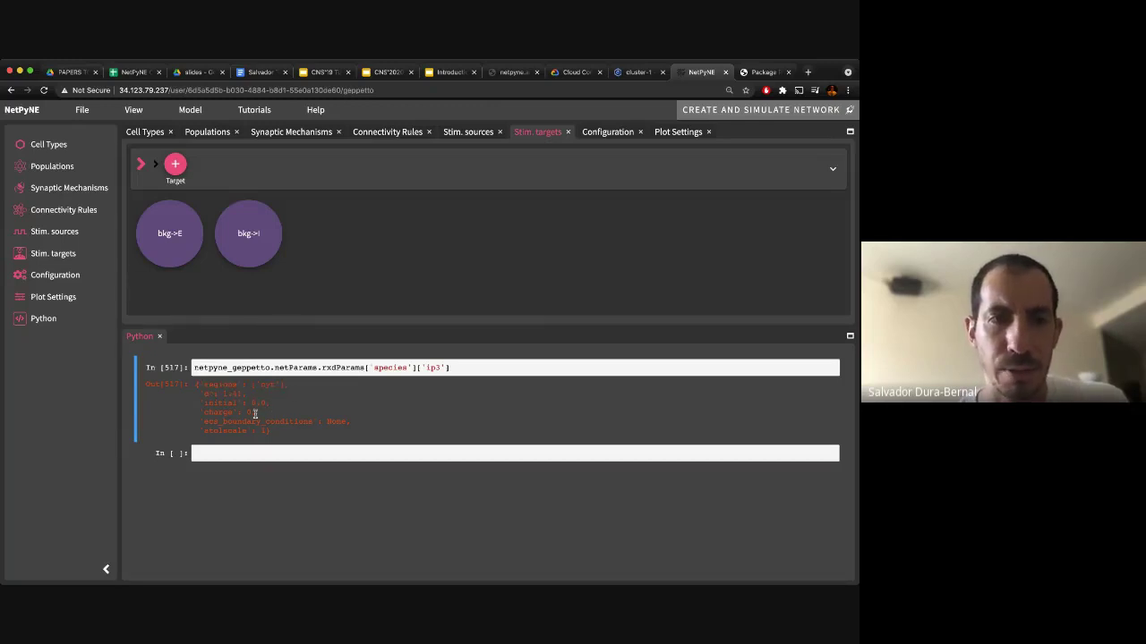
Append ['initial'] to the ip3 expression and run it to read the species' initial concentration.
click(461, 368)
text(['initial)
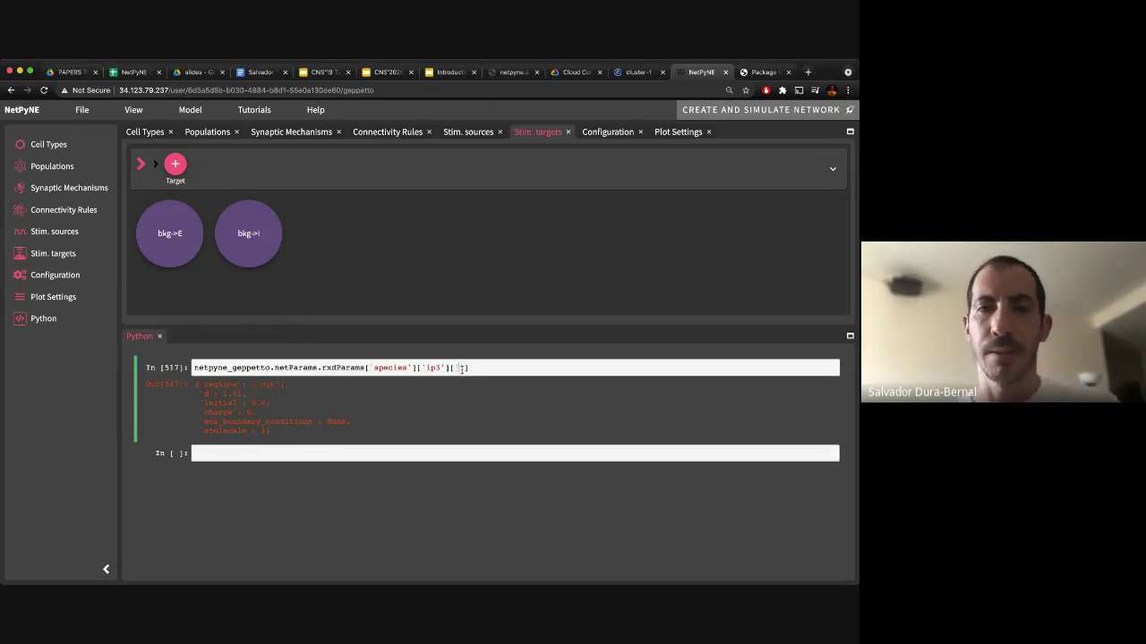
key(shift+Return)
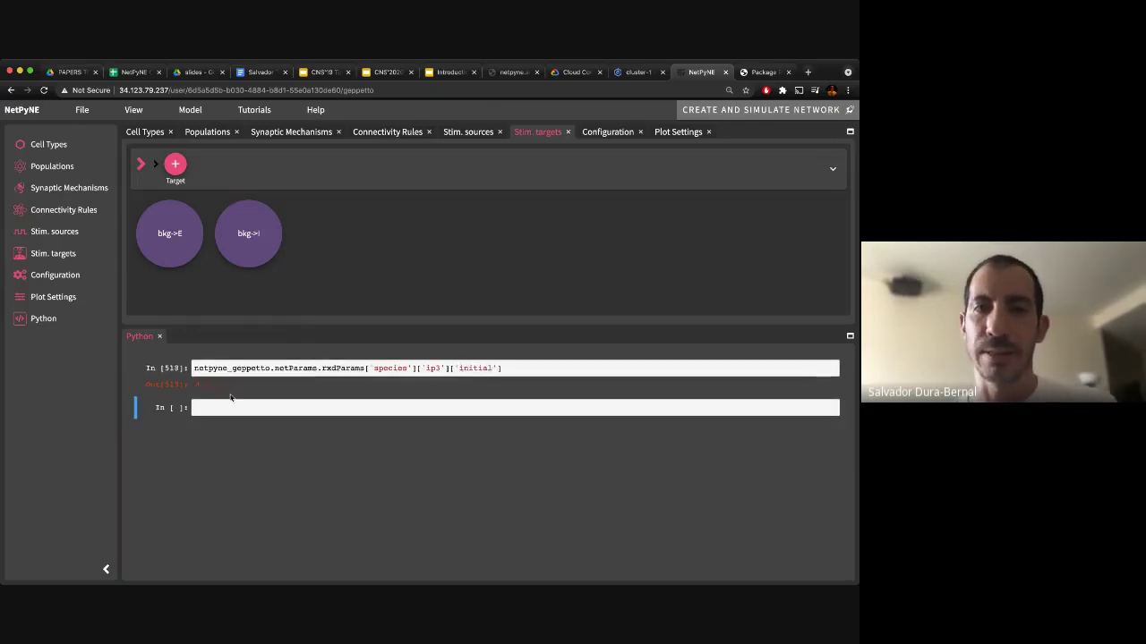
Set the ip3 species' initial concentration to 0.1 by executing the assignment in the same Python cell.
click(546, 368)
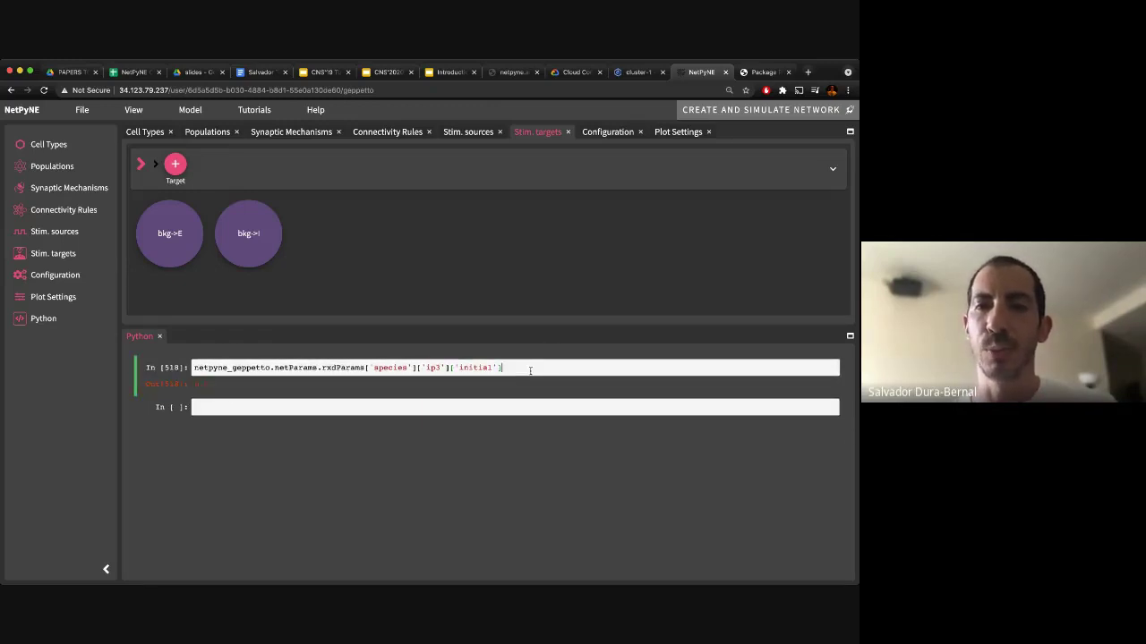
text(=0.1)
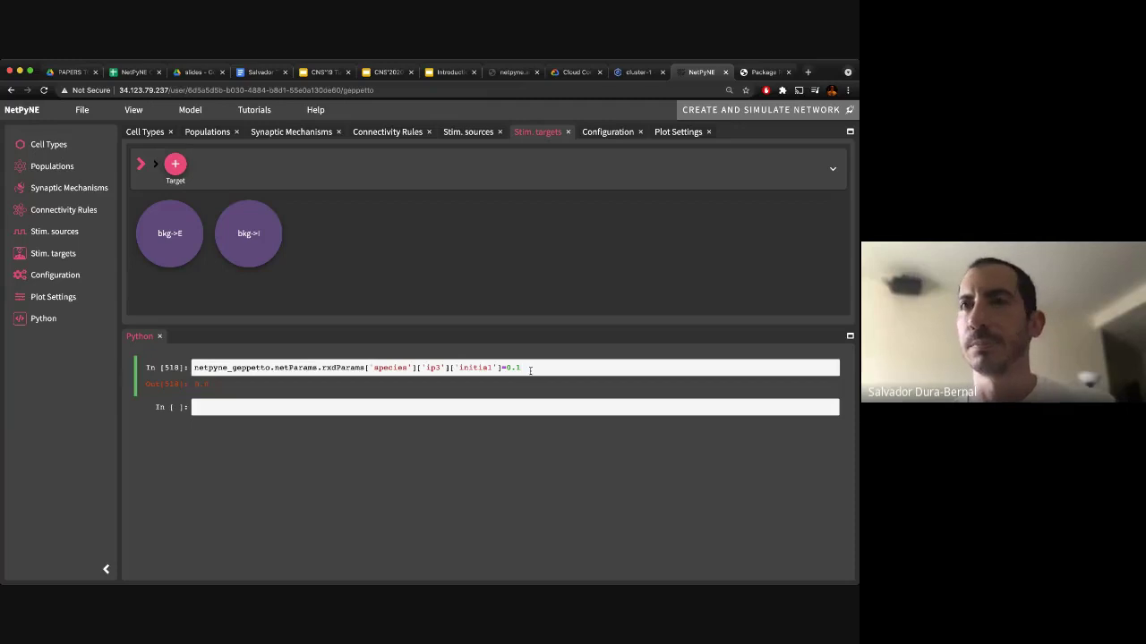
key(shift+Return)
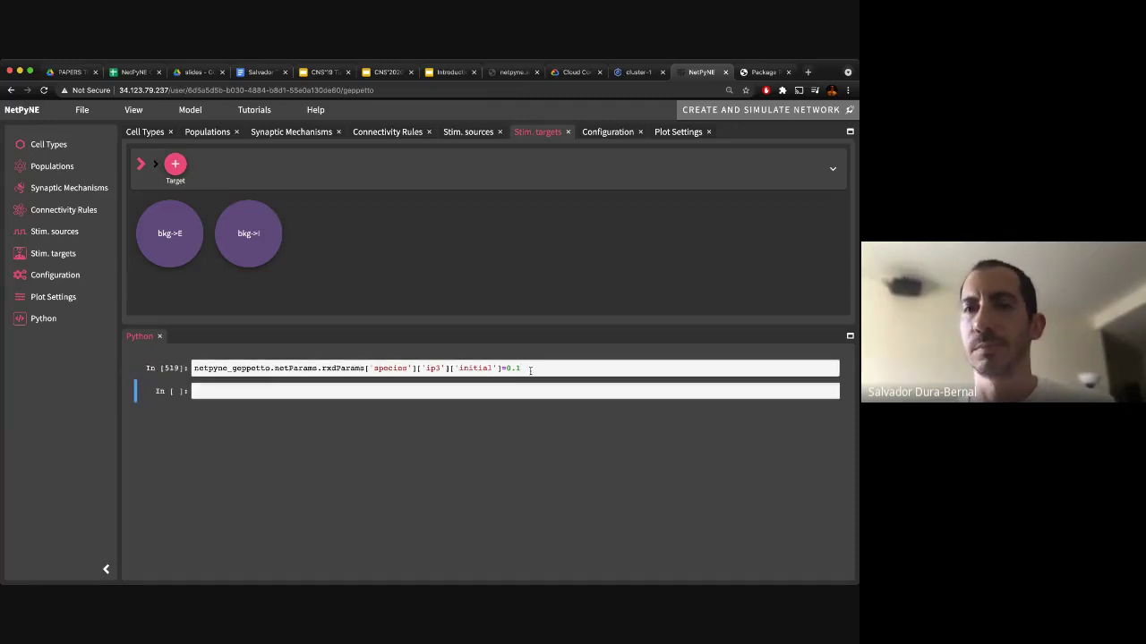
click(542, 367)
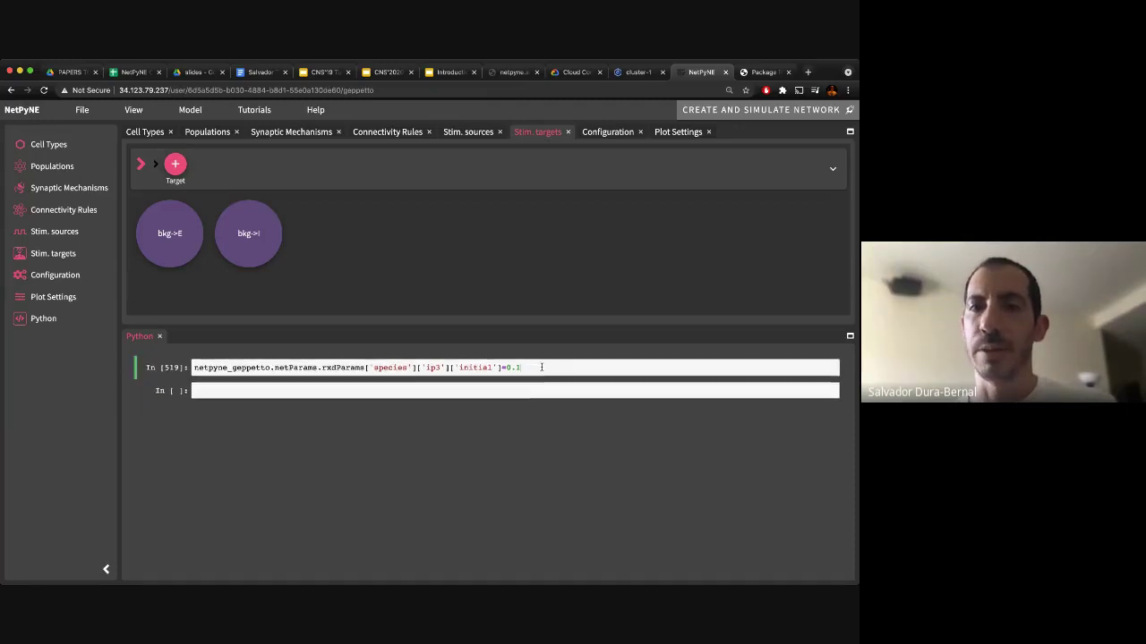
drag(544, 367, 190, 365)
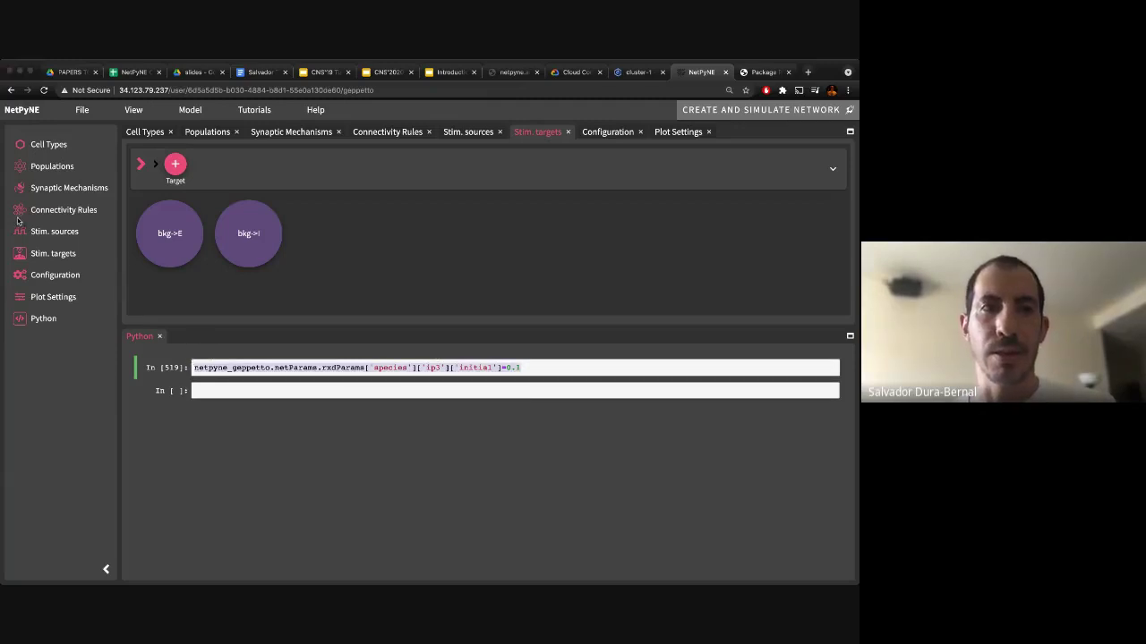
key(super+Tab)
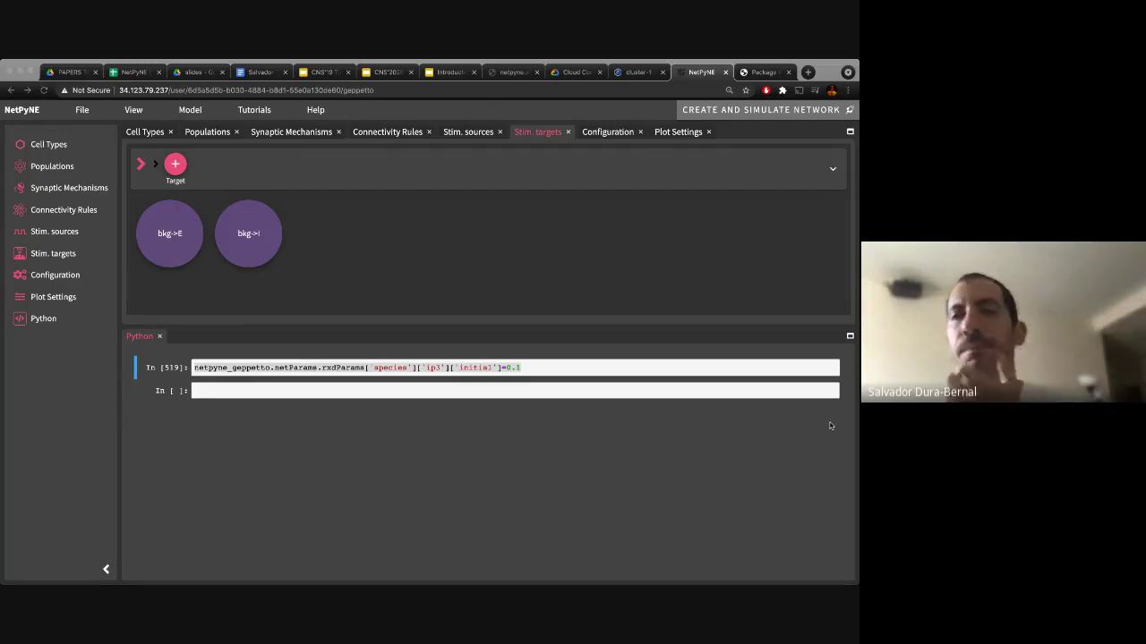
click(563, 367)
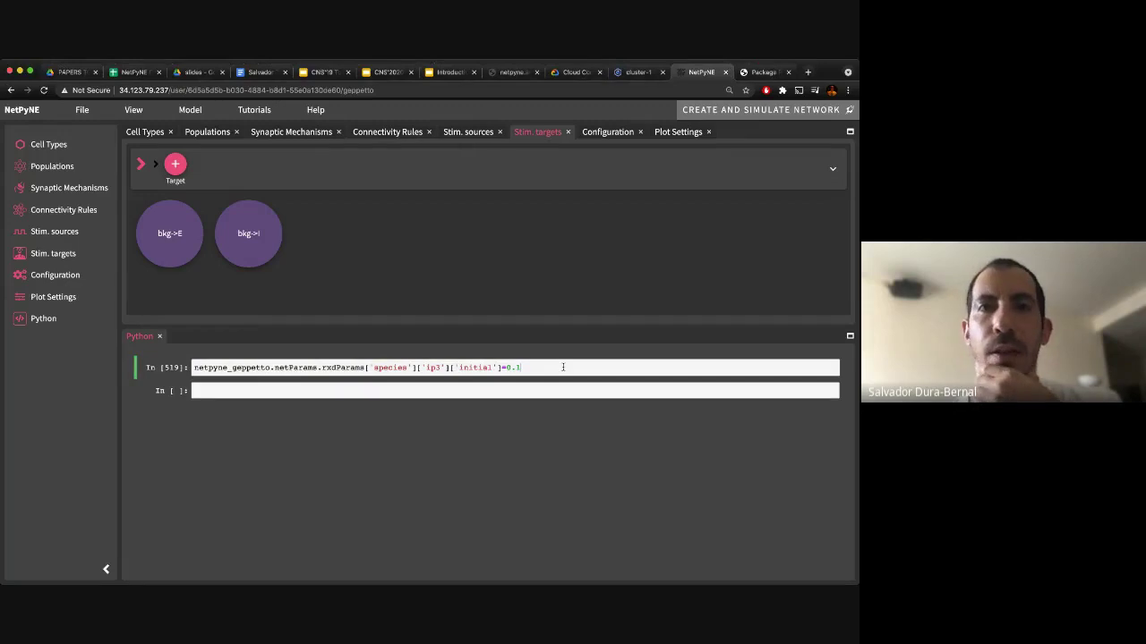
Show the E2 population's general settings and enlarge the populations pane to reveal its number of cells.
click(209, 131)
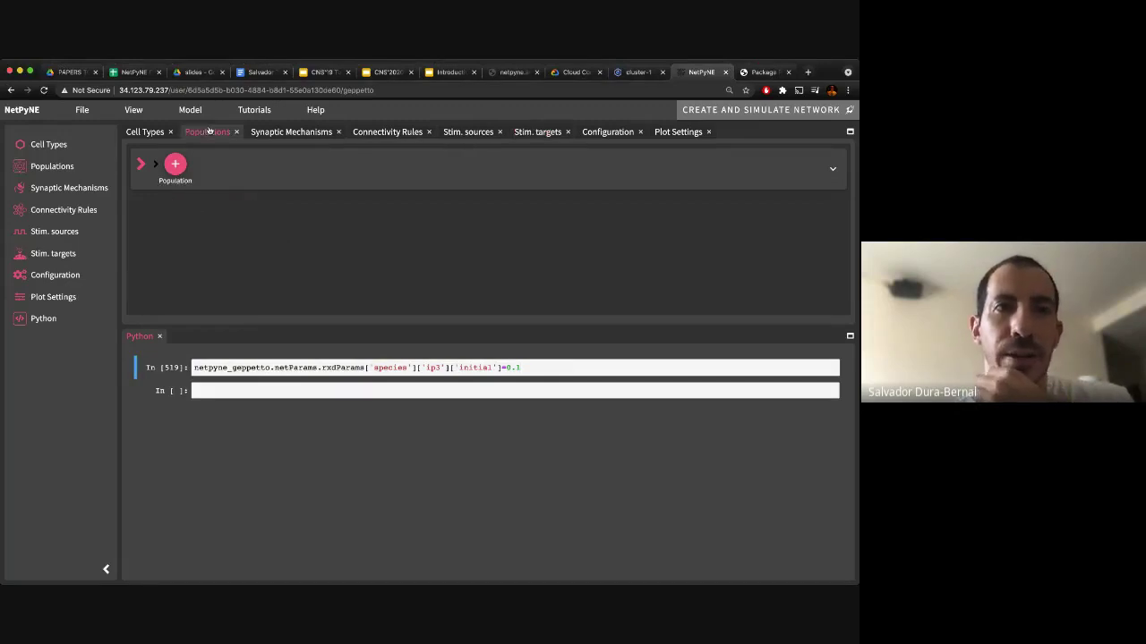
click(169, 221)
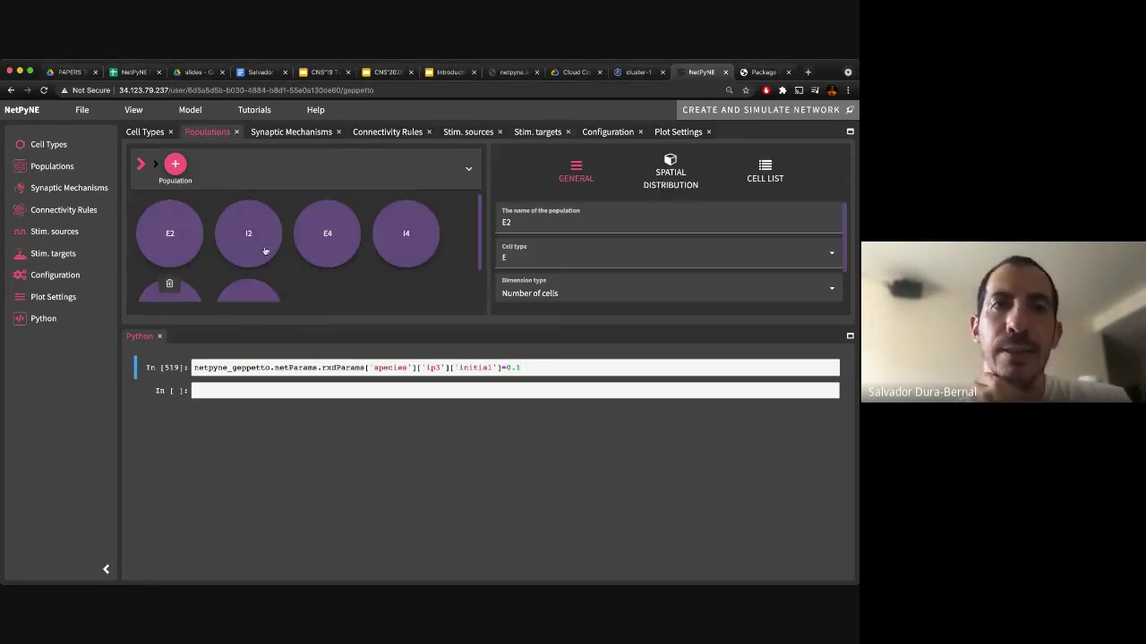
drag(400, 328, 404, 367)
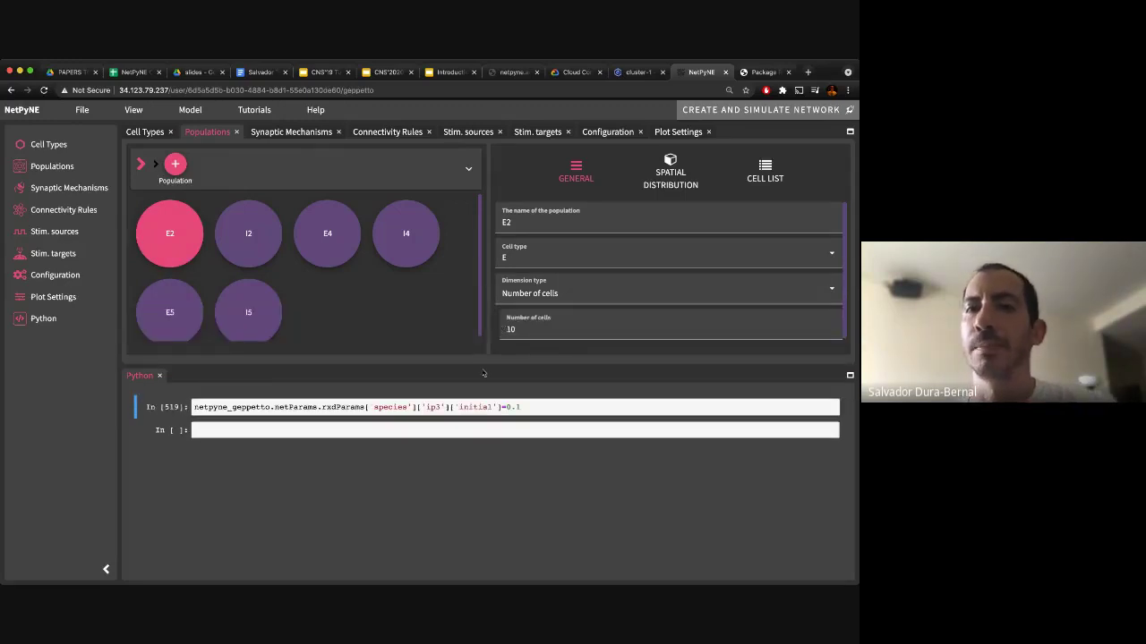
Run netpyne_geppetto.netParams.popParams['E2'] in the empty Python cell to read the E2 population's parameters.
click(407, 427)
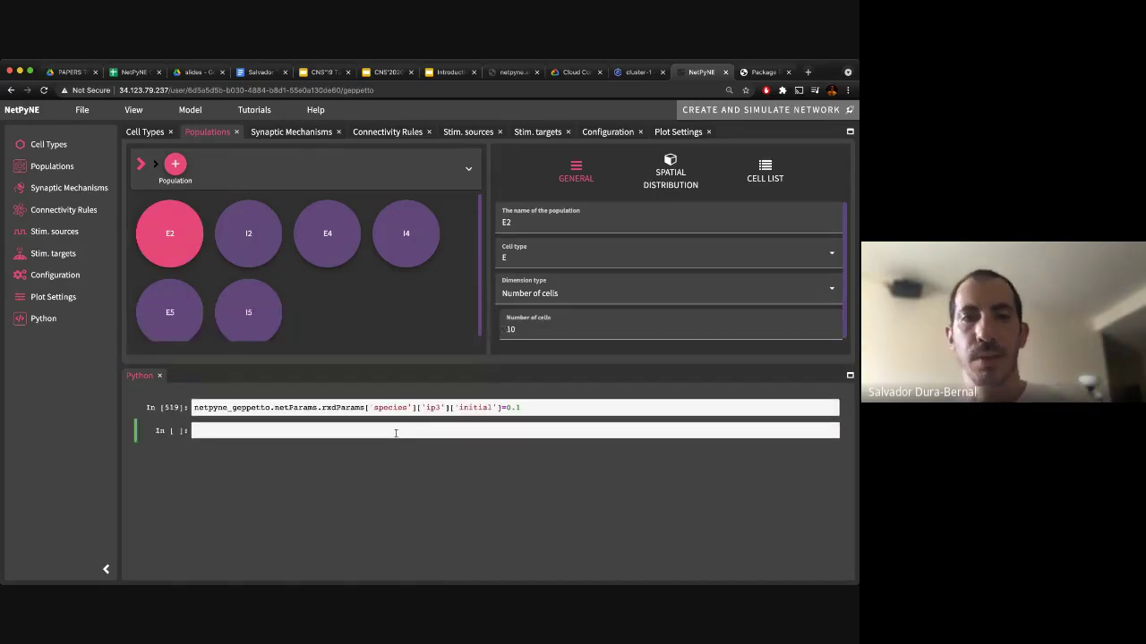
text(netpyne_g)
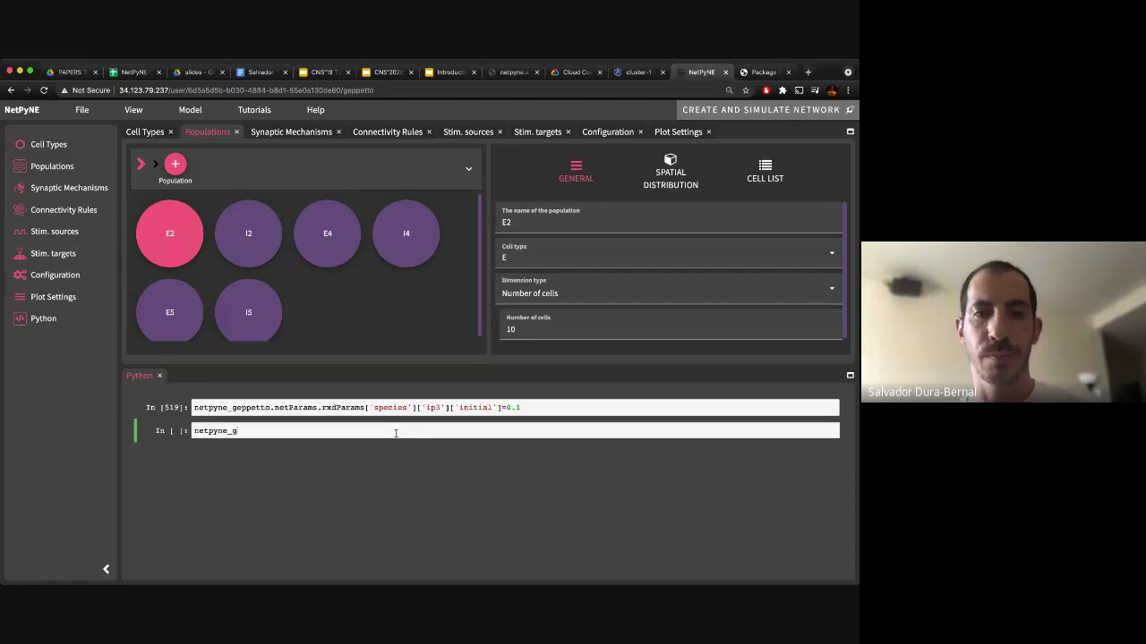
text(eppetto.netParams)
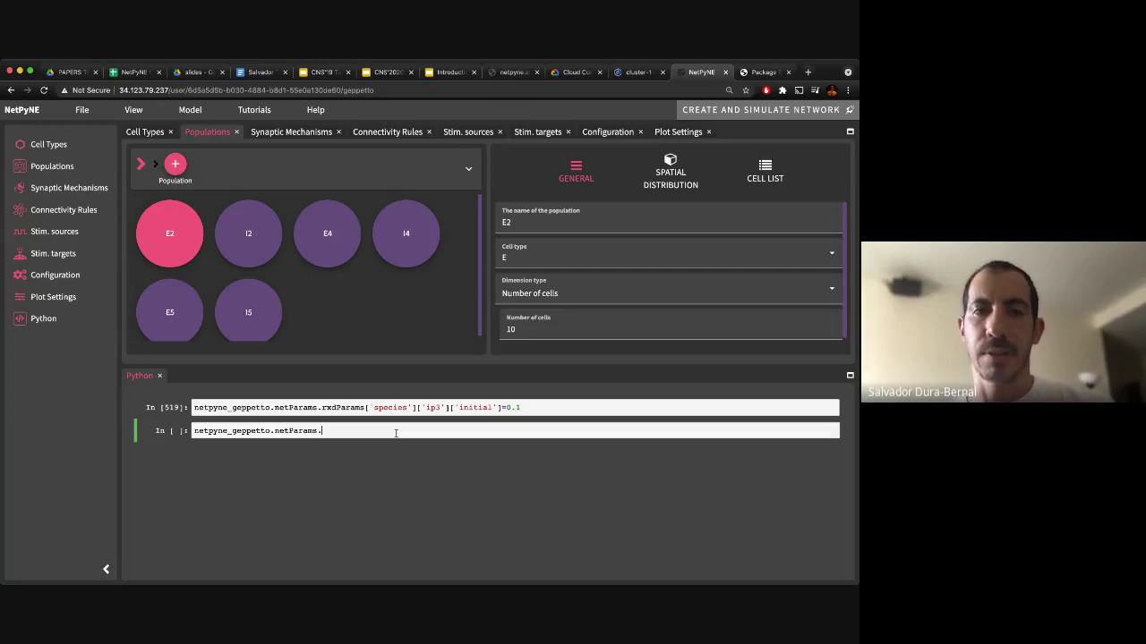
text(.popParam)
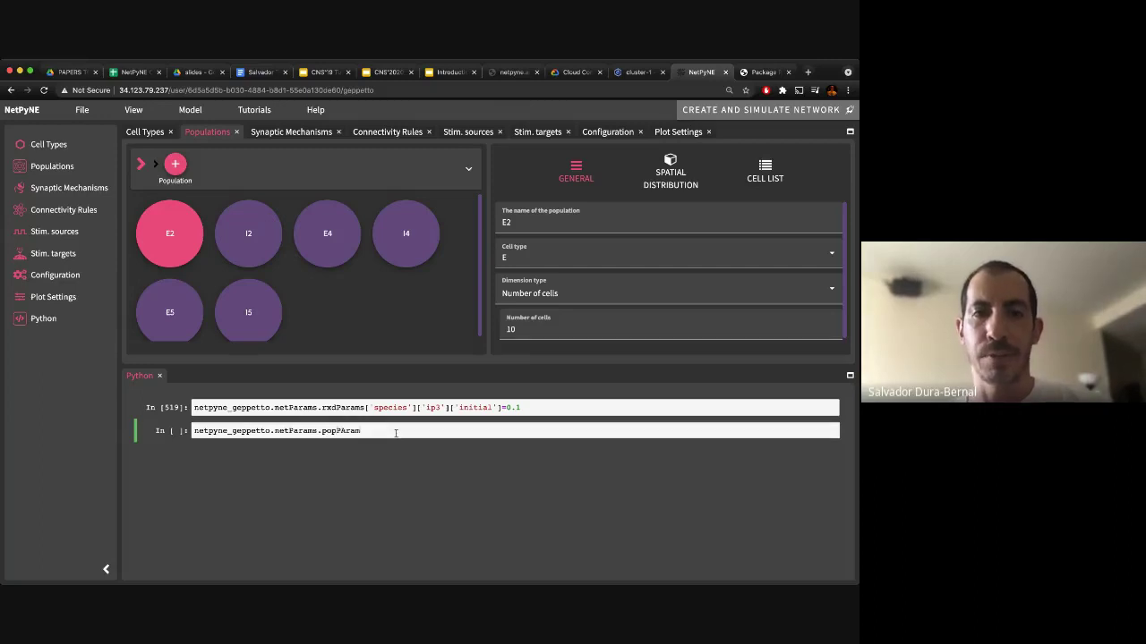
text(s[')
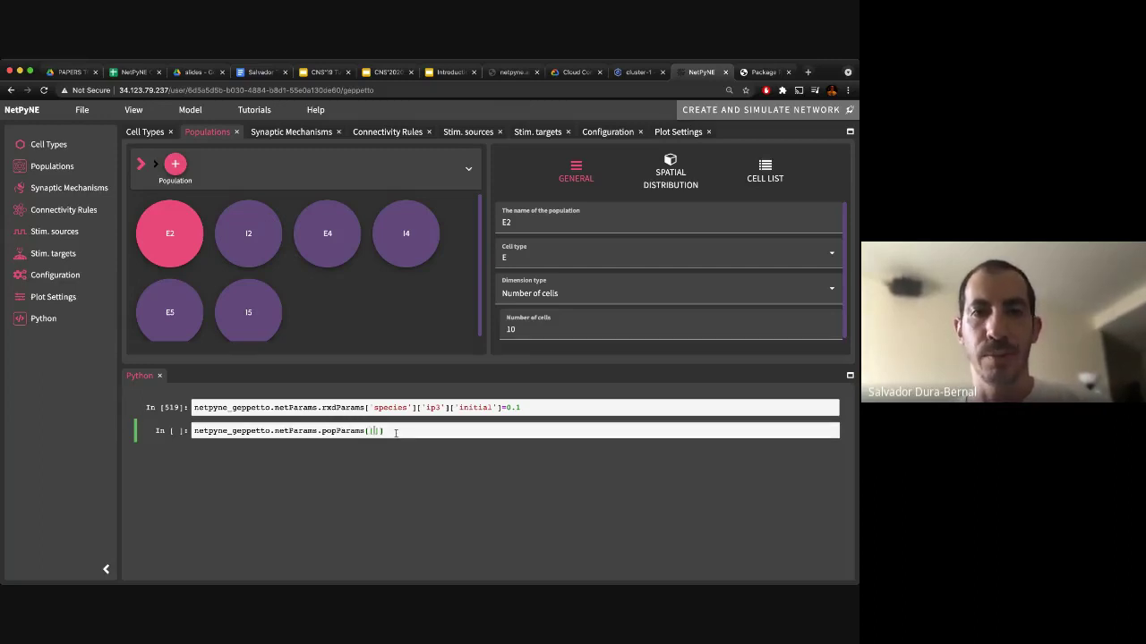
text(E2)
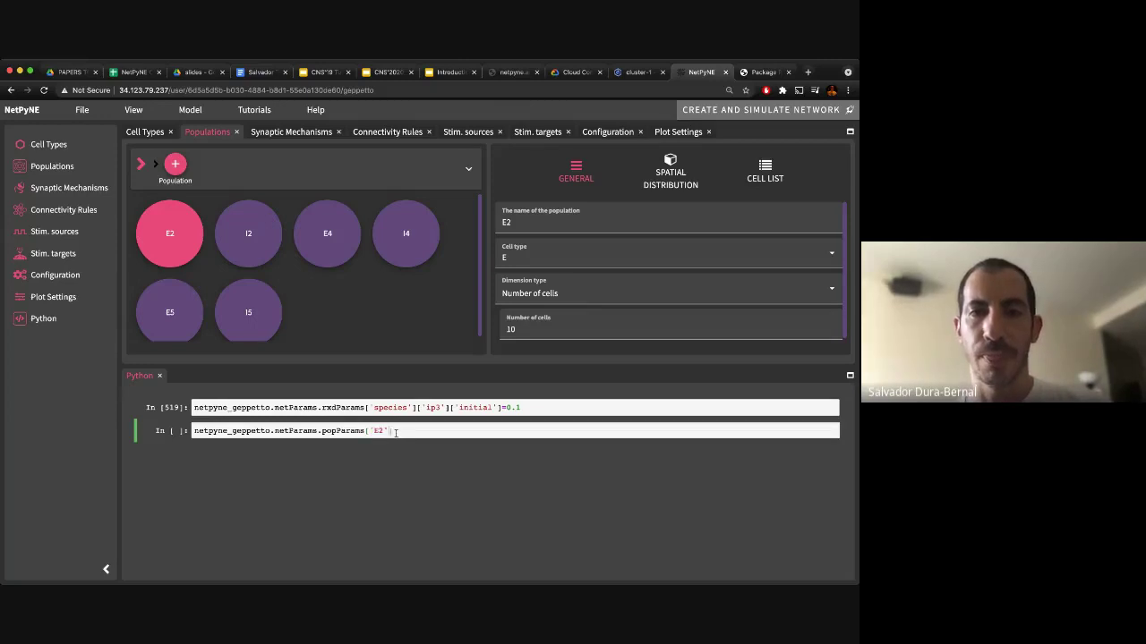
key(shift+Return)
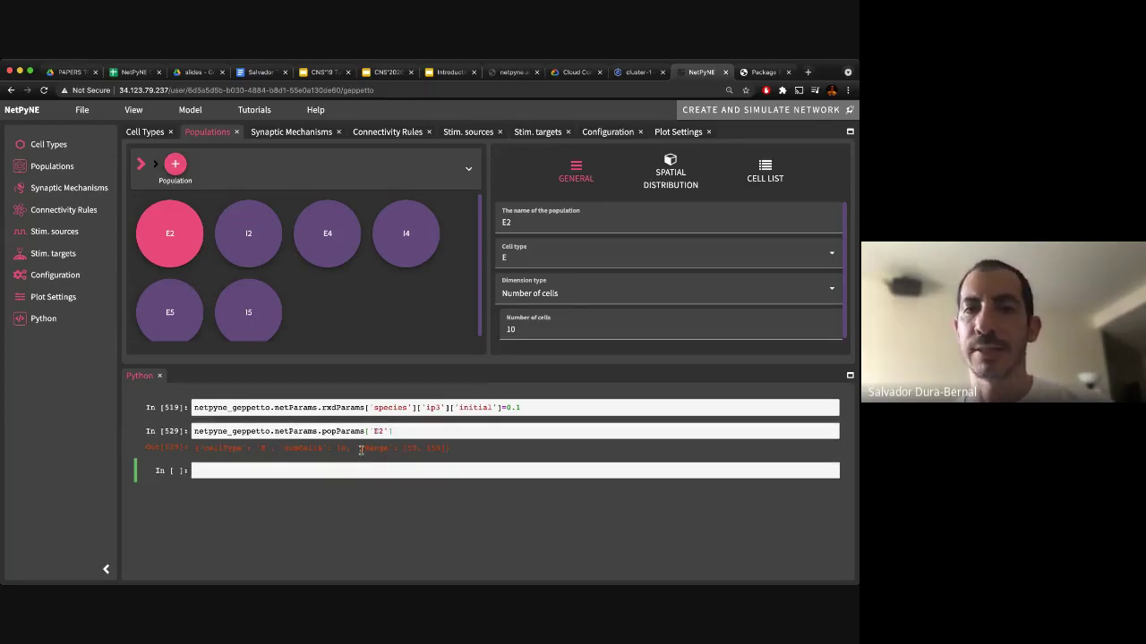
Extend the E2 expression with ['numCells'] = 20 and run it to set the population's number of cells to 20.
click(398, 431)
text(['num)
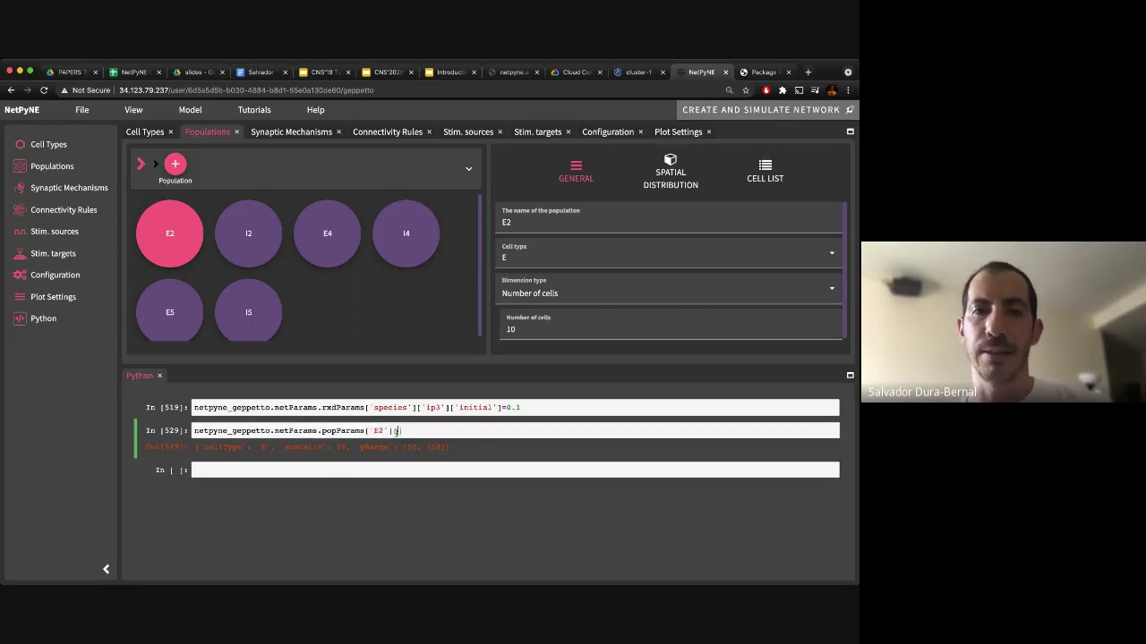
text(Cells'])
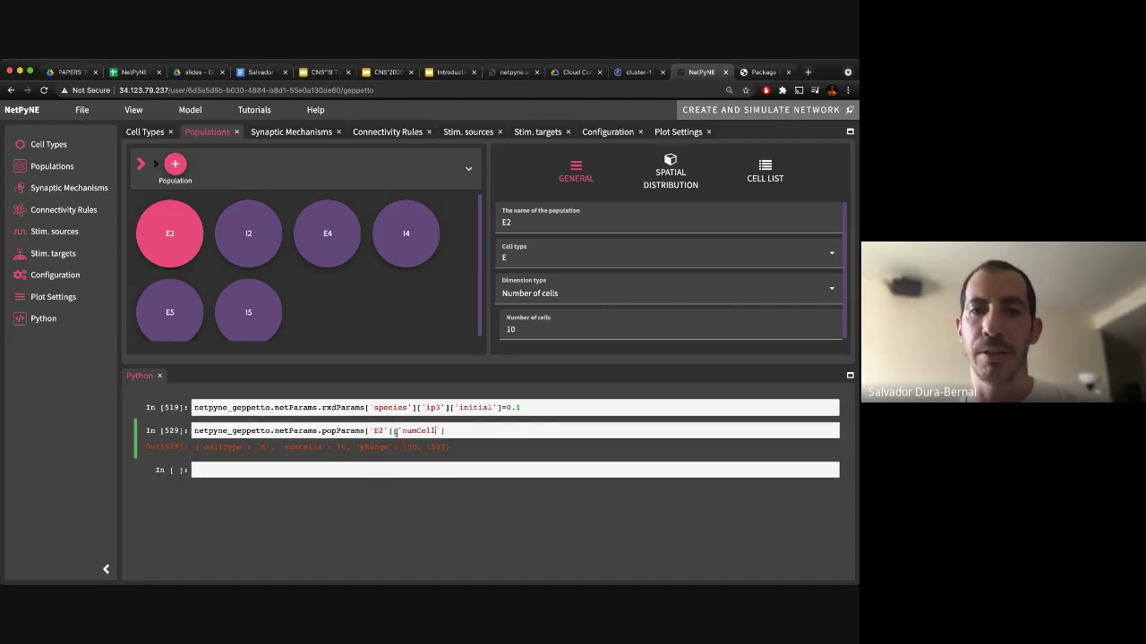
text( =)
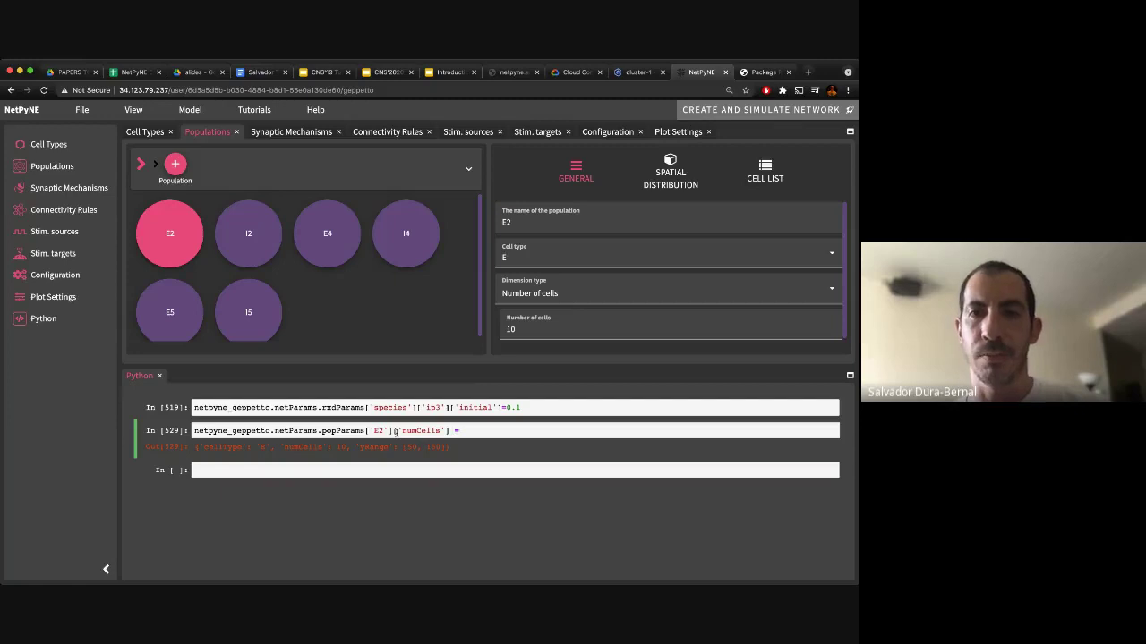
text( 20)
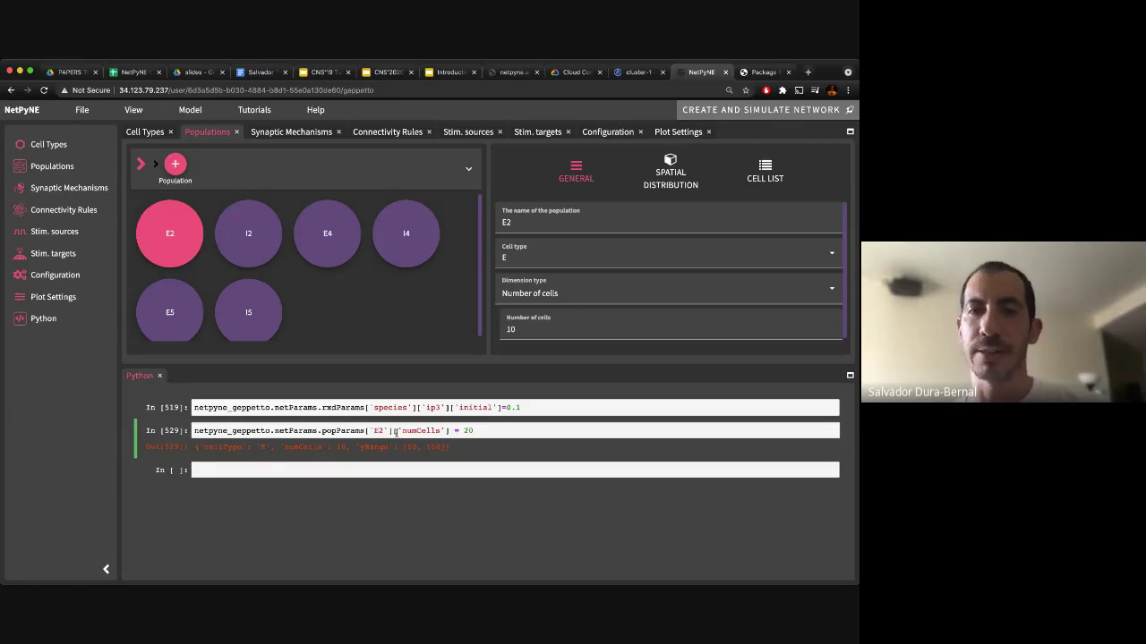
key(shift+Return)
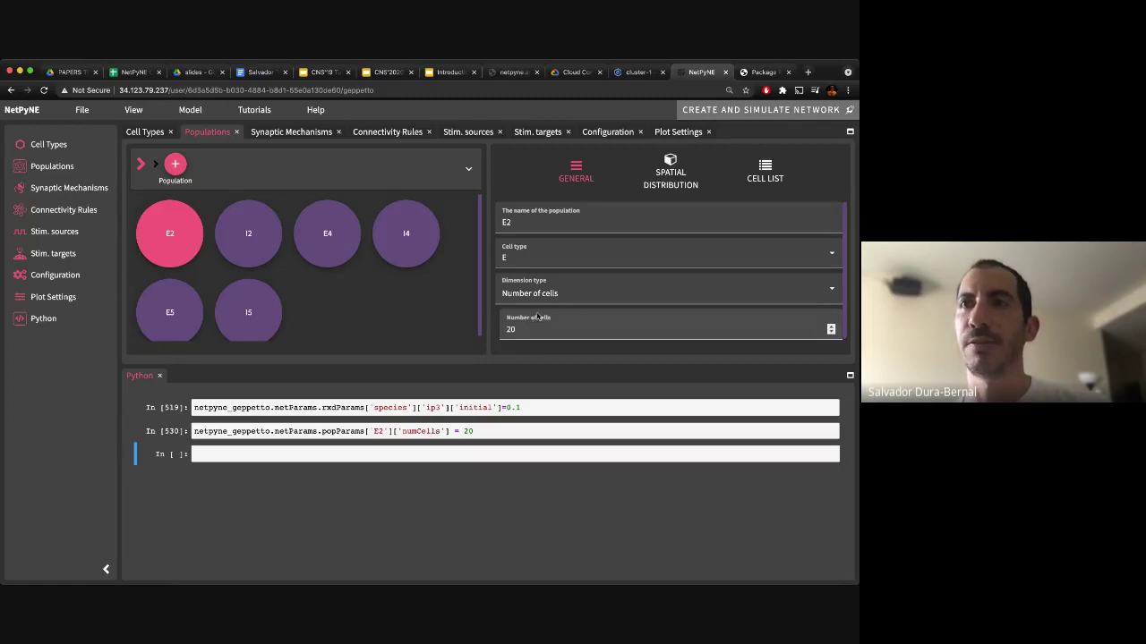
Strip the assignment from the E2 numCells expression and run it to read the population's current cell count.
click(485, 423)
key(BackSpace)
key(BackSpace)
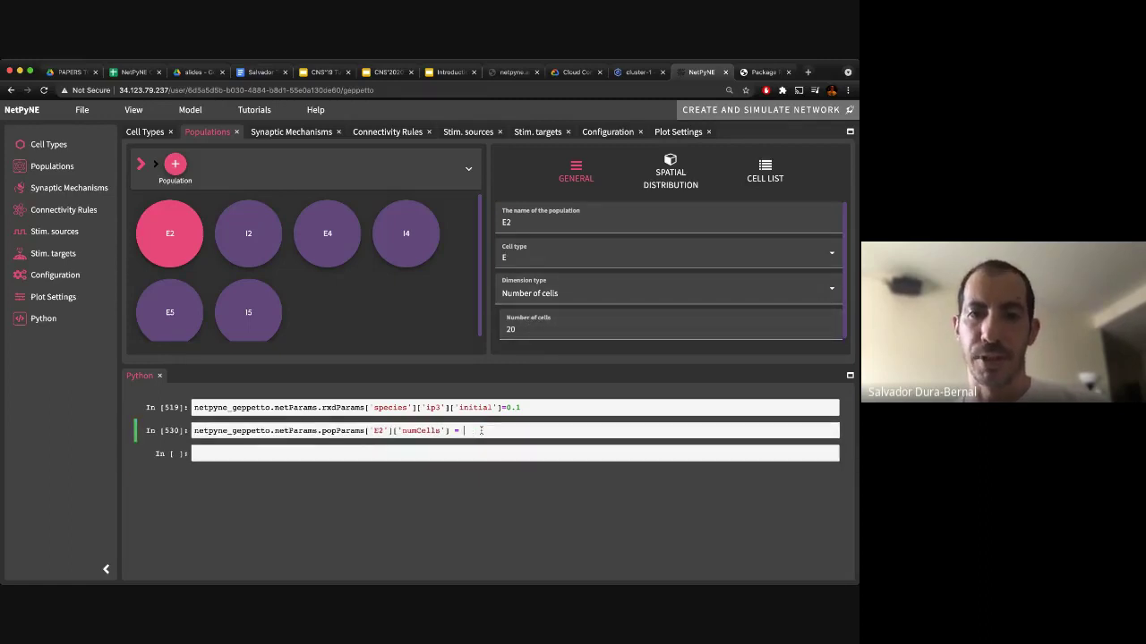
key(BackSpace)
key(BackSpace)
key(BackSpace)
key(shift+Return)
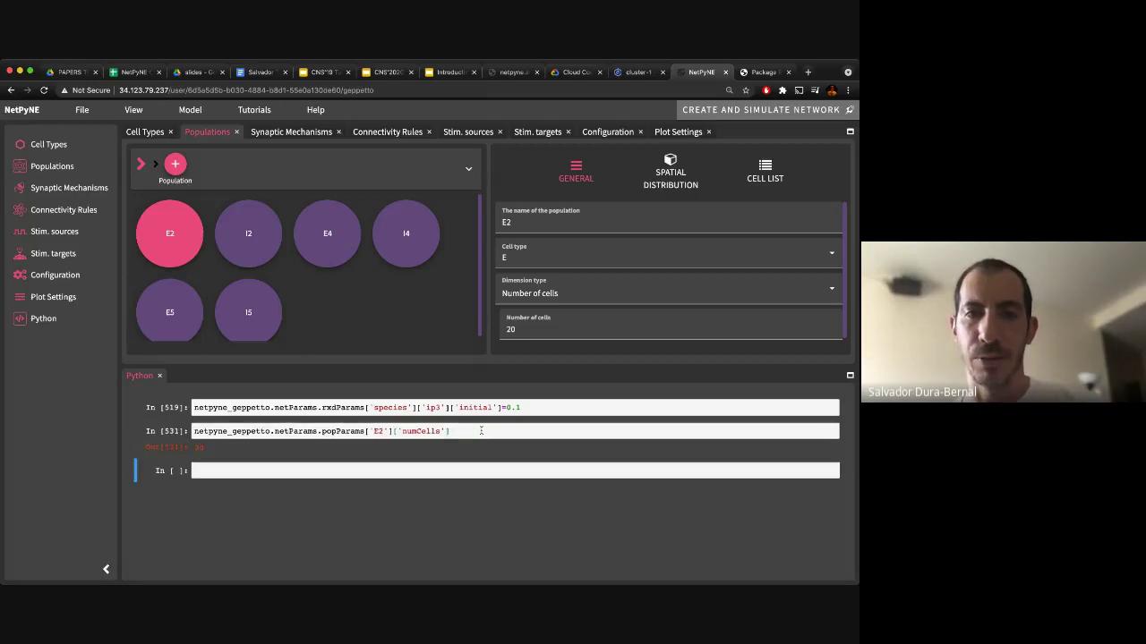
Set the E2 population's number of cells to 10 in its general settings and rerun the numCells expression to check it.
click(525, 333)
key(BackSpace)
key(BackSpace)
text(10)
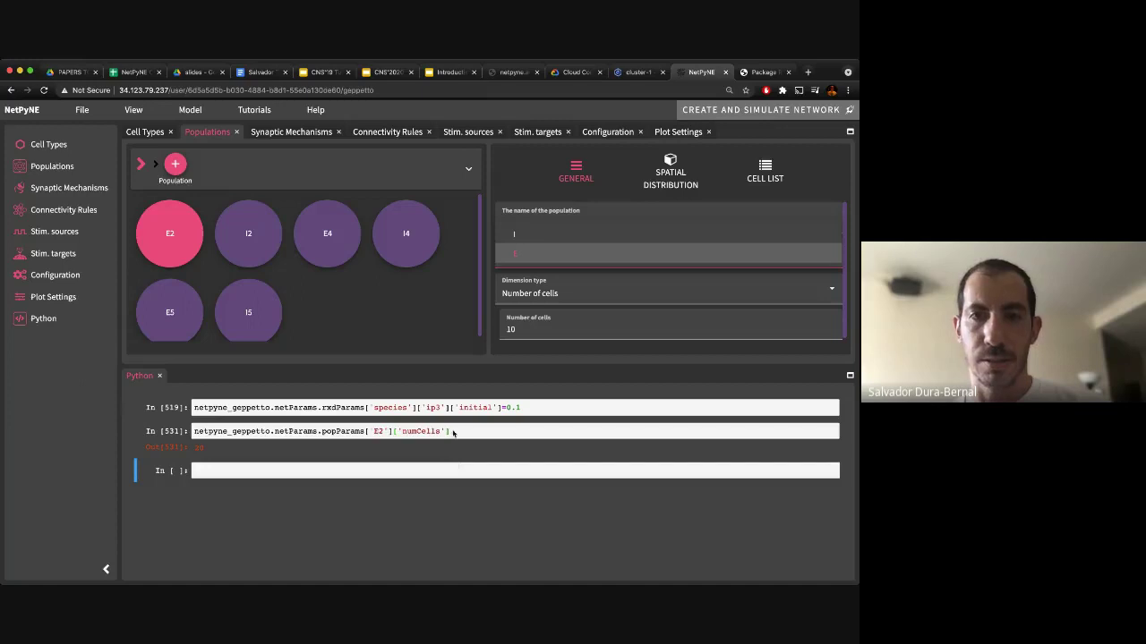
click(464, 430)
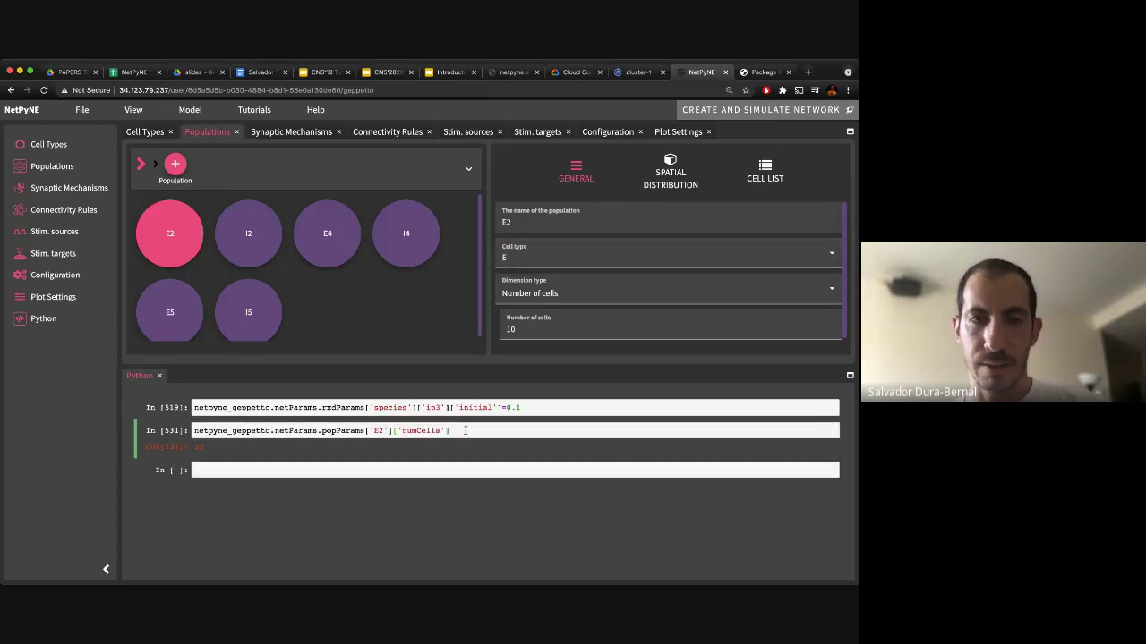
key(shift+Return)
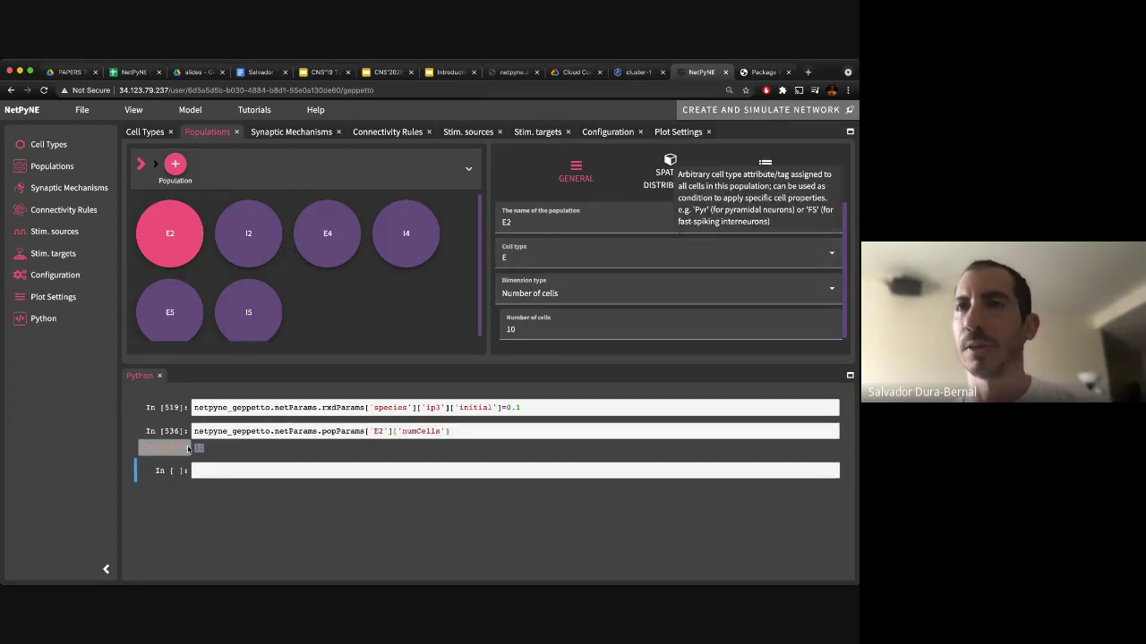
click(188, 449)
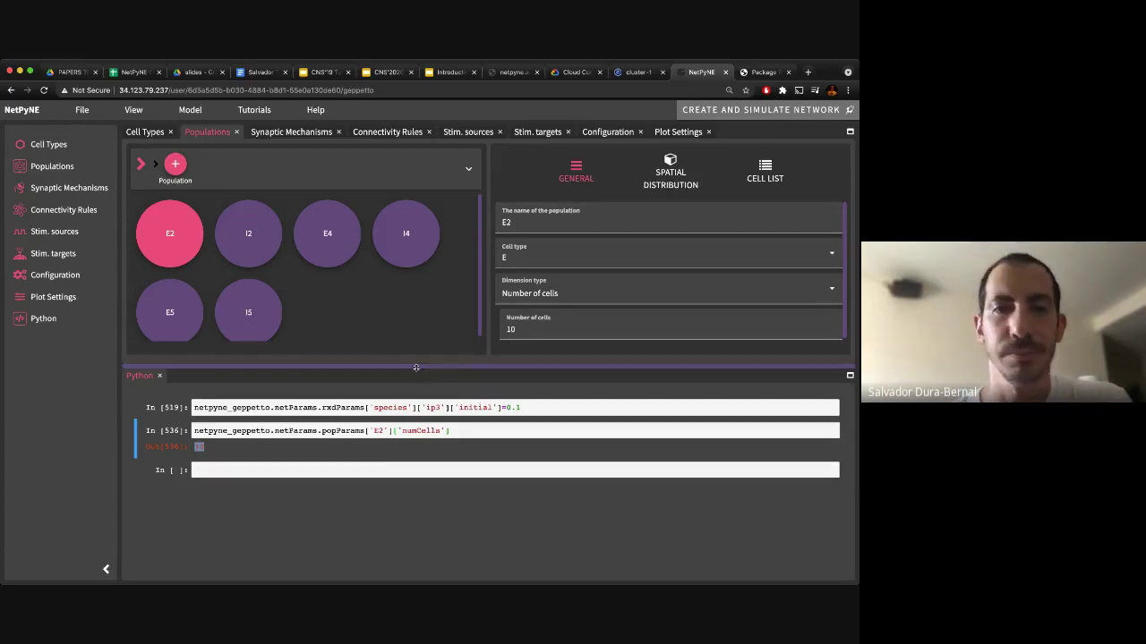
Enlarge the populations pane, highlight the ip3 initial assignment, and create and simulate the network with the modified parameters.
drag(415, 383, 450, 386)
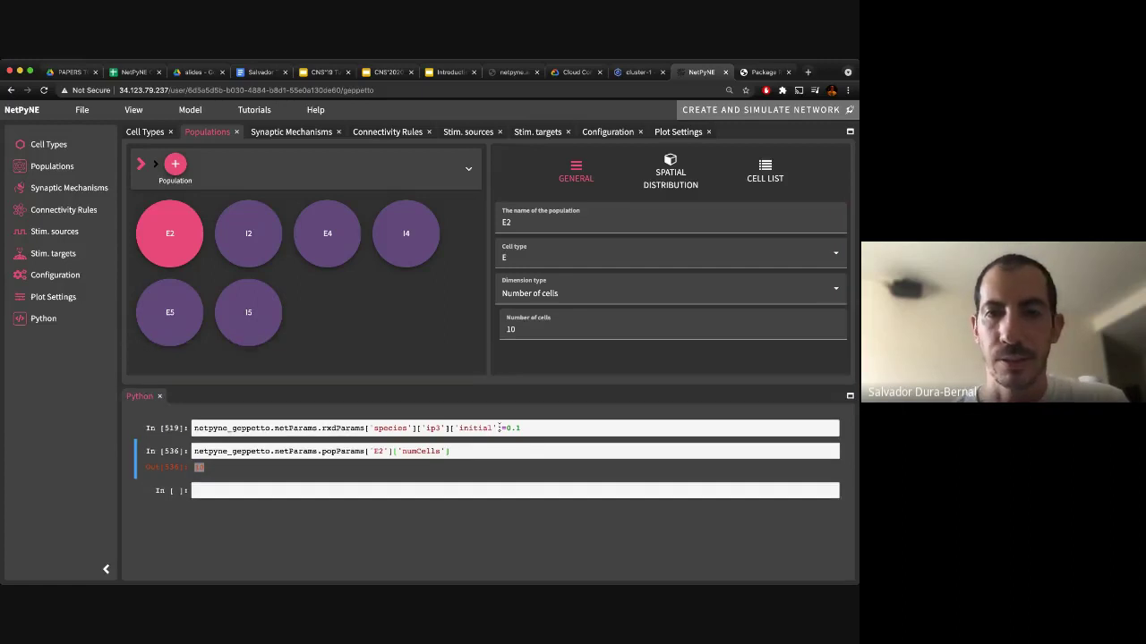
drag(521, 428, 181, 431)
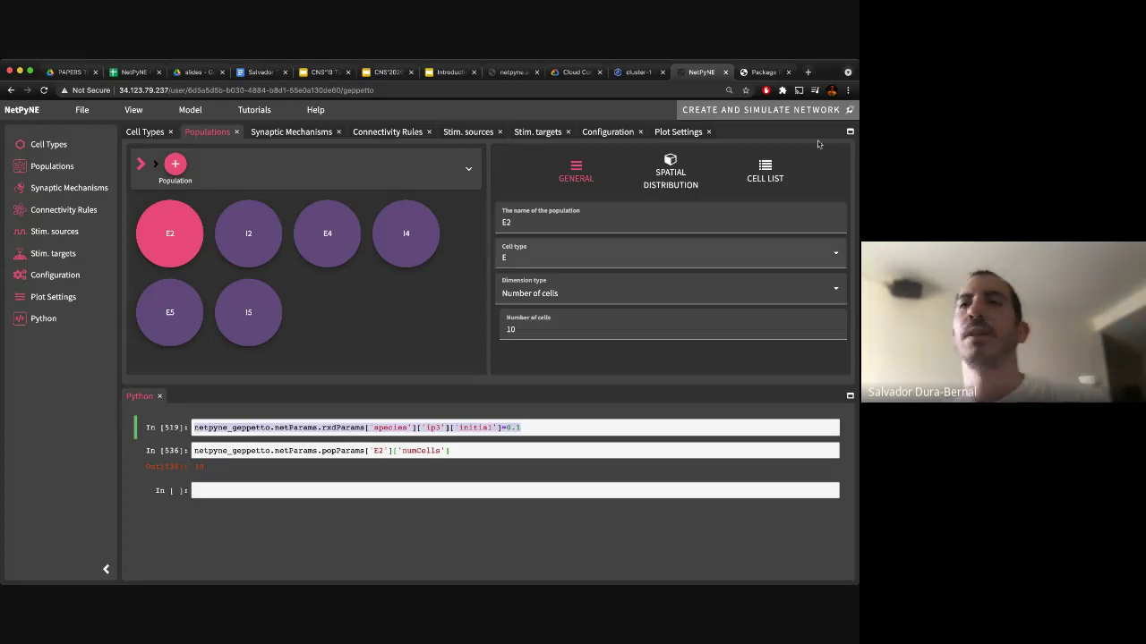
click(760, 110)
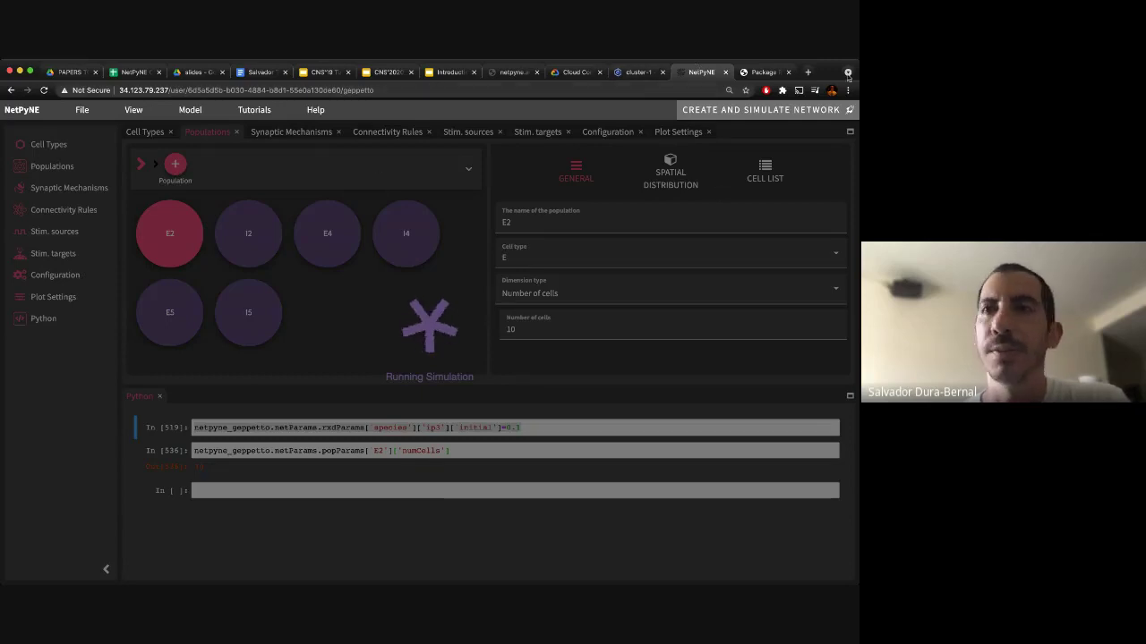
Switch to GitHub in a new browser tab, search for netpyne and open gui_tut3.py from the Neurosim-lab/netpyne_workspace repository.
click(808, 72)
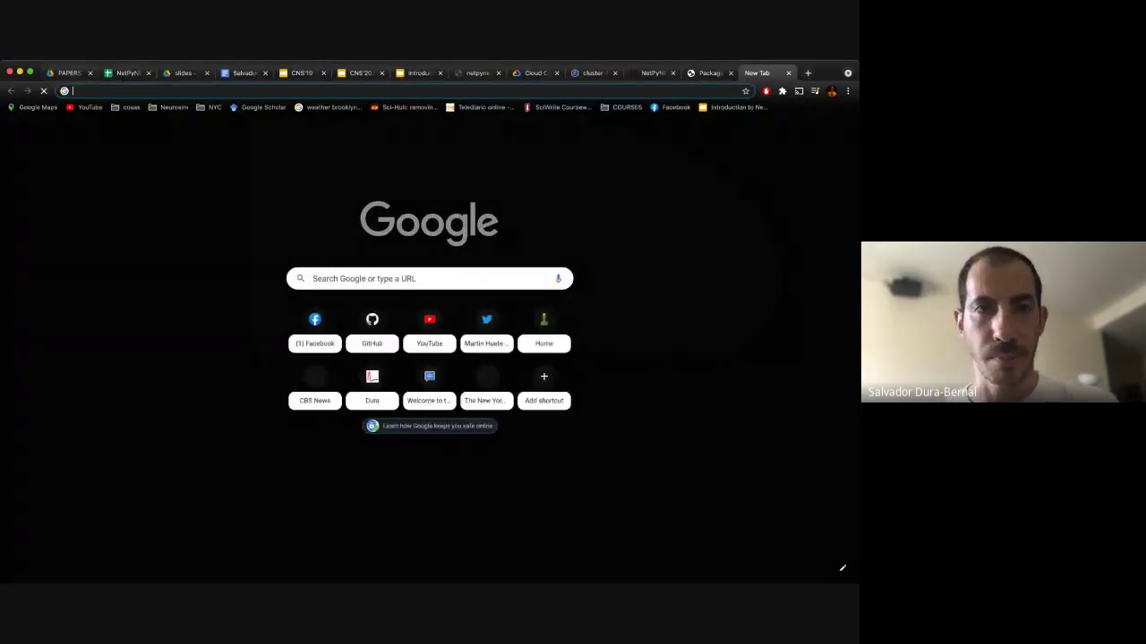
text(github.com)
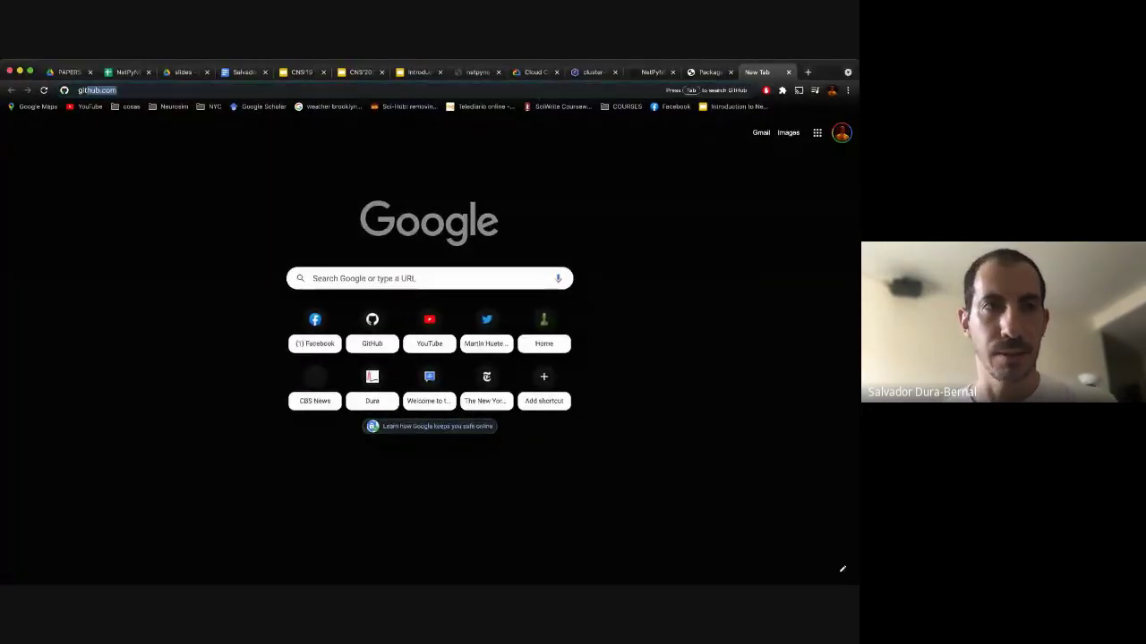
key(Return)
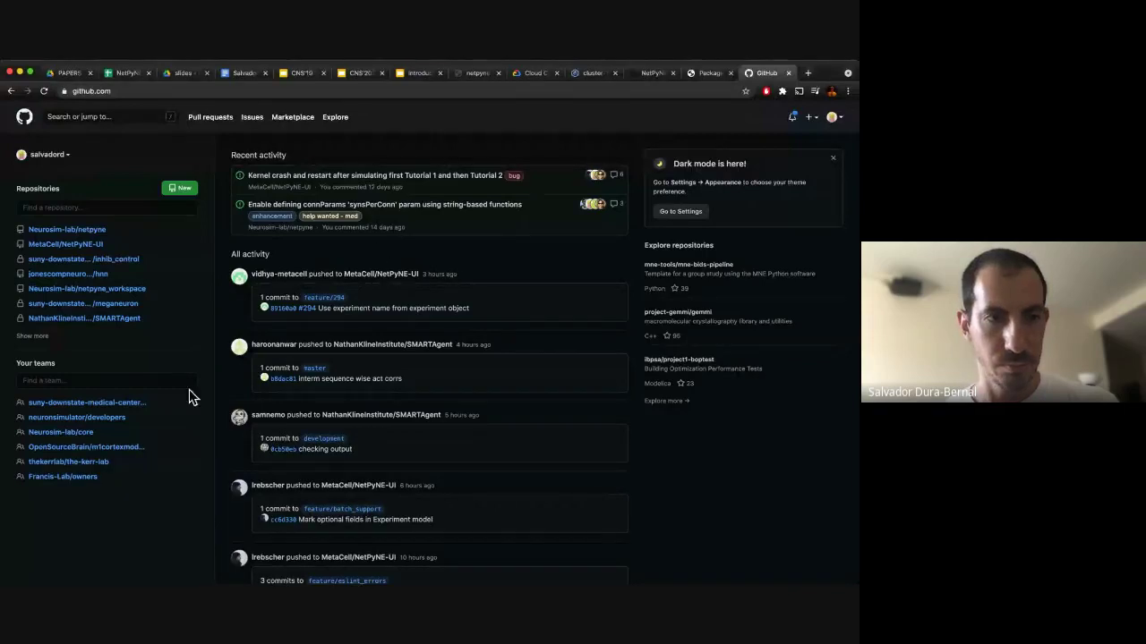
click(115, 117)
text(netpyne)
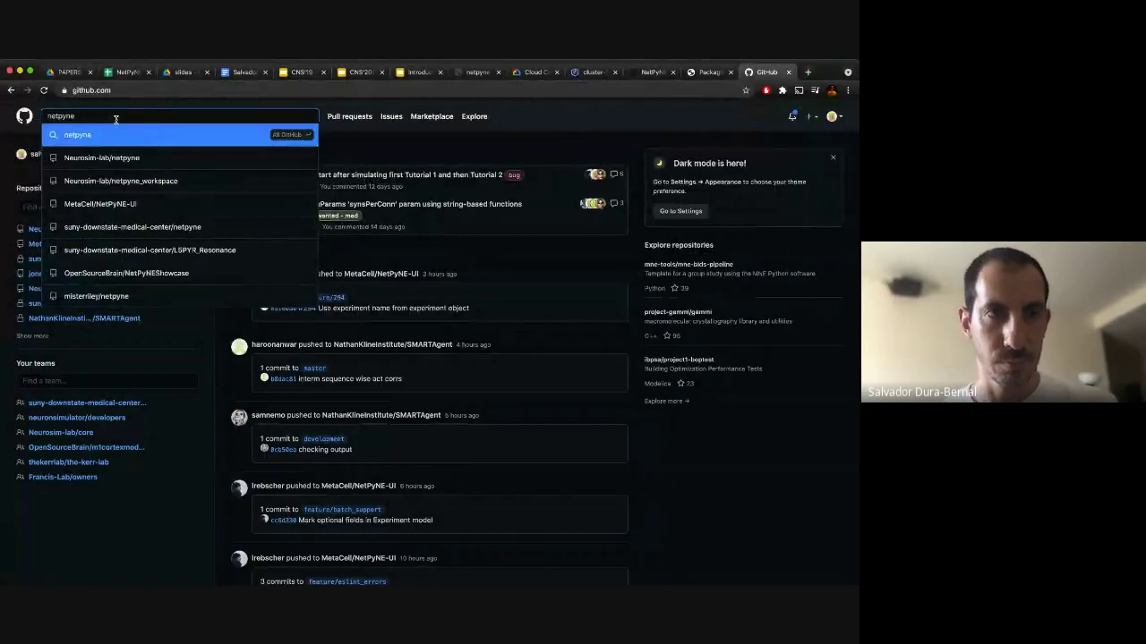
click(121, 183)
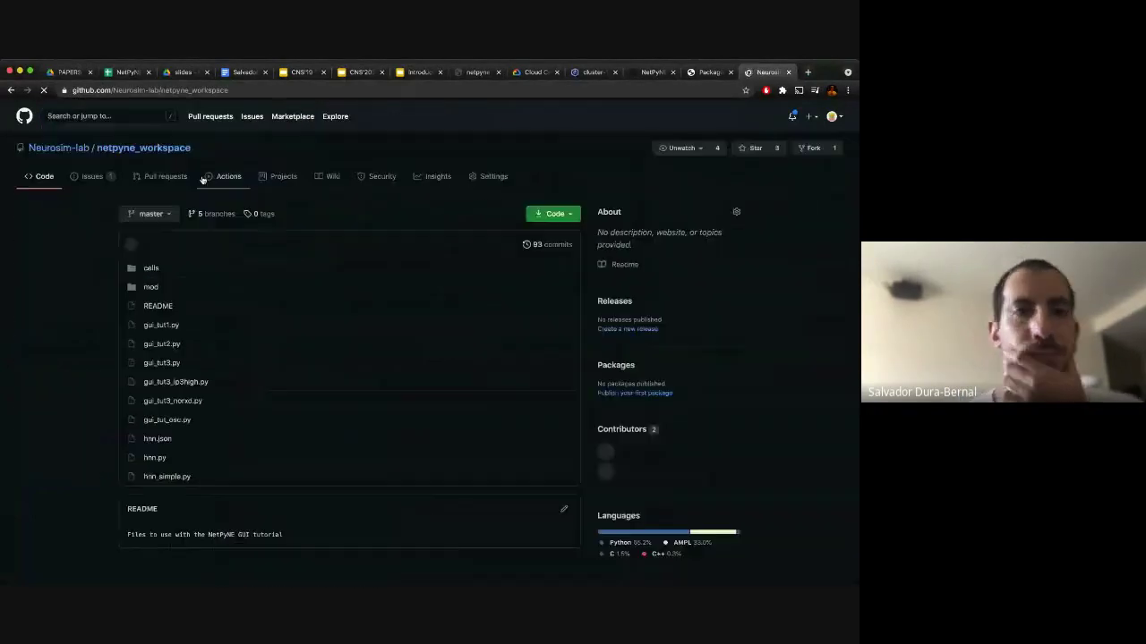
click(176, 364)
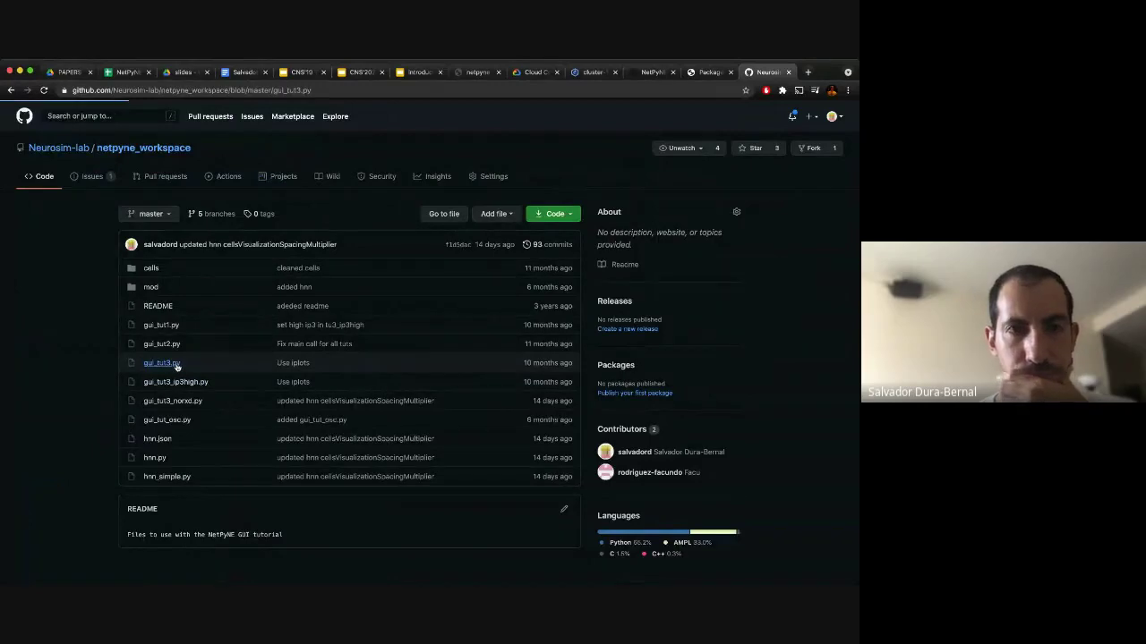
Enlarge the gui_tut3.py code and examine its specs import, the NetParams object creation and the network parameter definitions.
scroll(522, 287, down, 1)
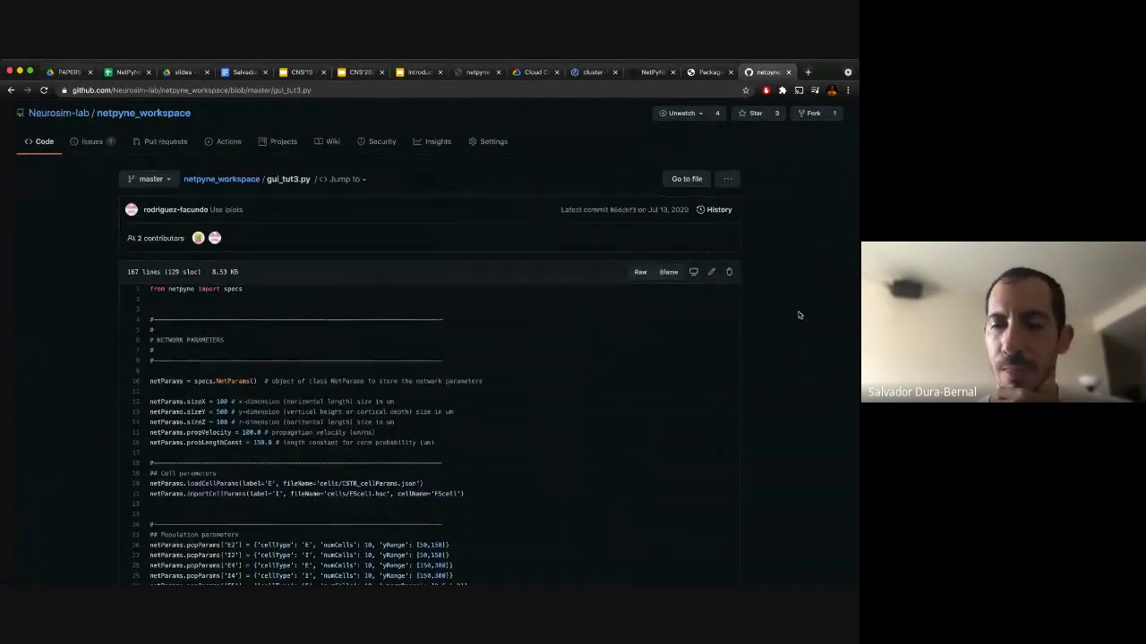
key(super+equal)
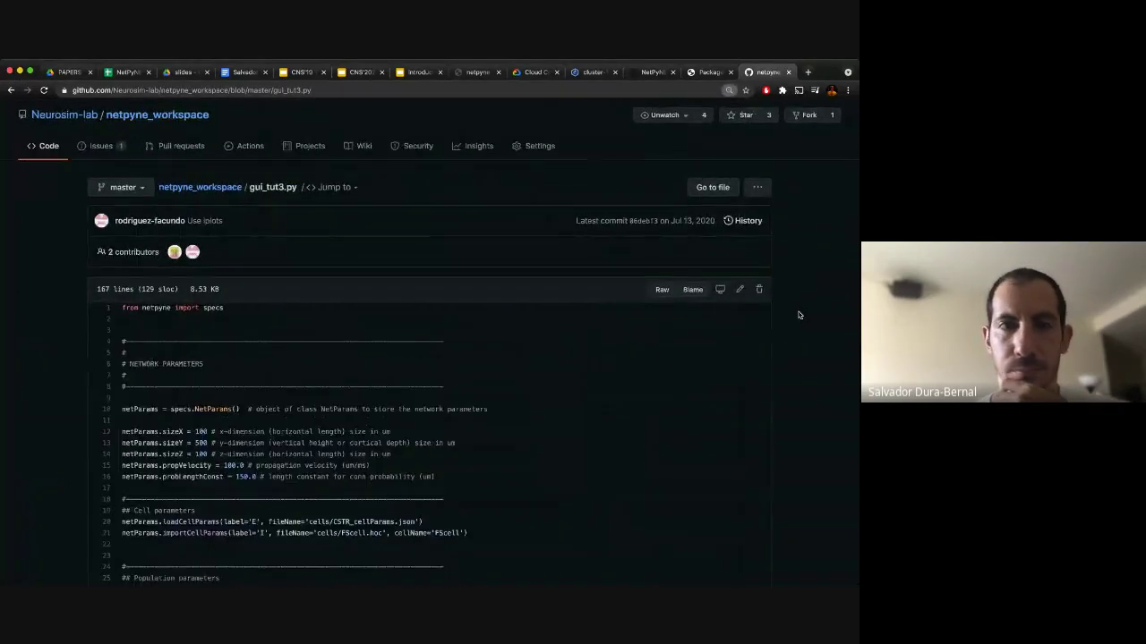
scroll(800, 315, down, 5)
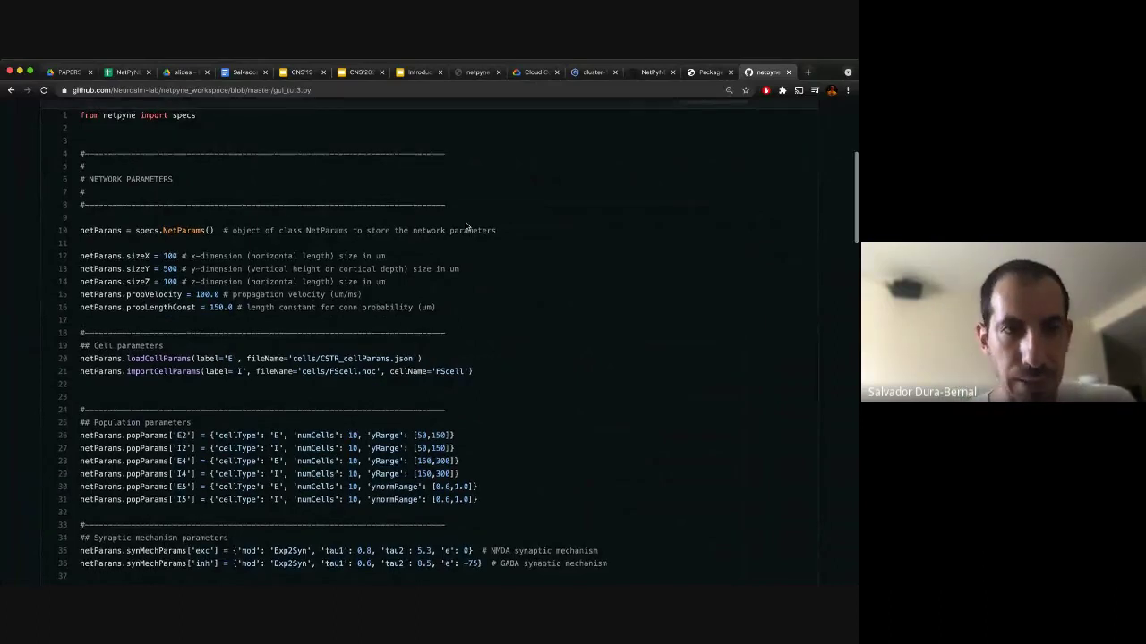
scroll(465, 223, up, 1)
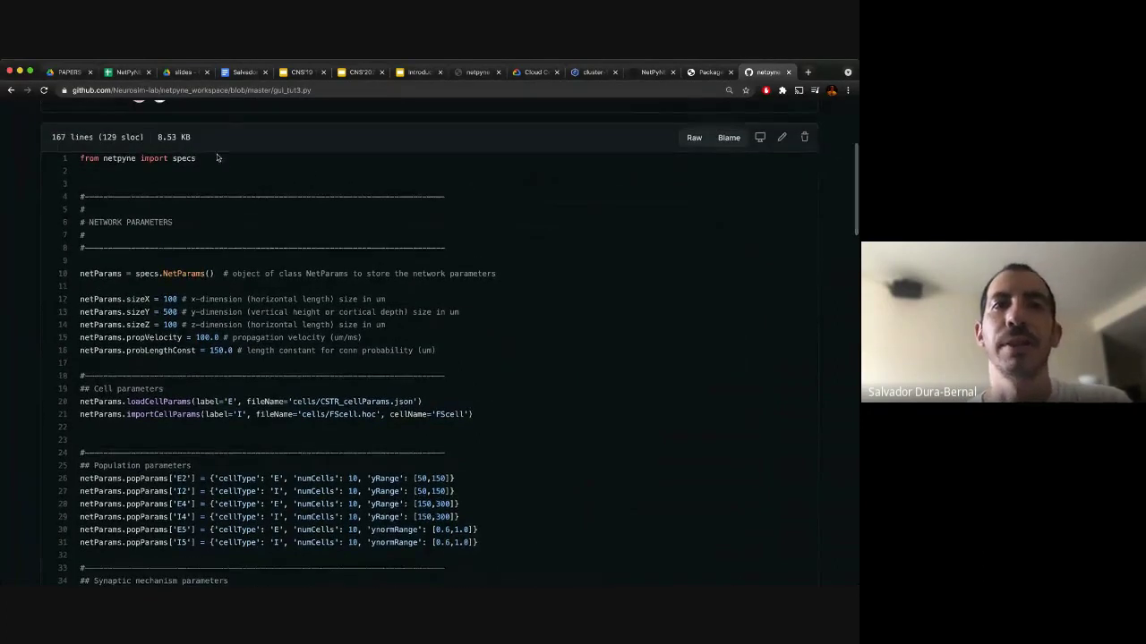
drag(235, 157, 81, 159)
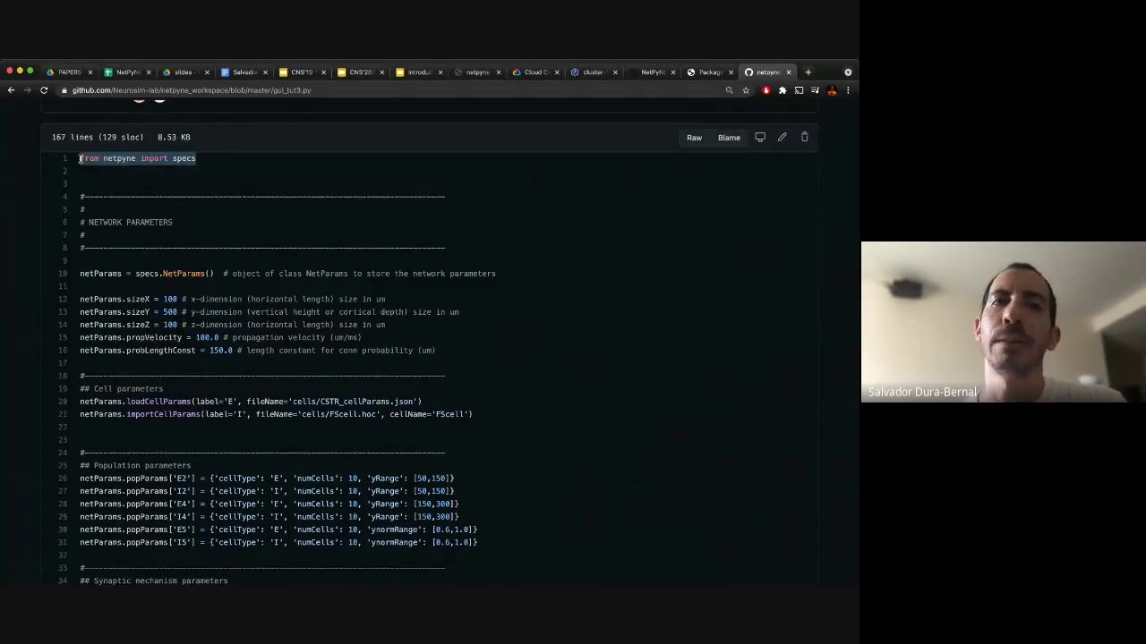
click(206, 162)
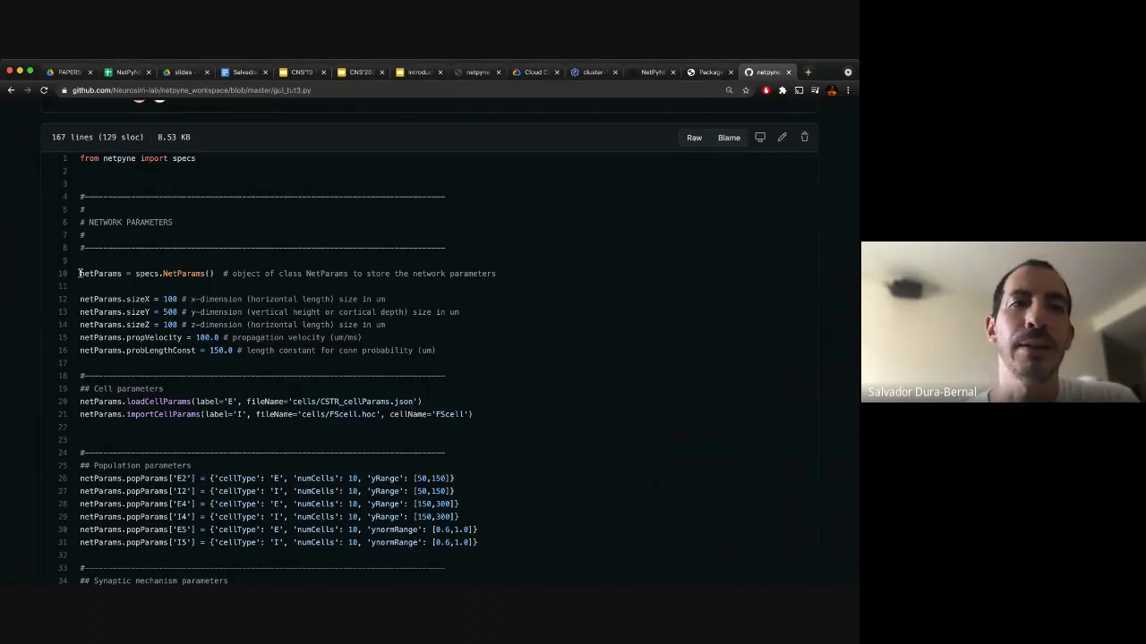
drag(80, 273, 213, 274)
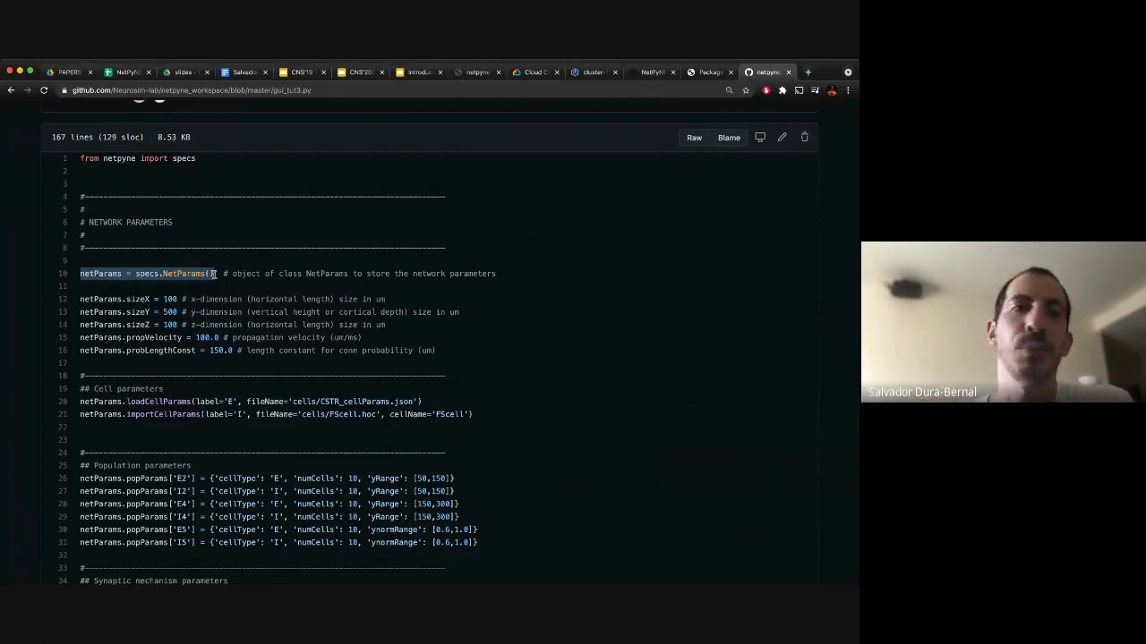
click(227, 298)
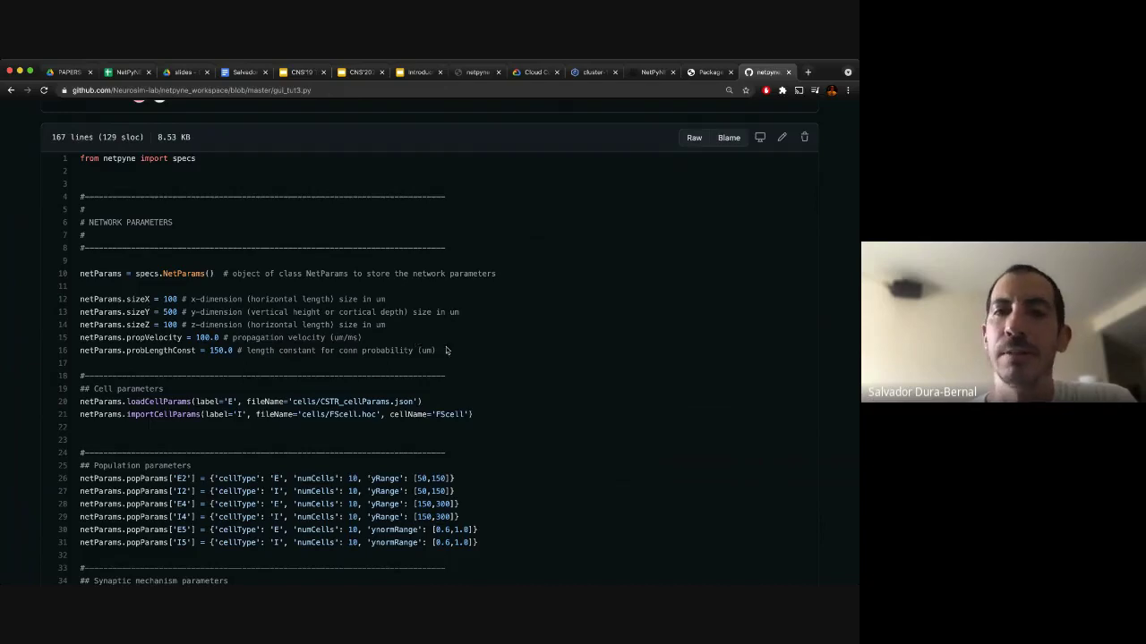
Highlight the network size, propVelocity and probLengthConst definitions and the two cell parameter lines for E and I to examine them.
drag(461, 356, 81, 300)
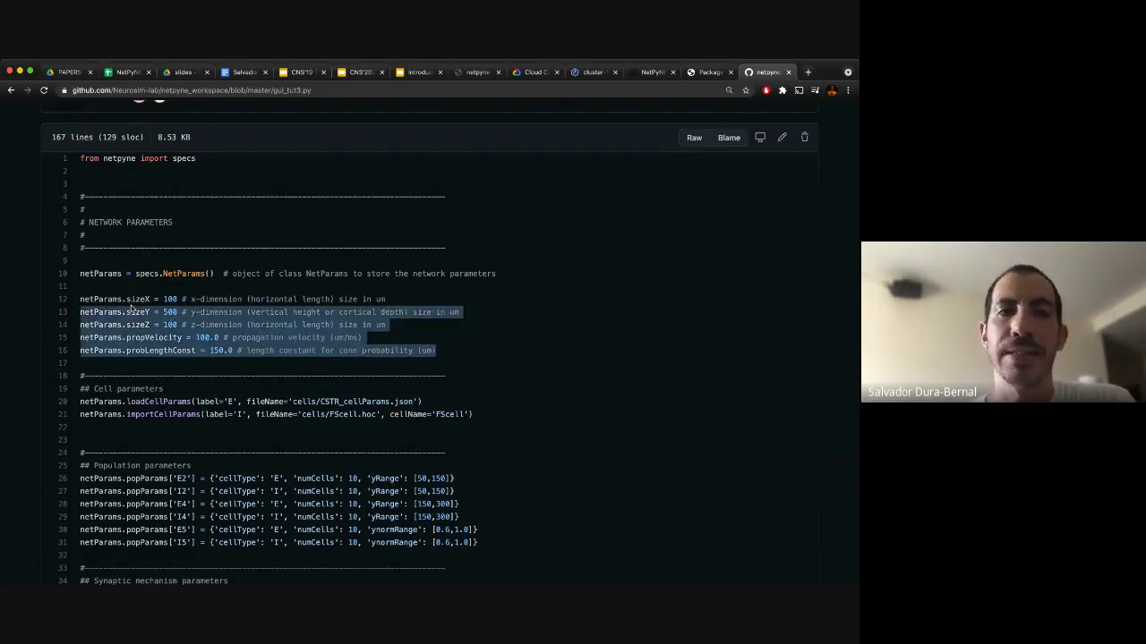
click(150, 300)
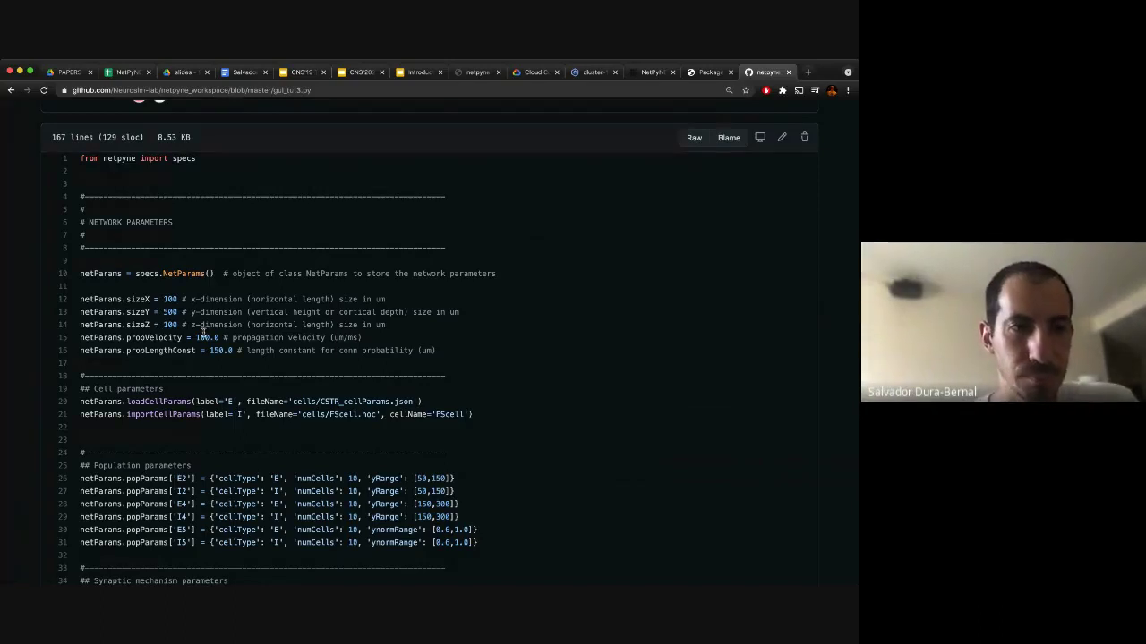
scroll(202, 332, down, 1)
scroll(203, 332, down, 3)
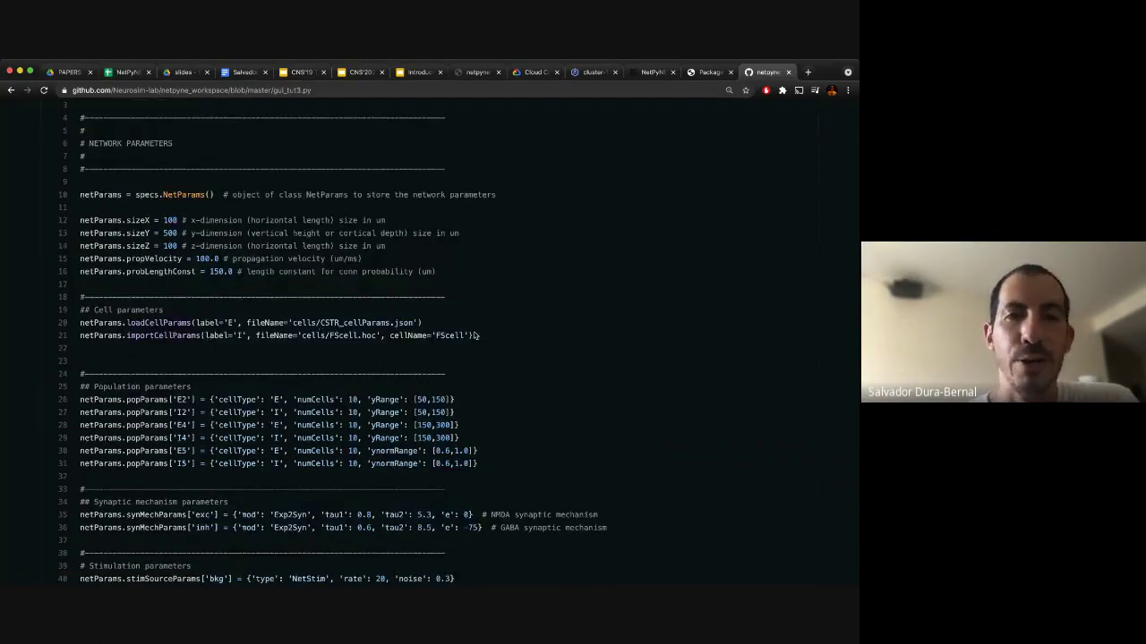
drag(482, 337, 80, 323)
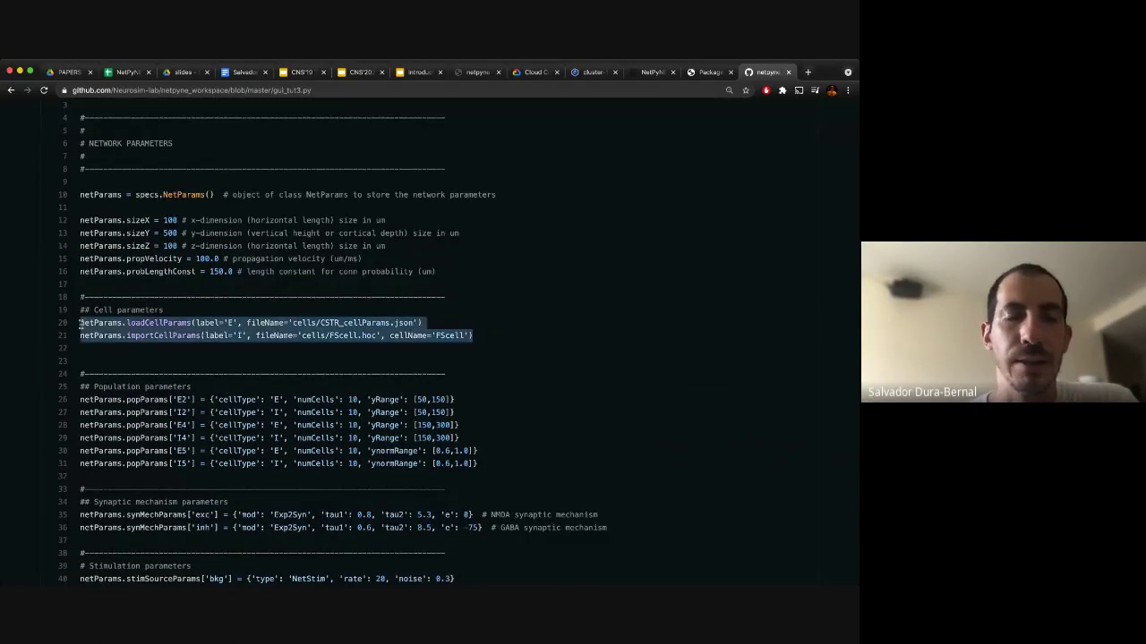
click(184, 324)
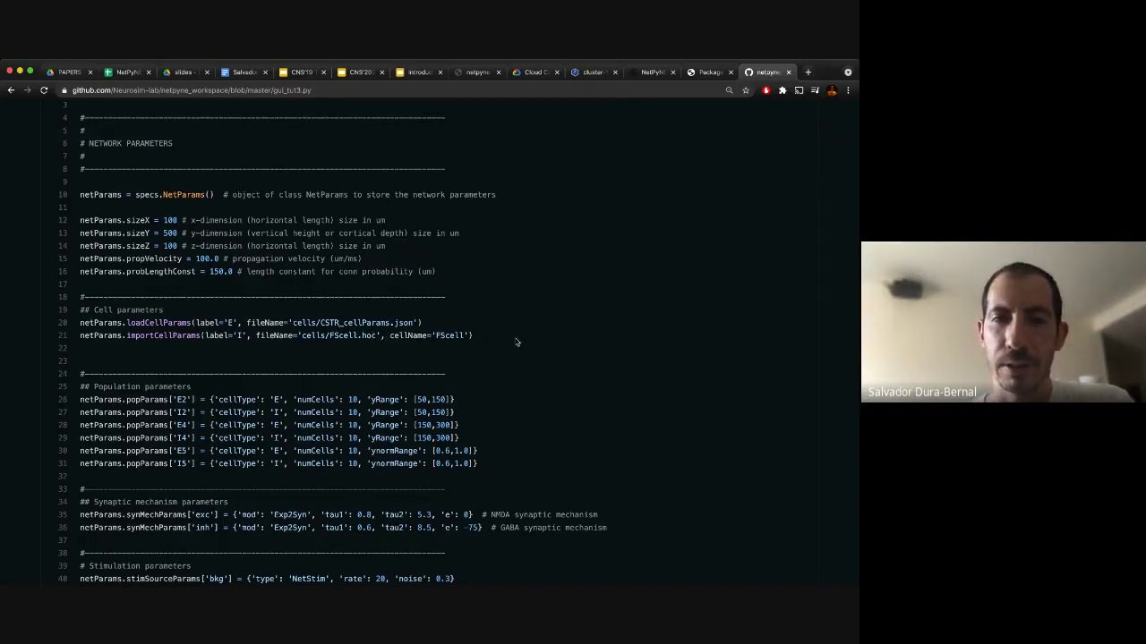
drag(501, 338, 57, 322)
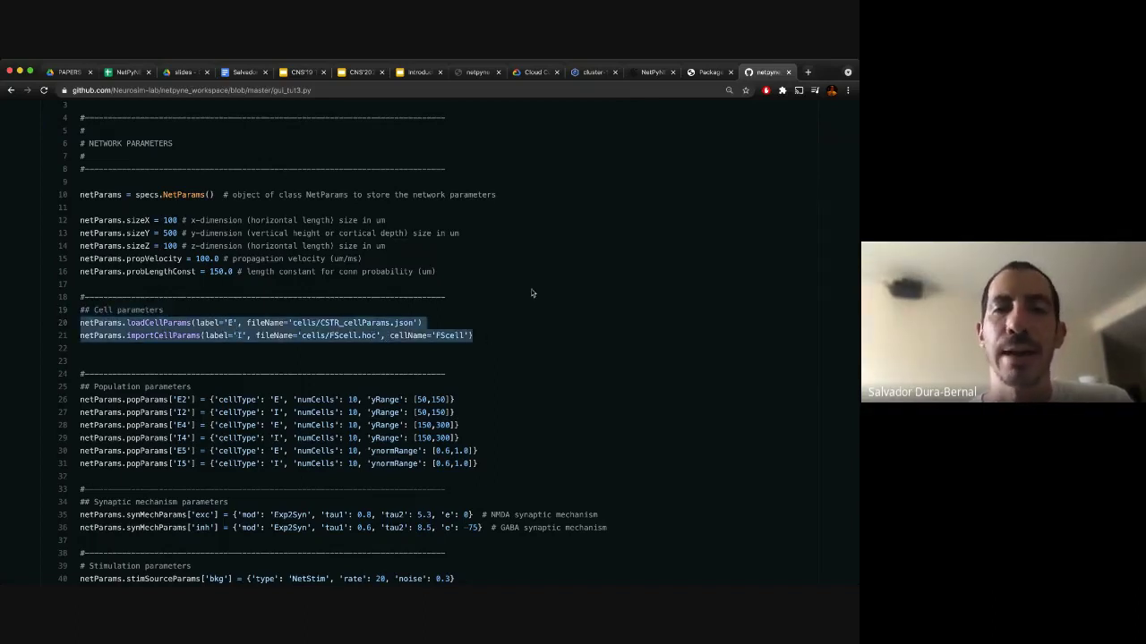
click(499, 350)
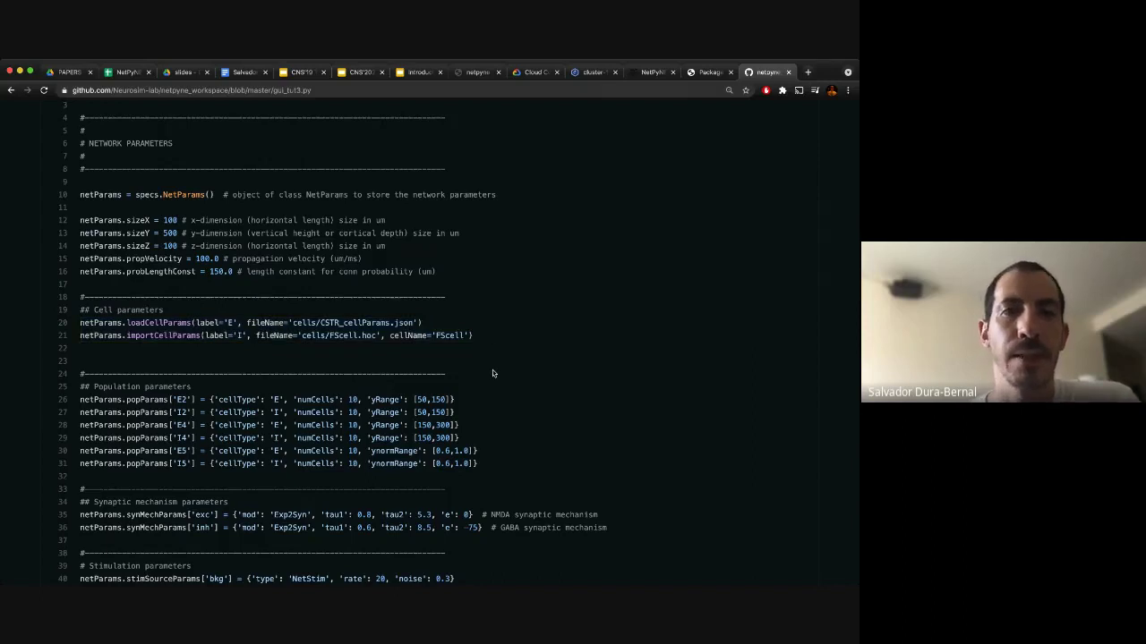
Examine the six population parameter definitions, highlighting E2's name, its property dictionary and its yRange values.
scroll(492, 373, down, 2)
drag(501, 386, 56, 319)
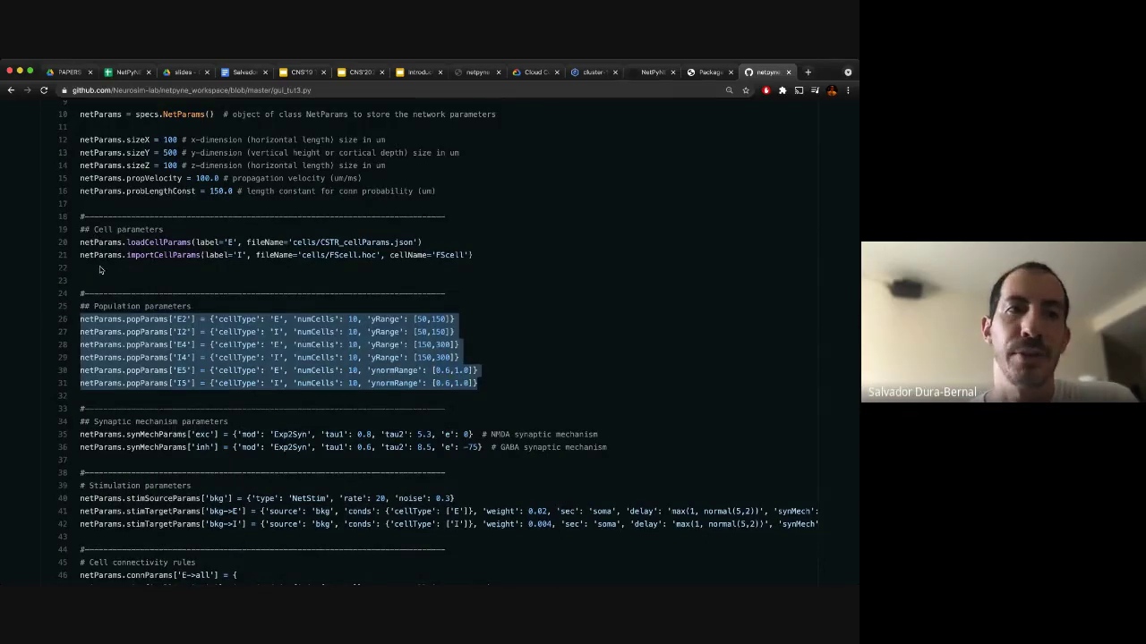
click(140, 354)
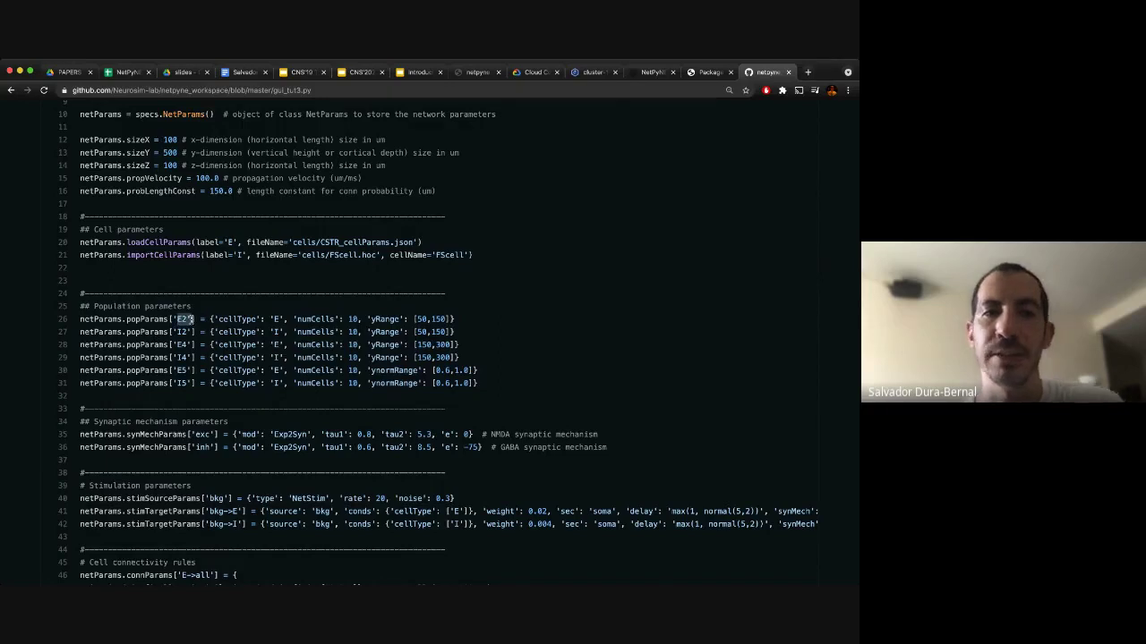
drag(209, 318, 456, 320)
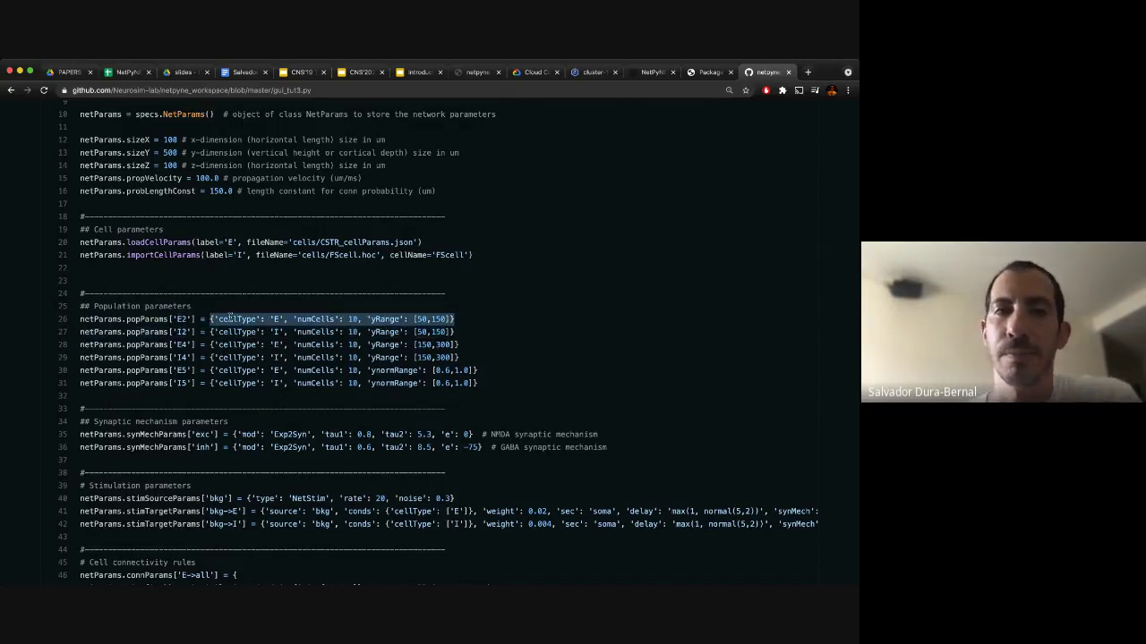
click(278, 318)
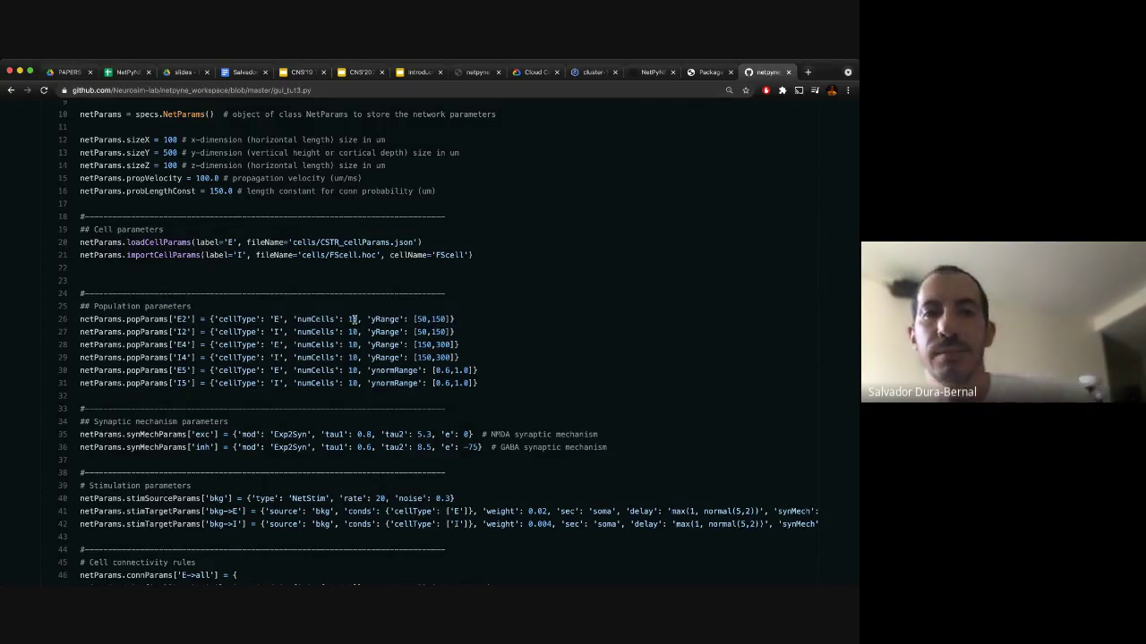
drag(415, 319, 470, 322)
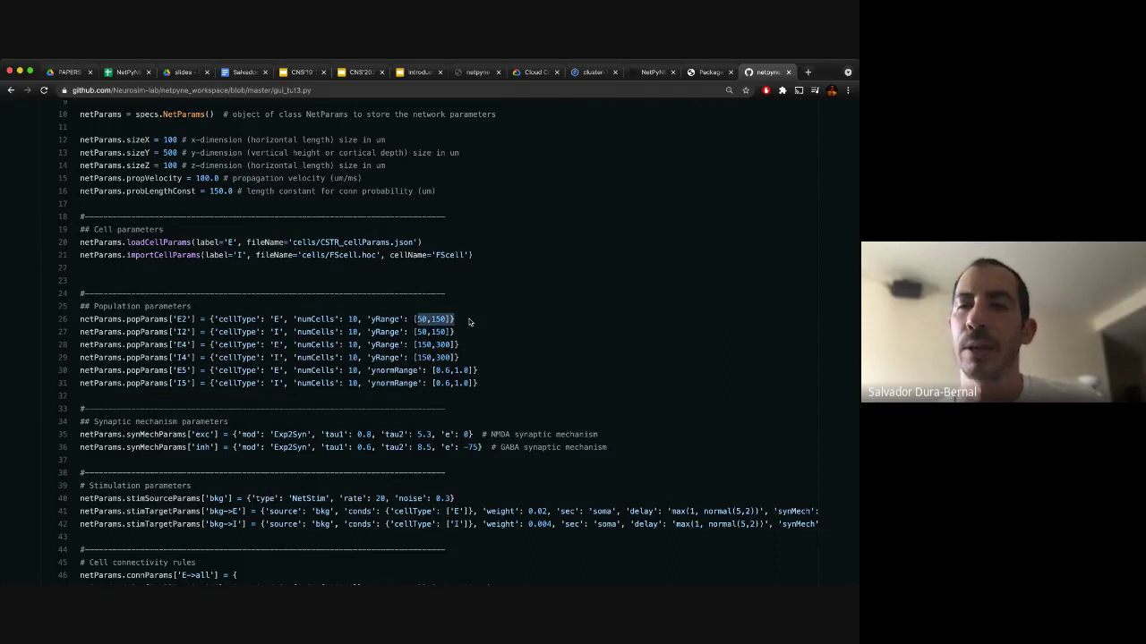
click(486, 327)
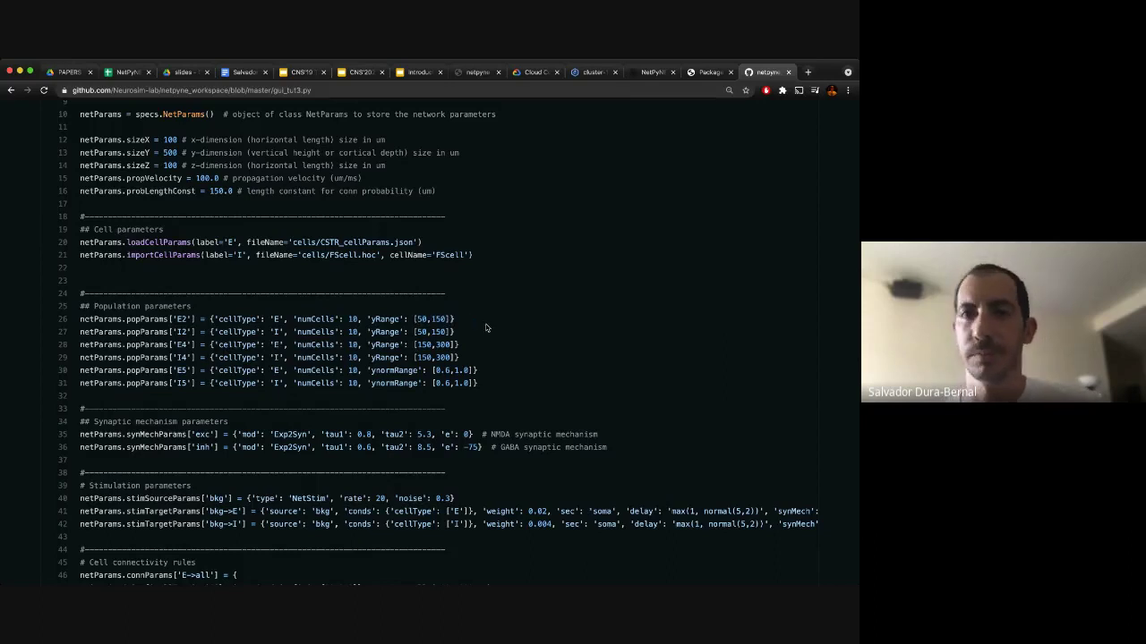
Highlight the exc and inh synaptic mechanism parameter lines to examine them.
scroll(486, 333, down, 1)
scroll(487, 333, down, 1)
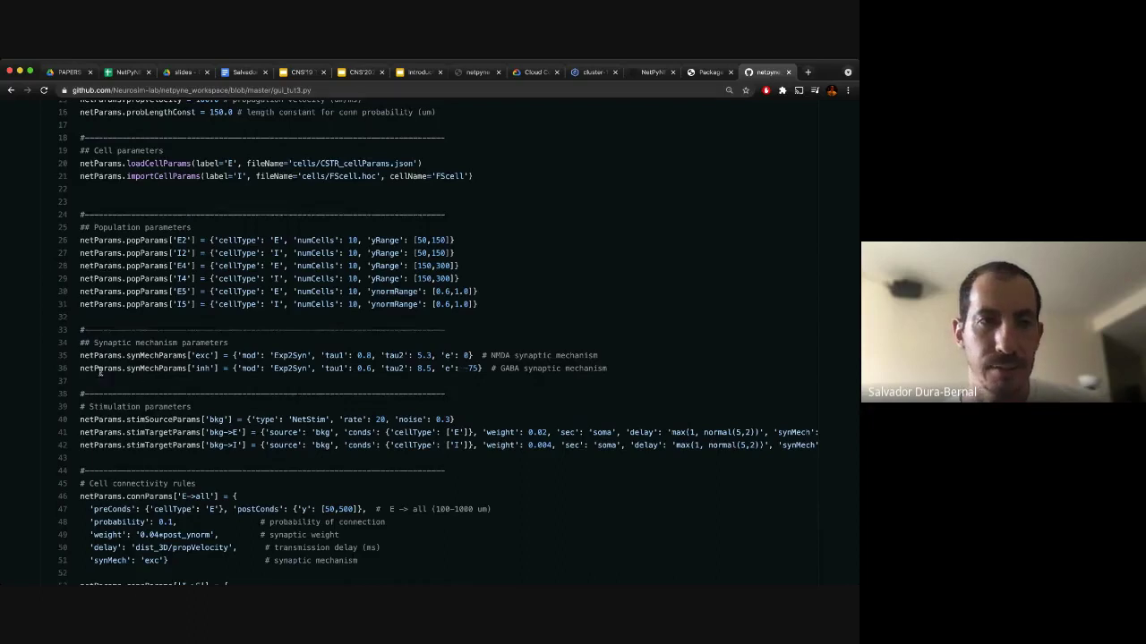
drag(101, 376, 80, 354)
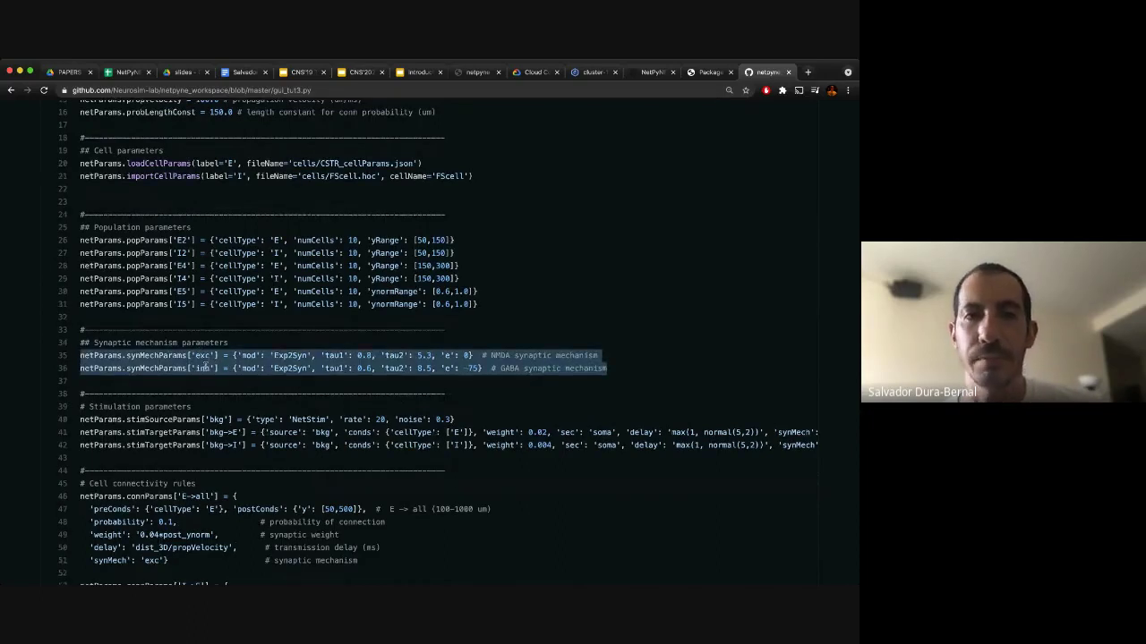
click(436, 392)
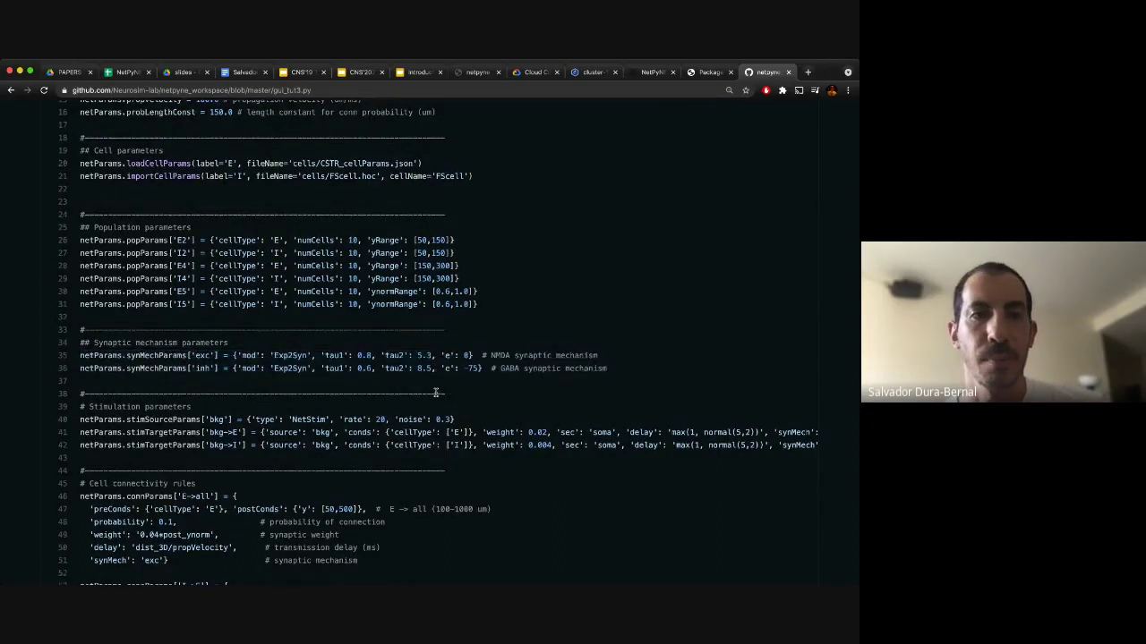
Examine the bkg stimulation source definition, highlighting its NetStim type, rate and noise values.
scroll(439, 393, down, 2)
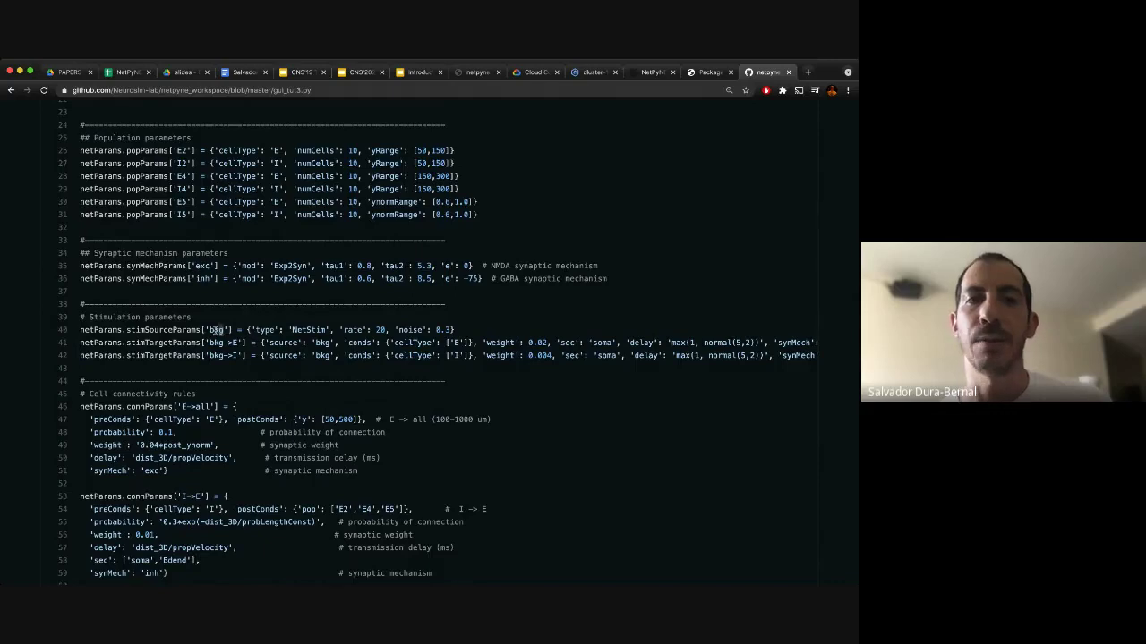
double_click(299, 330)
double_click(380, 330)
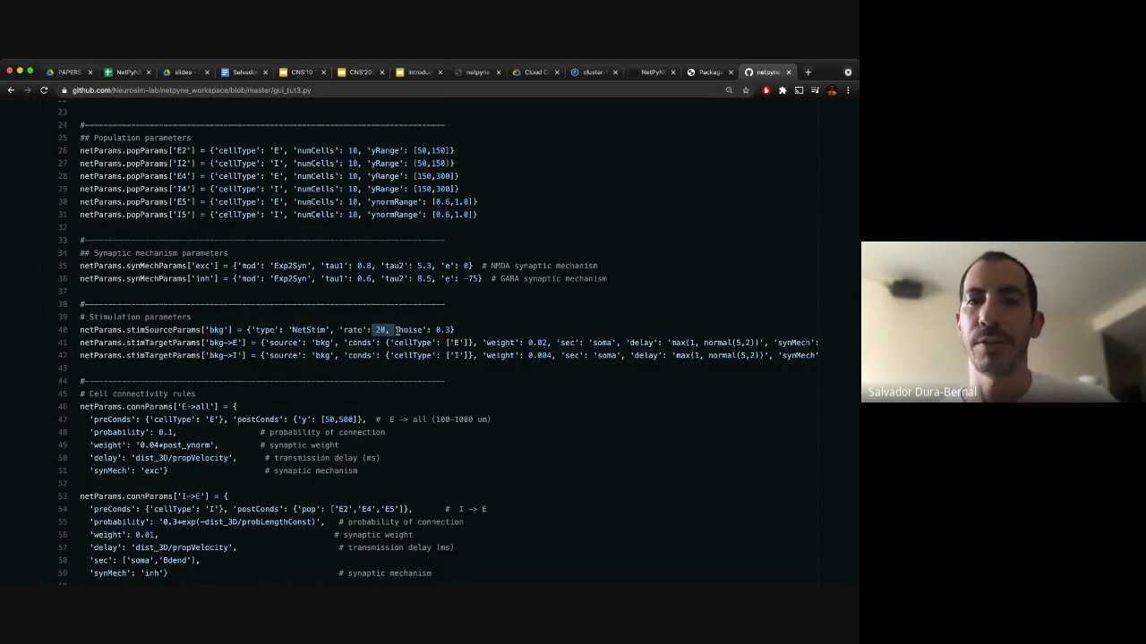
drag(435, 330, 457, 331)
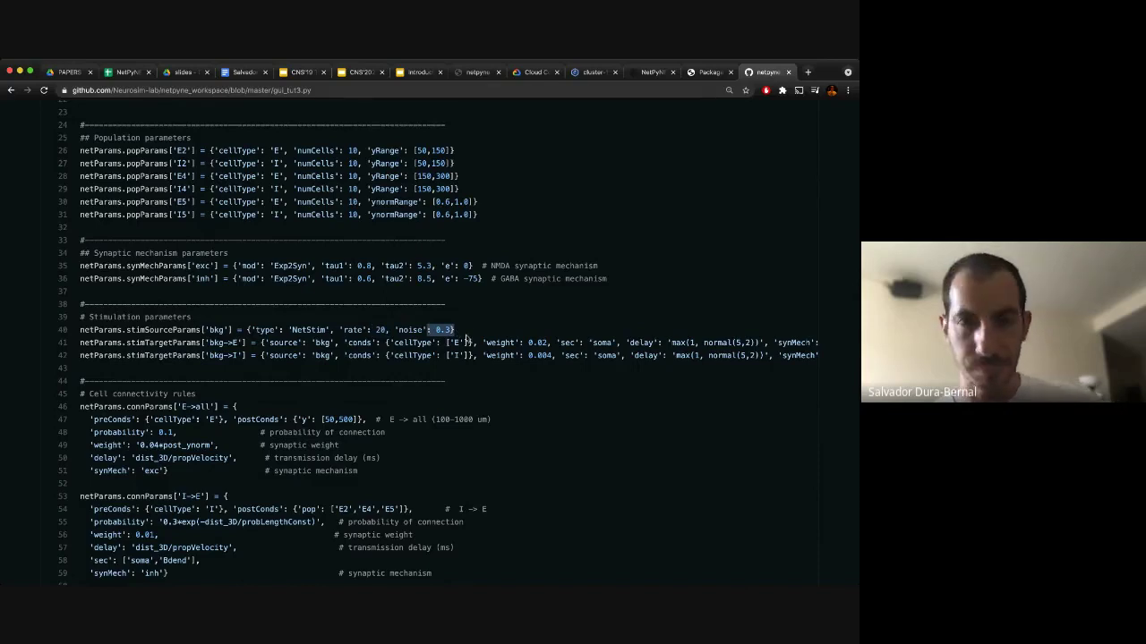
click(455, 356)
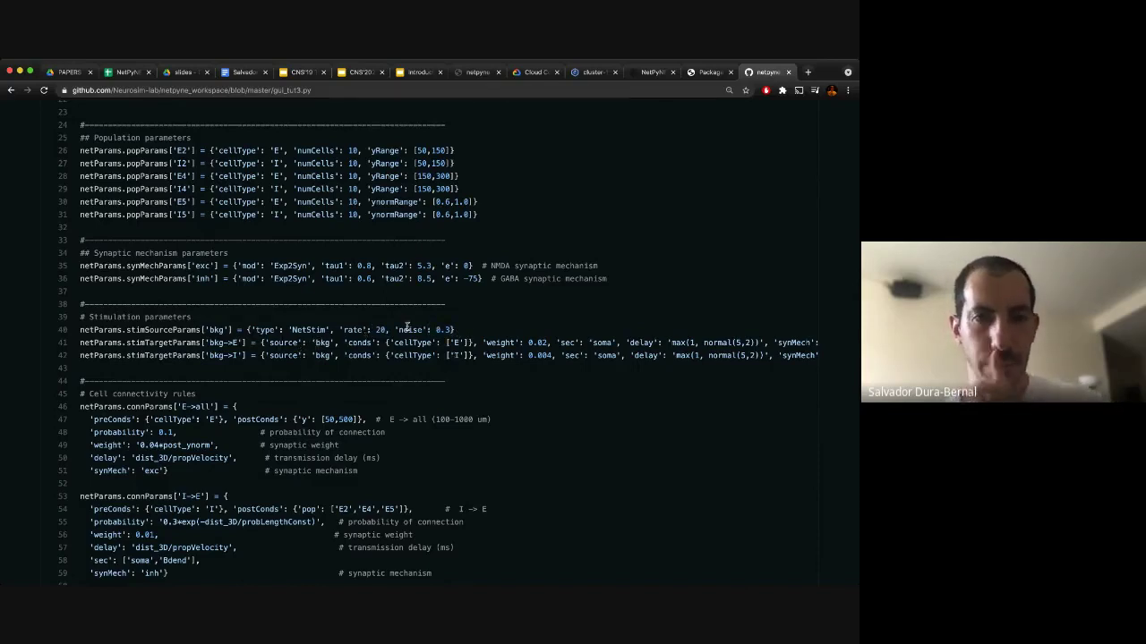
Examine the bkg->E and bkg->I stimulation targets, highlighting their cellType conditions and the delay expression of bkg->E.
scroll(369, 338, right, 1)
scroll(369, 338, left, 1)
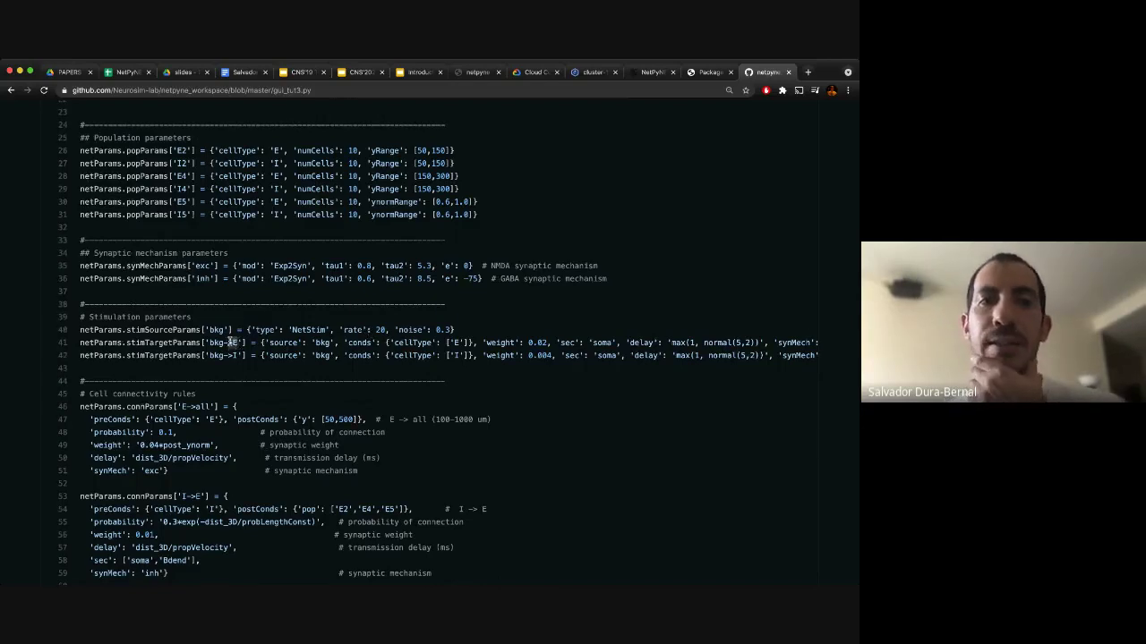
drag(226, 356, 248, 356)
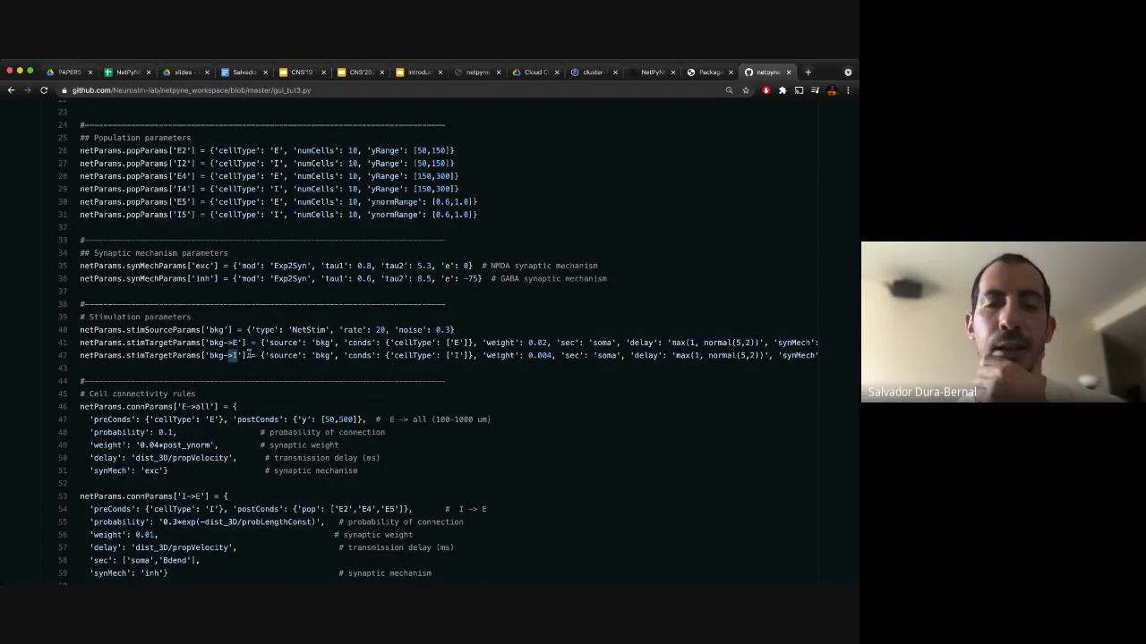
click(349, 343)
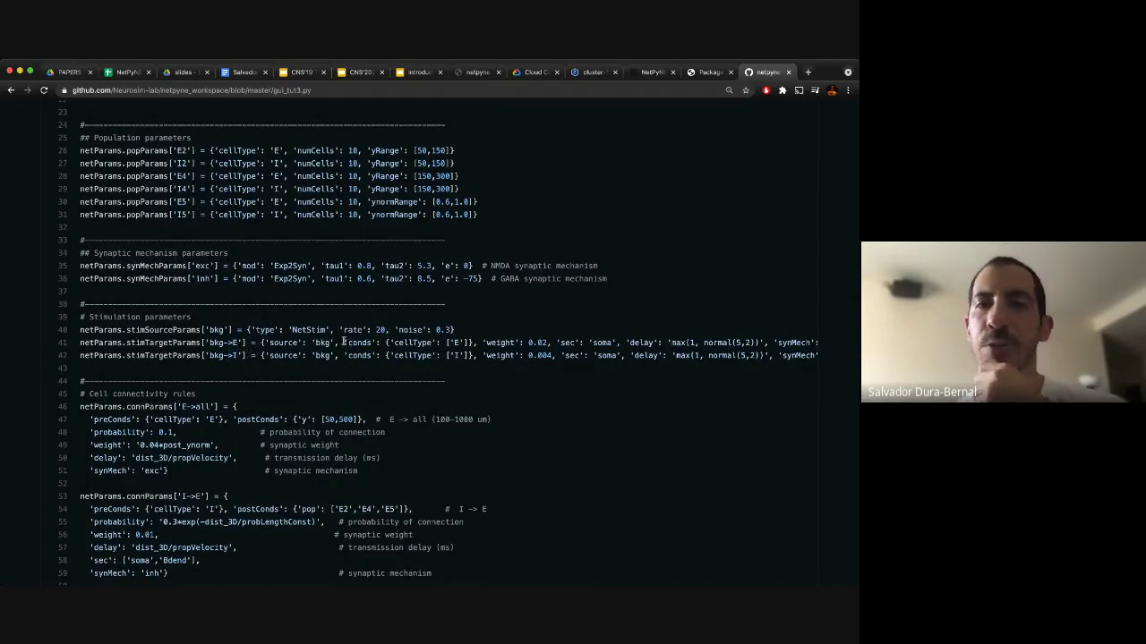
drag(344, 342, 478, 342)
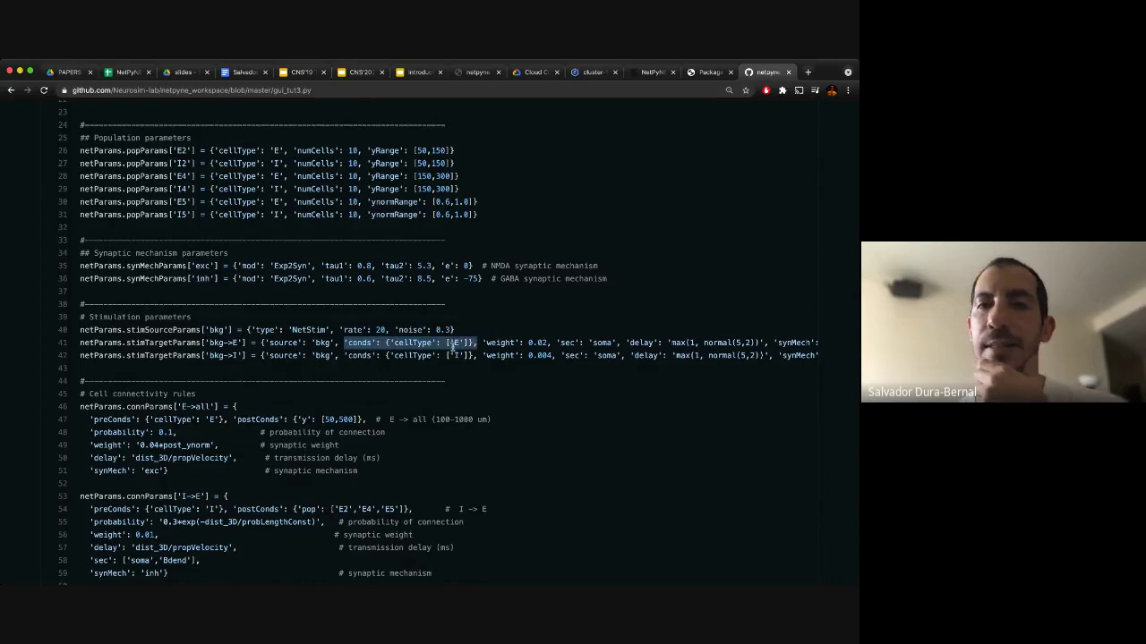
drag(351, 358, 481, 355)
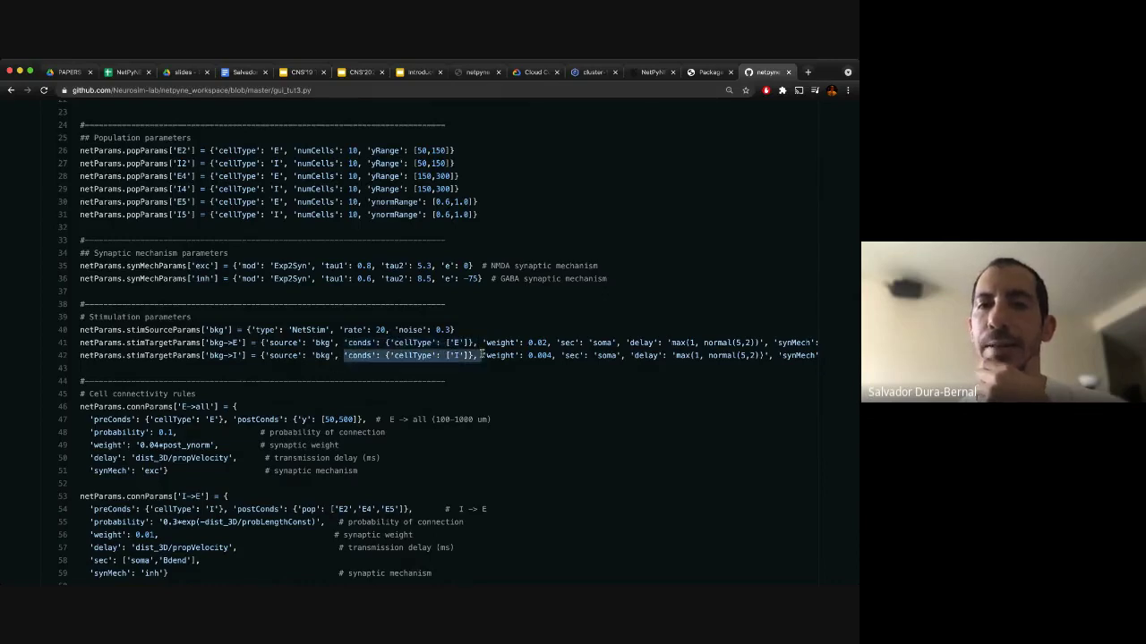
scroll(522, 358, right, 1)
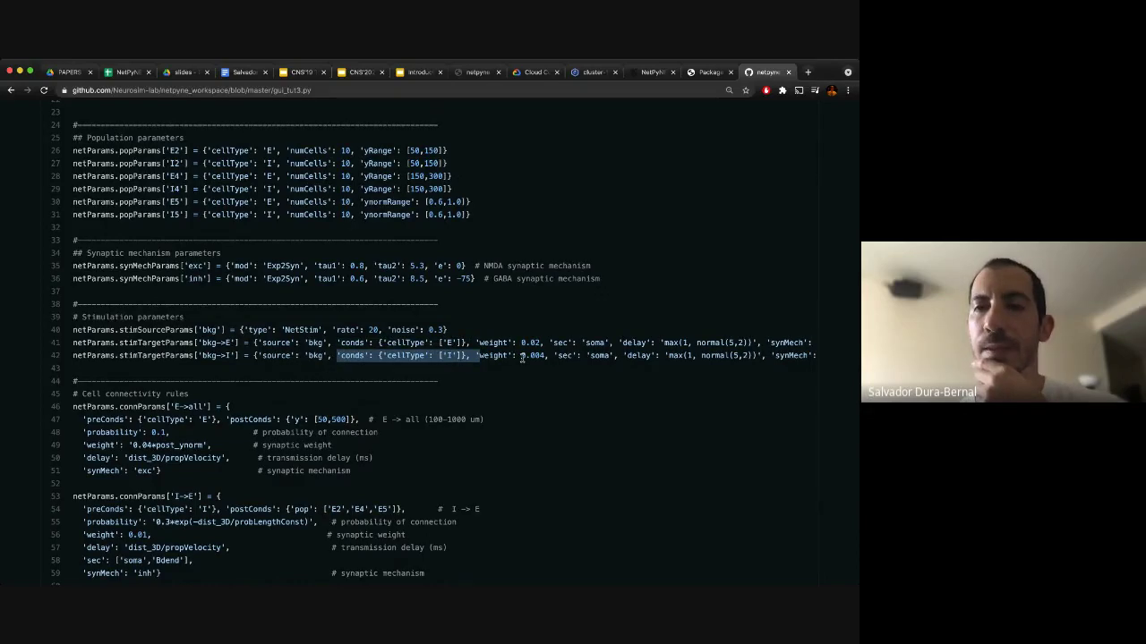
scroll(522, 358, right, 5)
drag(550, 342, 689, 342)
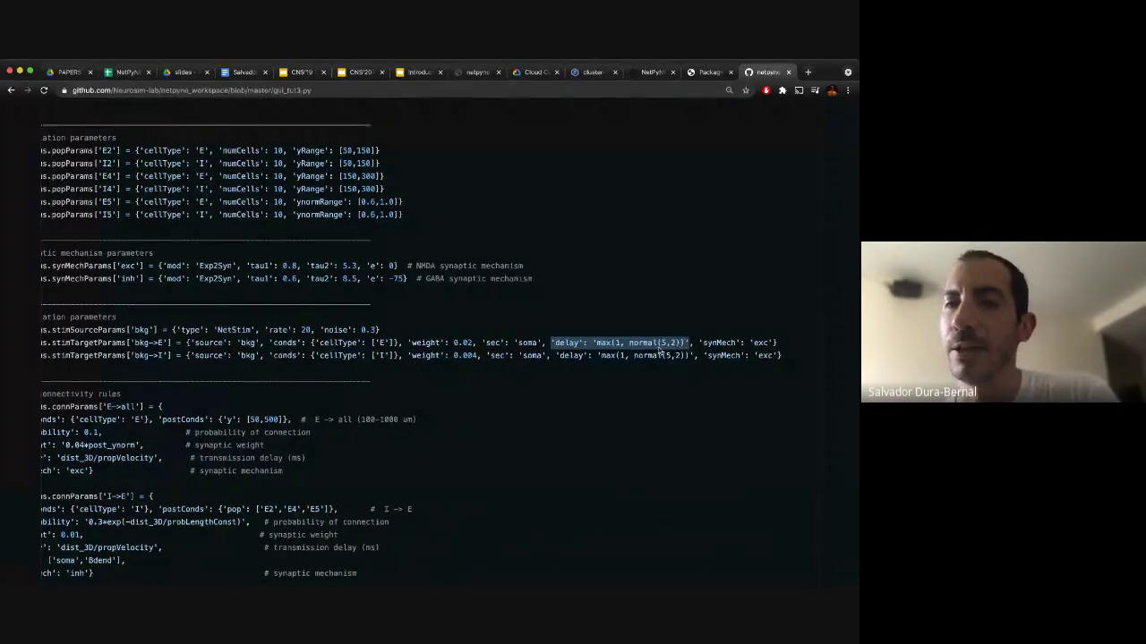
click(592, 379)
Examine the E->all cell connectivity rule, highlighting its preConds cell type and its postConds y range.
scroll(506, 373, left, 1)
scroll(508, 374, down, 1)
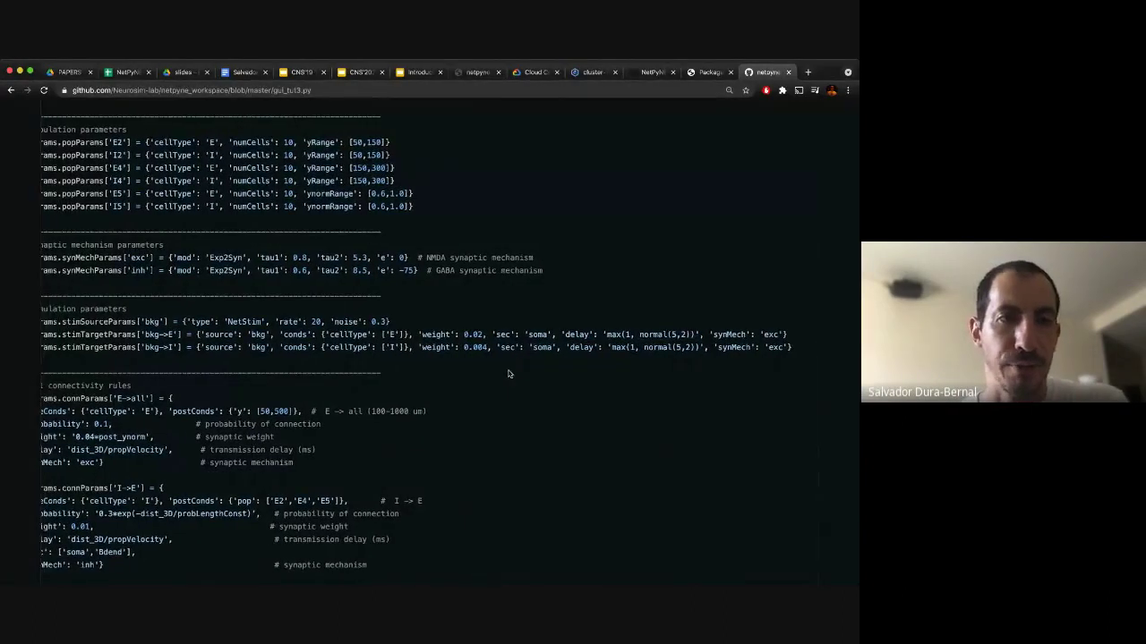
scroll(508, 374, left, 3)
scroll(529, 376, down, 2)
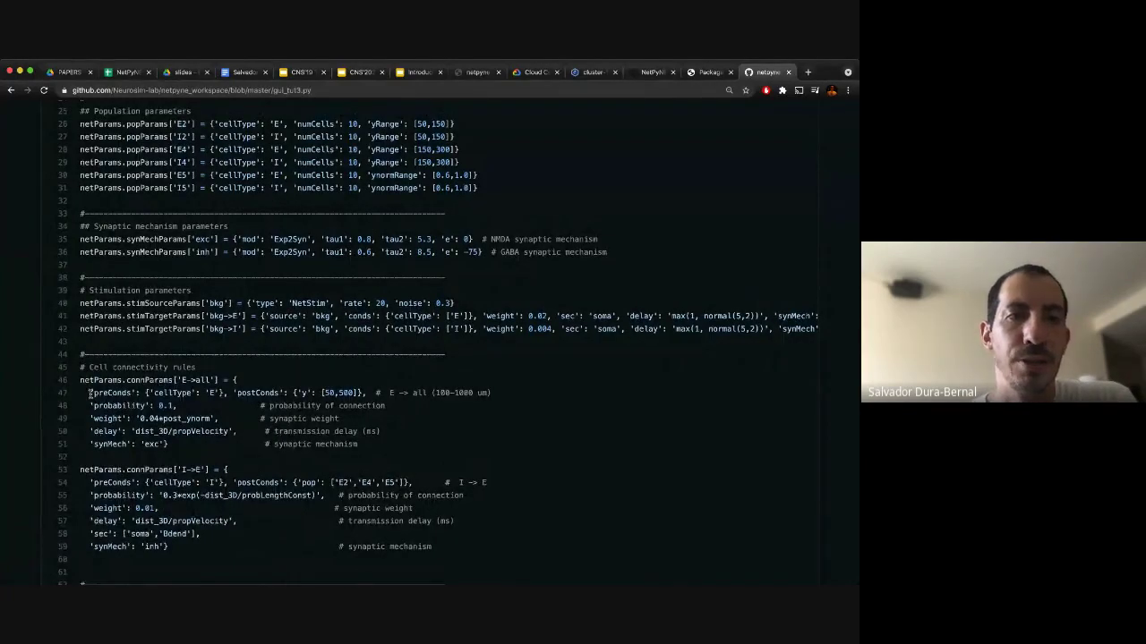
drag(91, 392, 141, 392)
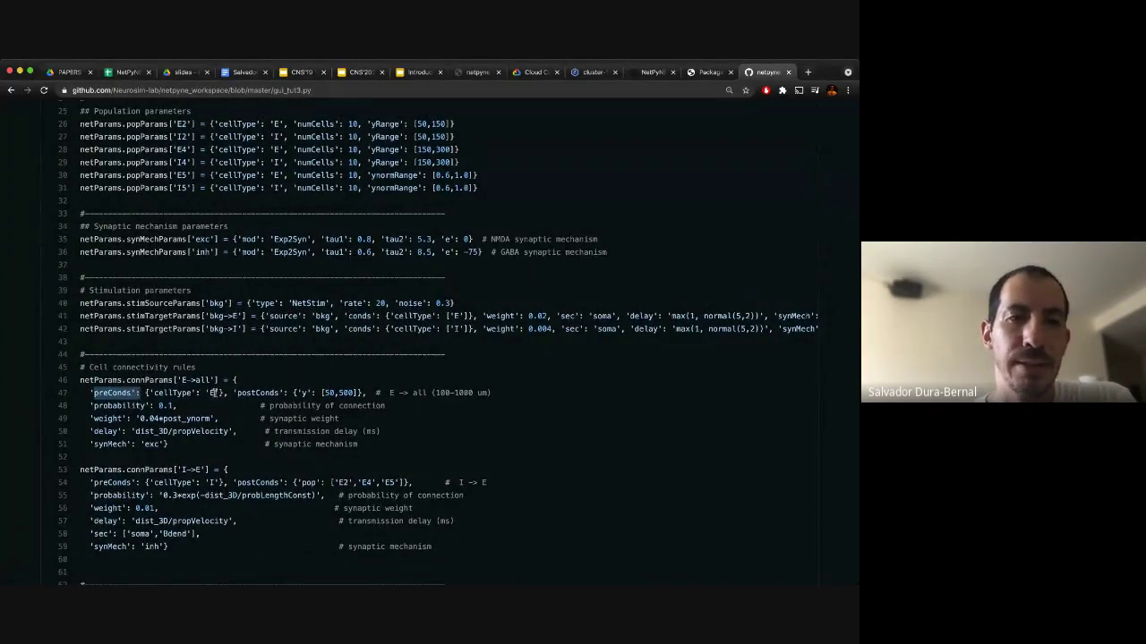
click(219, 392)
drag(221, 392, 149, 394)
click(240, 393)
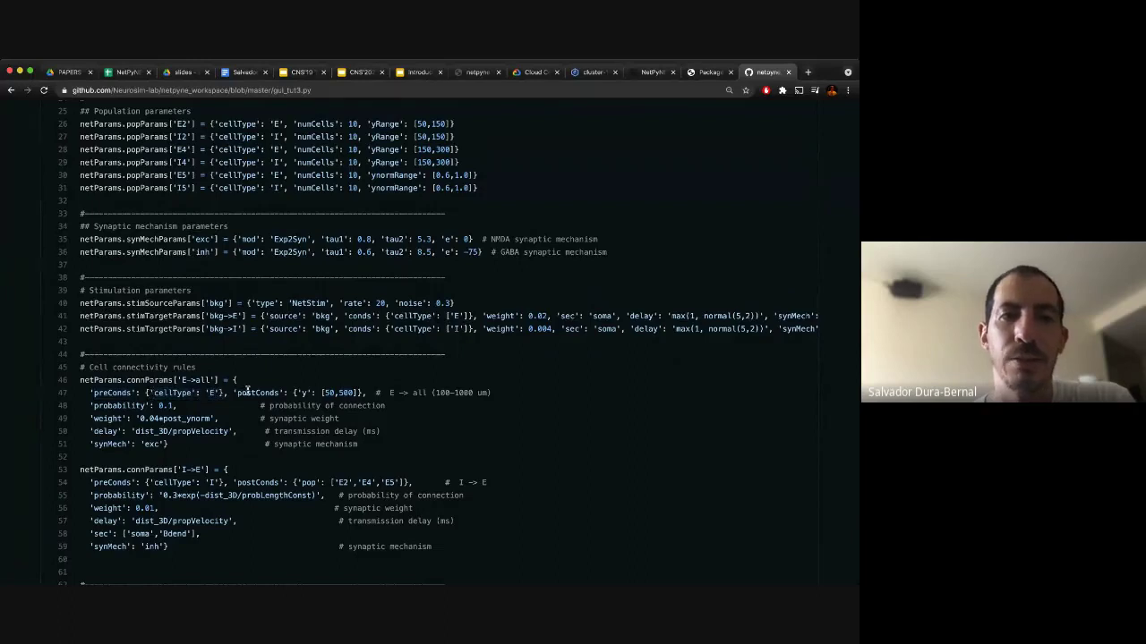
drag(236, 392, 359, 392)
click(308, 394)
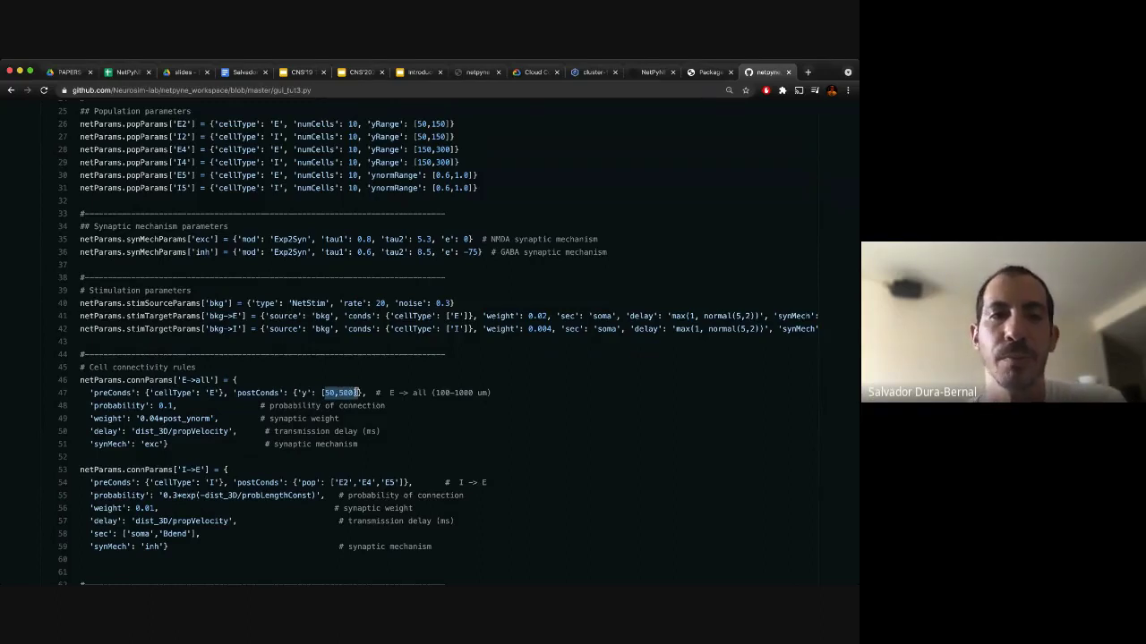
Highlight the probability and weight entries of the E->all connectivity rule to examine them.
click(186, 405)
drag(204, 405, 106, 405)
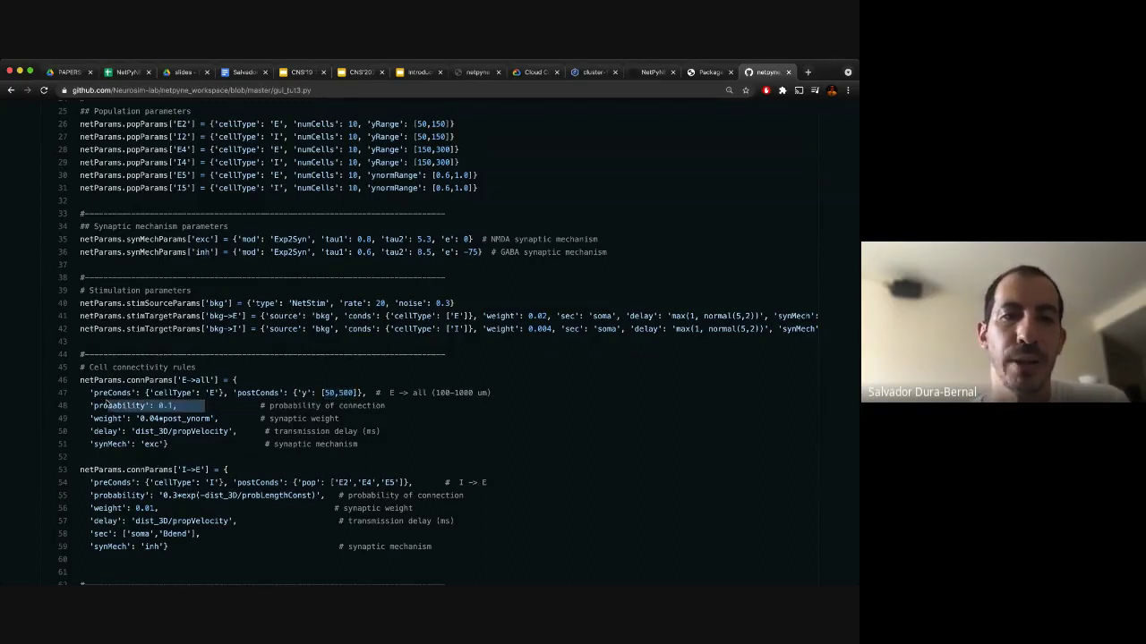
click(222, 419)
drag(231, 419, 92, 421)
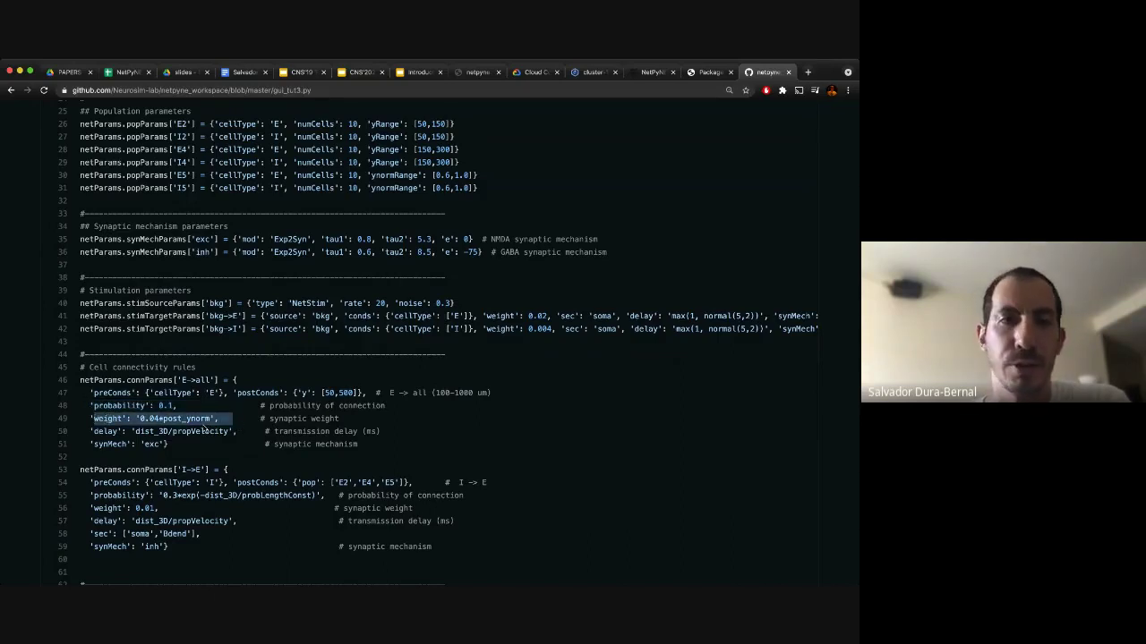
click(192, 434)
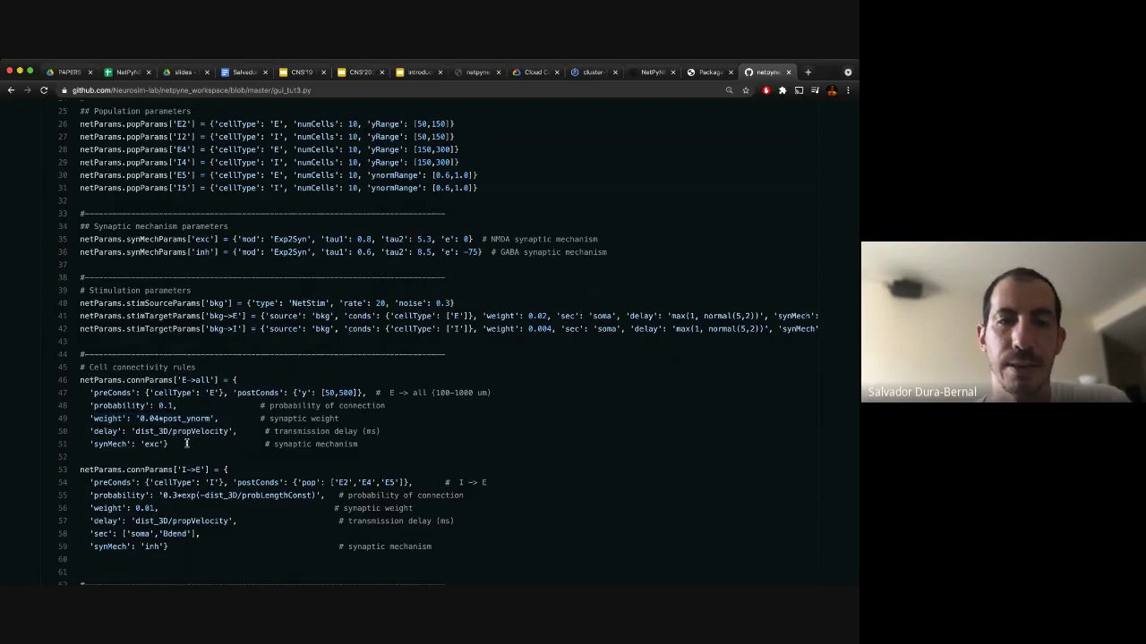
Examine the I->E connectivity rule and survey the RxD params section, highlighting the code from the ca species initial expression through rates.
scroll(187, 443, down, 3)
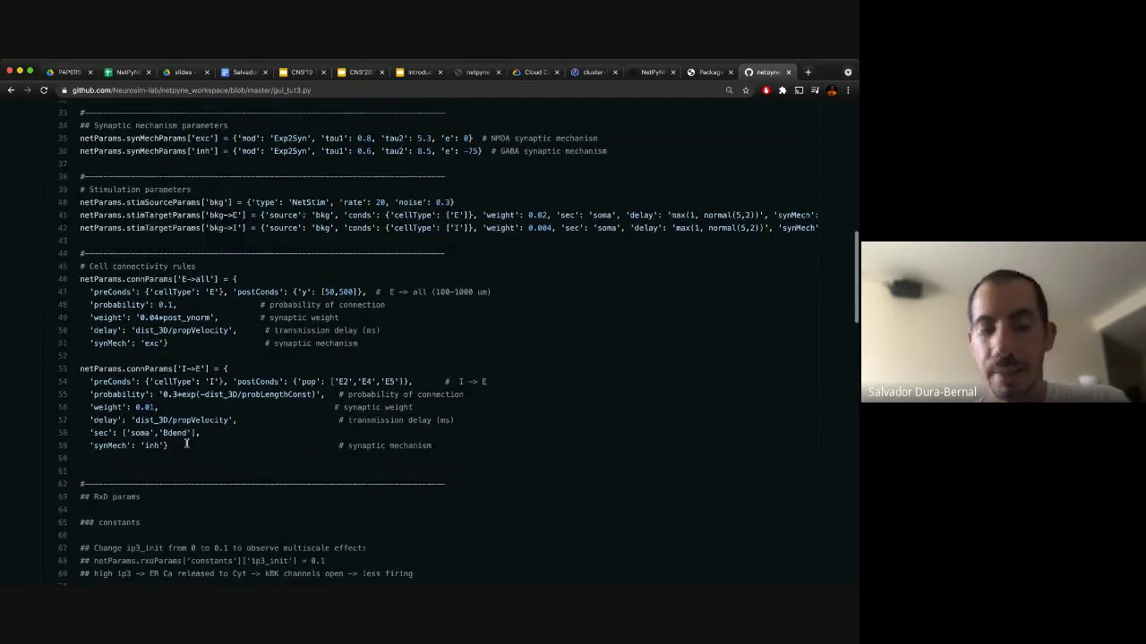
scroll(187, 443, down, 4)
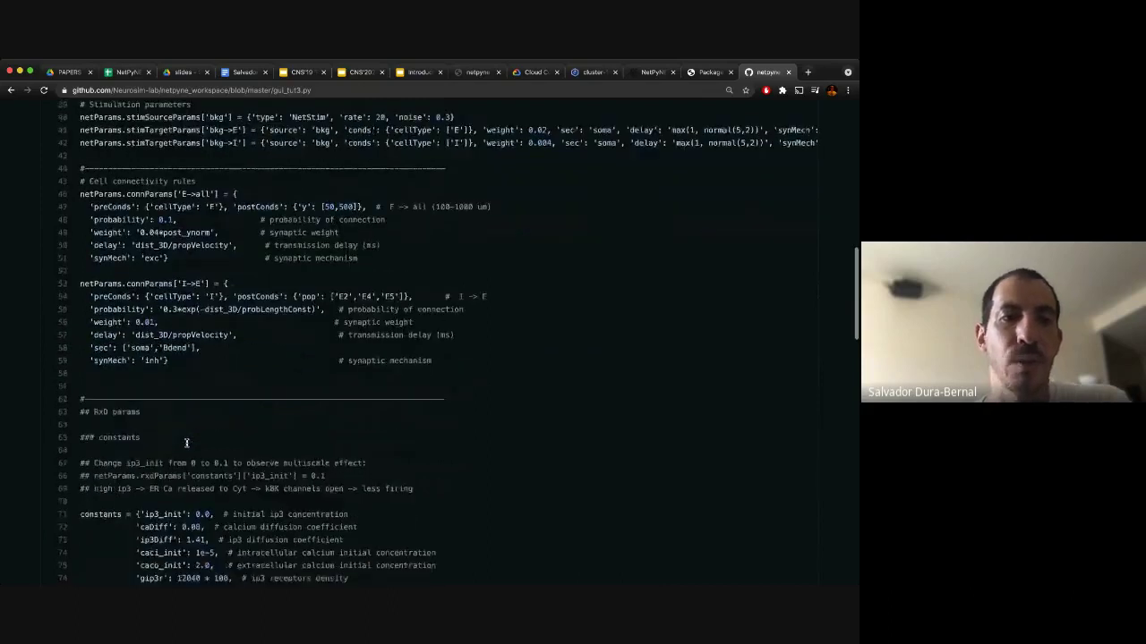
scroll(187, 446, down, 5)
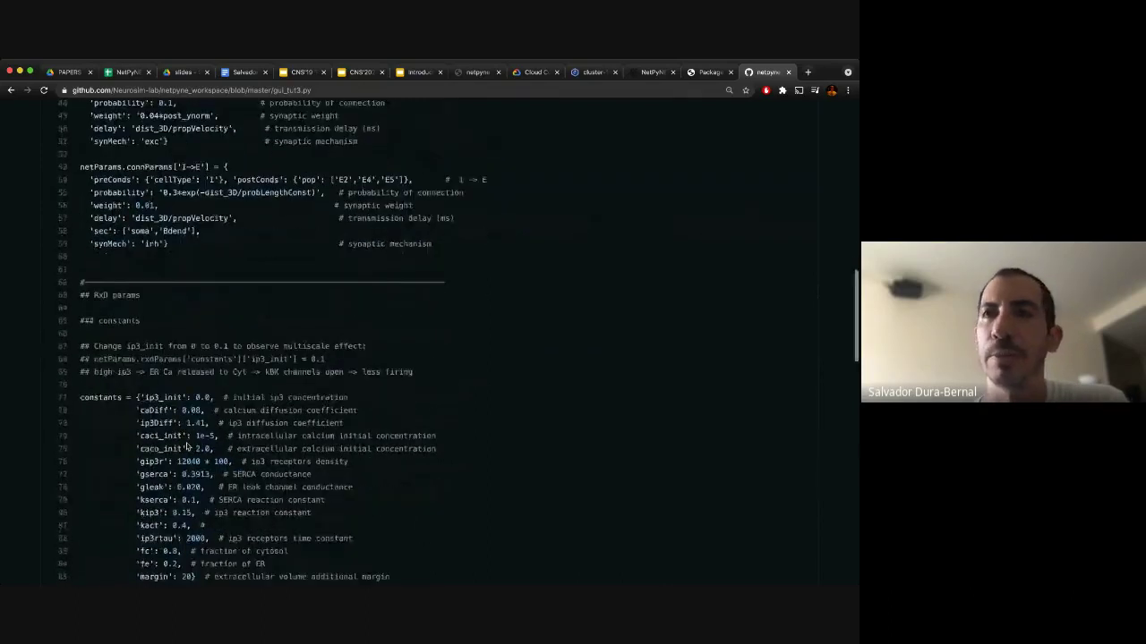
scroll(187, 445, down, 7)
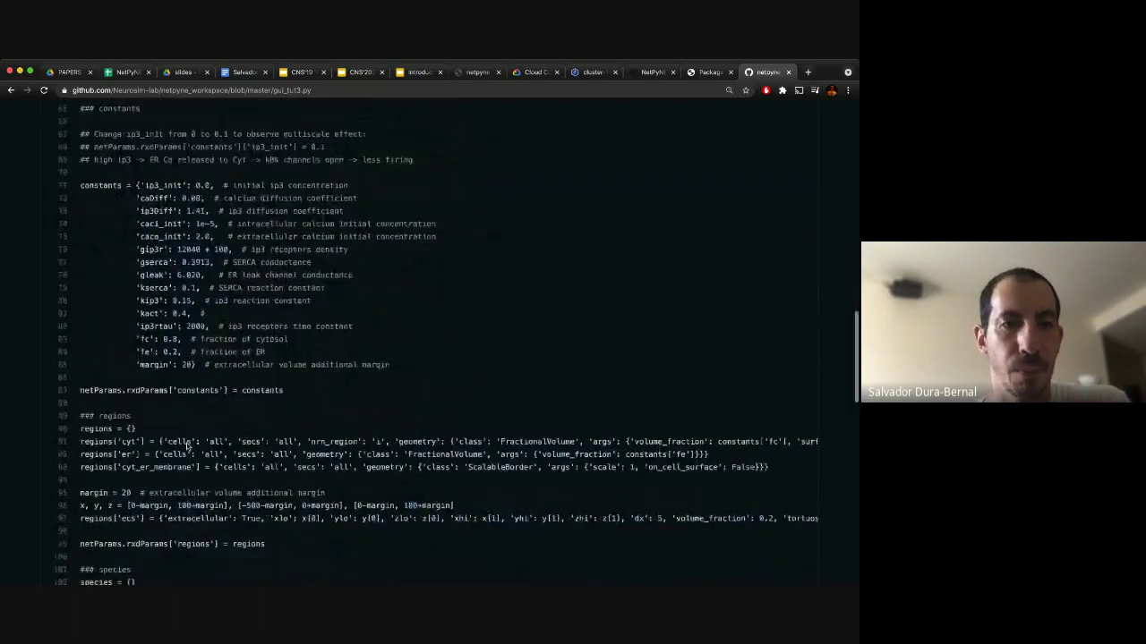
scroll(188, 446, down, 4)
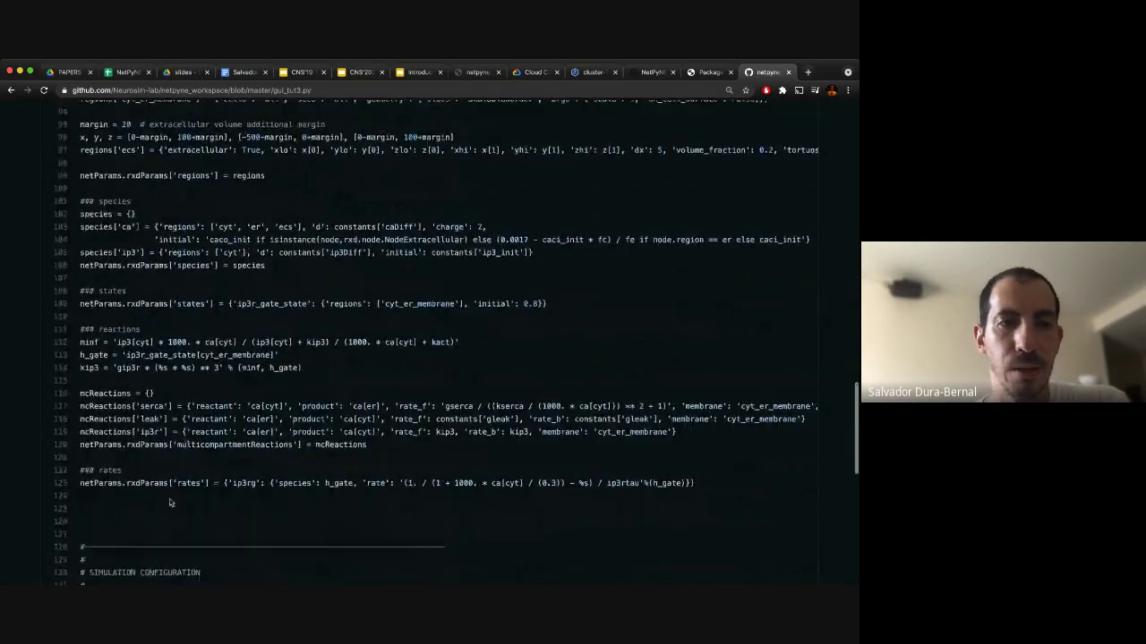
drag(239, 508, 111, 244)
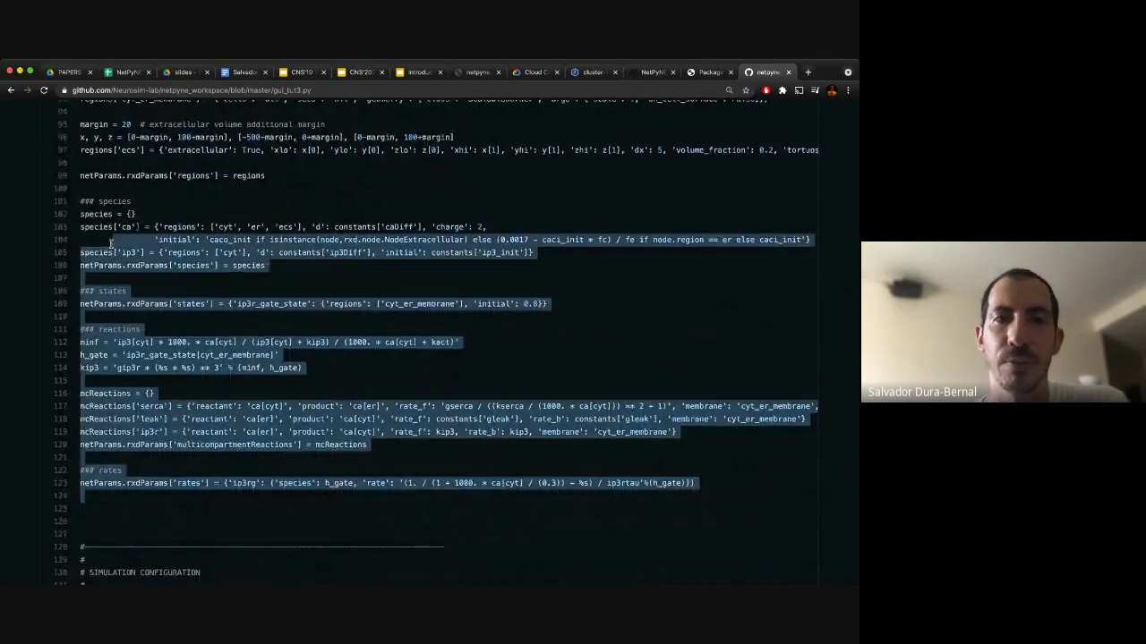
Highlight the RxD constants dictionary, from ip3_init through margin, to examine its entries.
scroll(111, 243, up, 7)
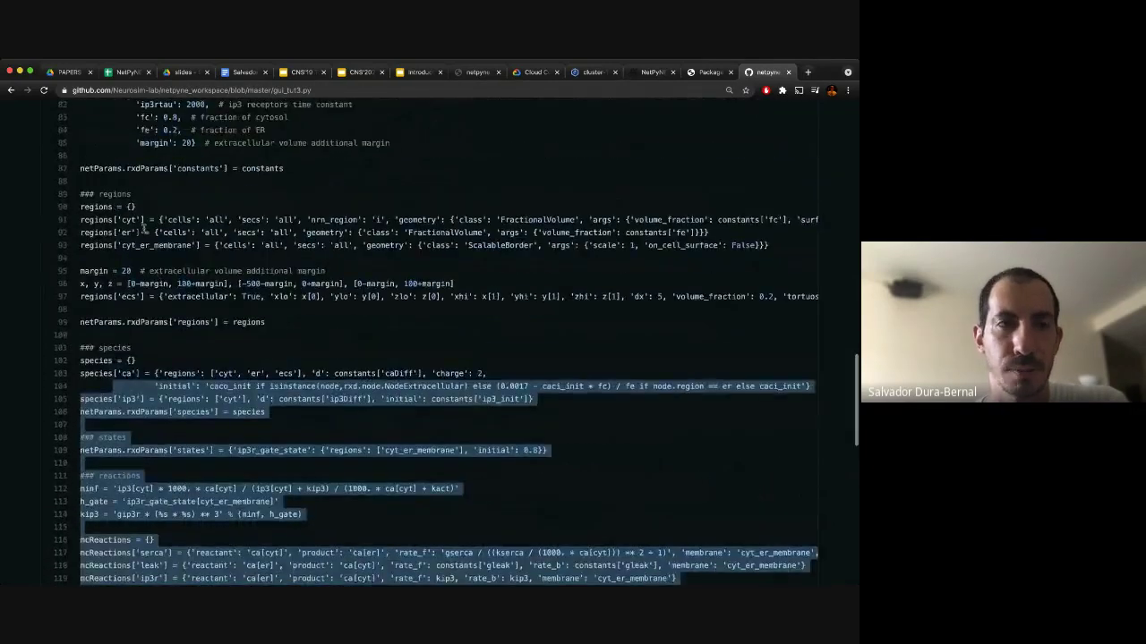
scroll(211, 190, up, 3)
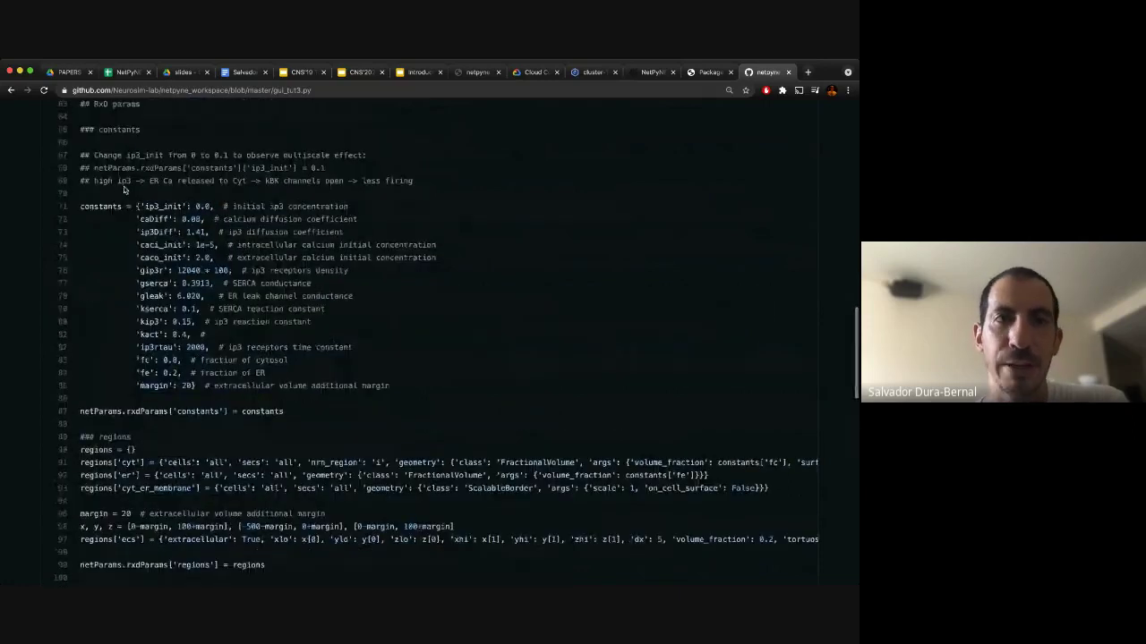
drag(392, 386, 83, 207)
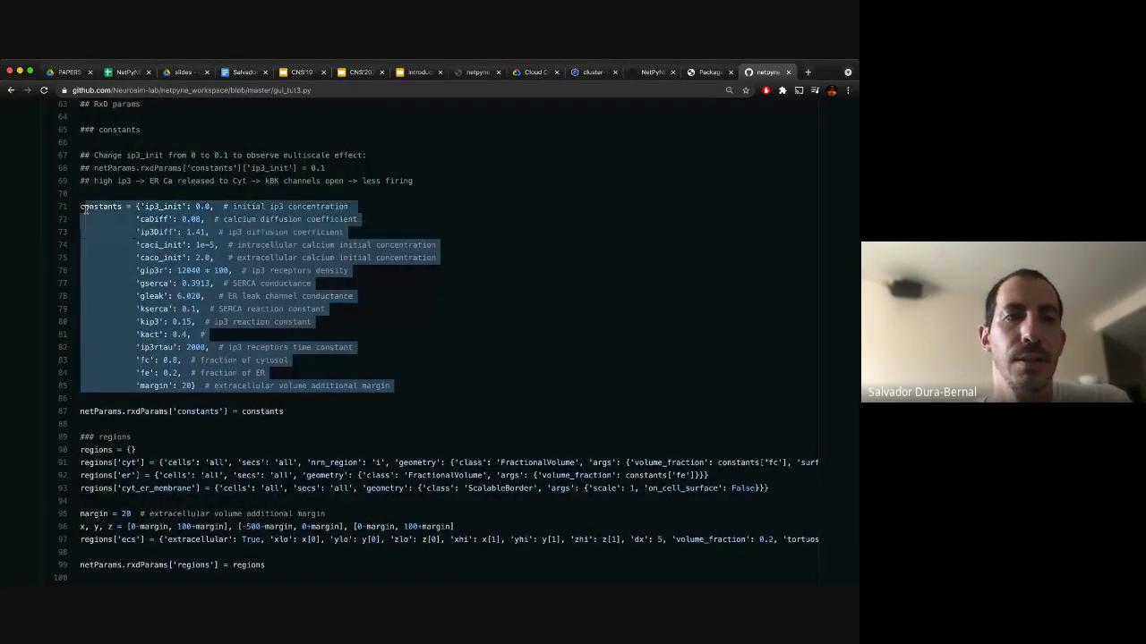
click(83, 208)
Examine the RxD regions and species definitions, highlighting the regions heading and its empty dictionary.
scroll(231, 420, down, 2)
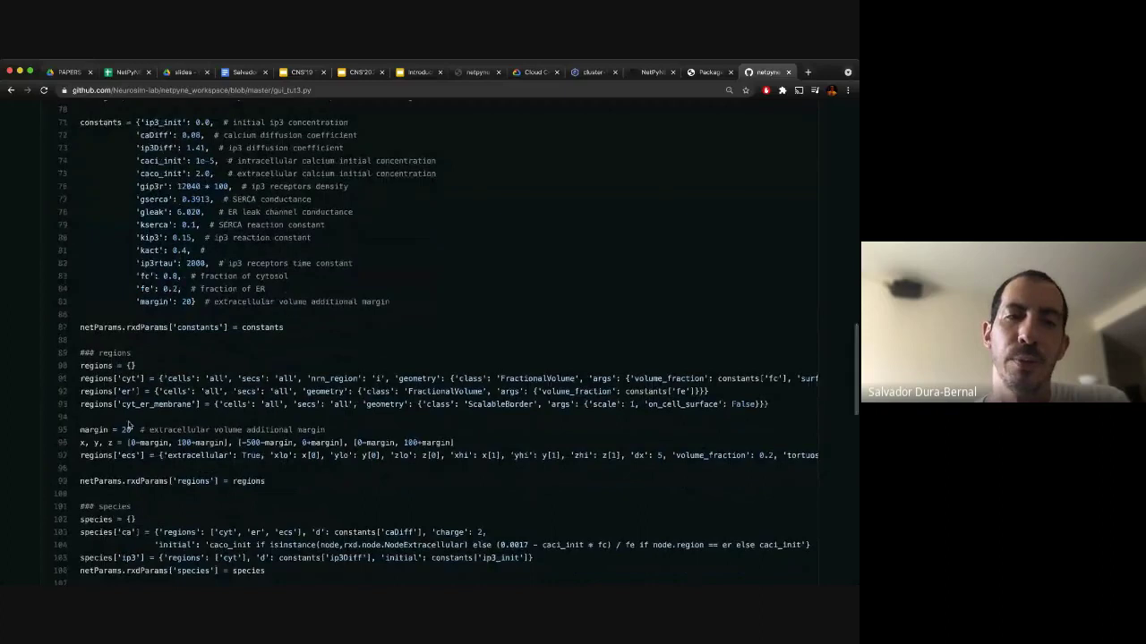
drag(94, 349, 134, 364)
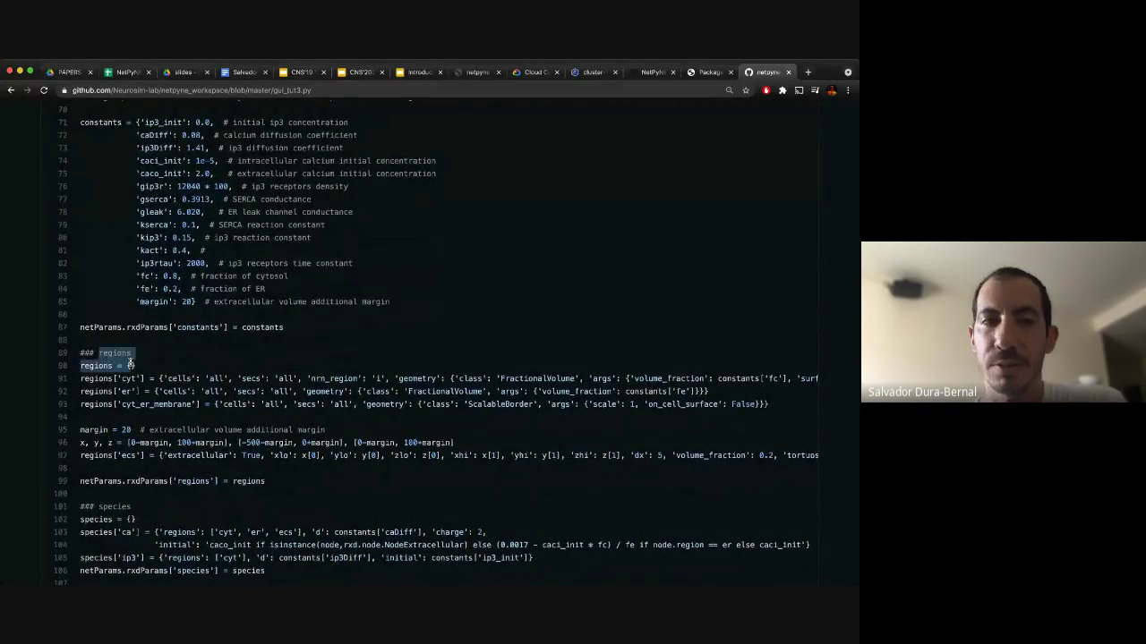
click(136, 385)
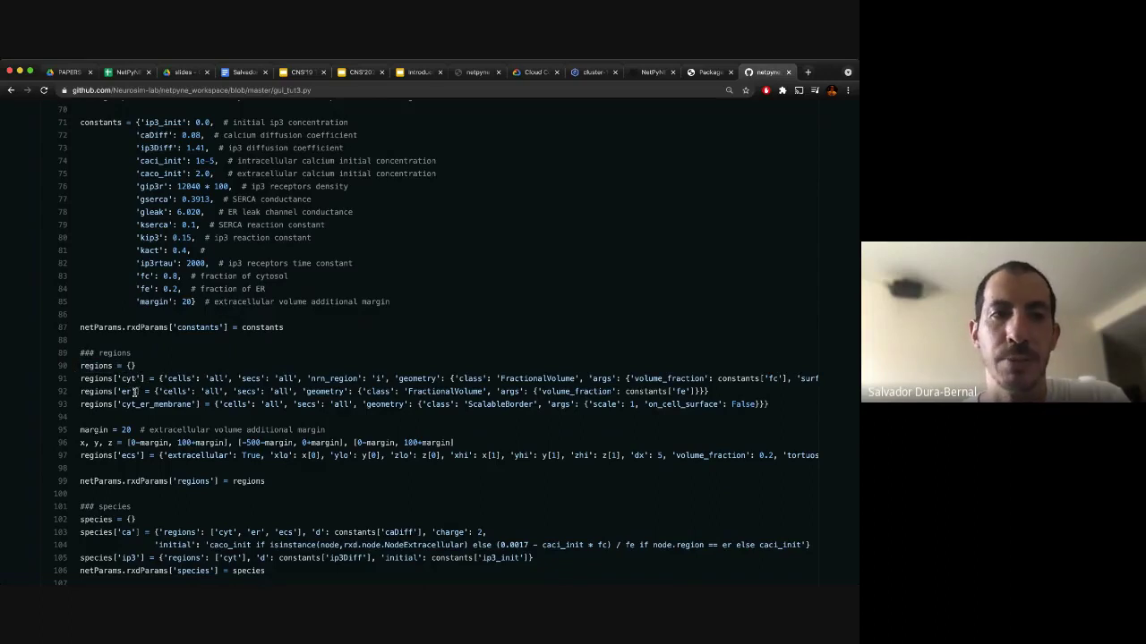
scroll(135, 391, down, 1)
scroll(135, 391, down, 4)
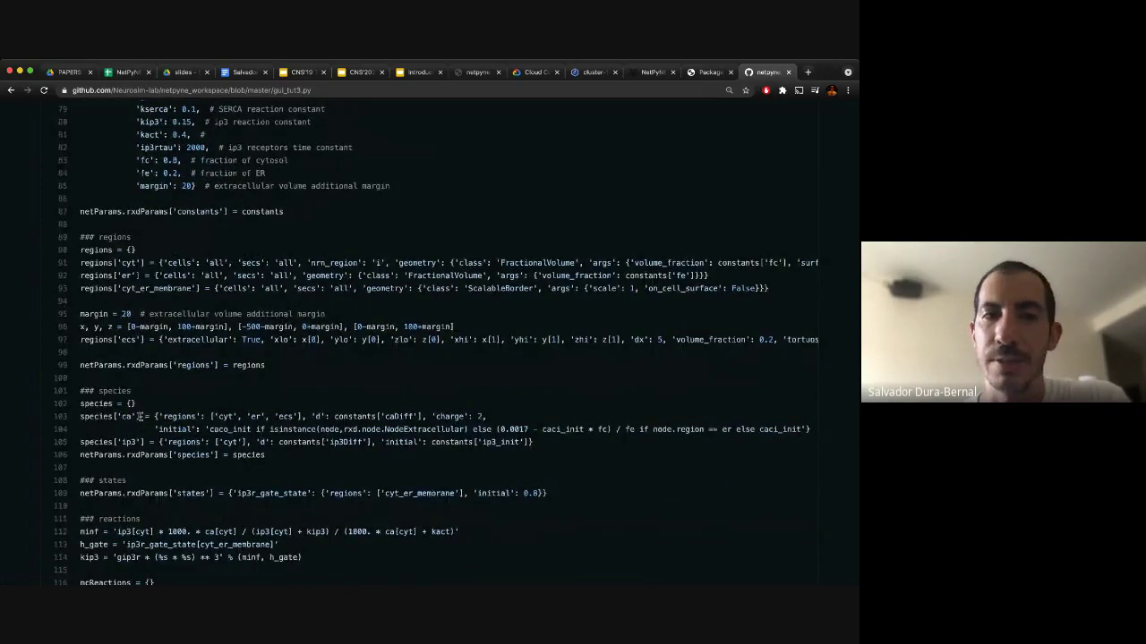
Examine the RxD states, multicompartment reactions and rates, and continue to the simulation configuration section.
scroll(136, 430, down, 6)
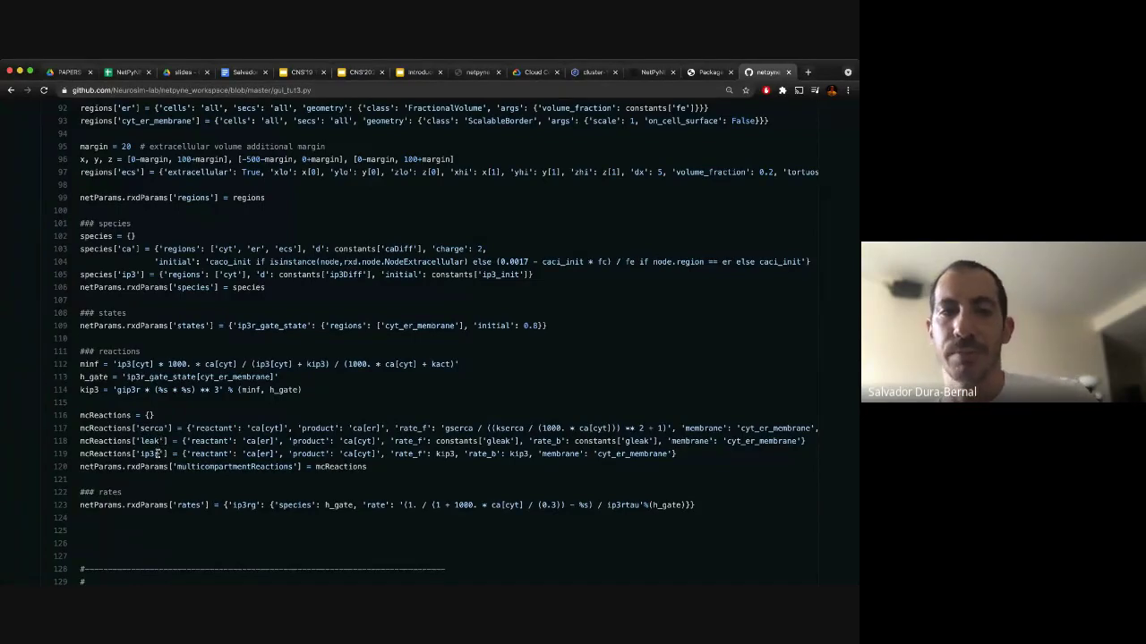
scroll(158, 454, down, 1)
scroll(158, 454, down, 2)
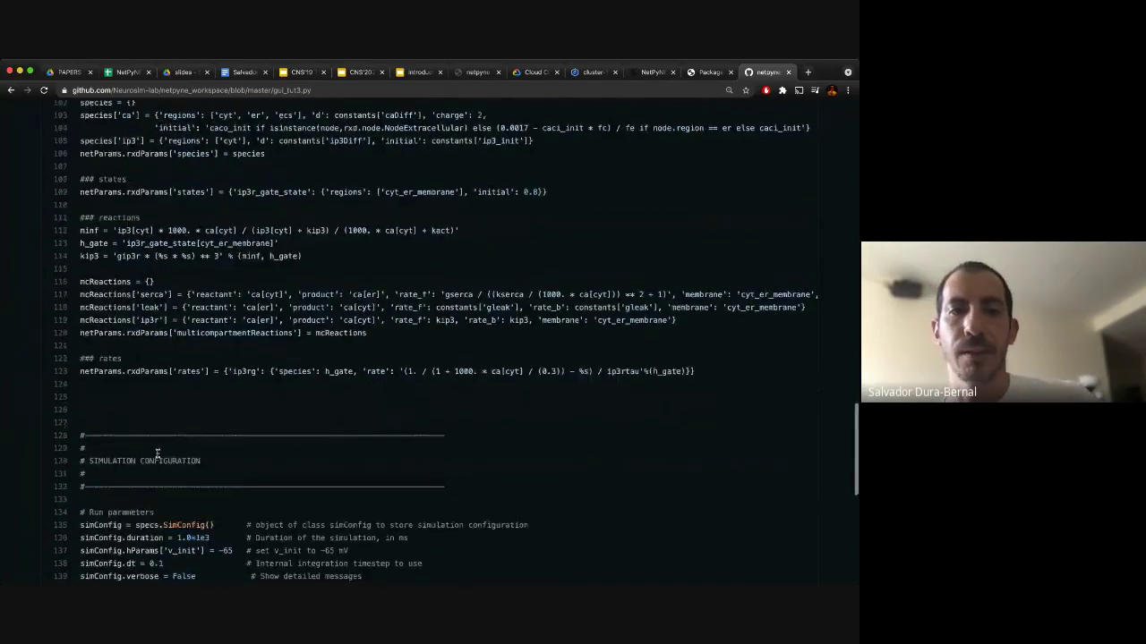
scroll(157, 454, down, 6)
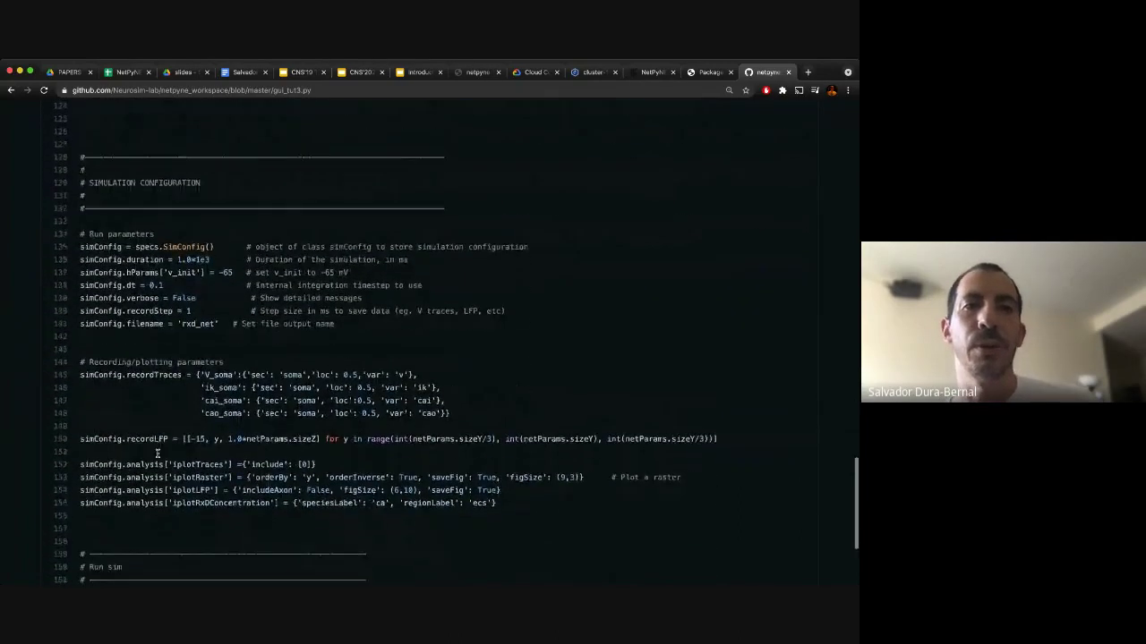
Examine the recording parameters in the simulation configuration, highlighting the recordTraces entries and the recordLFP electrode expression.
scroll(157, 454, up, 1)
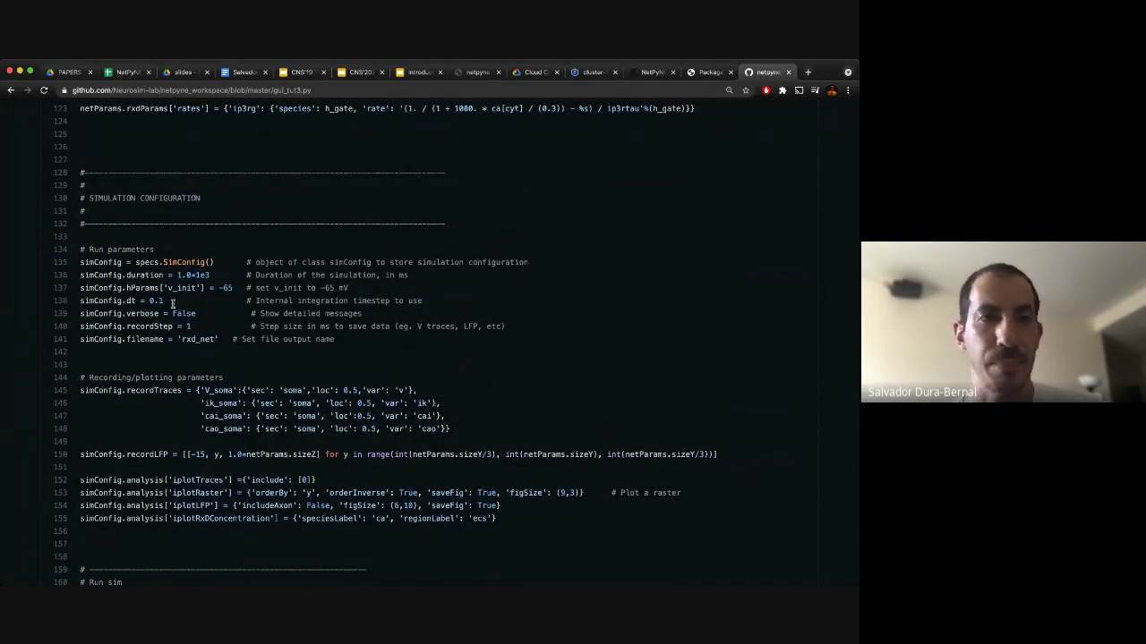
drag(199, 390, 465, 430)
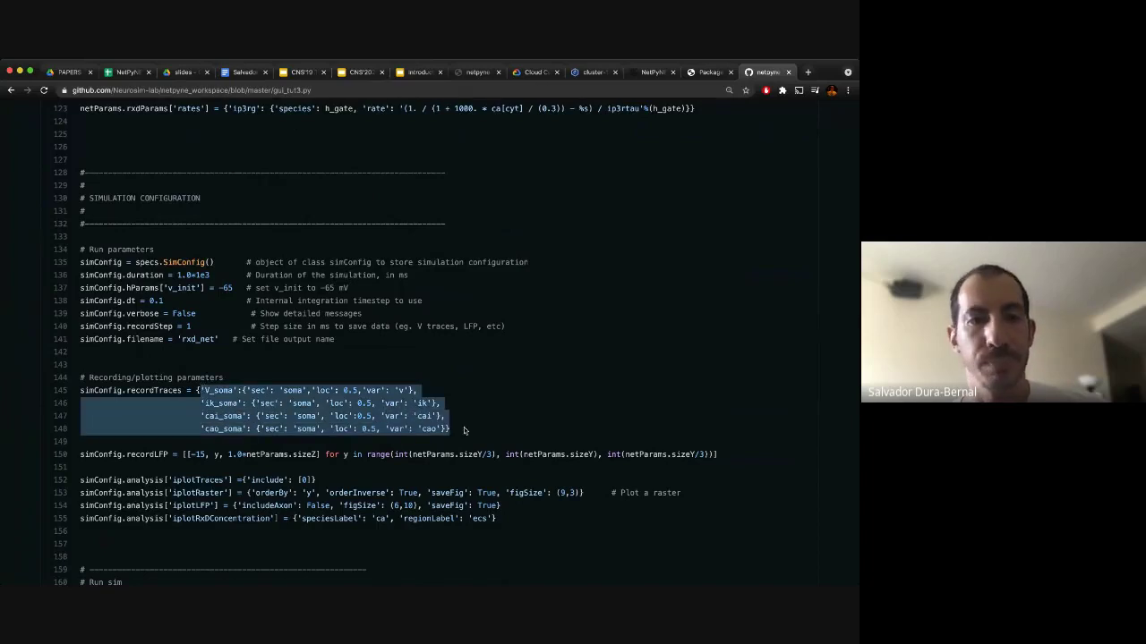
click(277, 455)
scroll(278, 455, down, 1)
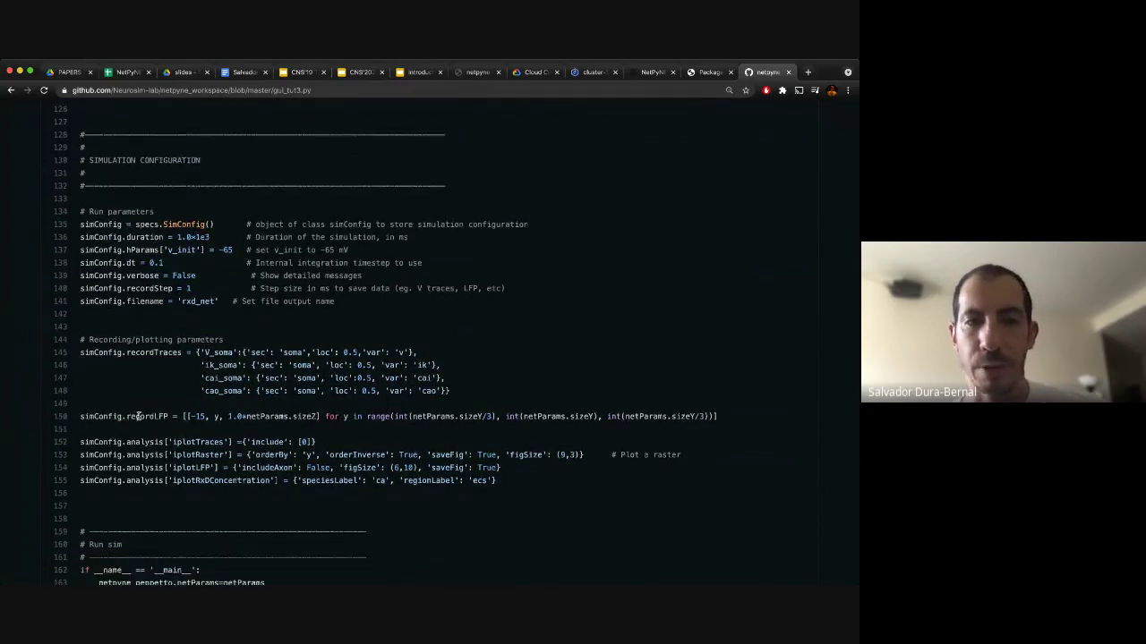
drag(127, 416, 734, 415)
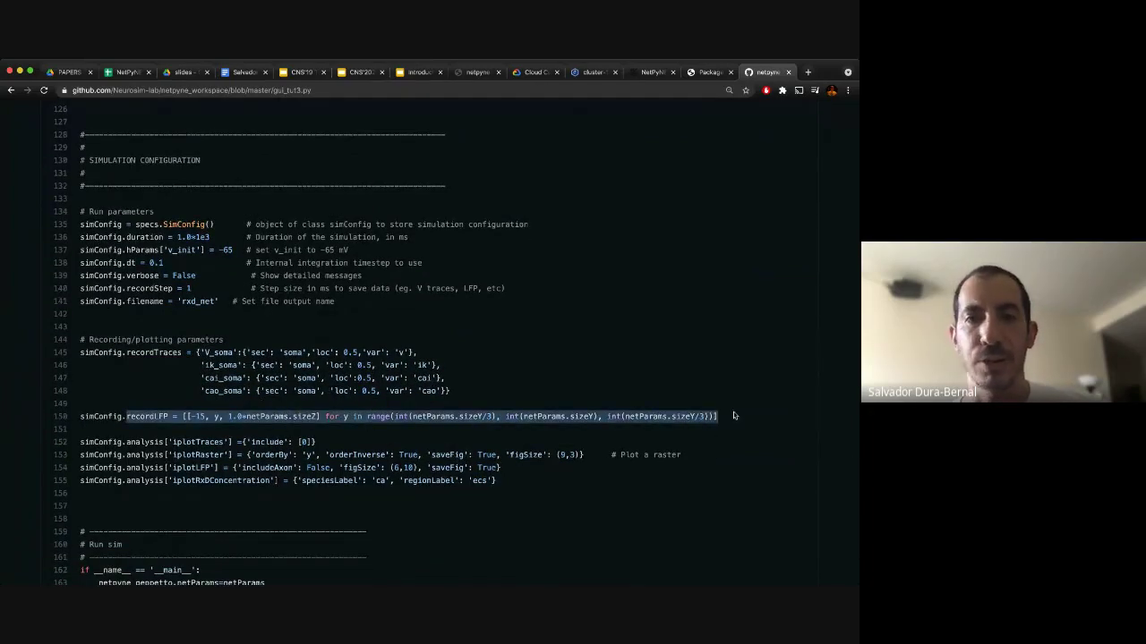
click(517, 480)
Examine the Run sim block, highlighting the netpyne_geppetto assignments and the commented sim.createSimulateAnalyze call.
scroll(497, 515, down, 3)
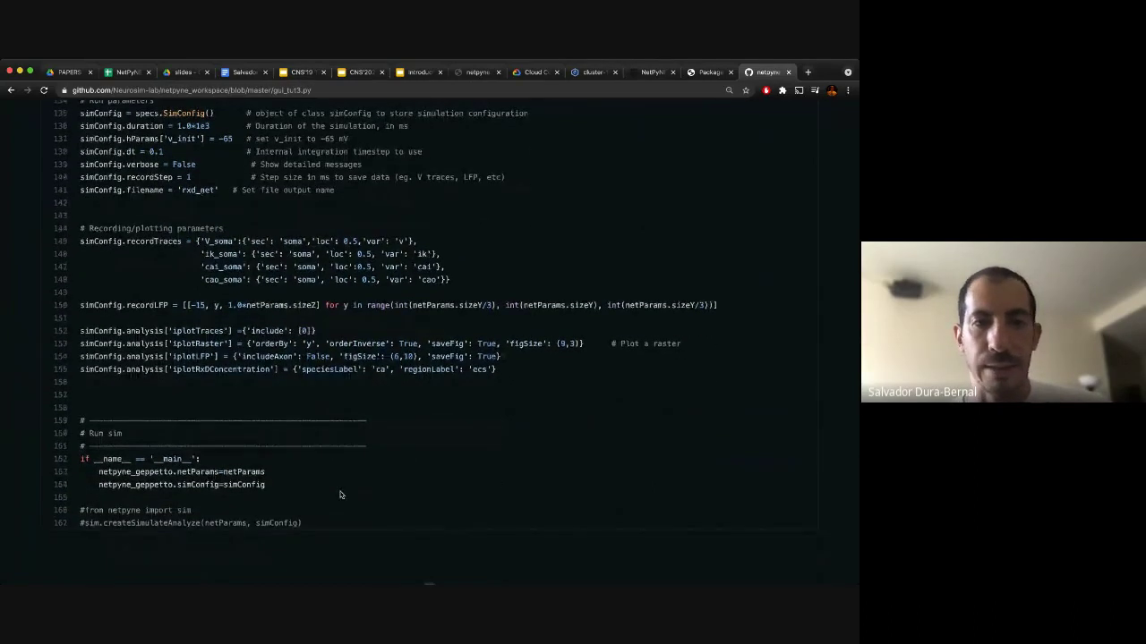
scroll(435, 402, up, 1)
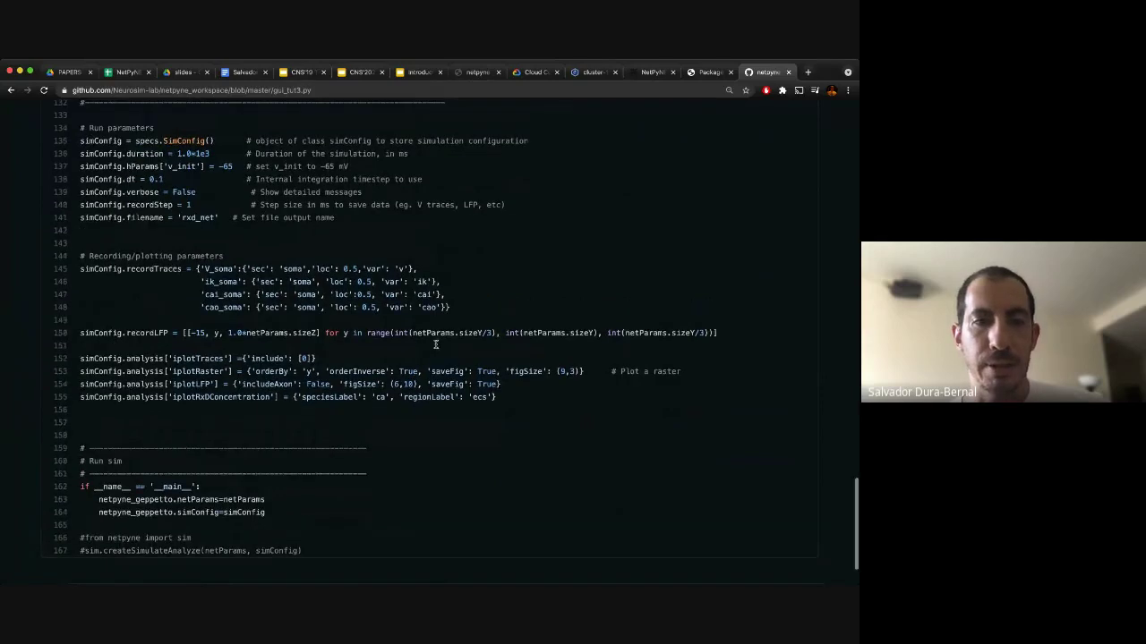
drag(291, 518, 64, 486)
click(228, 531)
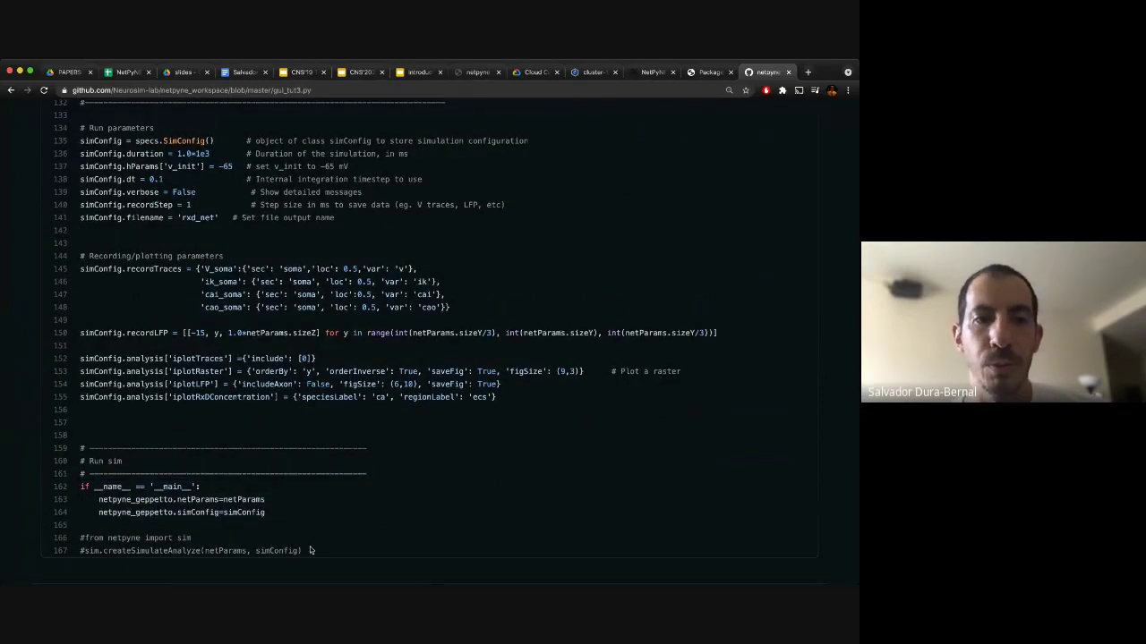
drag(328, 554, 84, 552)
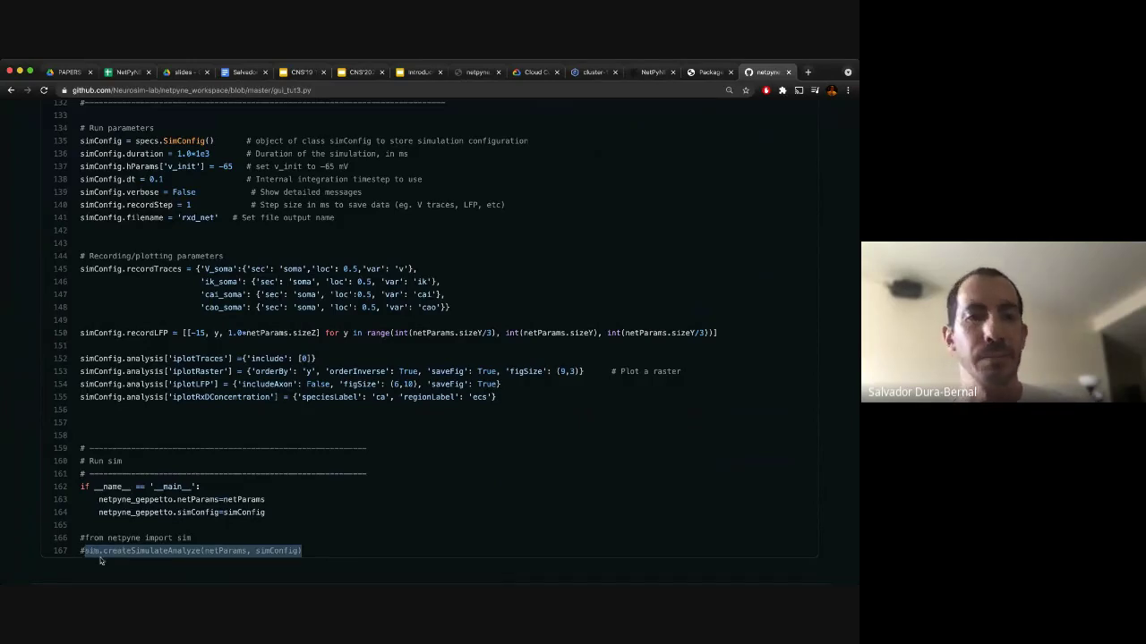
click(345, 520)
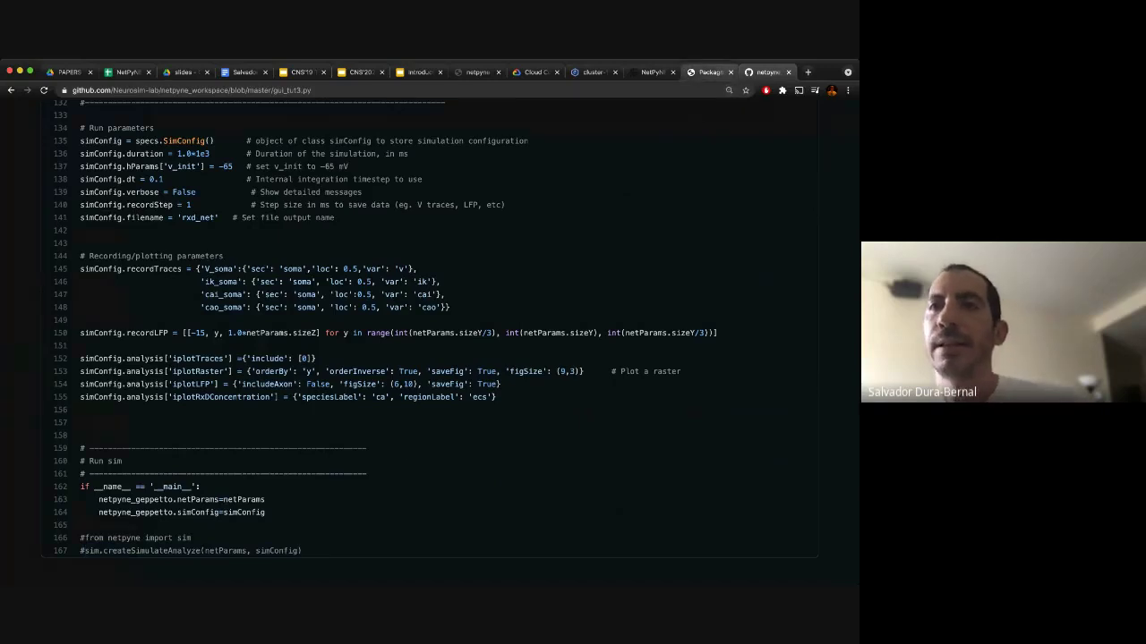
Switch to the NetPyNE GUI and check its available tutorials and file import options.
click(653, 72)
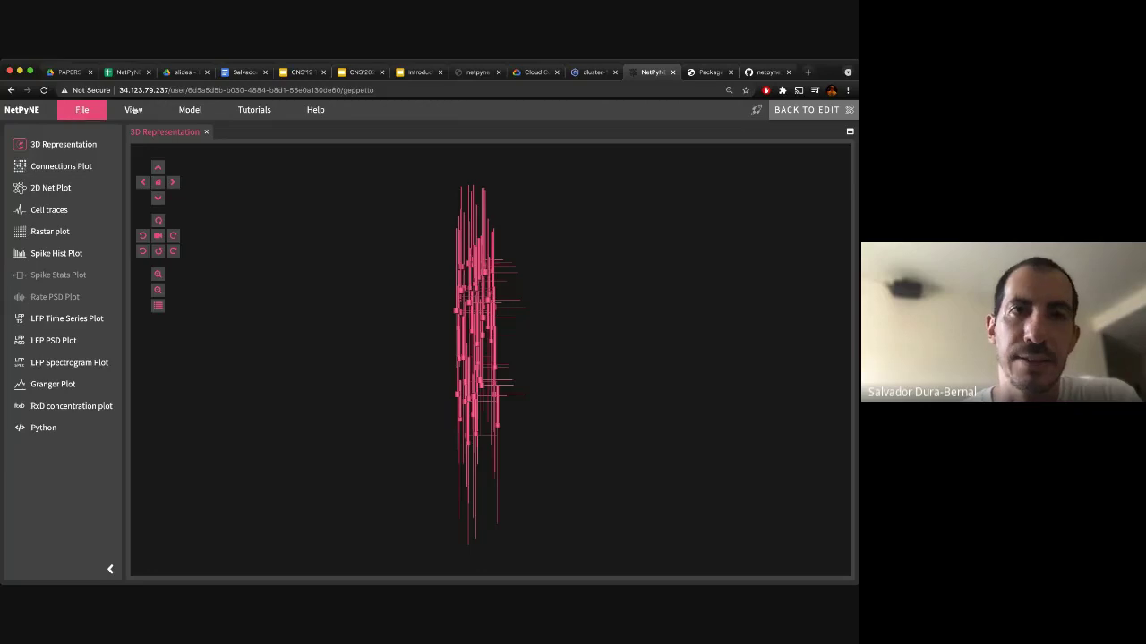
click(265, 109)
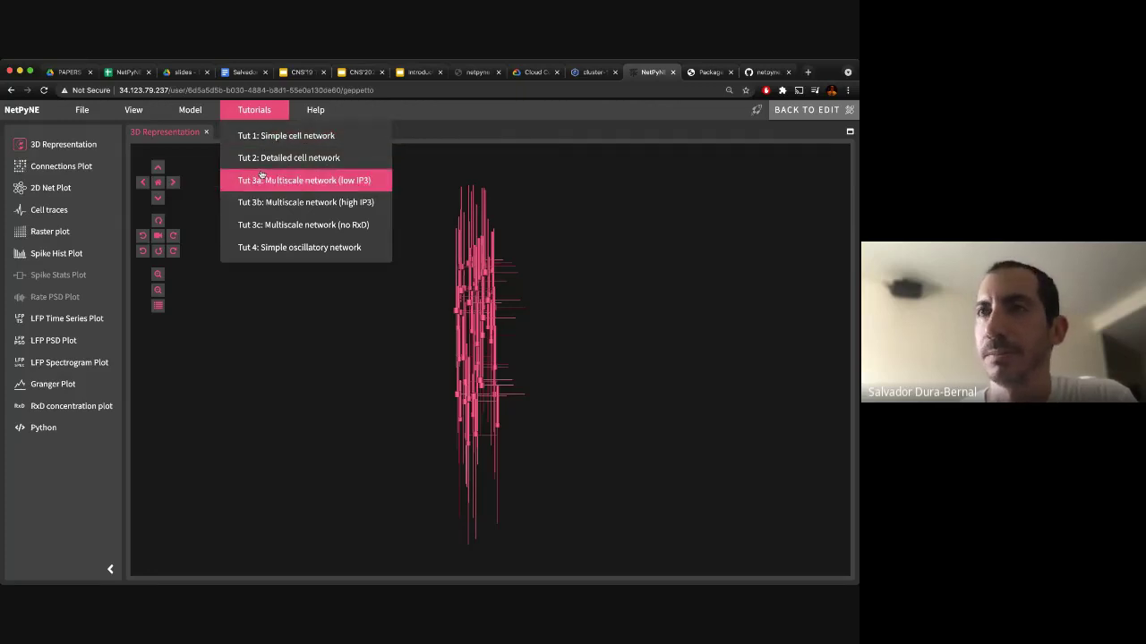
click(79, 113)
mouse_move(97, 204)
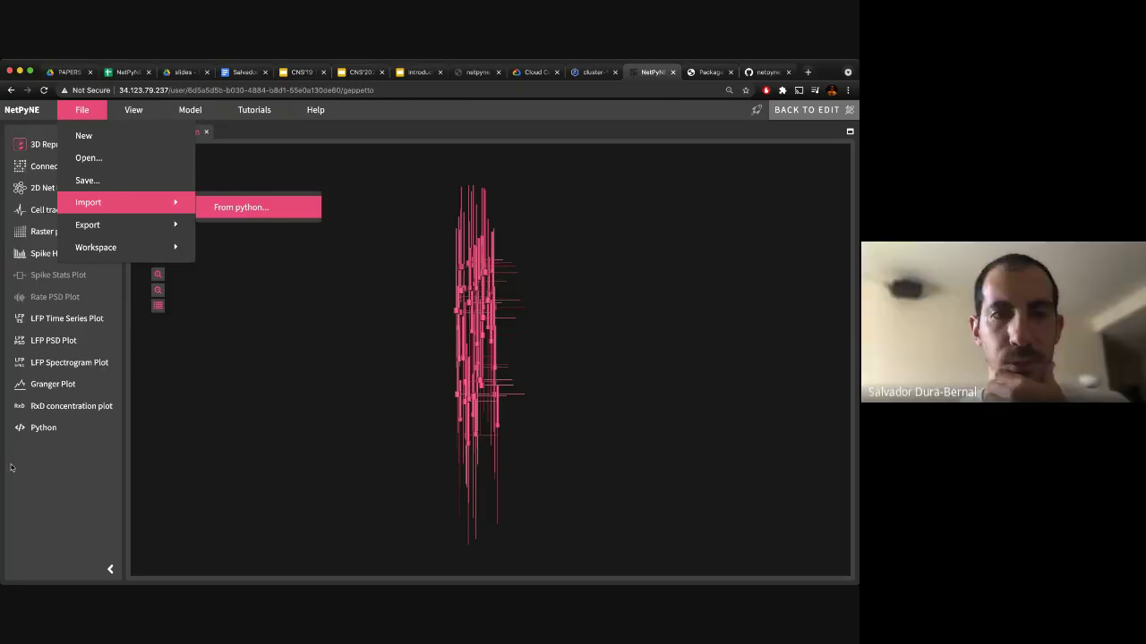
click(117, 483)
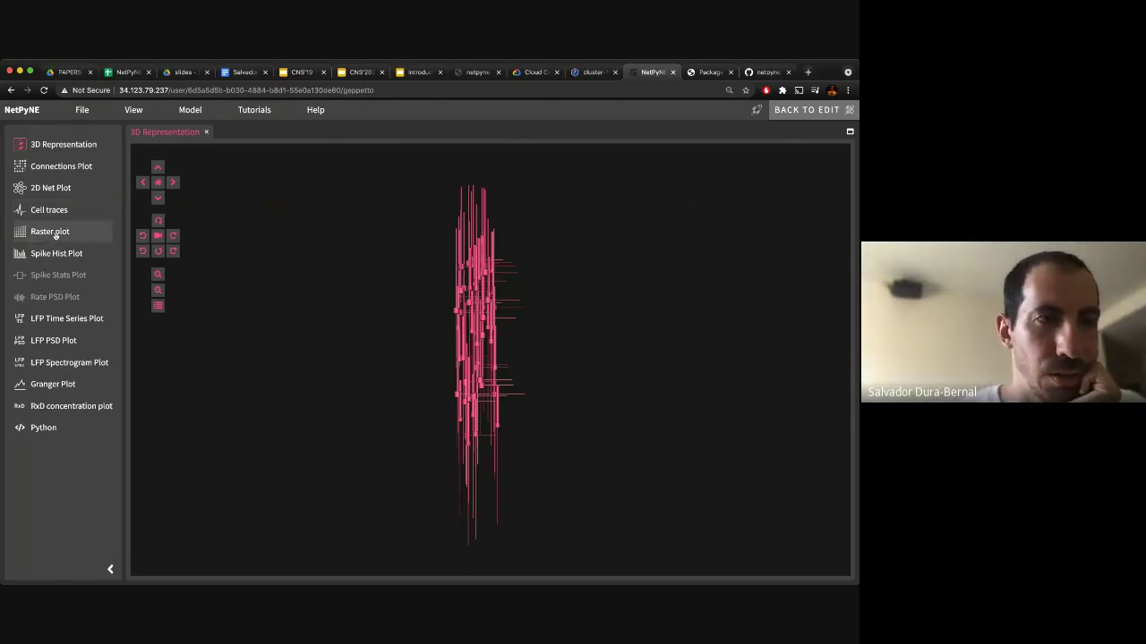
Display the raster plot and the LFP time series plot of the simulated network.
click(54, 235)
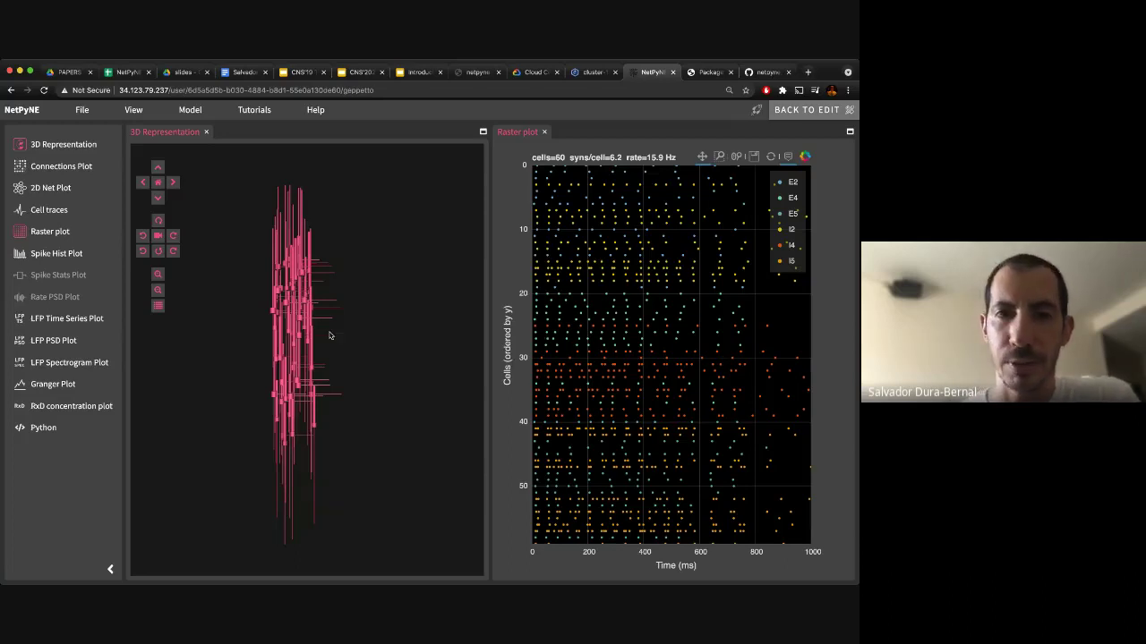
click(66, 321)
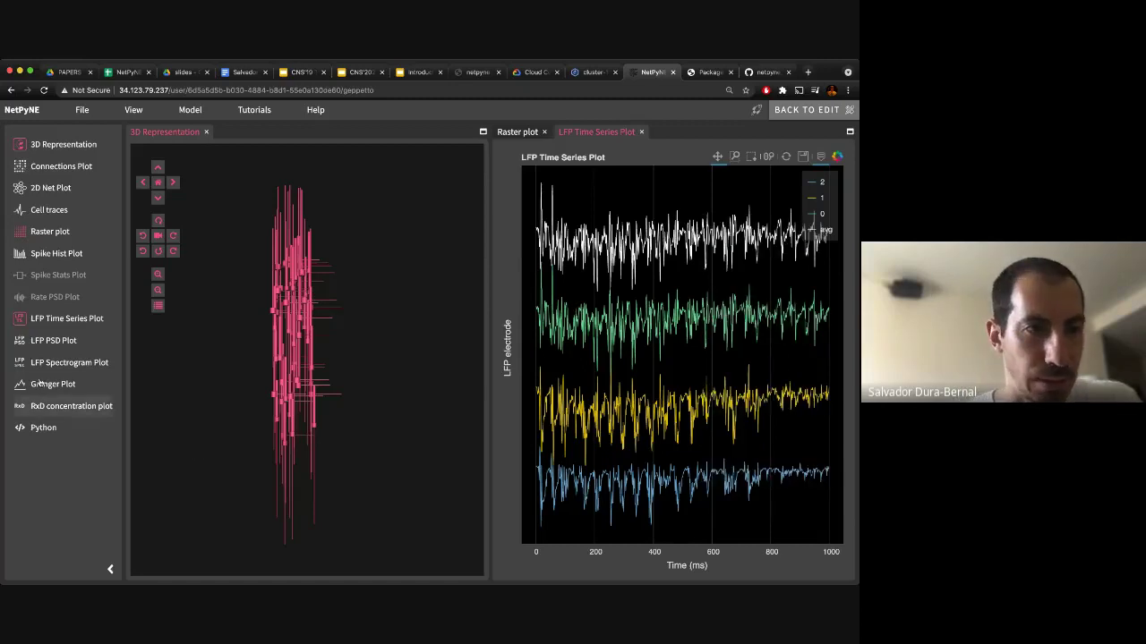
Display the cell traces and examine the V_soma and cai_soma plots of cell 0 in population E2.
click(52, 208)
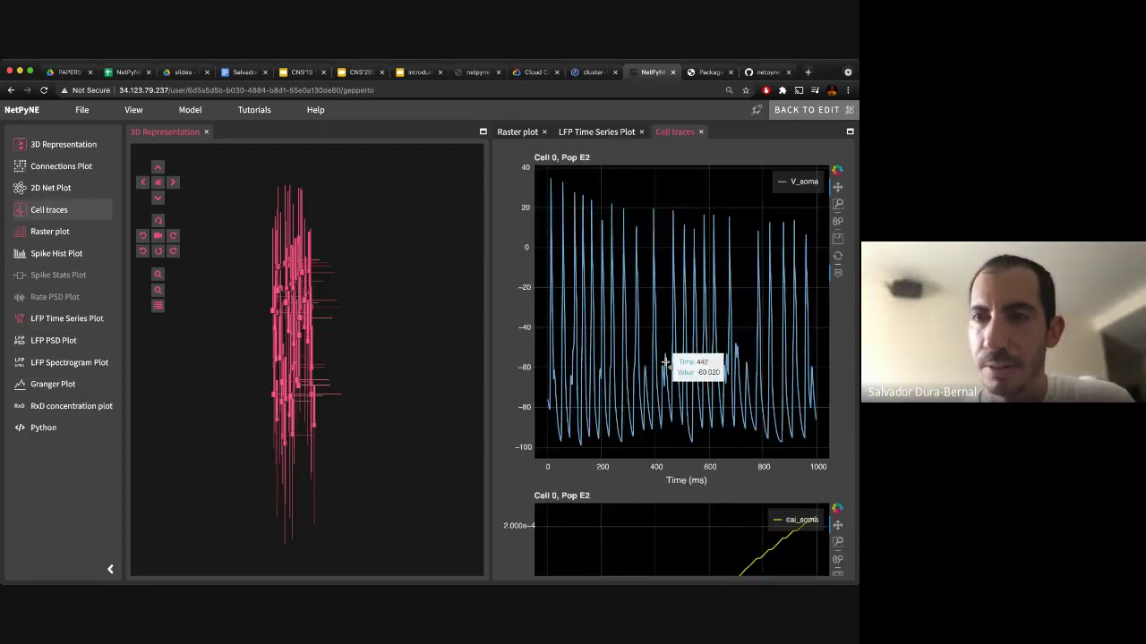
scroll(667, 362, down, 2)
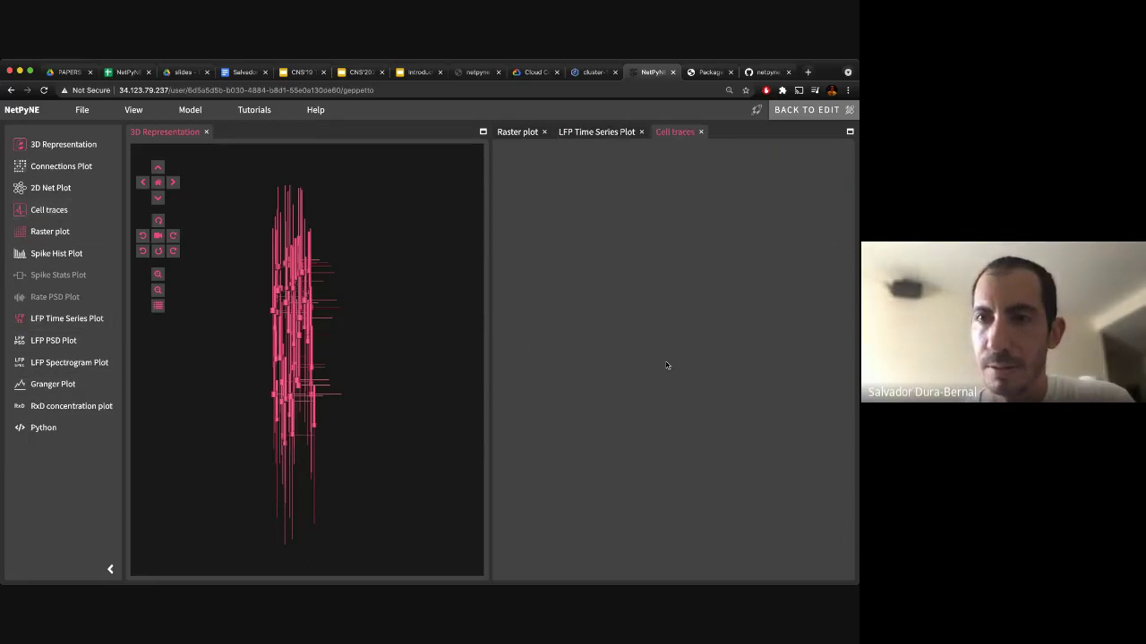
scroll(658, 363, down, 2)
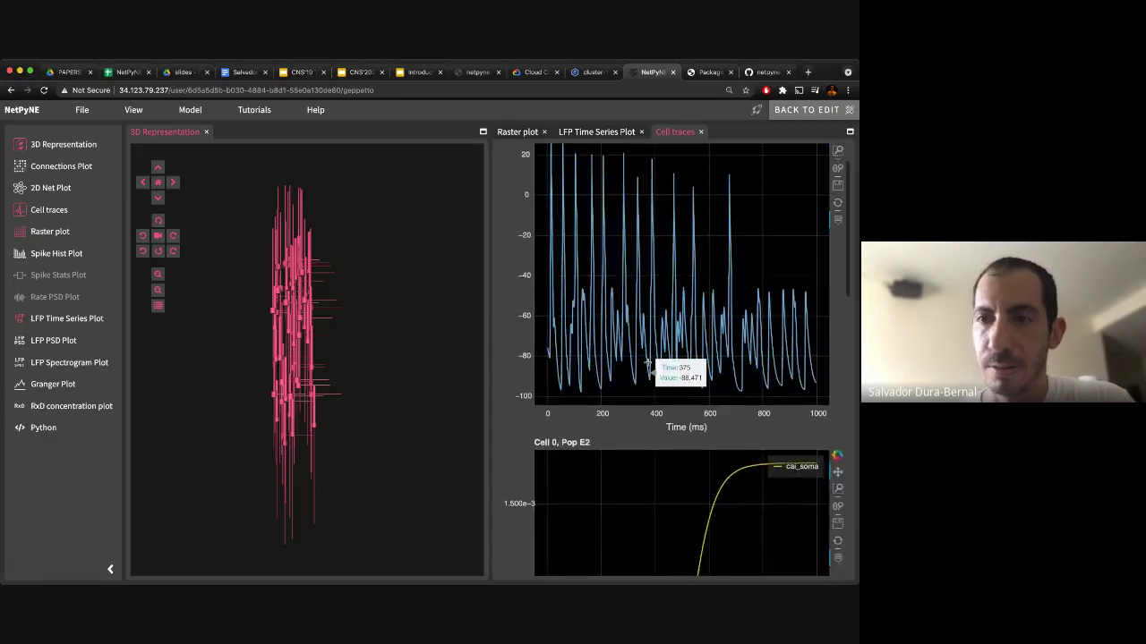
scroll(647, 362, down, 3)
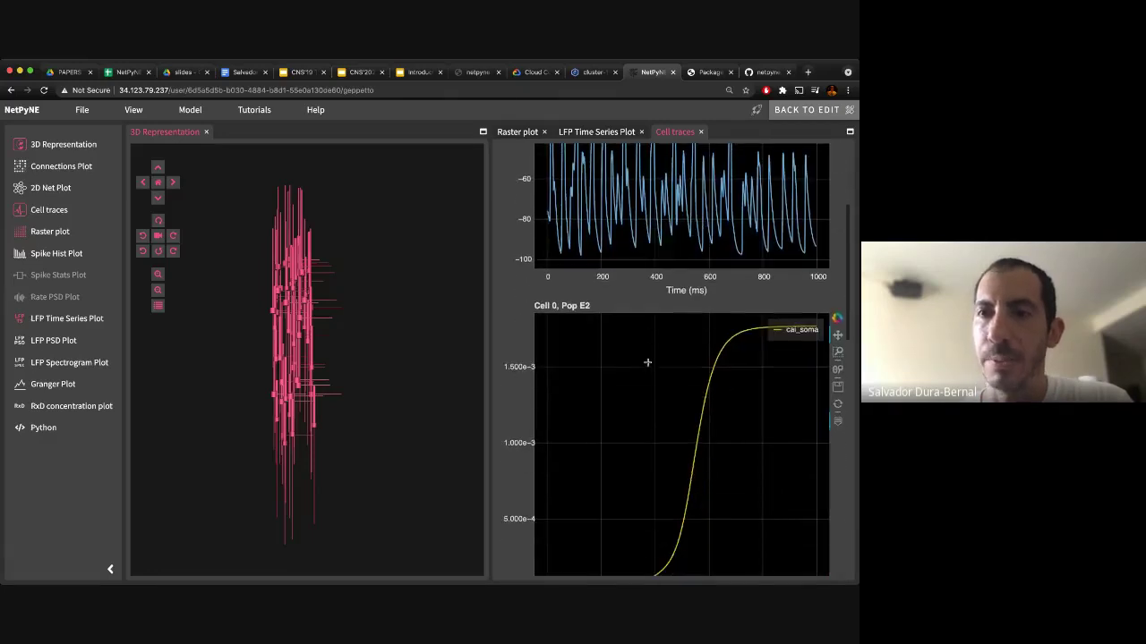
Examine the remaining cell 0 traces of population E2: cai_soma, cao_soma and ik_soma, and compare them with V_soma.
scroll(647, 363, down, 1)
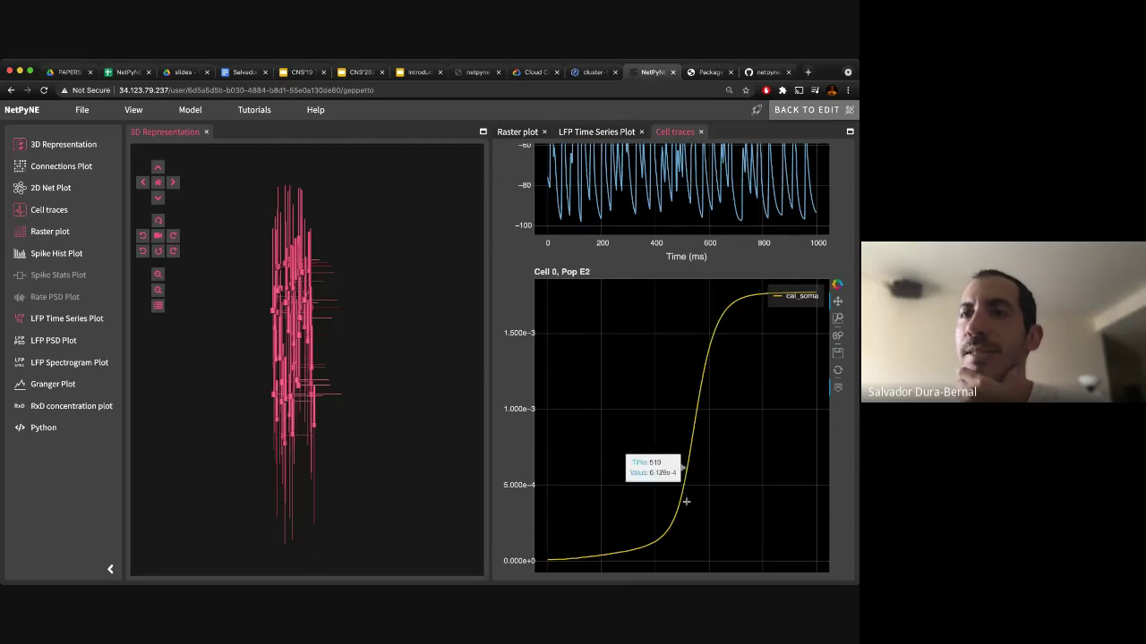
scroll(686, 501, down, 1)
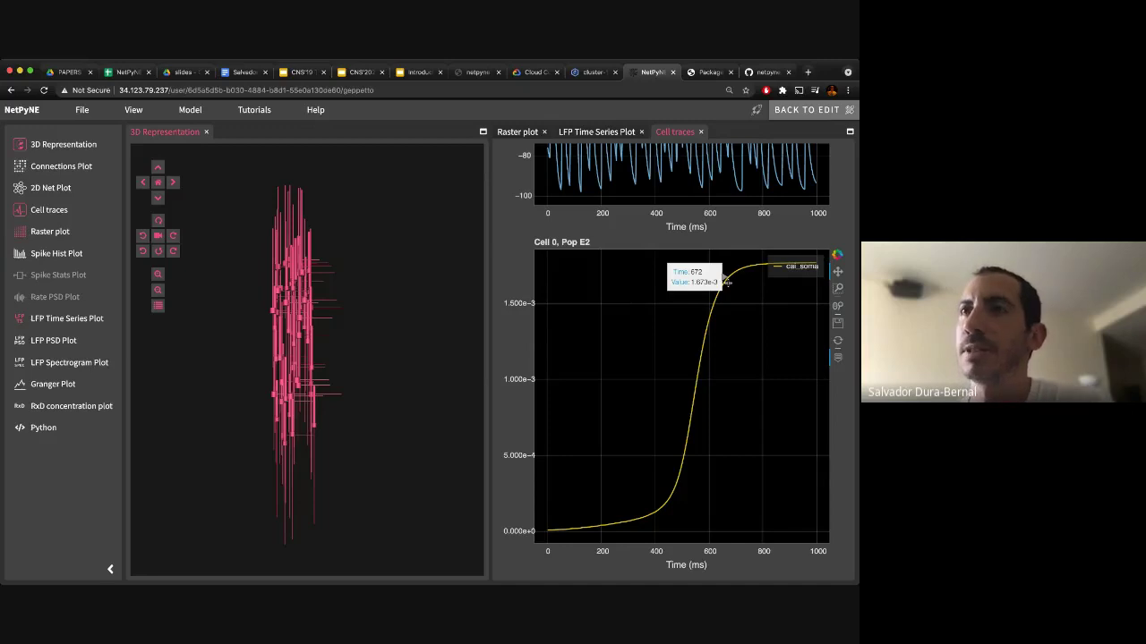
scroll(723, 340, down, 5)
scroll(724, 340, down, 5)
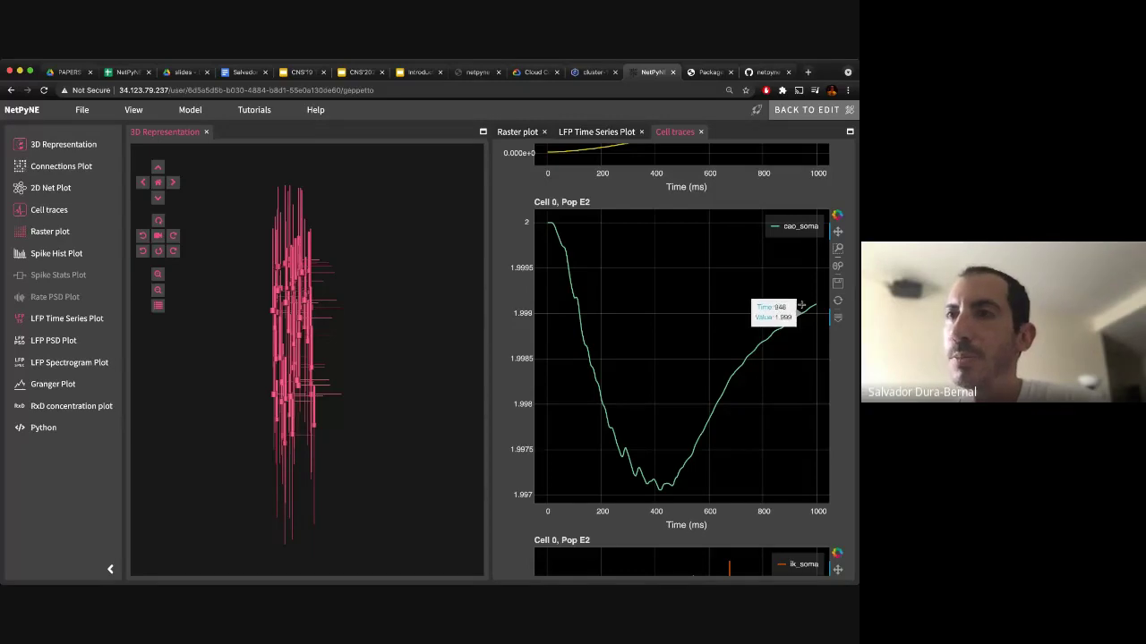
scroll(755, 364, down, 5)
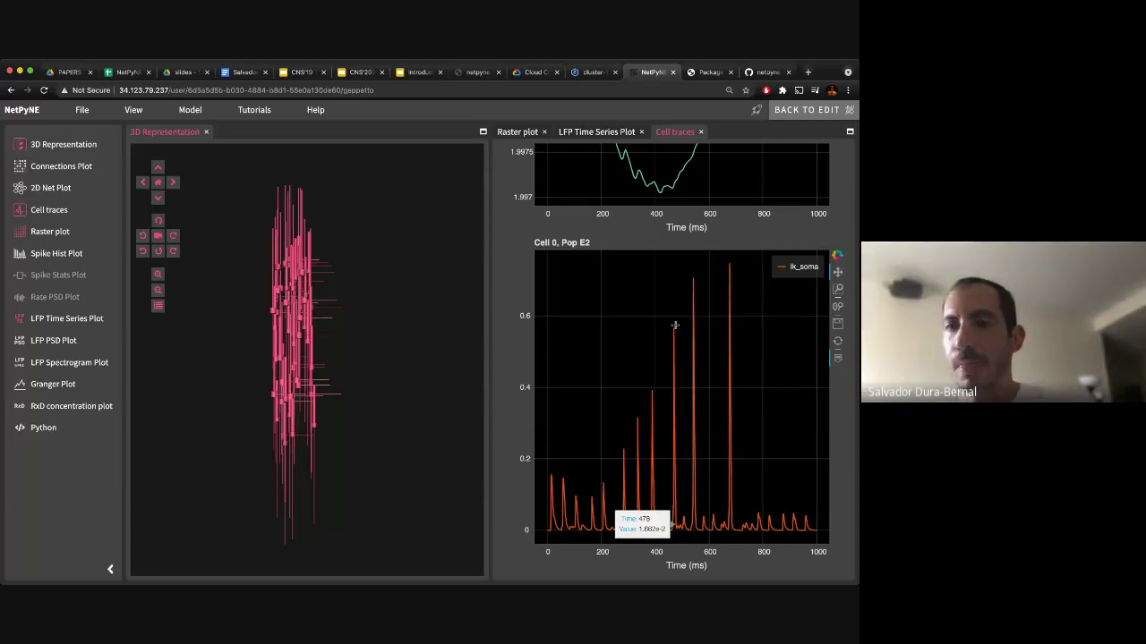
scroll(674, 325, up, 1)
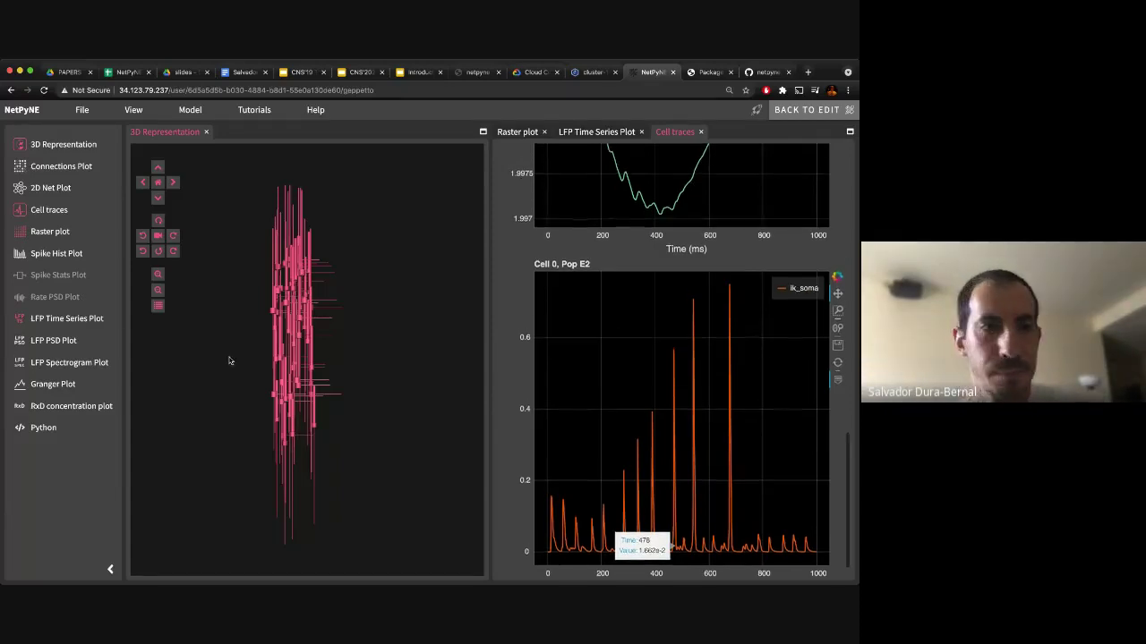
scroll(655, 270, up, 10)
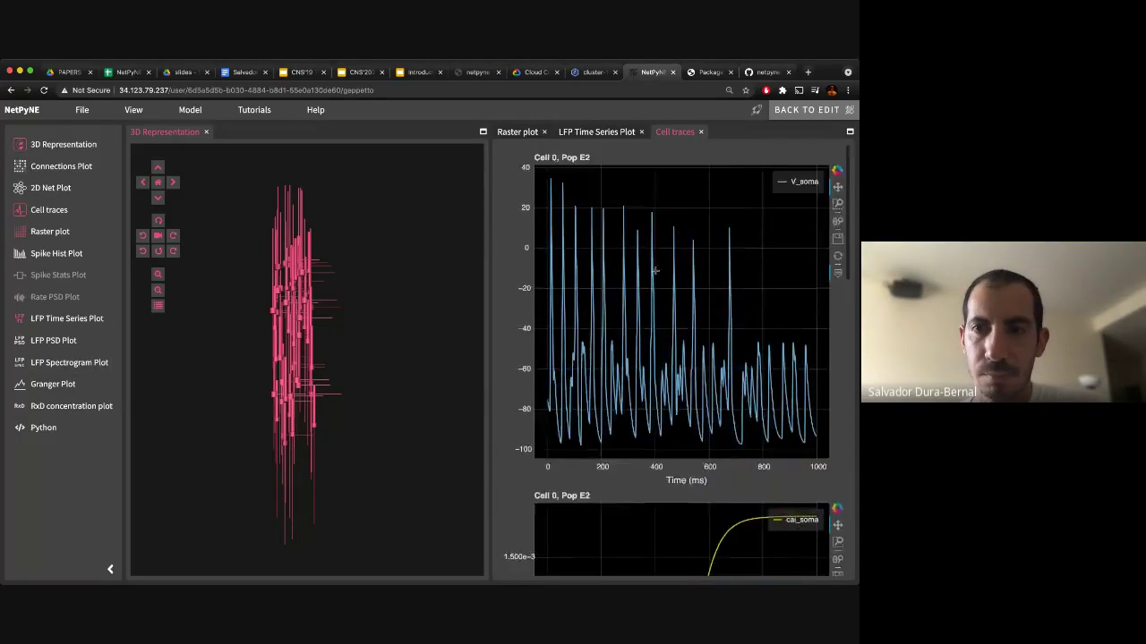
scroll(656, 270, down, 3)
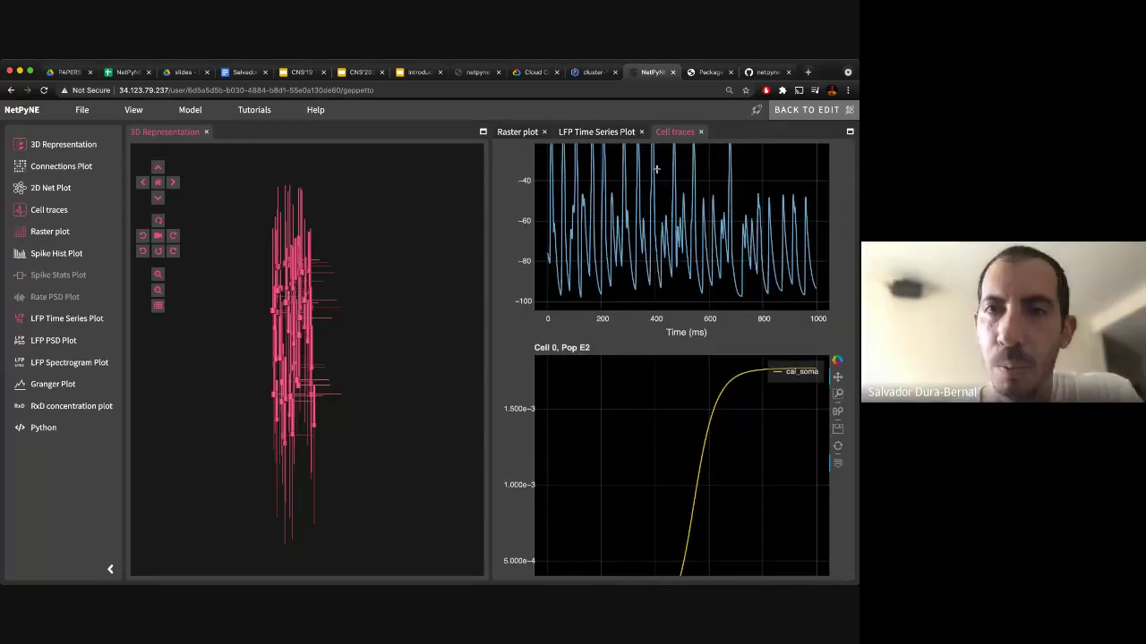
Return to model editing and try to export the multiscale network as a Python script named test.
click(790, 116)
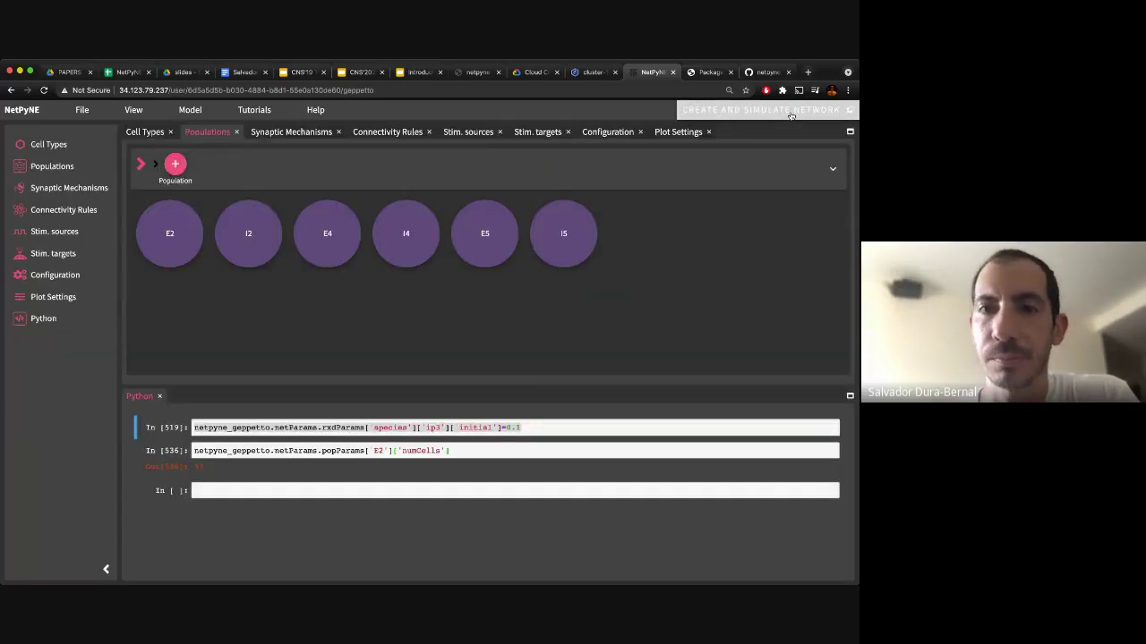
click(82, 111)
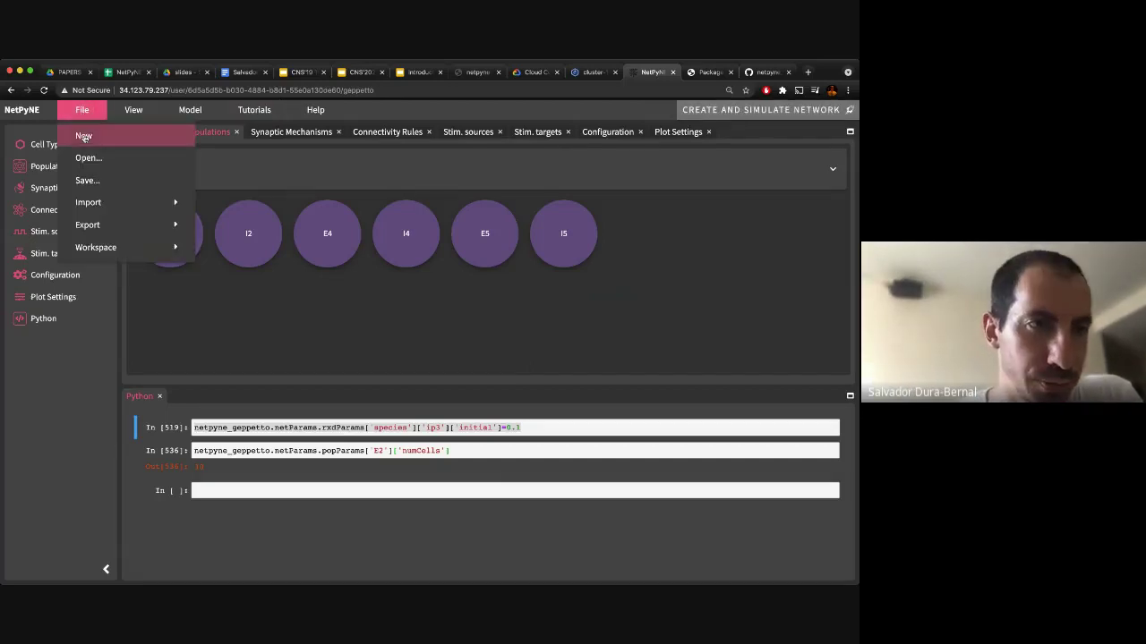
mouse_move(91, 225)
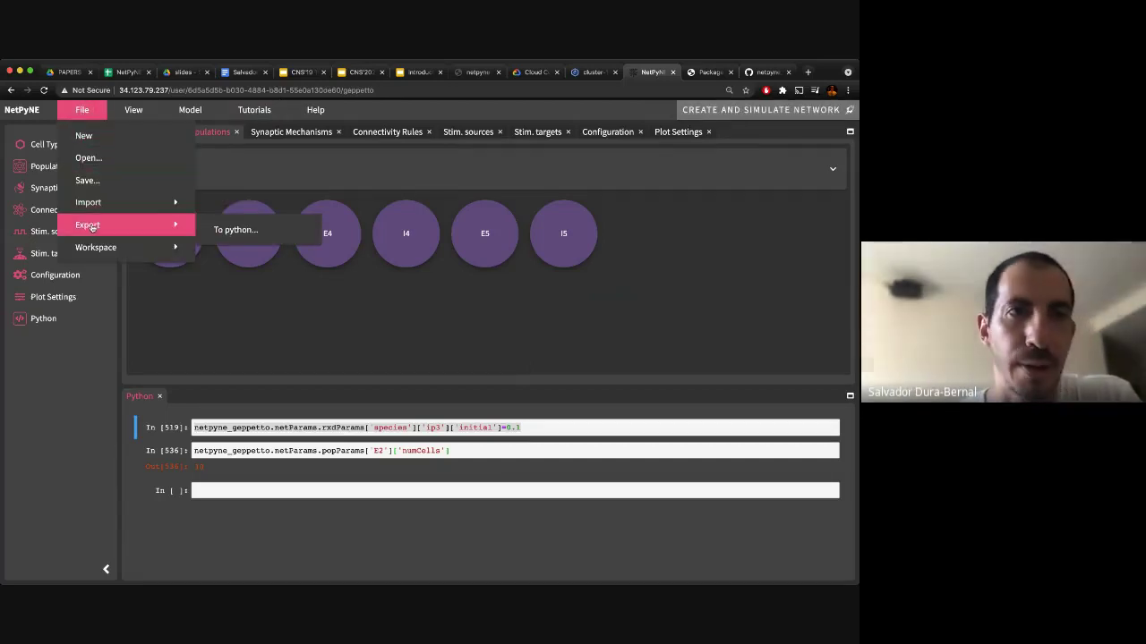
click(250, 231)
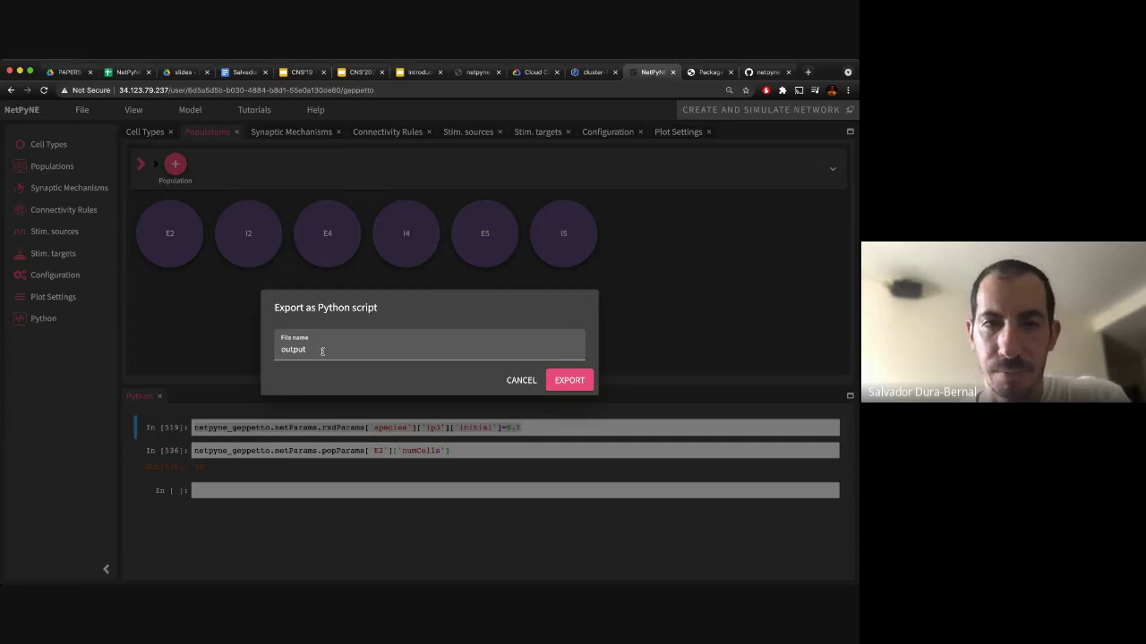
click(322, 350)
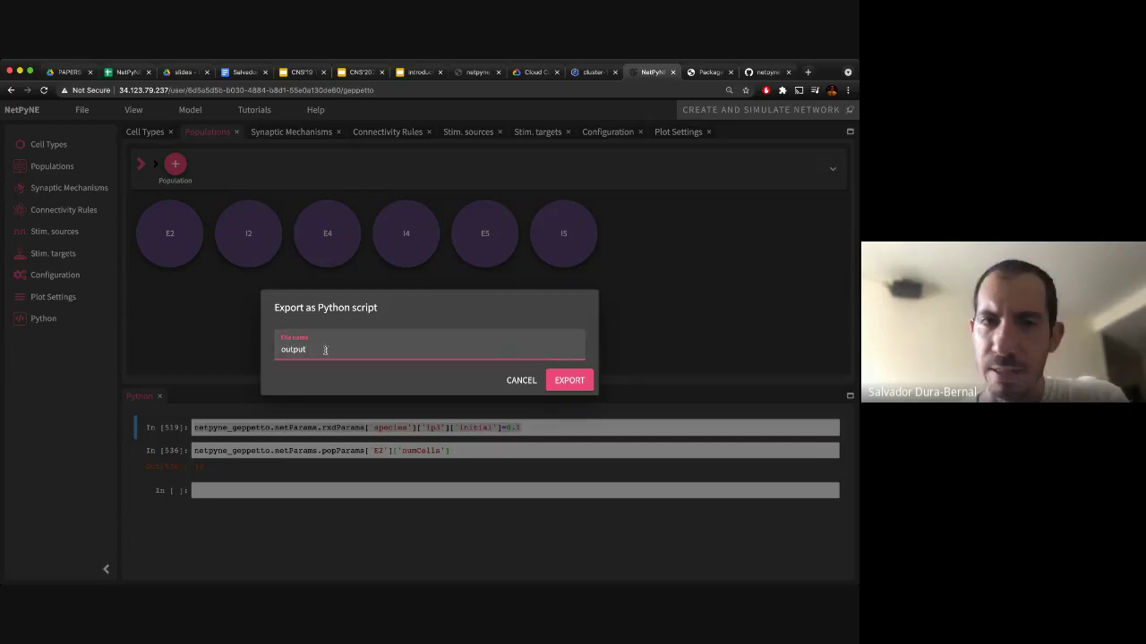
drag(325, 350, 271, 350)
click(340, 350)
drag(340, 350, 257, 346)
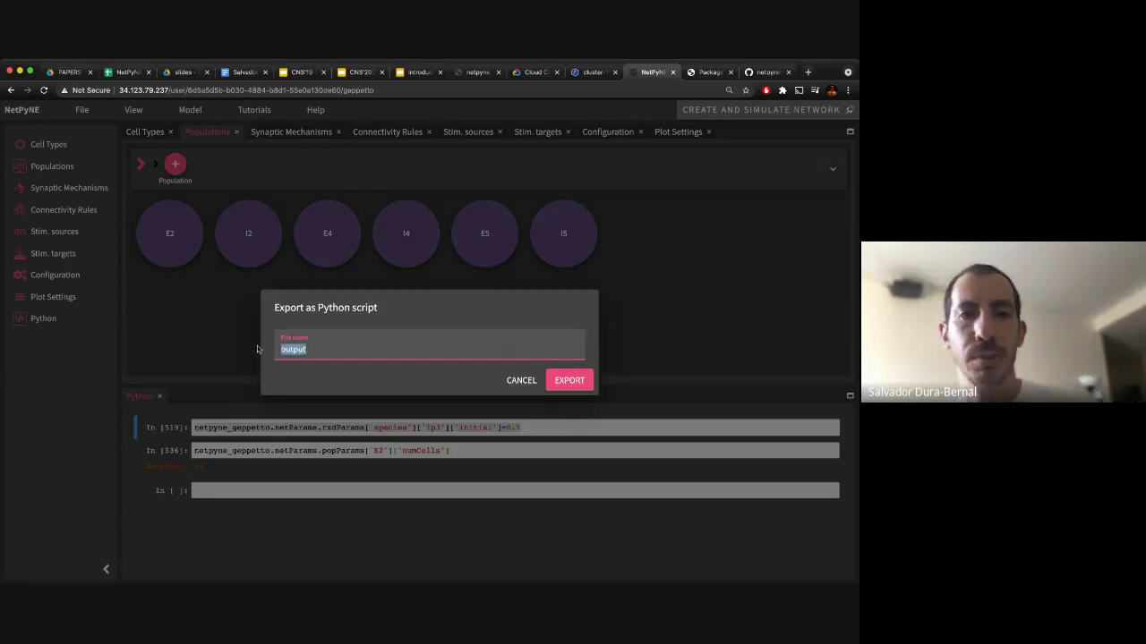
text(test)
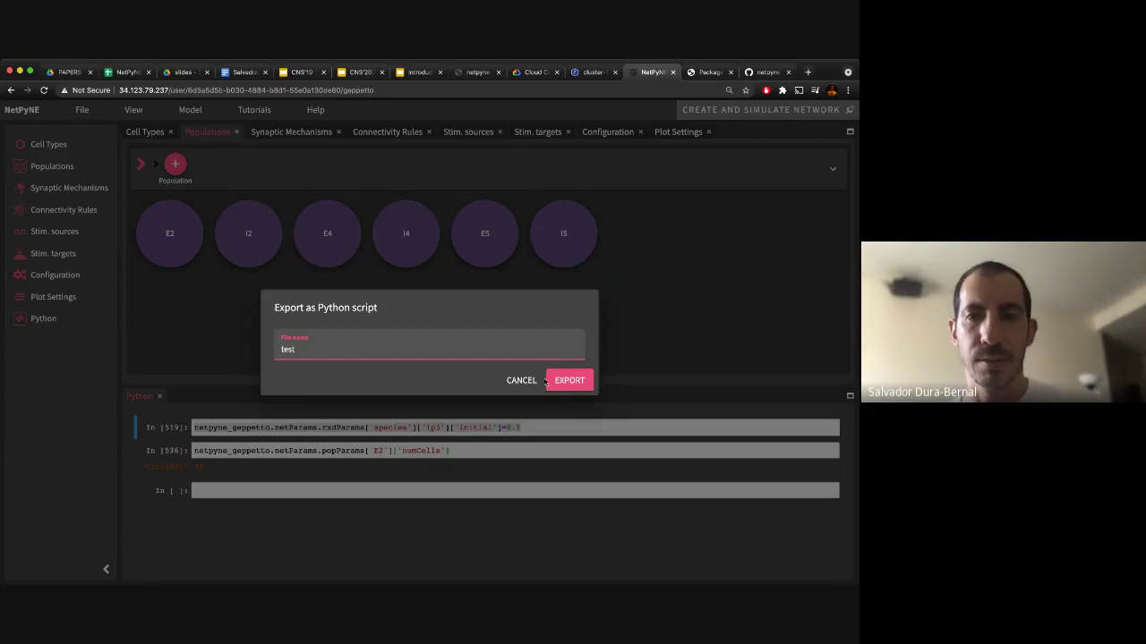
click(570, 382)
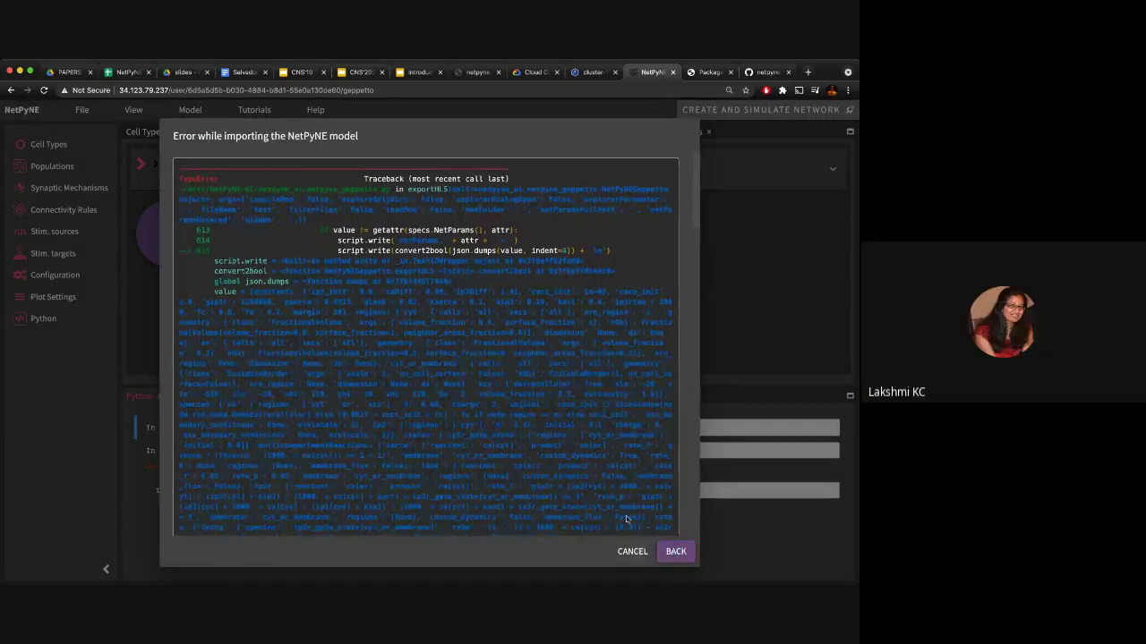
Read through the traceback of the export error and dismiss it.
scroll(584, 473, down, 1)
scroll(583, 473, down, 10)
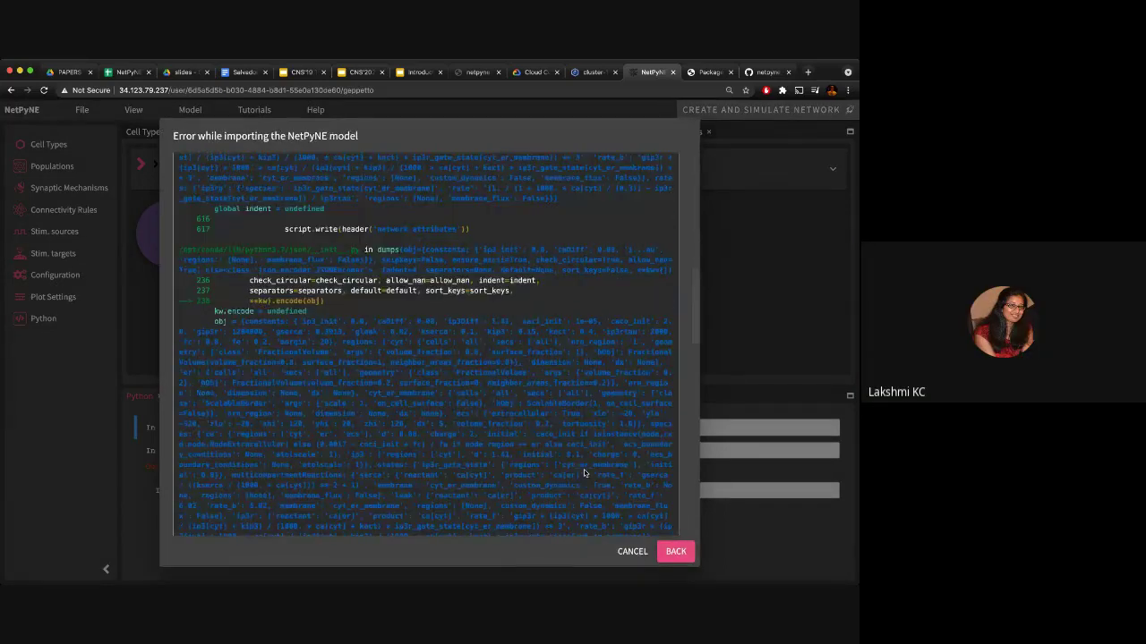
scroll(584, 473, down, 5)
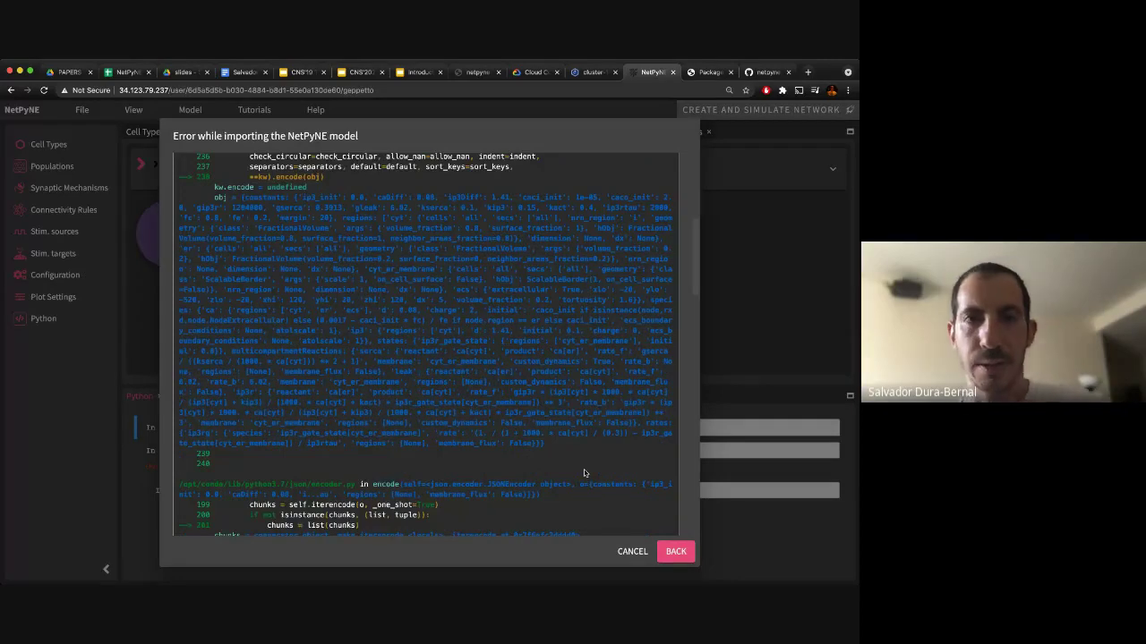
key(Escape)
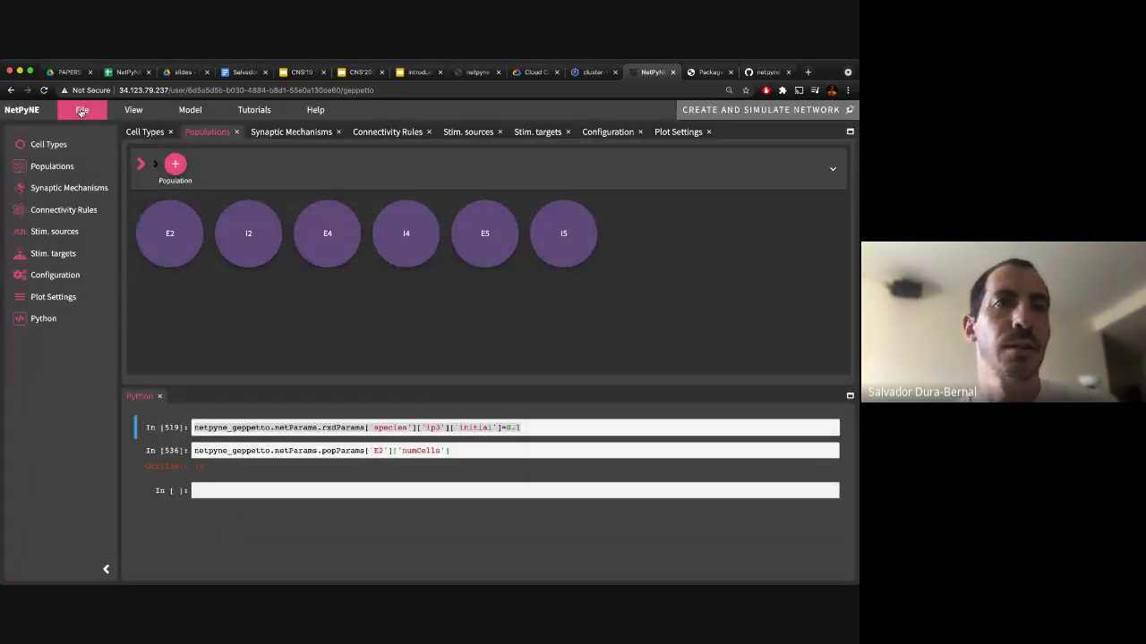
Try again to export the model as a Python script, using output.py as the file name, and close the error report.
click(81, 111)
mouse_move(134, 225)
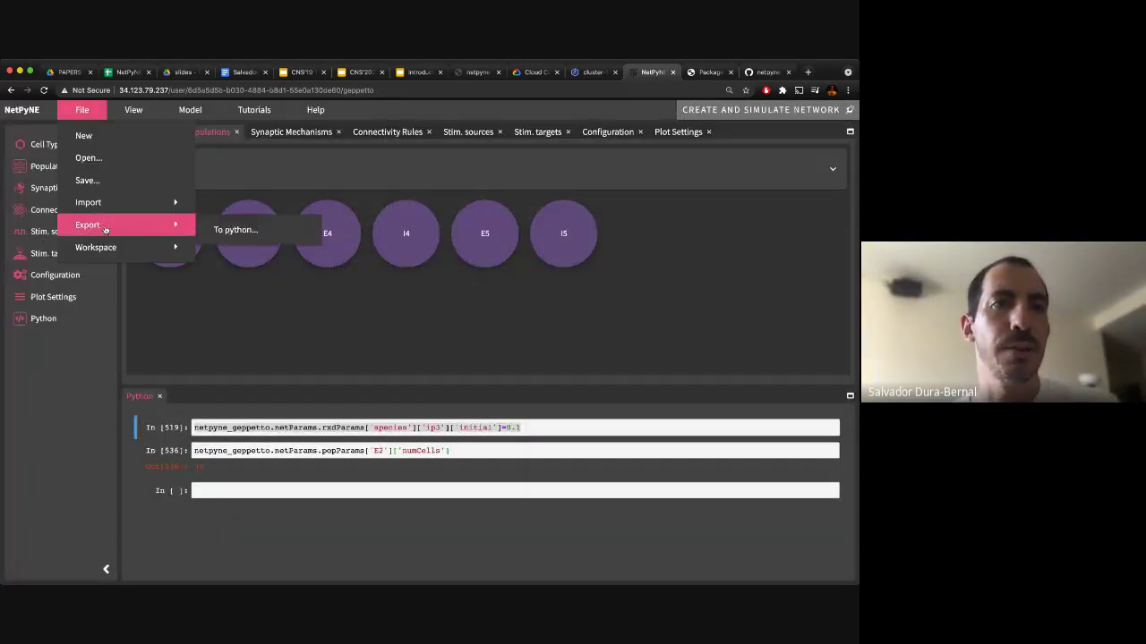
click(237, 230)
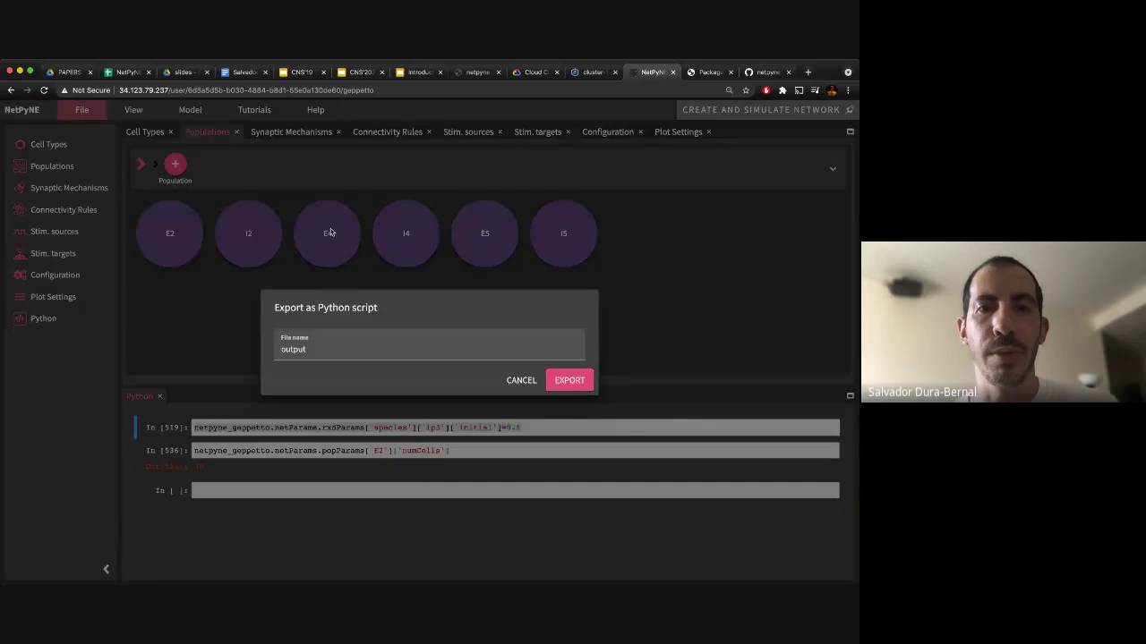
double_click(362, 349)
text(export)
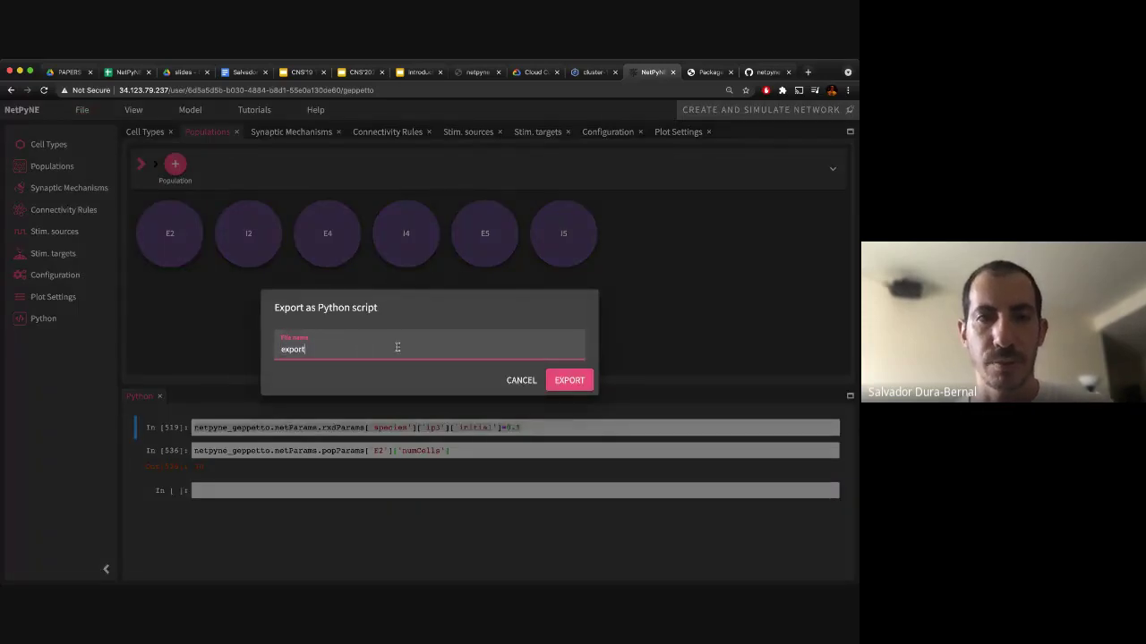
double_click(398, 347)
text(output.py)
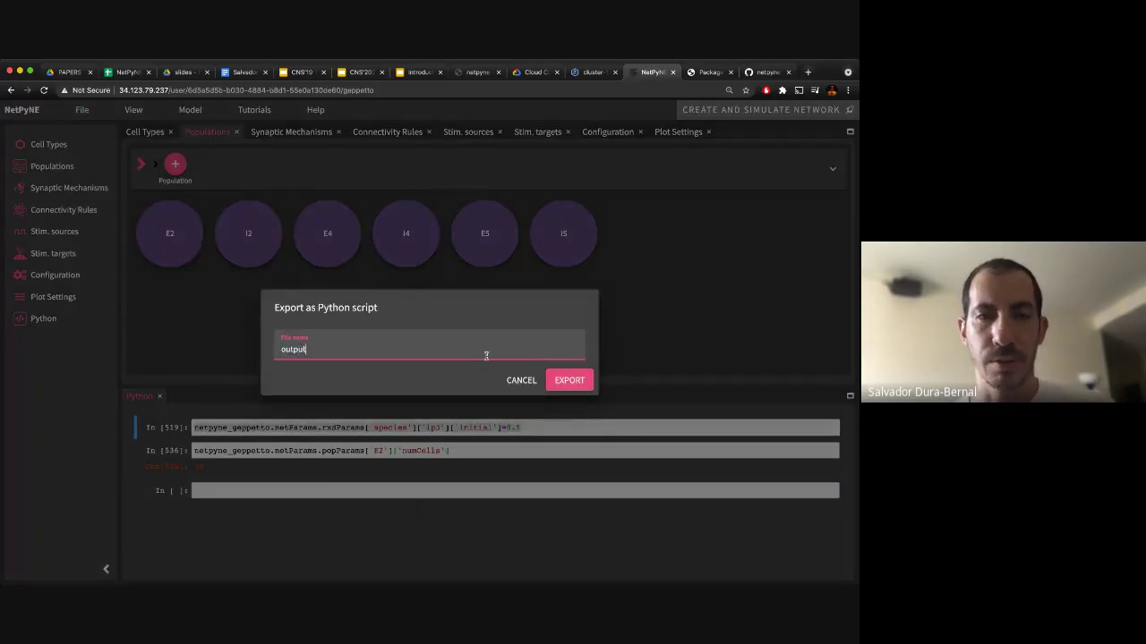
click(569, 379)
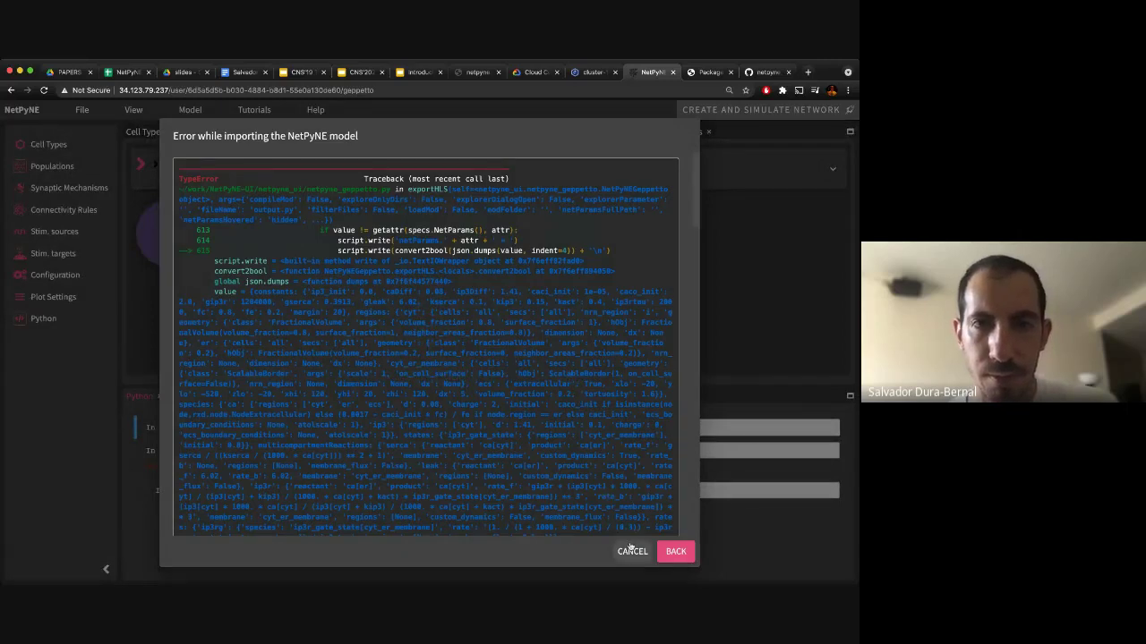
click(747, 440)
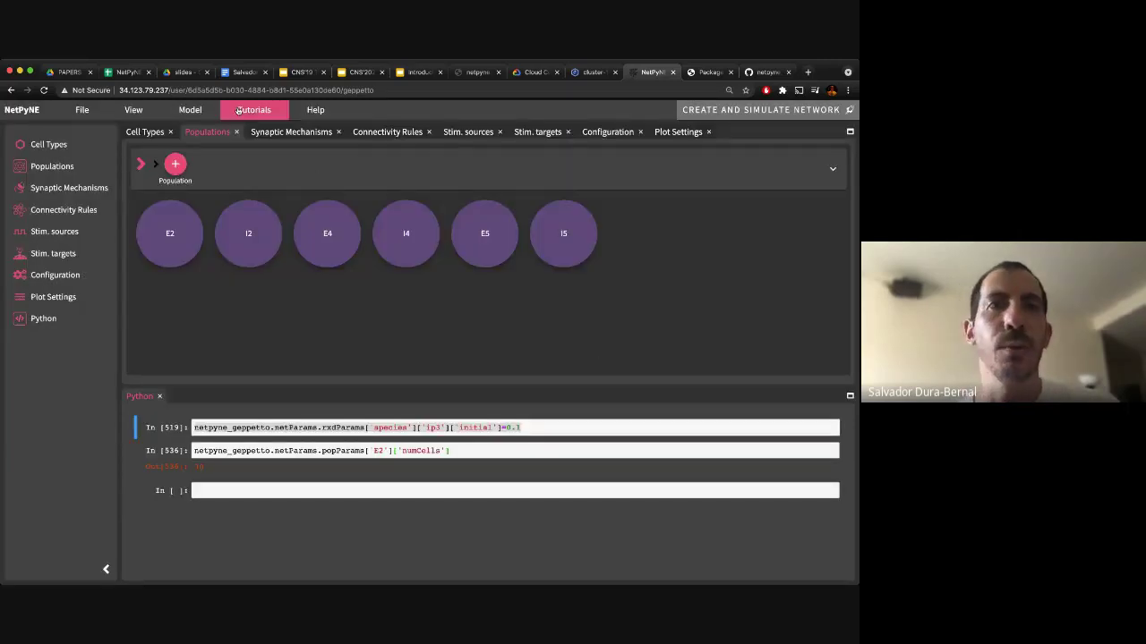
Create a new model in place of the current one and load the first tutorial, with its pyr cell type.
click(82, 109)
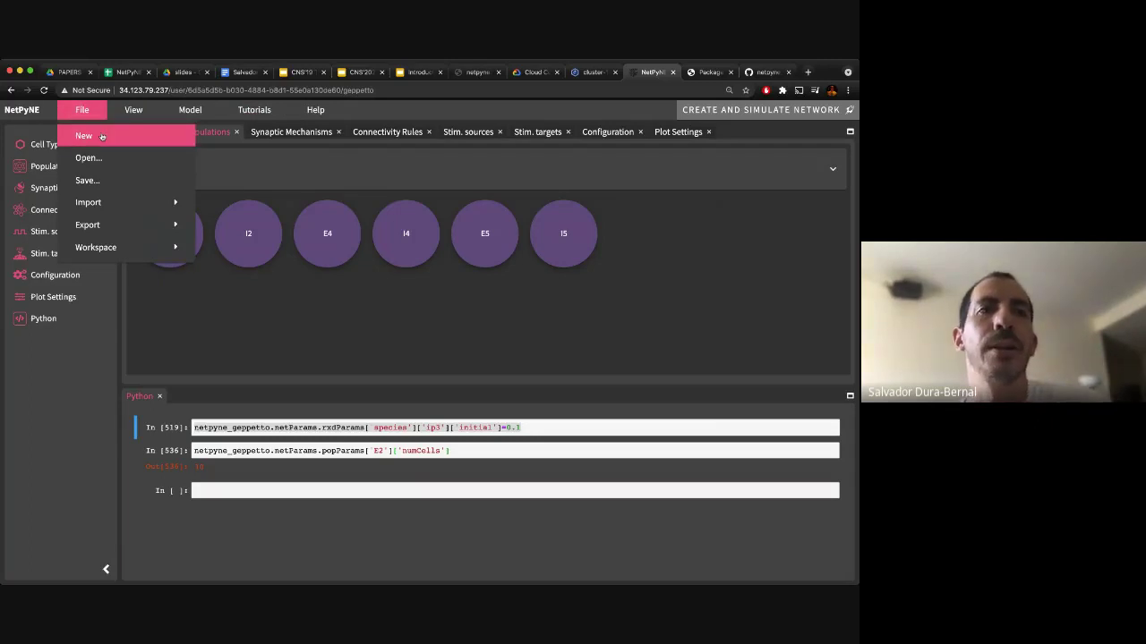
click(102, 136)
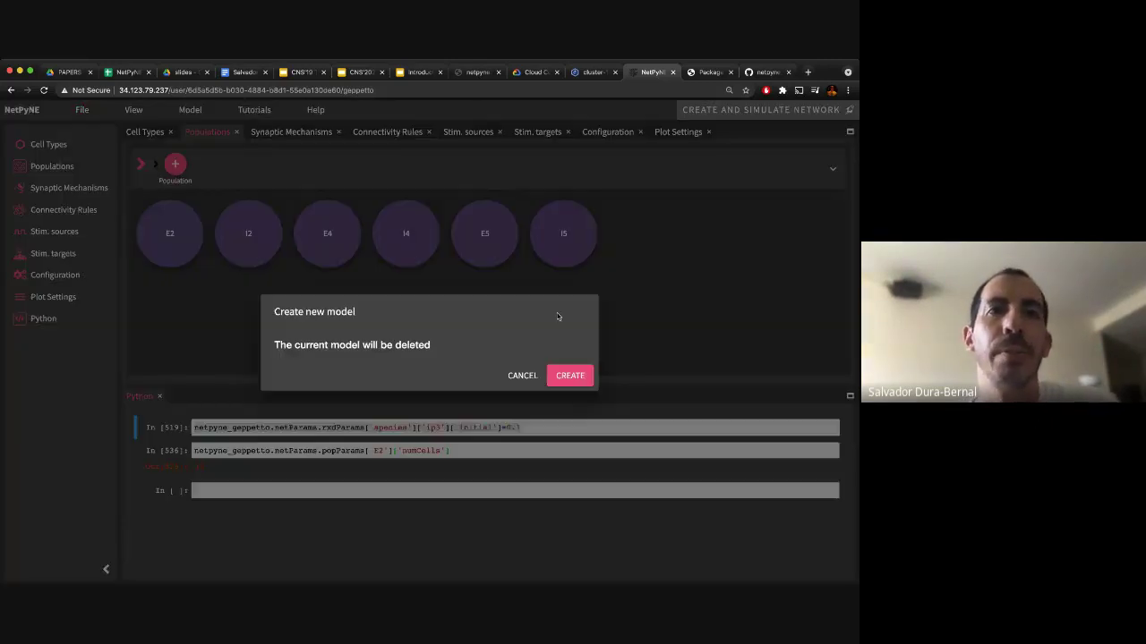
click(568, 370)
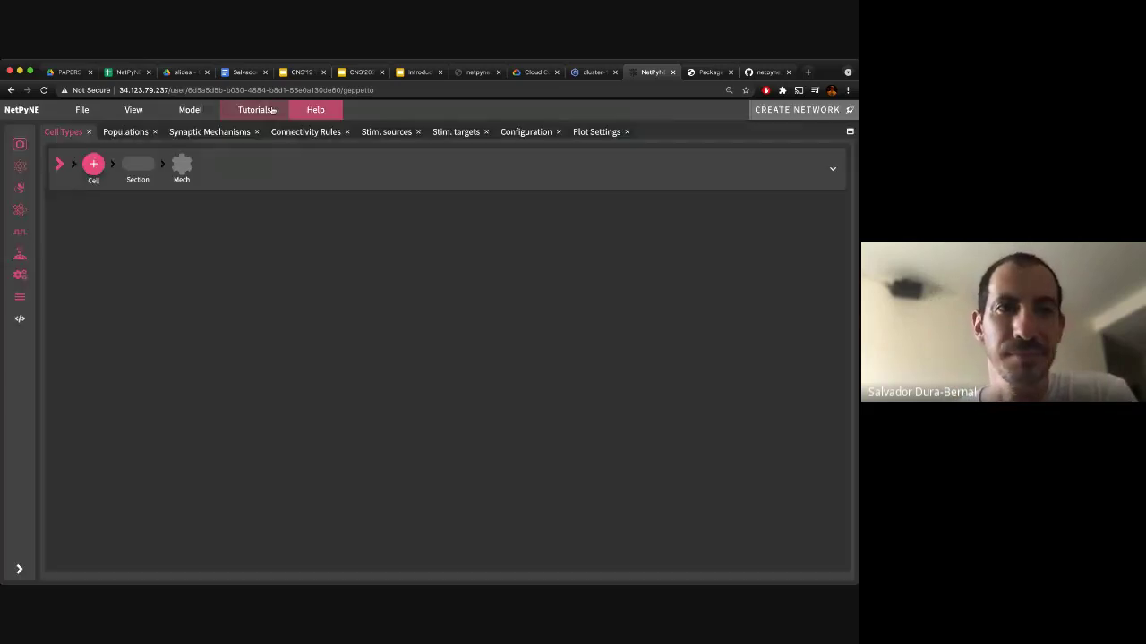
click(259, 110)
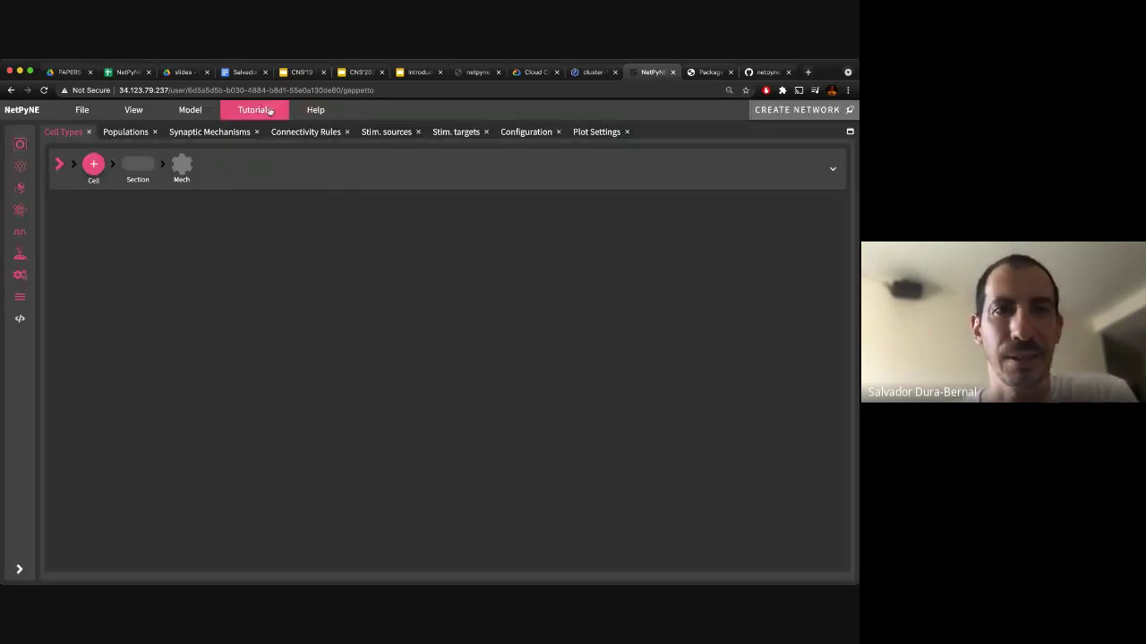
click(281, 136)
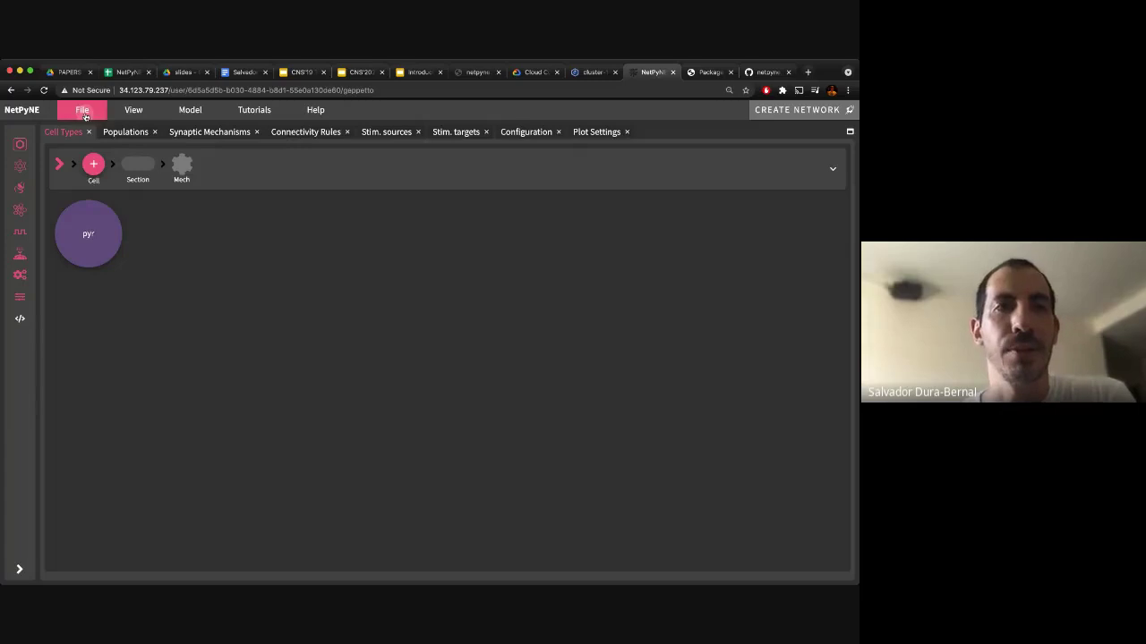
Export the tutorial model as a Python script with the file name output, keep the downloaded file and open it.
click(84, 111)
mouse_move(87, 225)
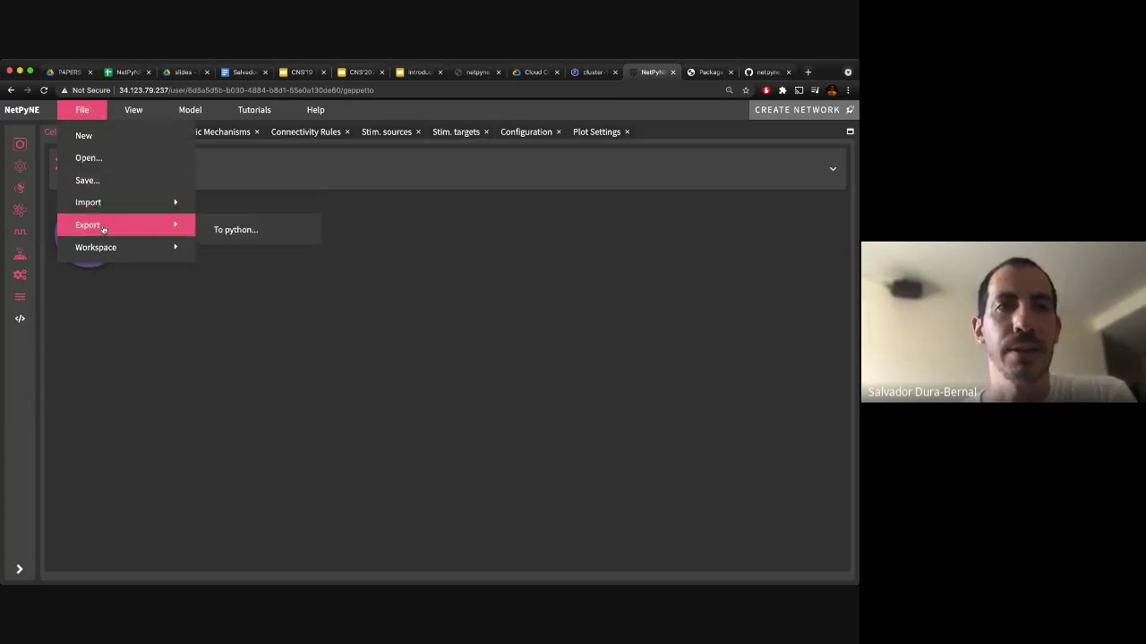
click(254, 230)
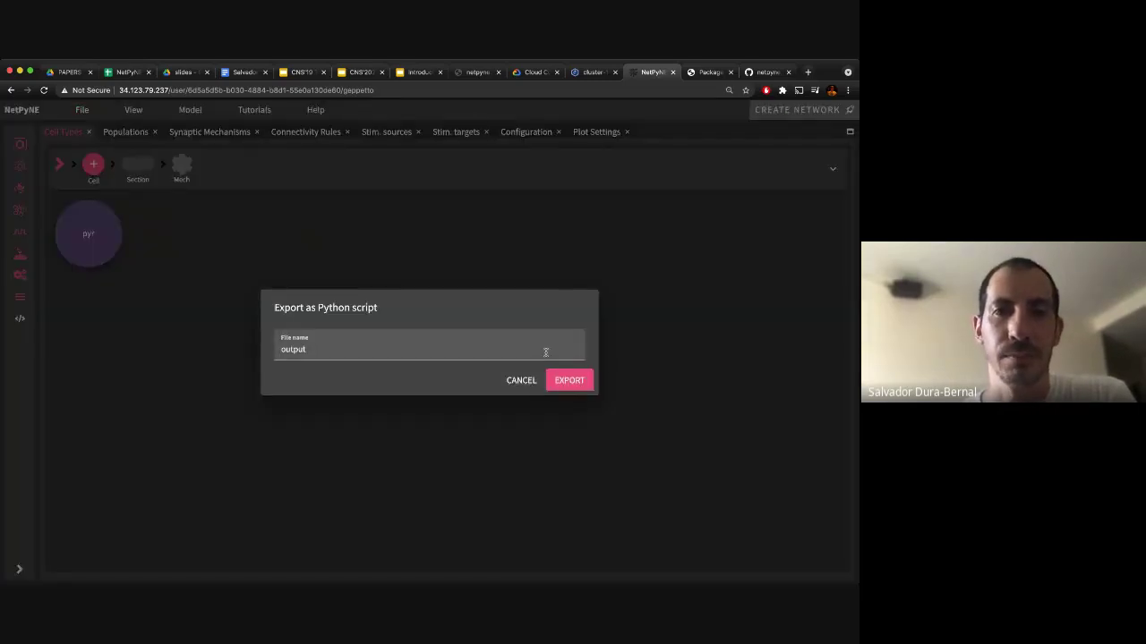
click(566, 381)
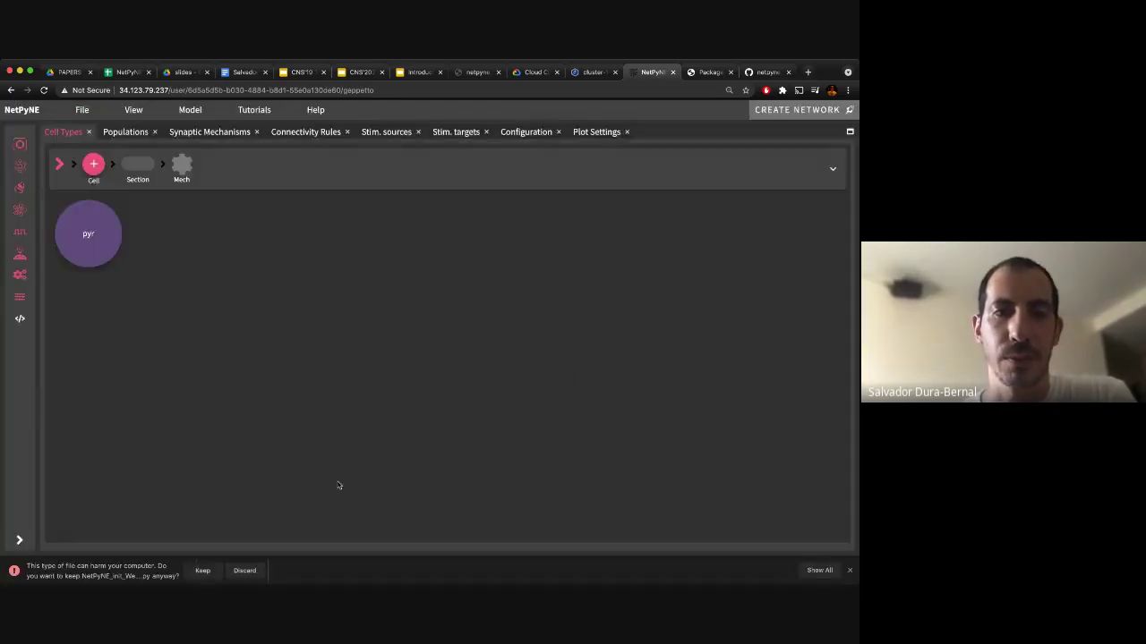
click(209, 574)
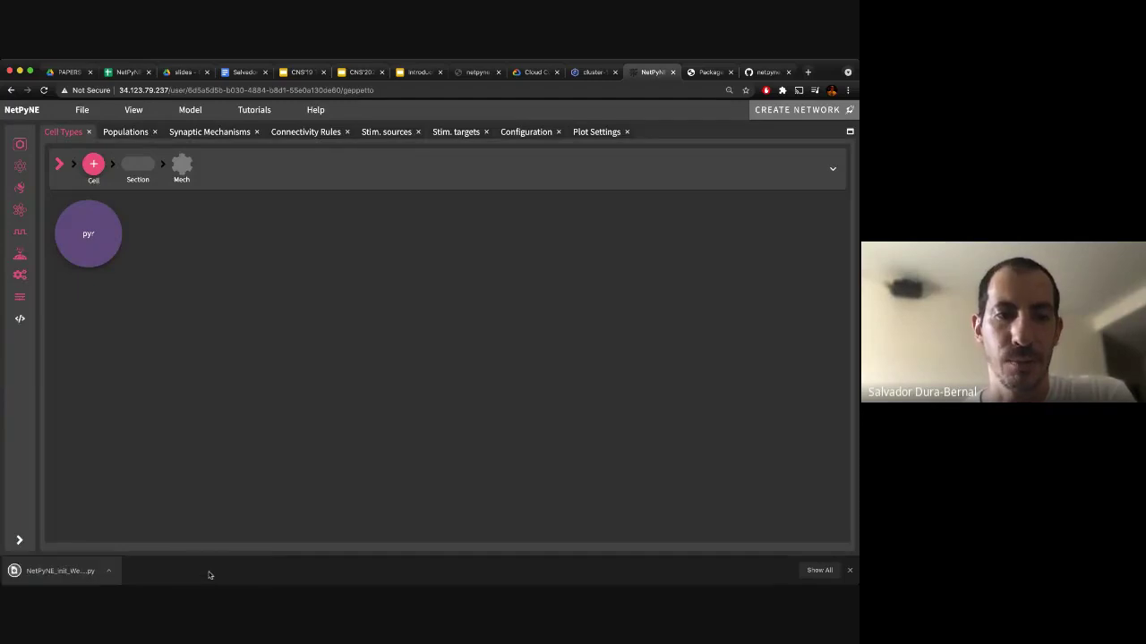
click(67, 573)
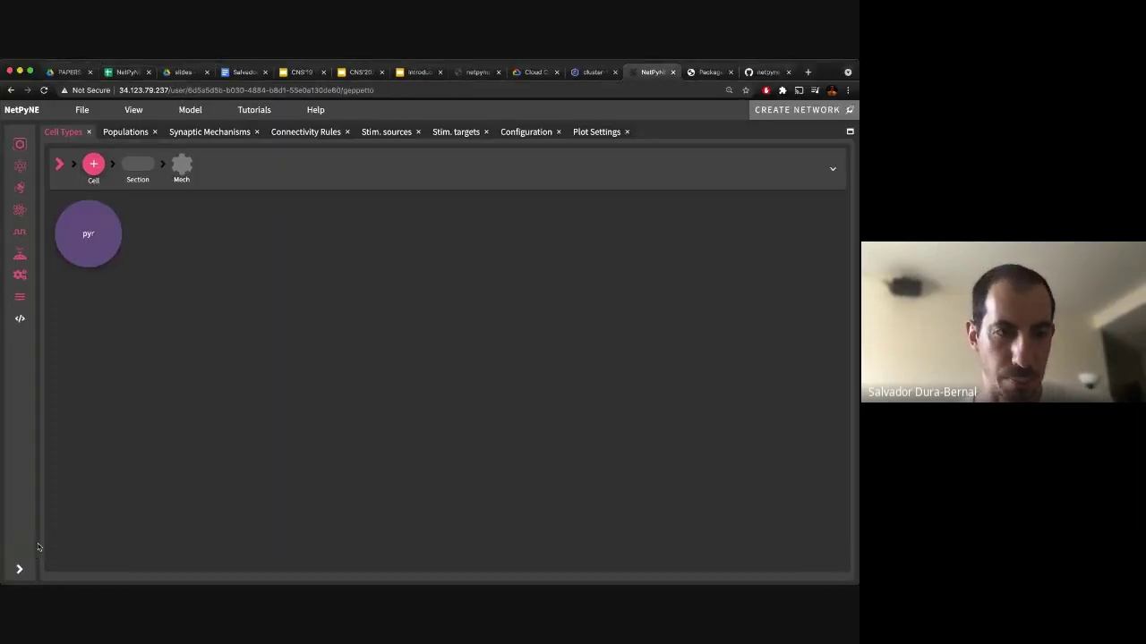
Show the Python console, enlarge it over the cell types area, and paste the exported script into the empty cell.
click(19, 322)
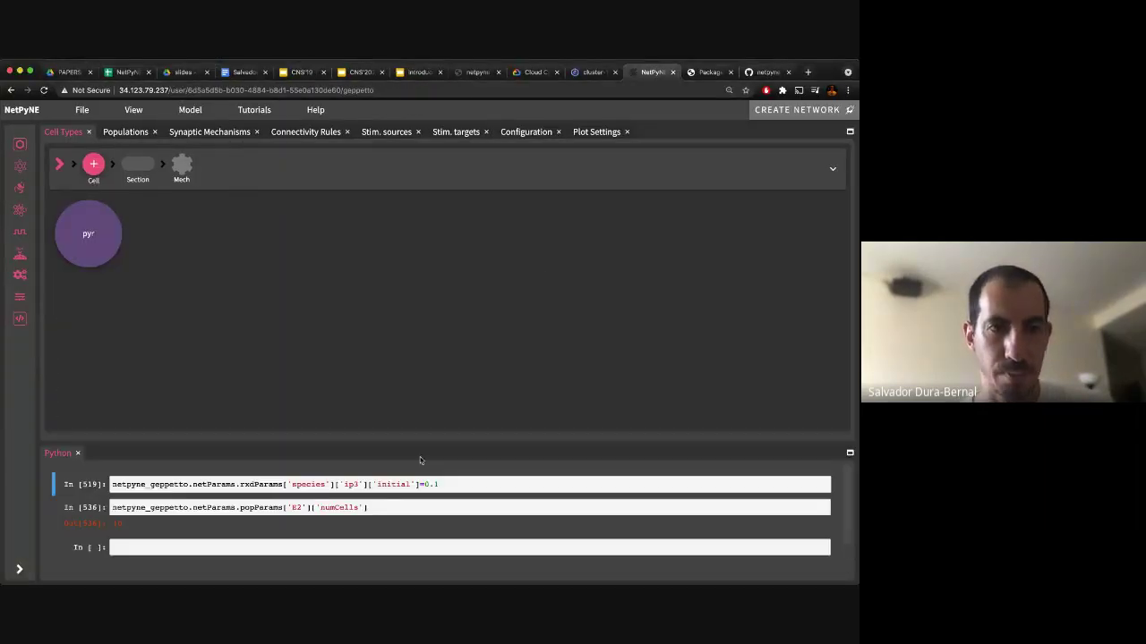
drag(420, 445, 452, 197)
click(265, 305)
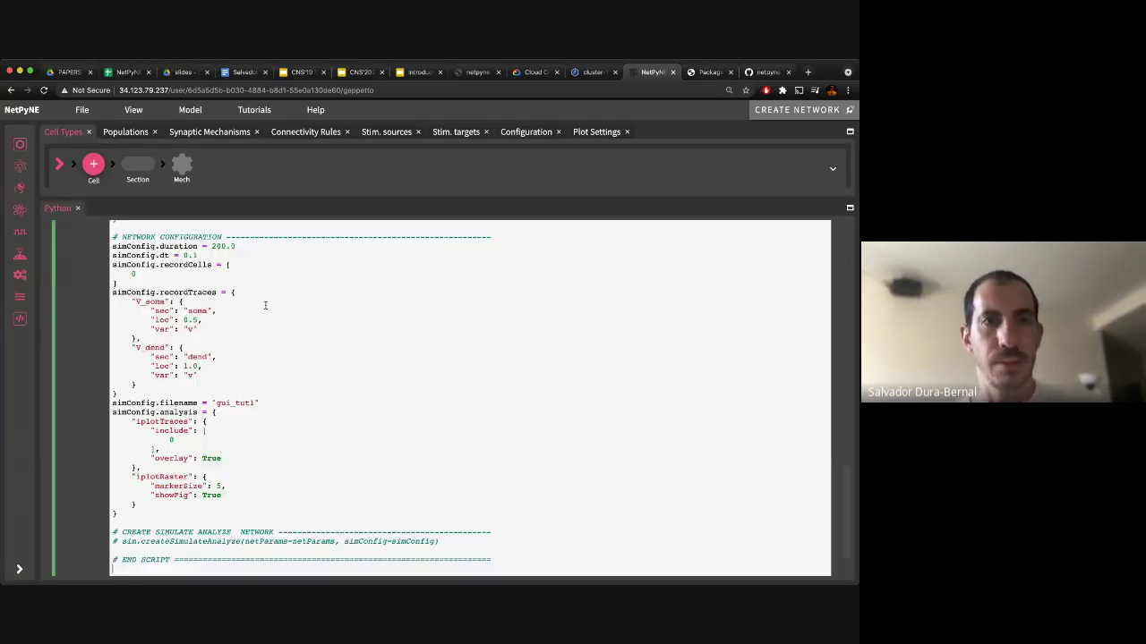
key(super+v)
Examine the pasted script from its documentation header through the network attributes to the network configuration, and close the Python console.
scroll(298, 318, up, 1)
scroll(298, 318, up, 10)
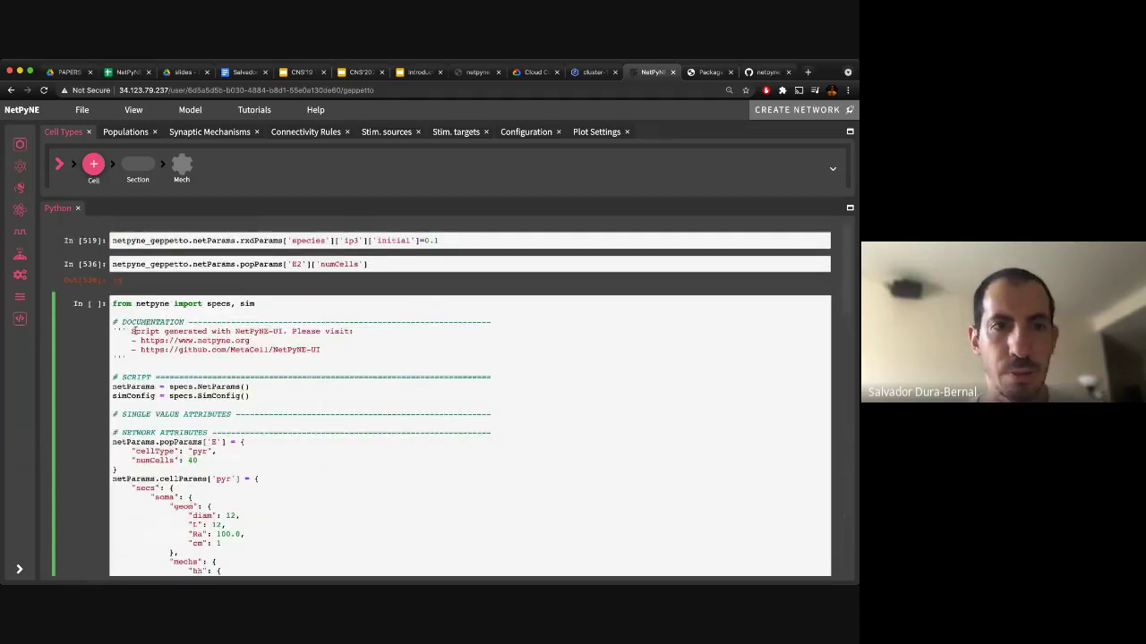
drag(131, 331, 311, 331)
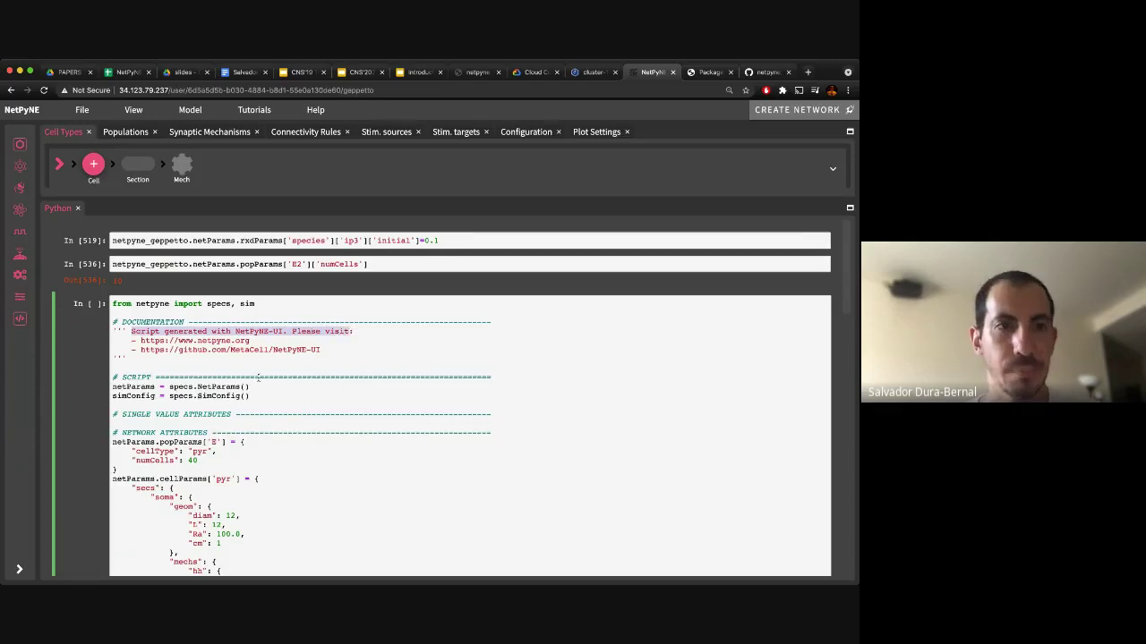
scroll(258, 378, down, 3)
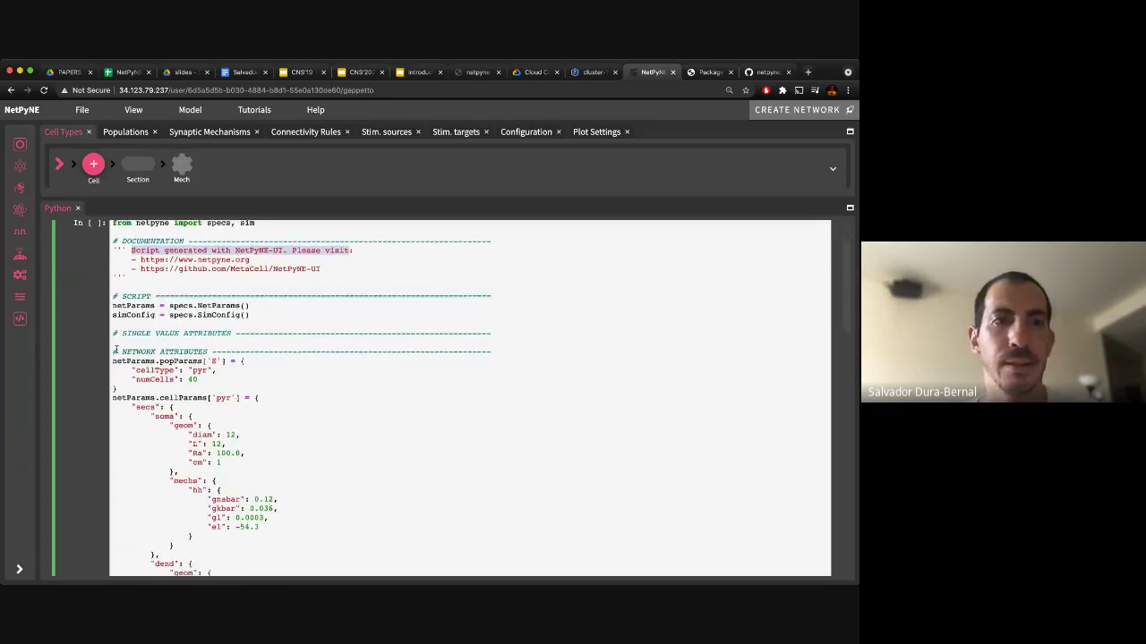
drag(120, 351, 206, 376)
click(212, 385)
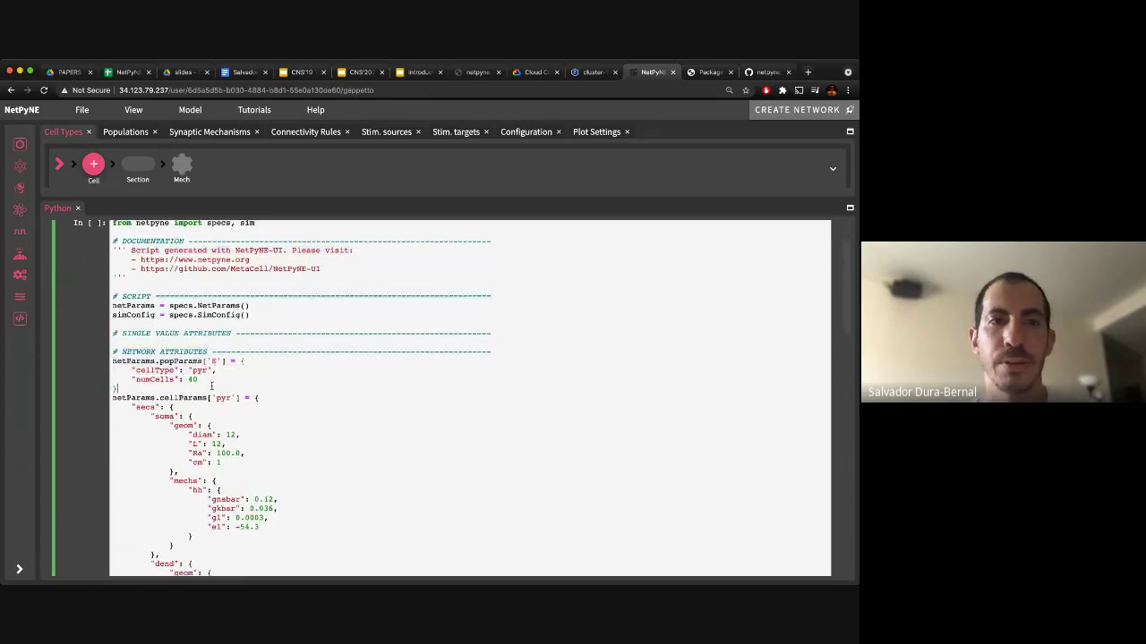
scroll(215, 383, down, 3)
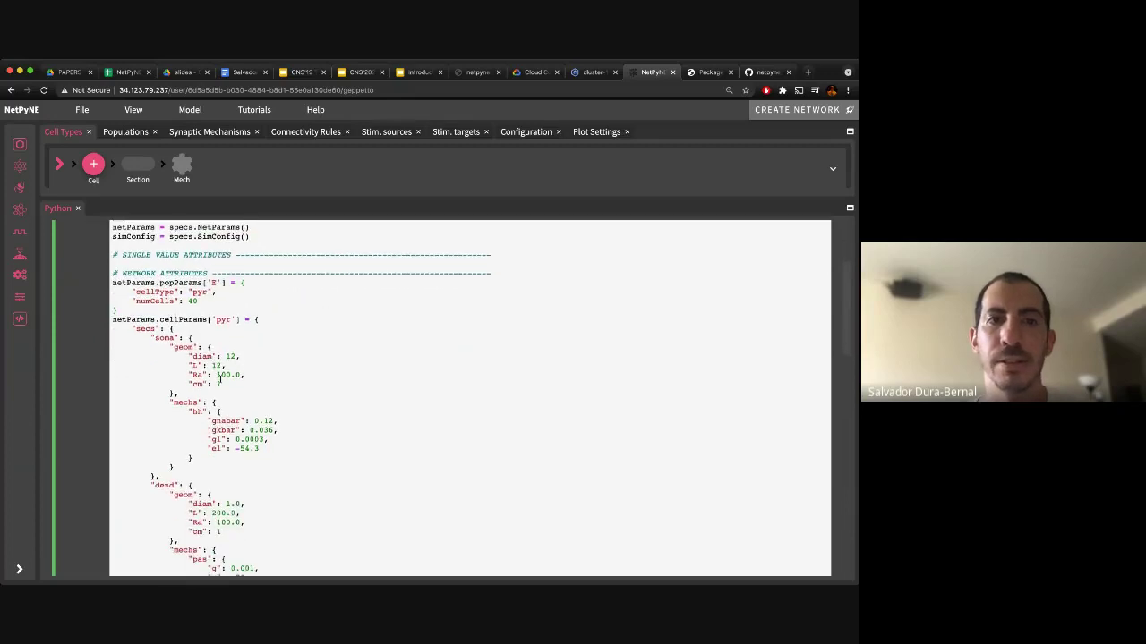
scroll(219, 378, down, 20)
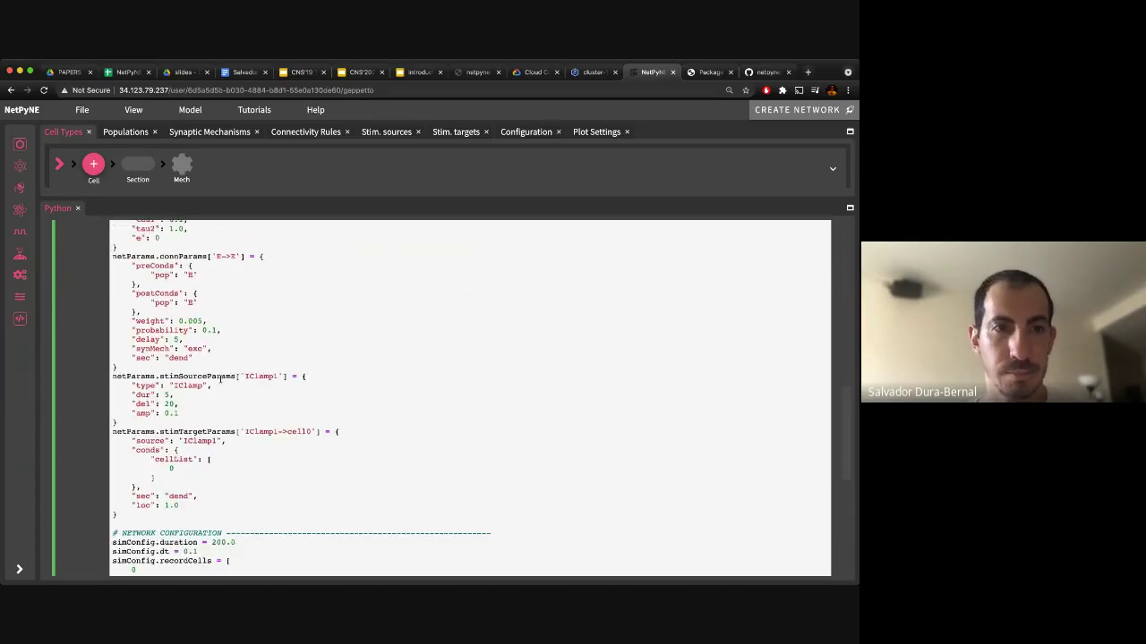
scroll(220, 379, up, 2)
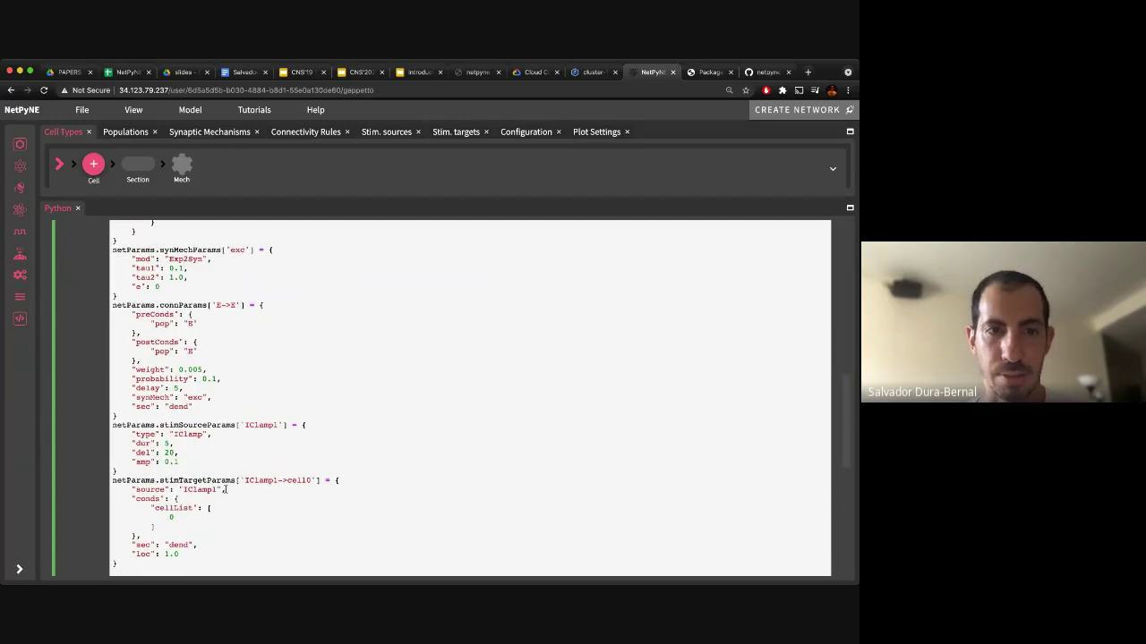
scroll(224, 511, down, 6)
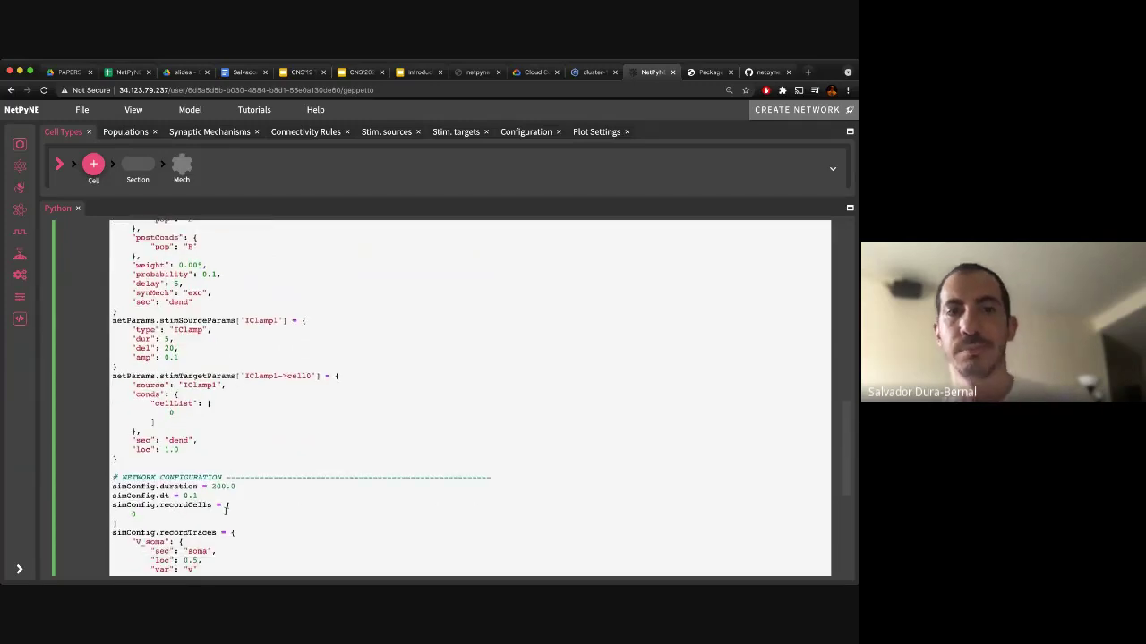
scroll(197, 412, down, 1)
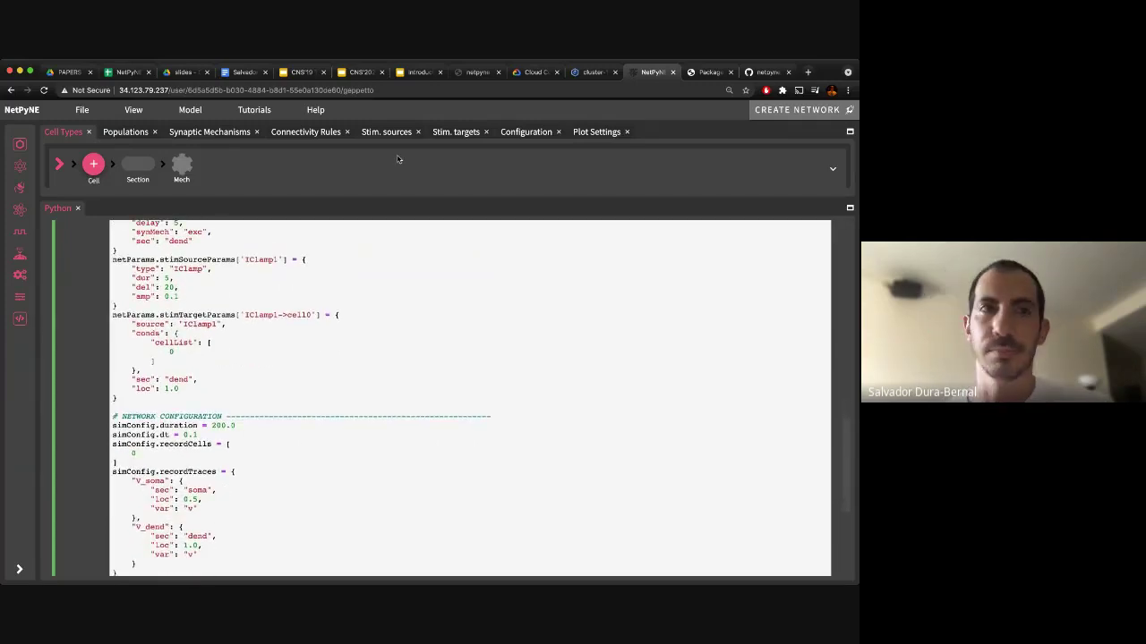
click(77, 209)
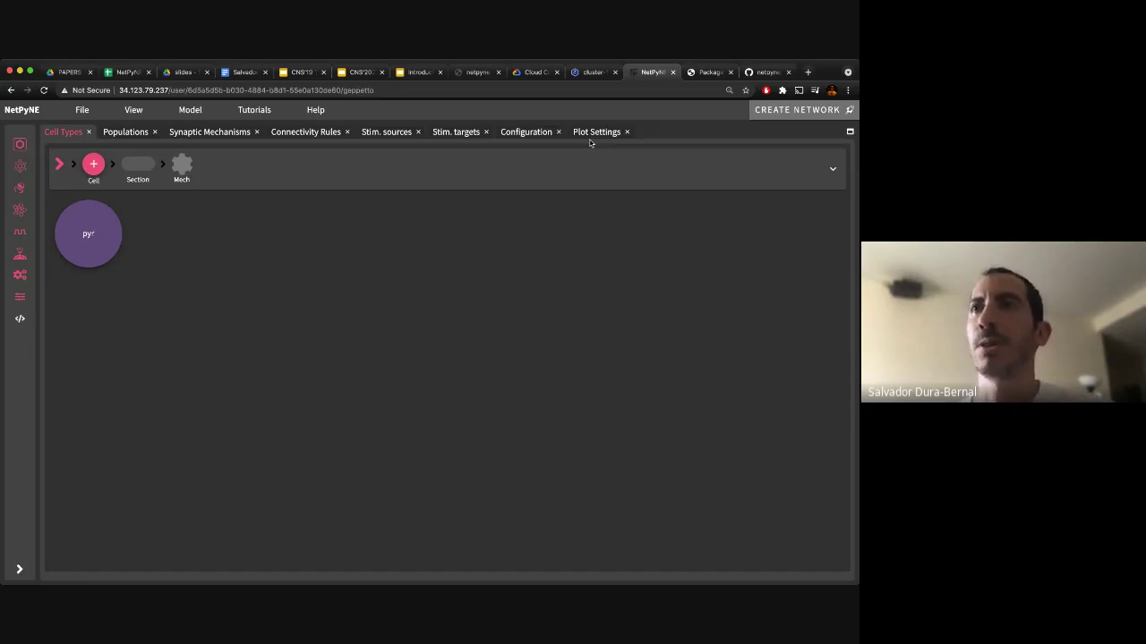
Switch to the NetPyNE Course 2021 schedule in Google Sheets and check Wednesday's Coffee break 2 and the 3.30pm session after it.
click(133, 73)
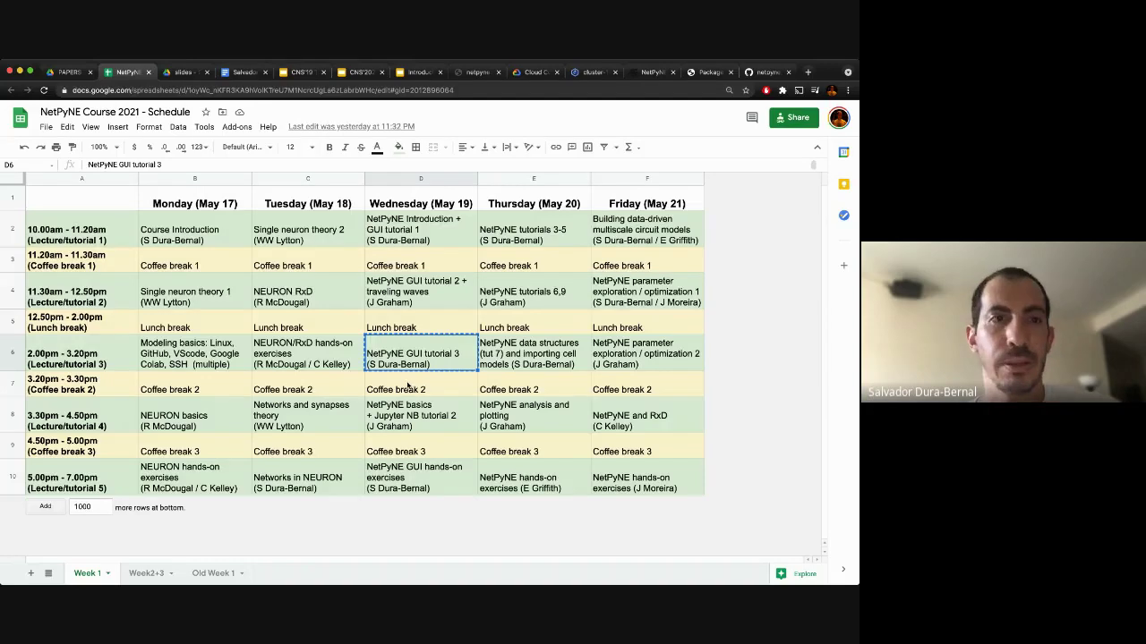
click(409, 385)
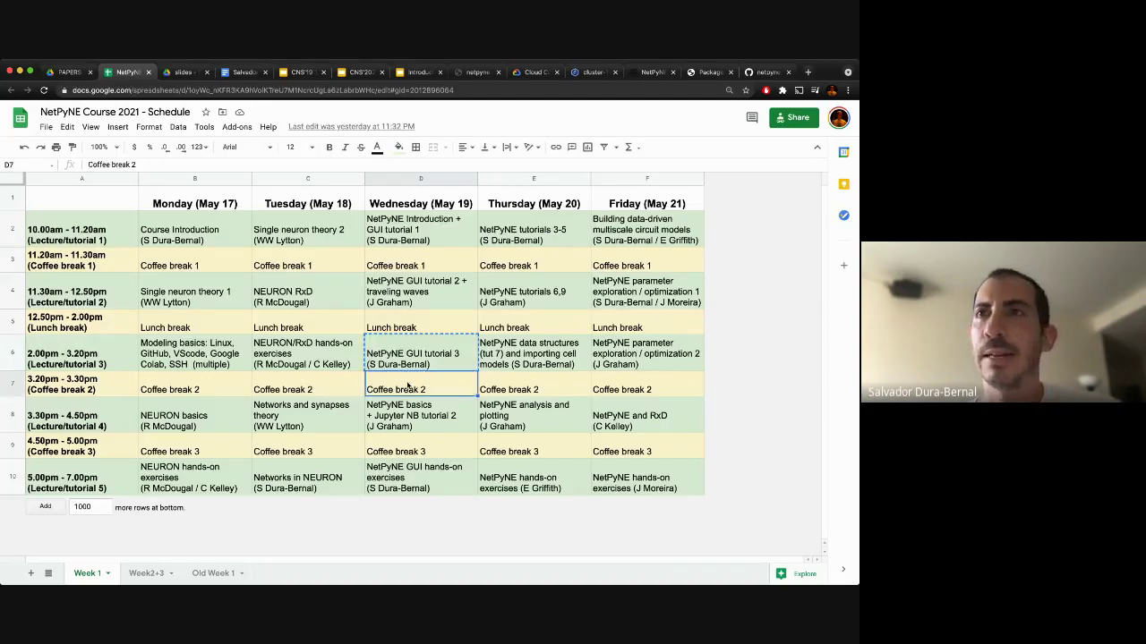
click(429, 413)
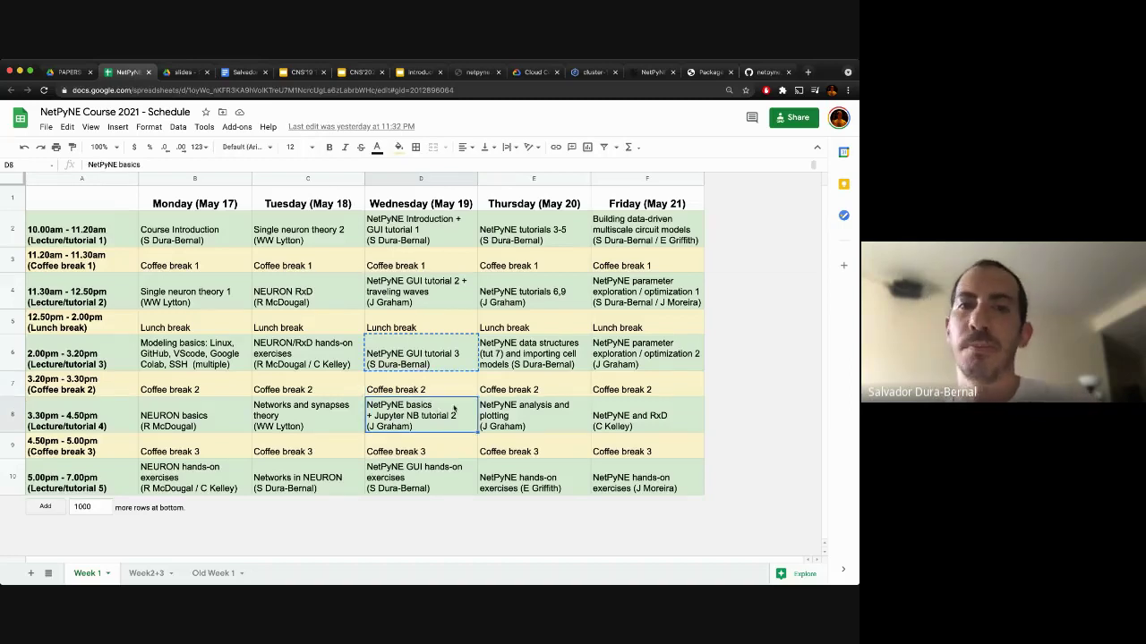